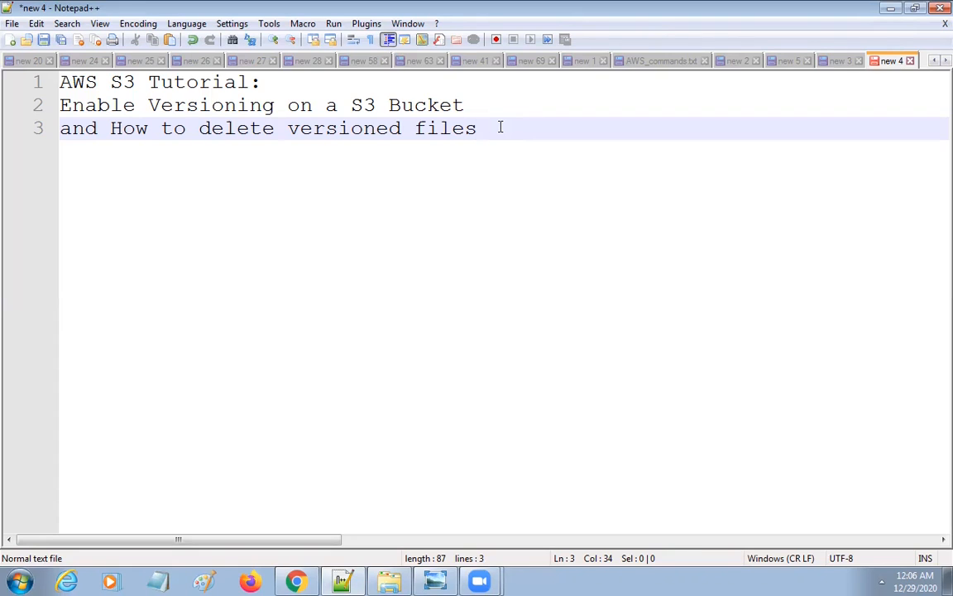
- Add a line of dashes as a separator beneath the three-line S3 versioning title in the note
{"action": "key", "text": "Return"}
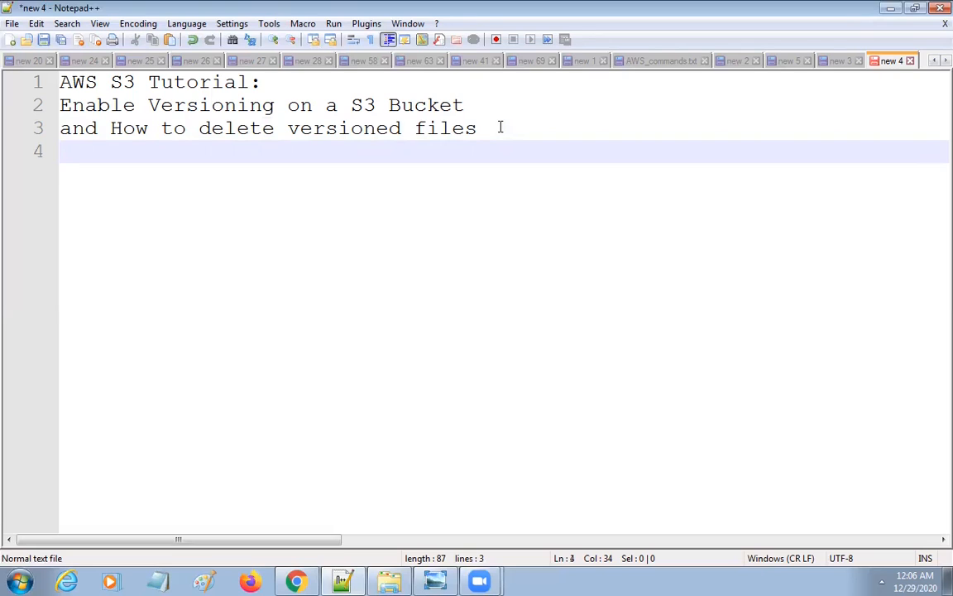
{"action": "type", "text": "-------------------------------------"}
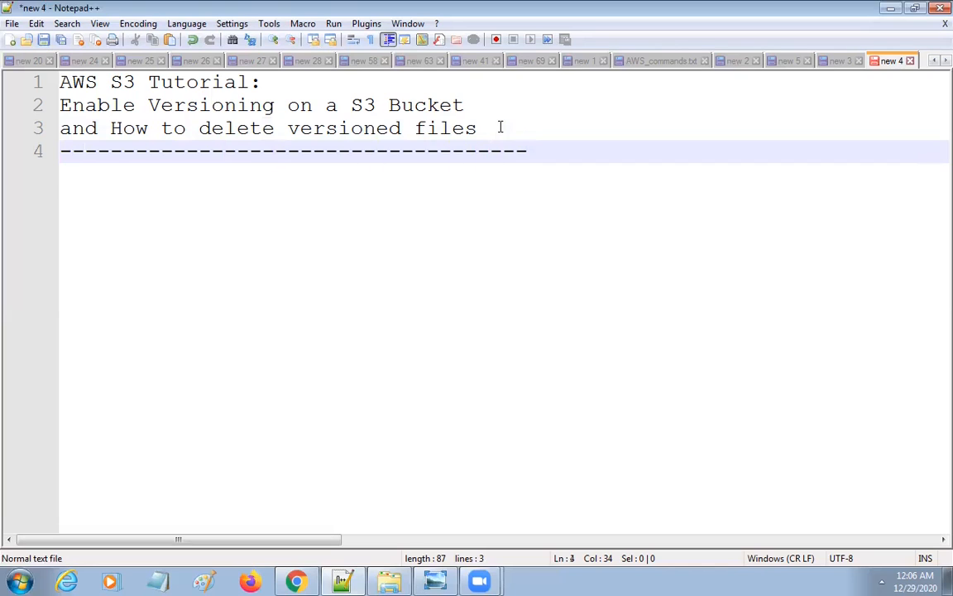
{"action": "key", "text": "Return"}
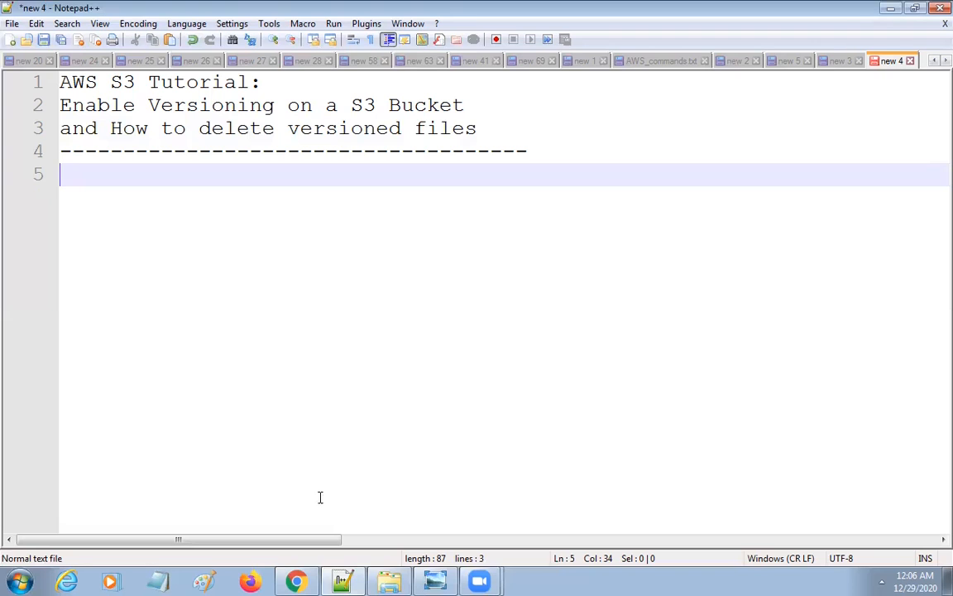
- Switch to the AWS Management Console in Chrome
{"action": "left_click", "coordinate": [296, 581]}
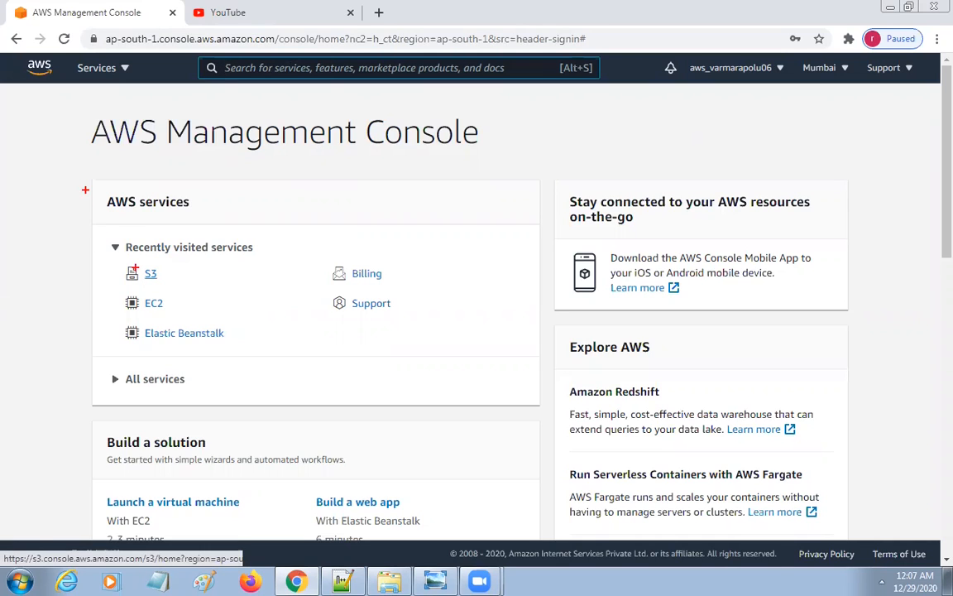
{"action": "mouse_move", "coordinate": [88, 179]}
{"action": "left_mouse_down"}
{"action": "mouse_move", "coordinate": [211, 356]}
{"action": "mouse_move", "coordinate": [454, 375]}
{"action": "mouse_move", "coordinate": [547, 403]}
{"action": "left_mouse_up"}
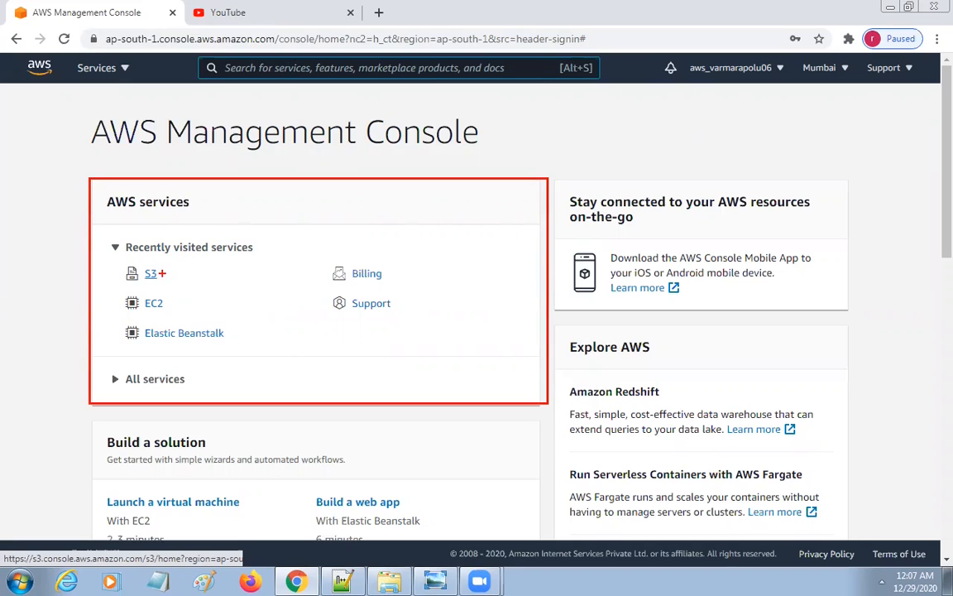
{"action": "mouse_move", "coordinate": [161, 270]}
{"action": "left_mouse_down"}
{"action": "mouse_move", "coordinate": [172, 273]}
{"action": "mouse_move", "coordinate": [213, 241]}
{"action": "left_mouse_up"}
{"action": "left_click_drag", "start_coordinate": [171, 301], "coordinate": [213, 279]}
{"action": "mouse_move", "coordinate": [218, 334]}
{"action": "left_mouse_down"}
{"action": "mouse_move", "coordinate": [251, 319]}
{"action": "mouse_move", "coordinate": [268, 294]}
{"action": "left_mouse_up"}
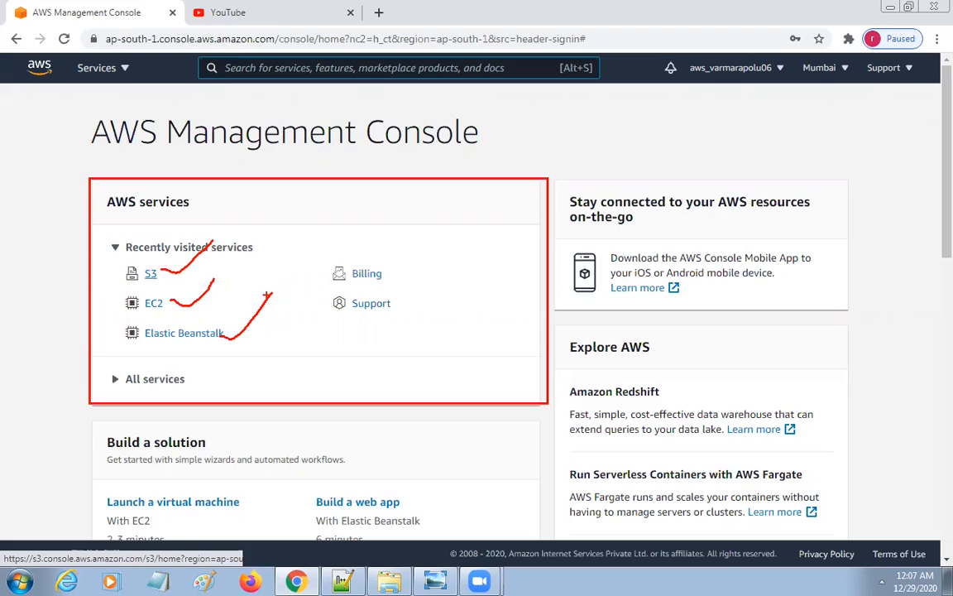
{"action": "key", "text": "Escape"}
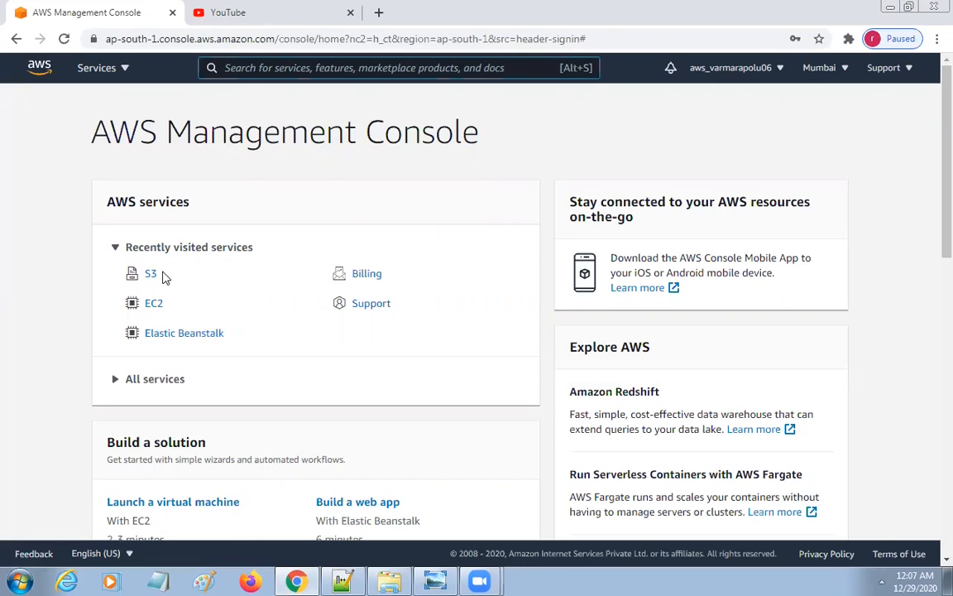
{"action": "left_click_drag", "start_coordinate": [139, 274], "coordinate": [158, 278]}
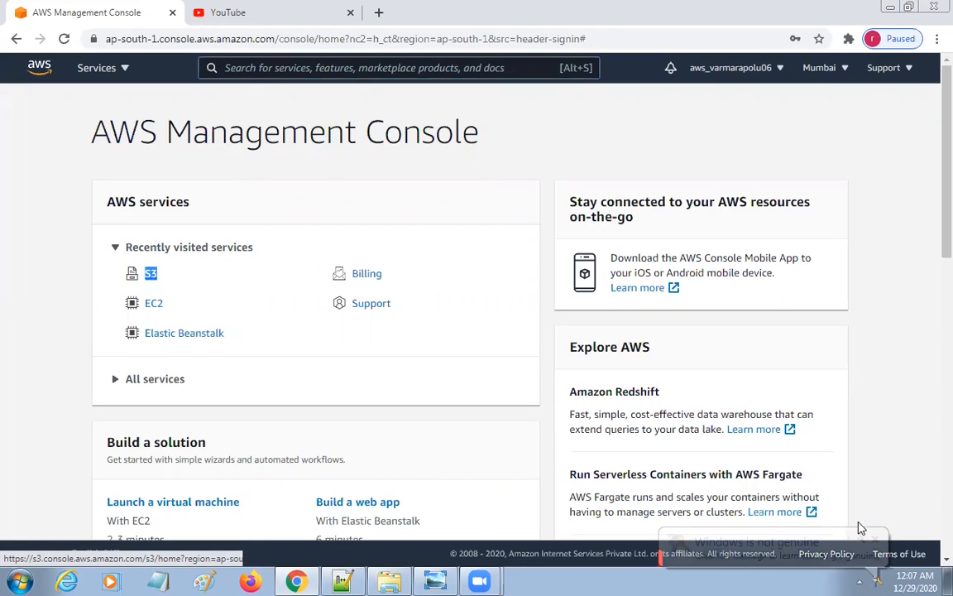
- Dismiss the Windows notification and open the S3 service by searching the console for "s3"
{"action": "left_click", "coordinate": [874, 540]}
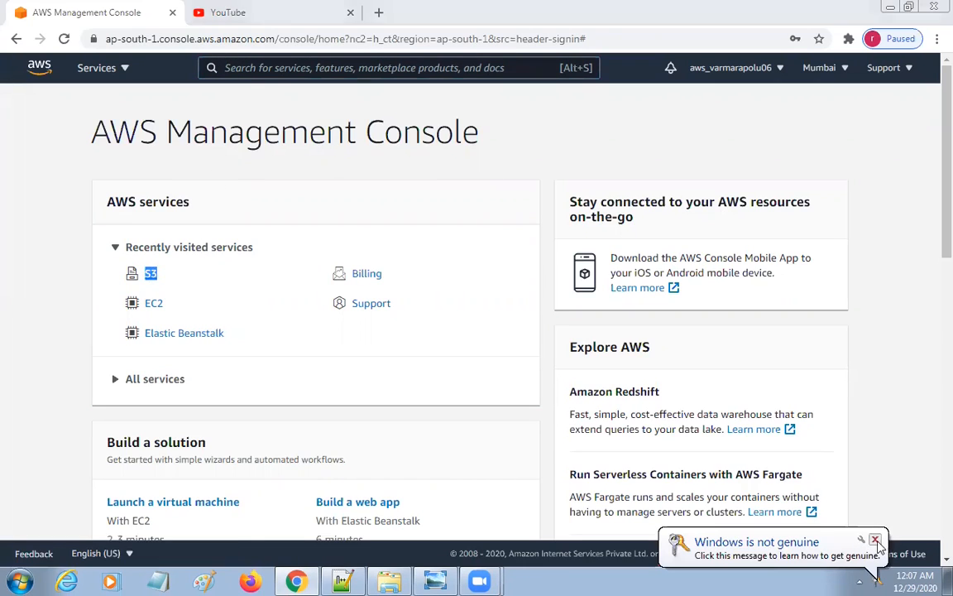
{"action": "left_click", "coordinate": [277, 65]}
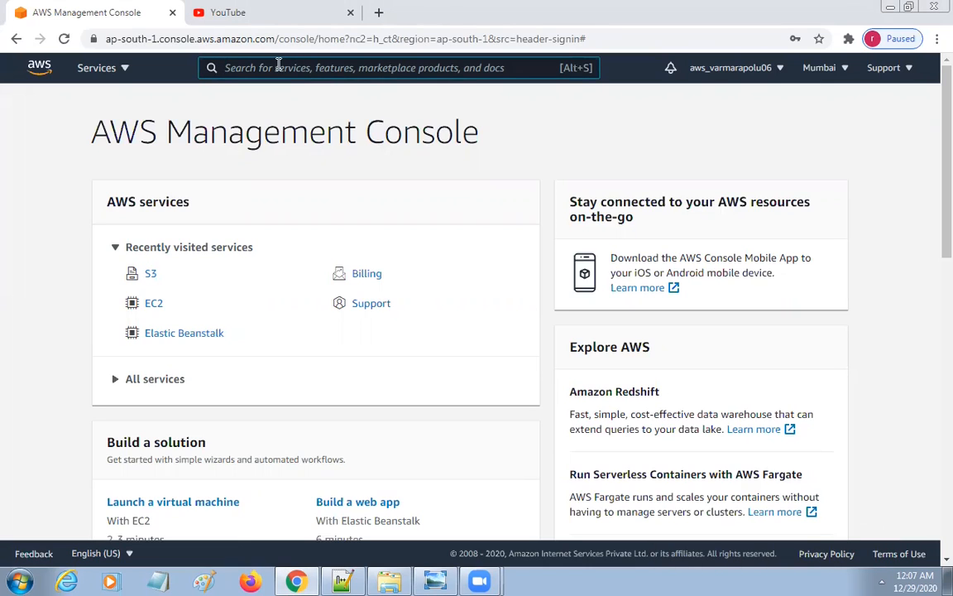
{"action": "type", "text": "s3"}
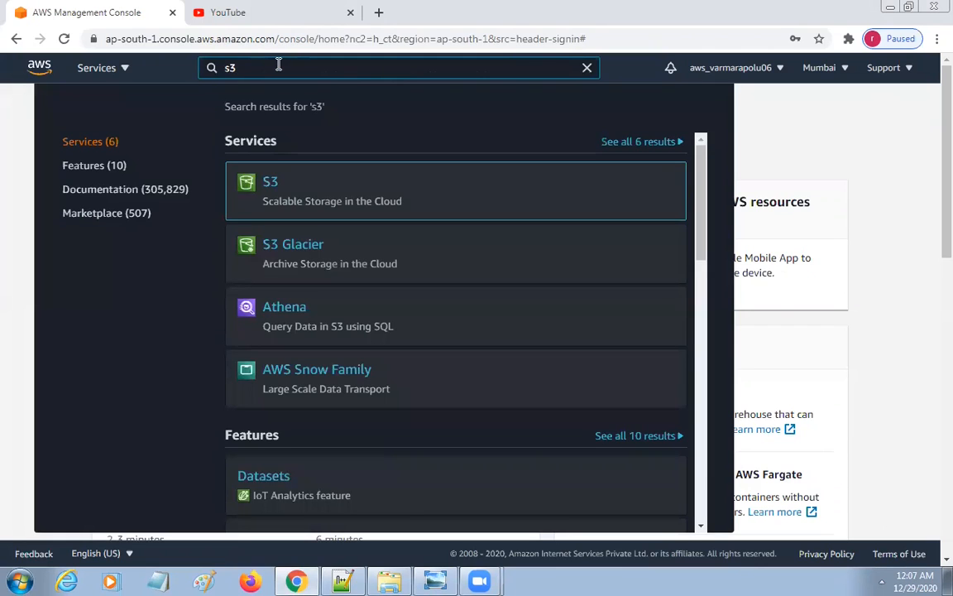
{"action": "key", "text": "Return"}
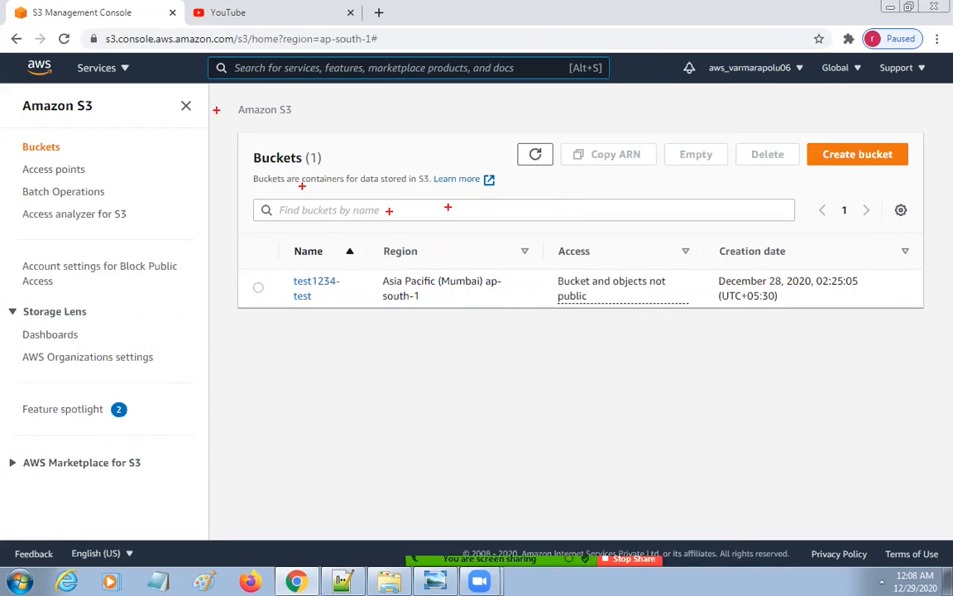
{"action": "mouse_move", "coordinate": [212, 83]}
{"action": "left_mouse_down"}
{"action": "mouse_move", "coordinate": [220, 162]}
{"action": "mouse_move", "coordinate": [742, 335]}
{"action": "mouse_move", "coordinate": [950, 353]}
{"action": "left_mouse_up"}
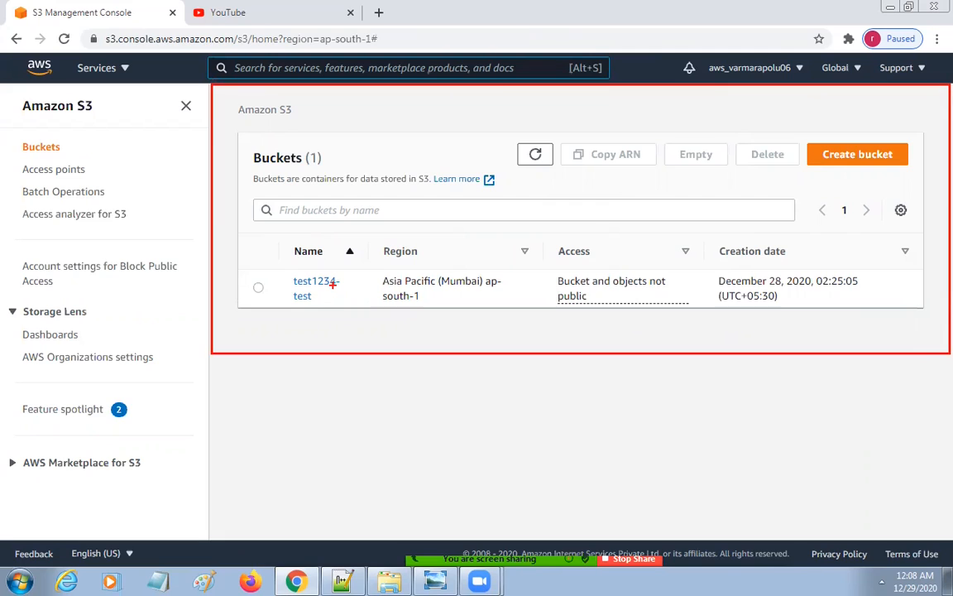
{"action": "key", "text": "Escape"}
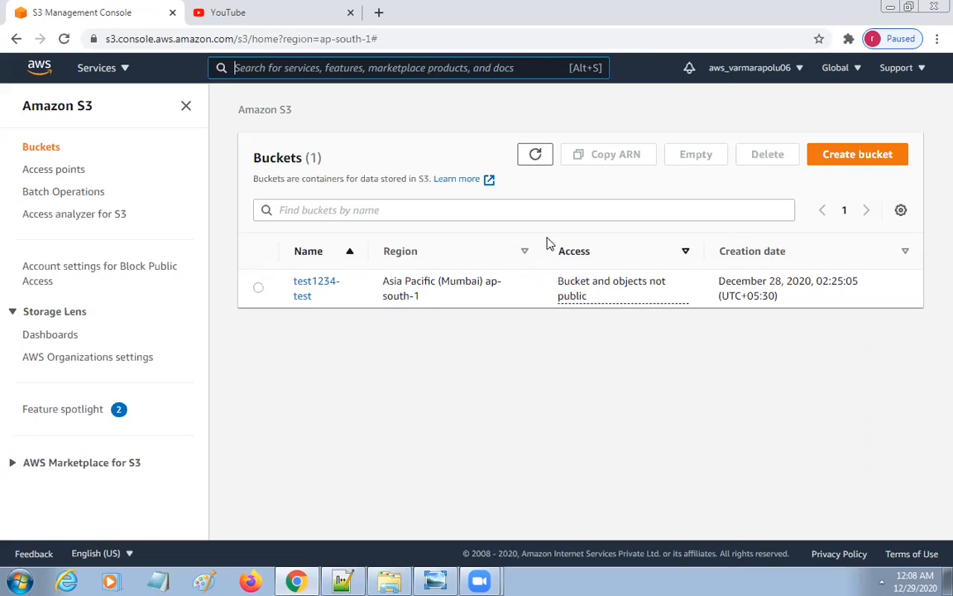
- Start creating a new S3 bucket and make its name field ready for entry
{"action": "left_click", "coordinate": [854, 158]}
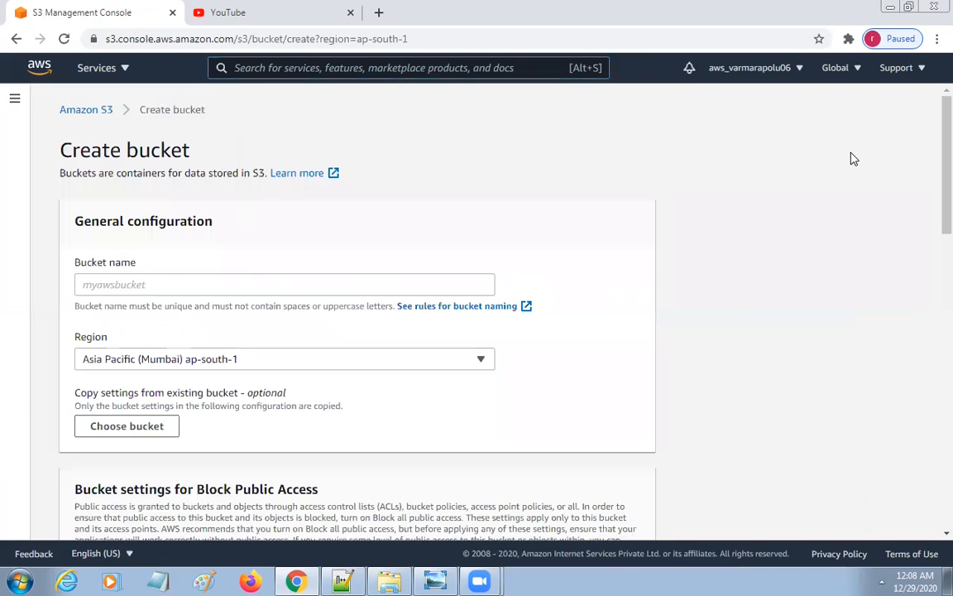
{"action": "left_click", "coordinate": [149, 283]}
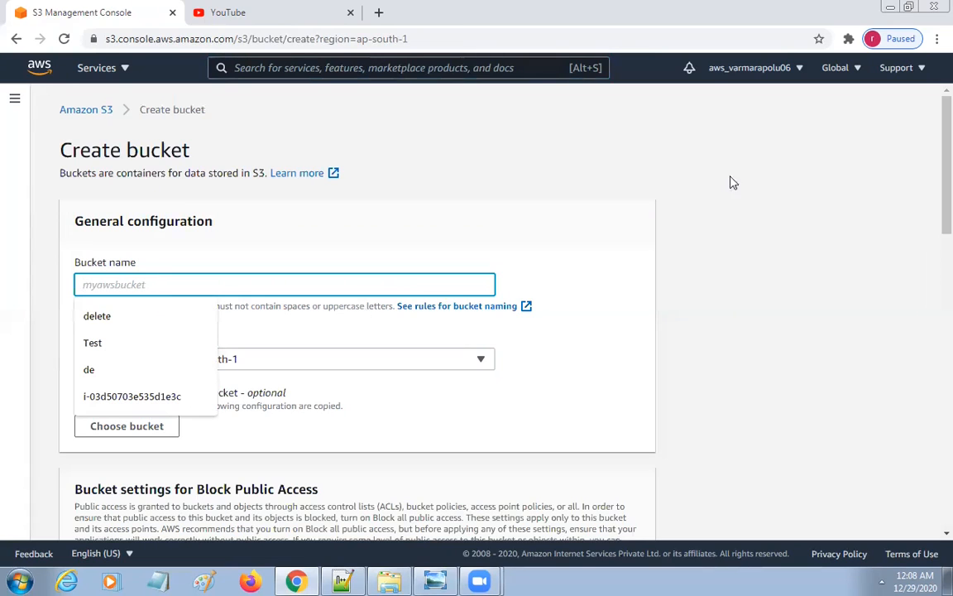
{"action": "key", "text": "ctrl+2"}
{"action": "left_click_drag", "start_coordinate": [815, 39], "coordinate": [872, 92]}
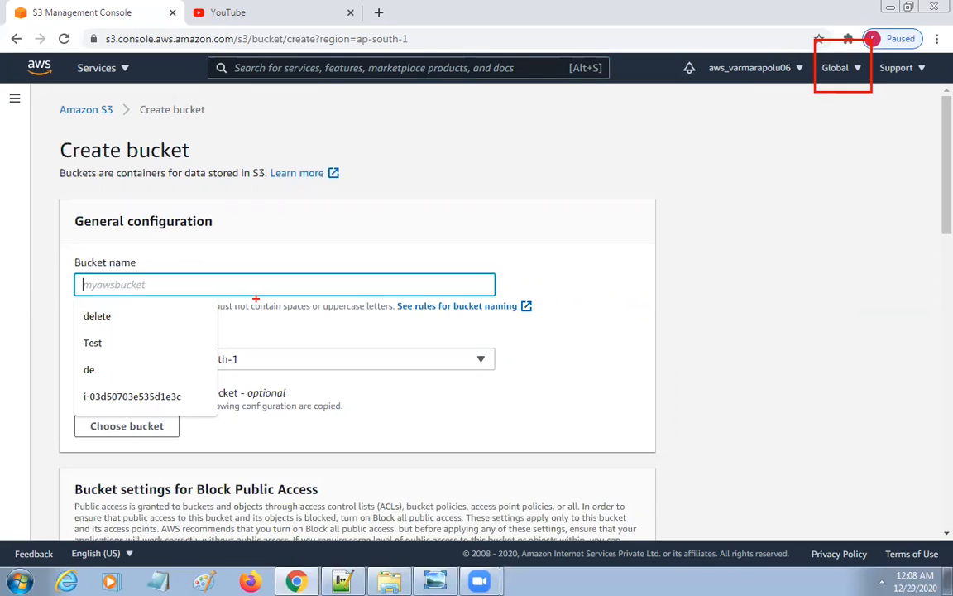
{"action": "key", "text": "Escape"}
{"action": "left_click", "coordinate": [201, 280]}
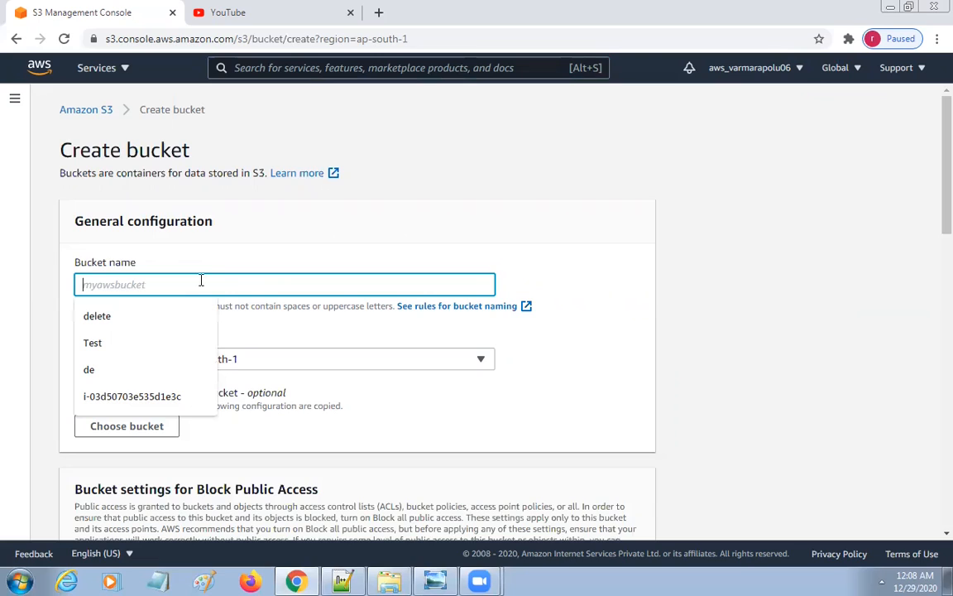
{"action": "type", "text": "Em"}
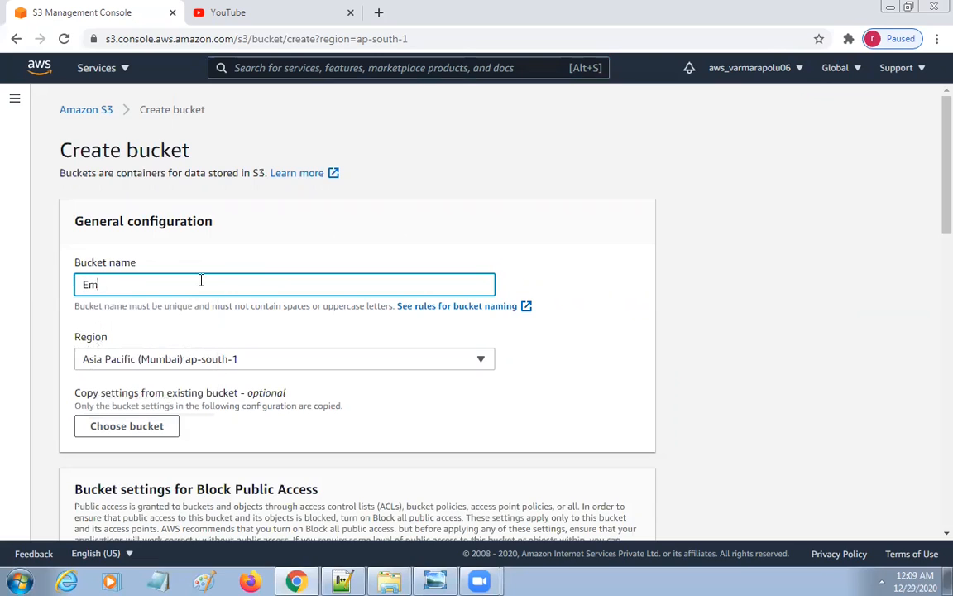
{"action": "type", "text": "ploy"}
{"action": "key", "text": "BackSpace"}
{"action": "key", "text": "BackSpace"}
{"action": "key", "text": "BackSpace"}
{"action": "key", "text": "BackSpace"}
{"action": "key", "text": "BackSpace"}
{"action": "key", "text": "BackSpace"}
- Enter employee-test as the bucket name, all in lowercase
{"action": "type", "text": "employee-Test"}
{"action": "key", "text": "BackSpace"}
{"action": "key", "text": "BackSpace"}
{"action": "key", "text": "BackSpace"}
{"action": "key", "text": "BackSpace"}
{"action": "type", "text": "test"}
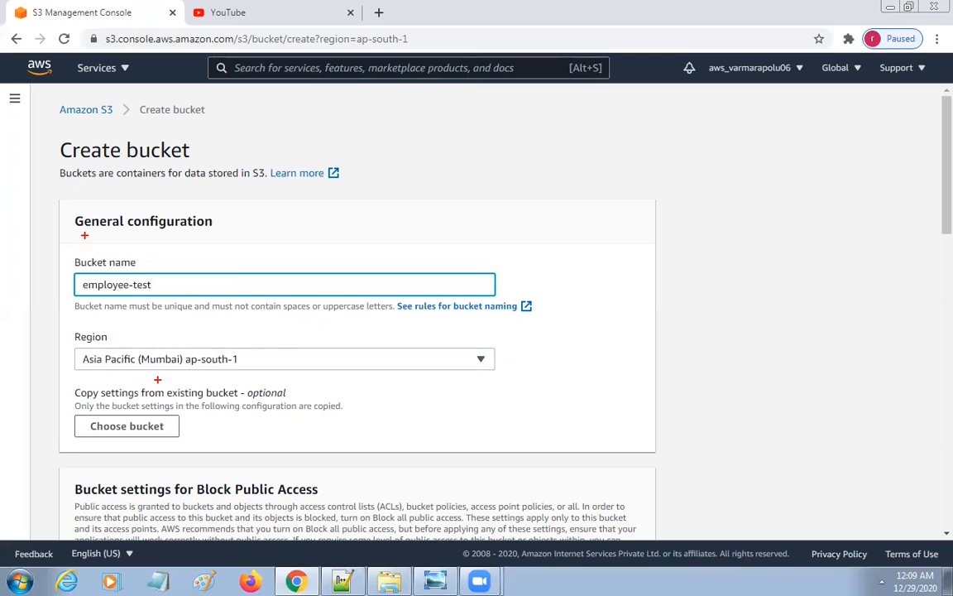
{"action": "mouse_move", "coordinate": [69, 240]}
{"action": "left_mouse_down"}
{"action": "mouse_move", "coordinate": [281, 312]}
{"action": "mouse_move", "coordinate": [559, 328]}
{"action": "left_mouse_up"}
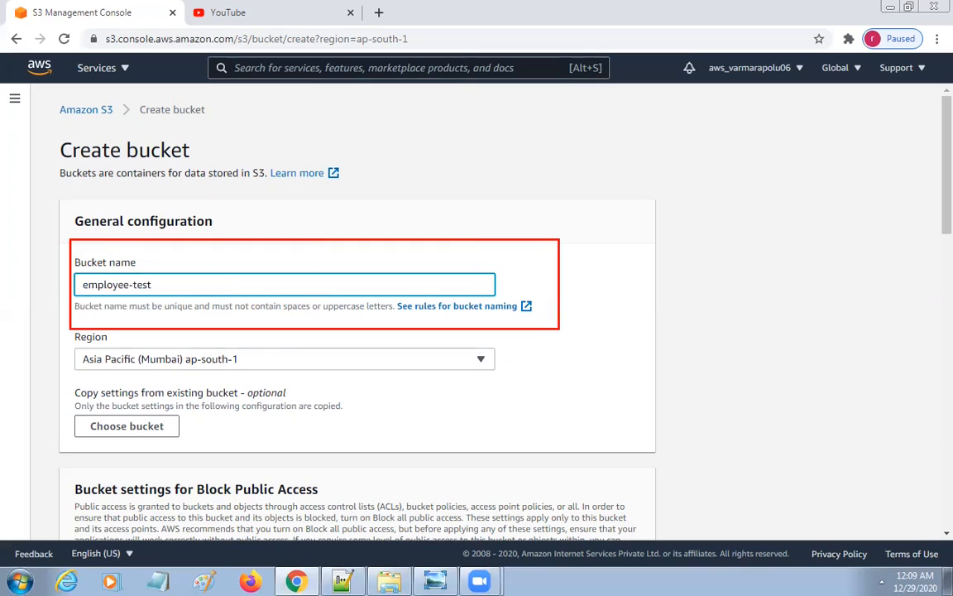
{"action": "mouse_move", "coordinate": [66, 324]}
{"action": "left_mouse_down"}
{"action": "mouse_move", "coordinate": [145, 368]}
{"action": "mouse_move", "coordinate": [545, 382]}
{"action": "left_mouse_up"}
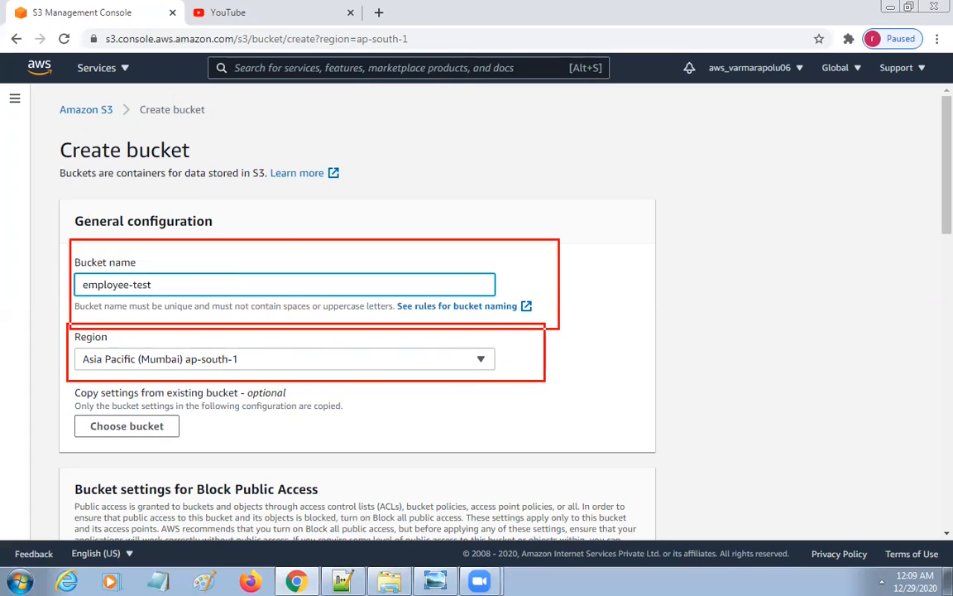
{"action": "key", "text": "Escape"}
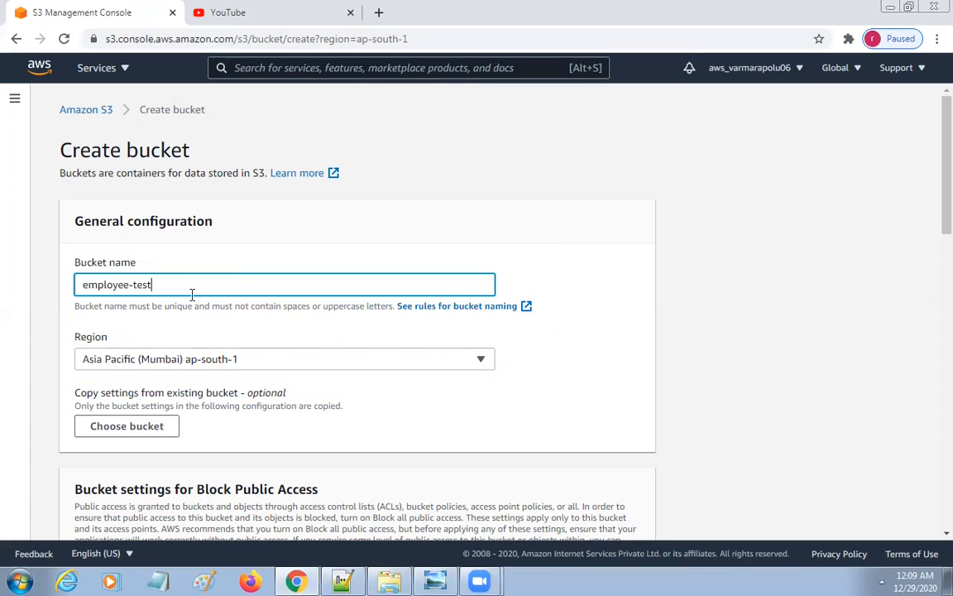
- Change the bucket name to employee-test2 and review the form's settings through to Bucket Versioning
{"action": "type", "text": "2"}
{"action": "scroll", "coordinate": [455, 360], "scroll_direction": "down", "scroll_amount": 10}
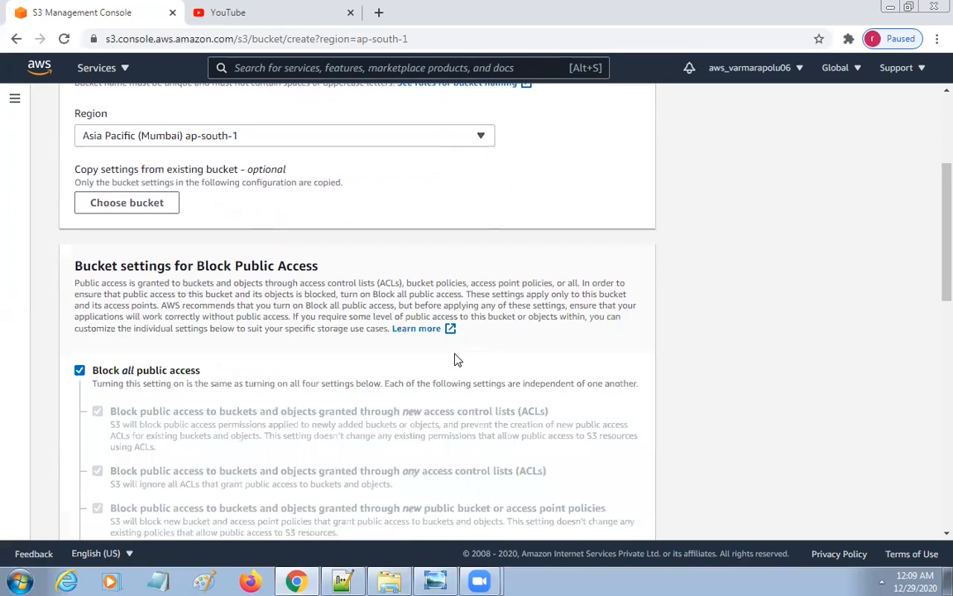
{"action": "scroll", "coordinate": [454, 359], "scroll_direction": "down", "scroll_amount": 3}
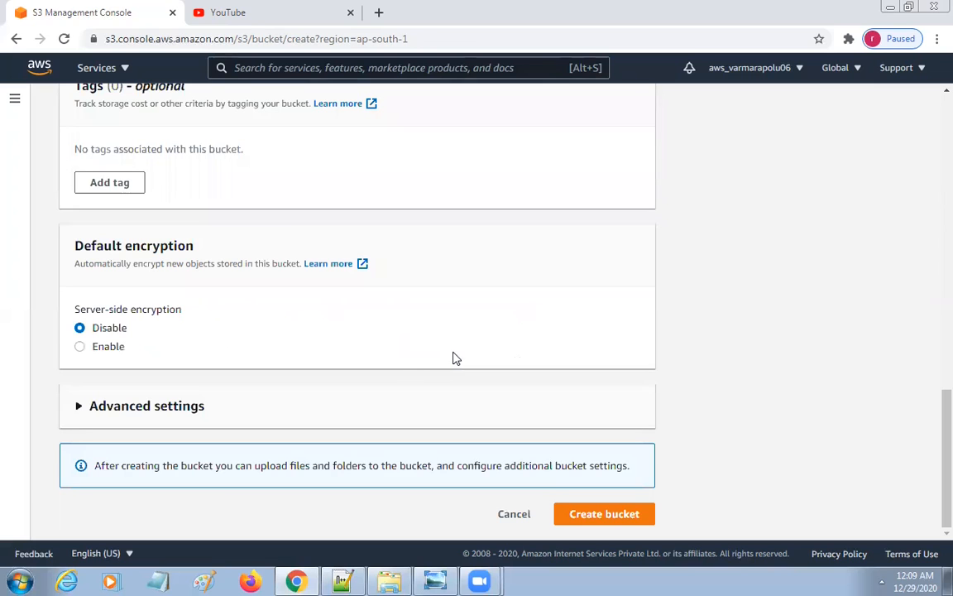
{"action": "scroll", "coordinate": [416, 349], "scroll_direction": "up", "scroll_amount": 4}
{"action": "scroll", "coordinate": [417, 348], "scroll_direction": "up", "scroll_amount": 3}
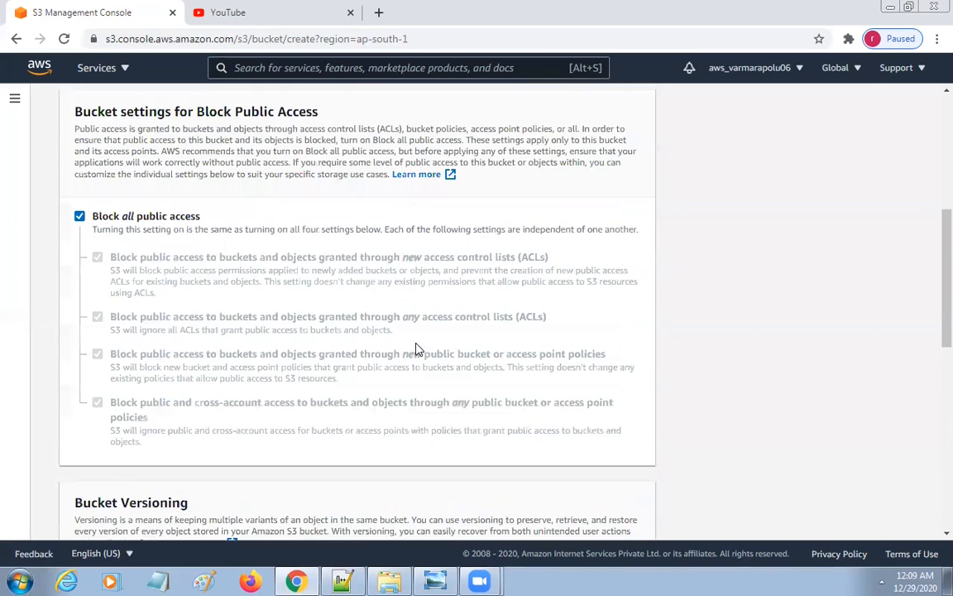
{"action": "scroll", "coordinate": [417, 348], "scroll_direction": "up", "scroll_amount": 5}
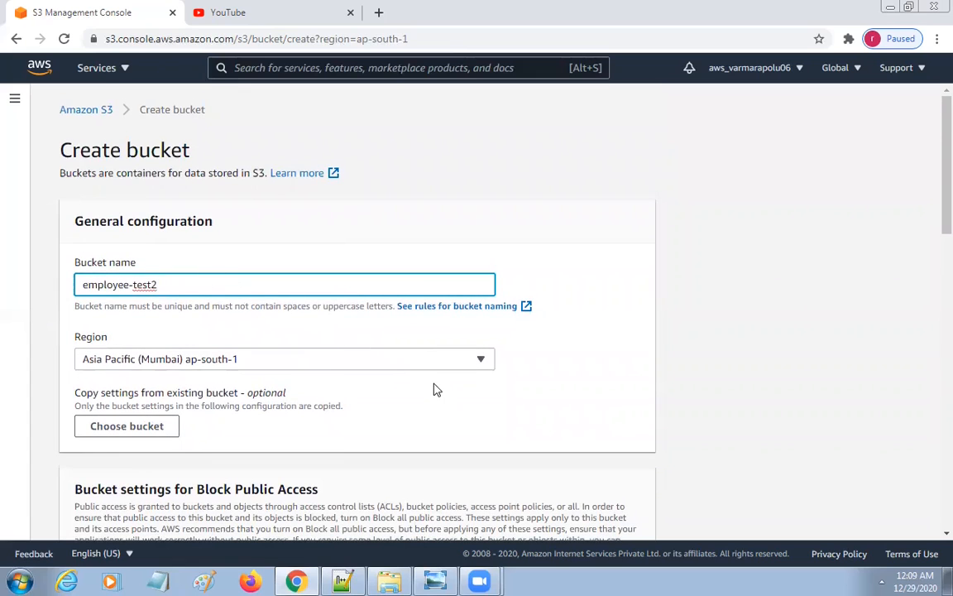
{"action": "scroll", "coordinate": [432, 382], "scroll_direction": "down", "scroll_amount": 8}
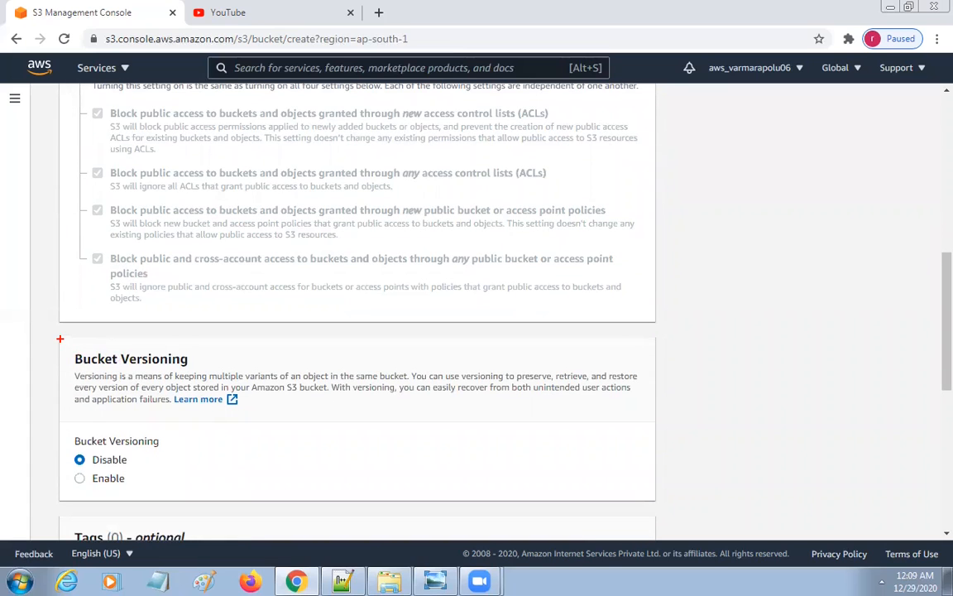
{"action": "mouse_move", "coordinate": [55, 333]}
{"action": "left_mouse_down"}
{"action": "mouse_move", "coordinate": [127, 517]}
{"action": "mouse_move", "coordinate": [659, 499]}
{"action": "left_mouse_up"}
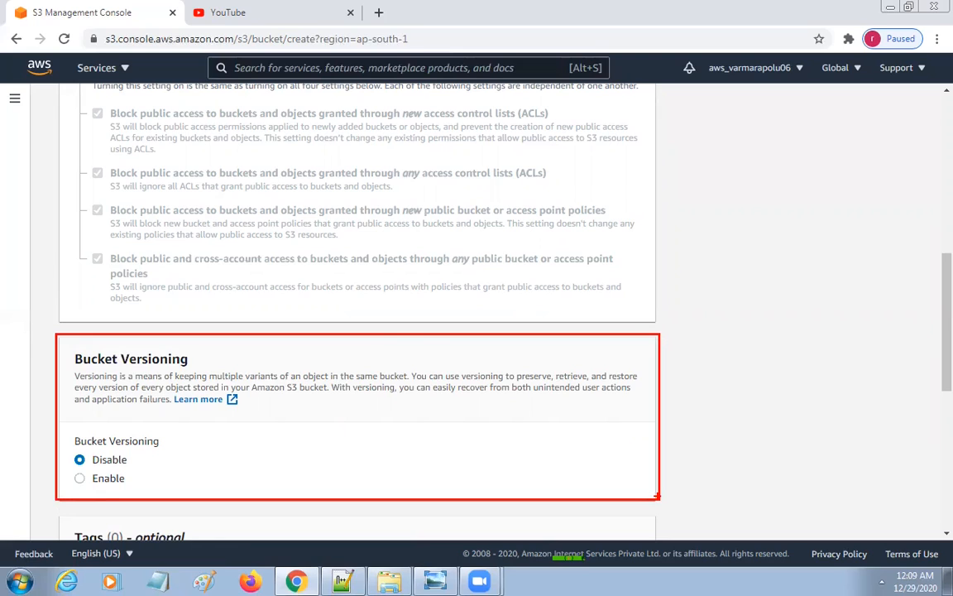
{"action": "key", "text": "Escape"}
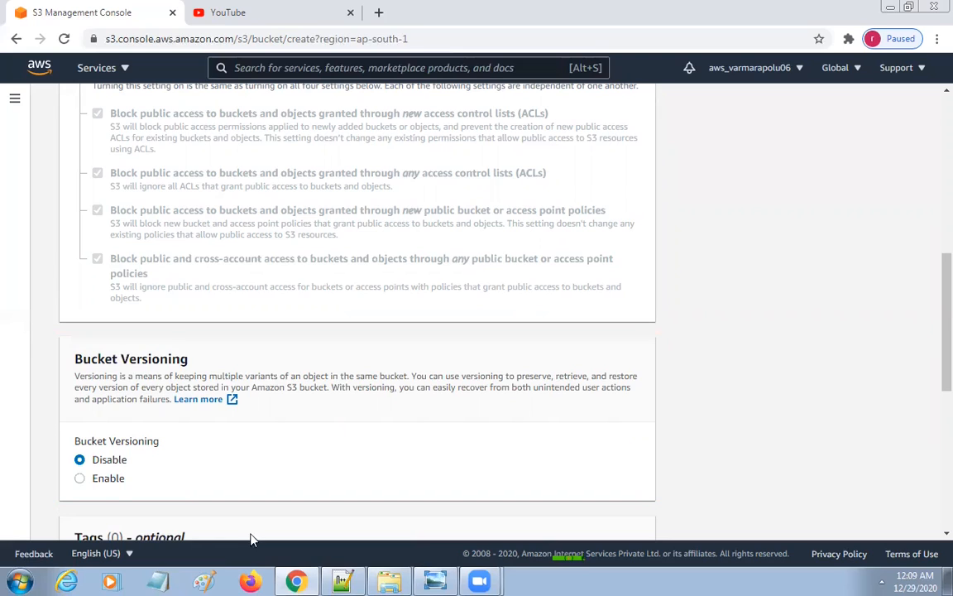
- Enable Bucket Versioning for the new bucket and expand the advanced settings to review Object Lock
{"action": "left_click", "coordinate": [79, 479]}
{"action": "scroll", "coordinate": [302, 435], "scroll_direction": "down", "scroll_amount": 5}
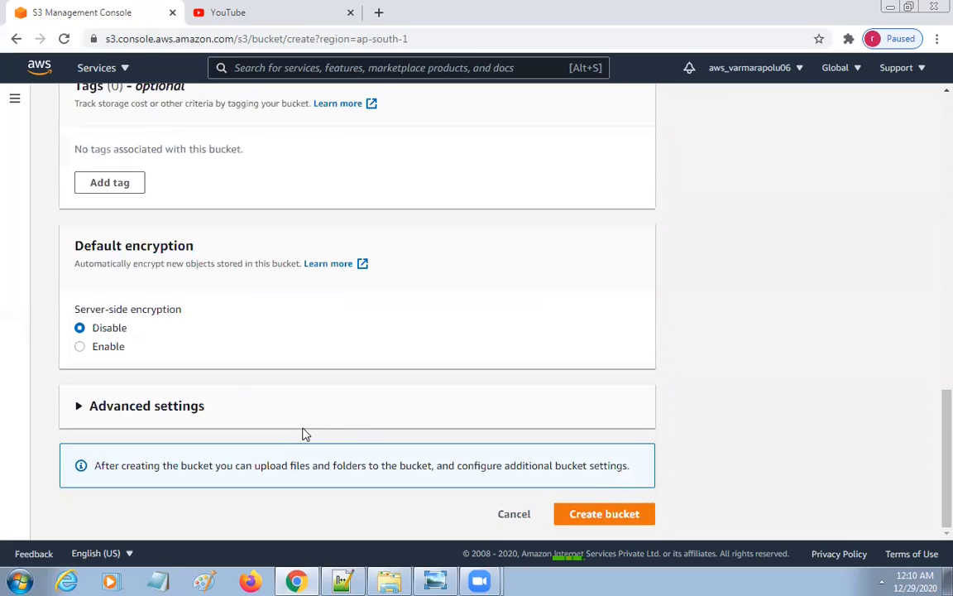
{"action": "left_click", "coordinate": [76, 406]}
{"action": "scroll", "coordinate": [334, 407], "scroll_direction": "down", "scroll_amount": 3}
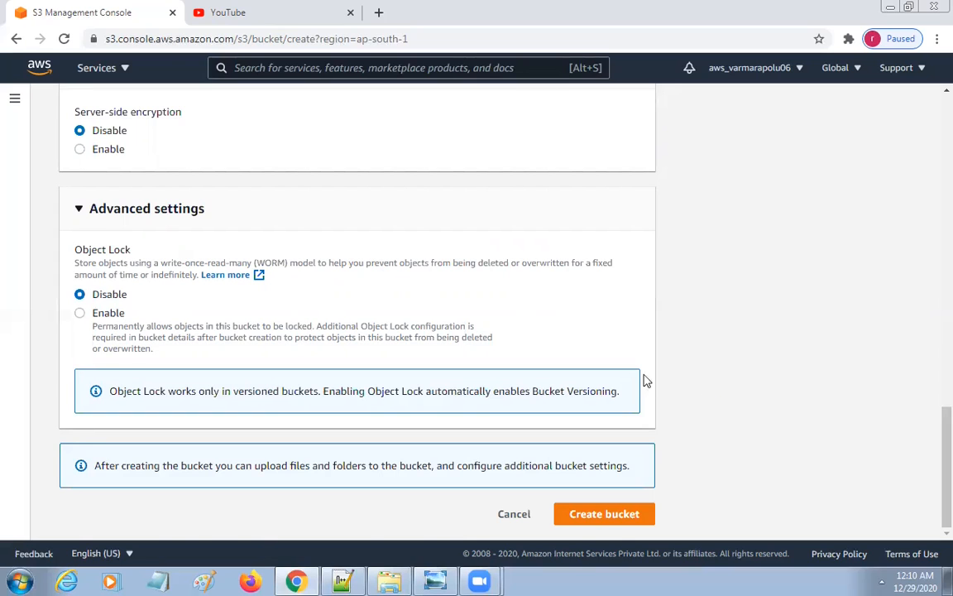
{"action": "scroll", "coordinate": [256, 294], "scroll_direction": "up", "scroll_amount": 4}
{"action": "scroll", "coordinate": [198, 310], "scroll_direction": "up", "scroll_amount": 2}
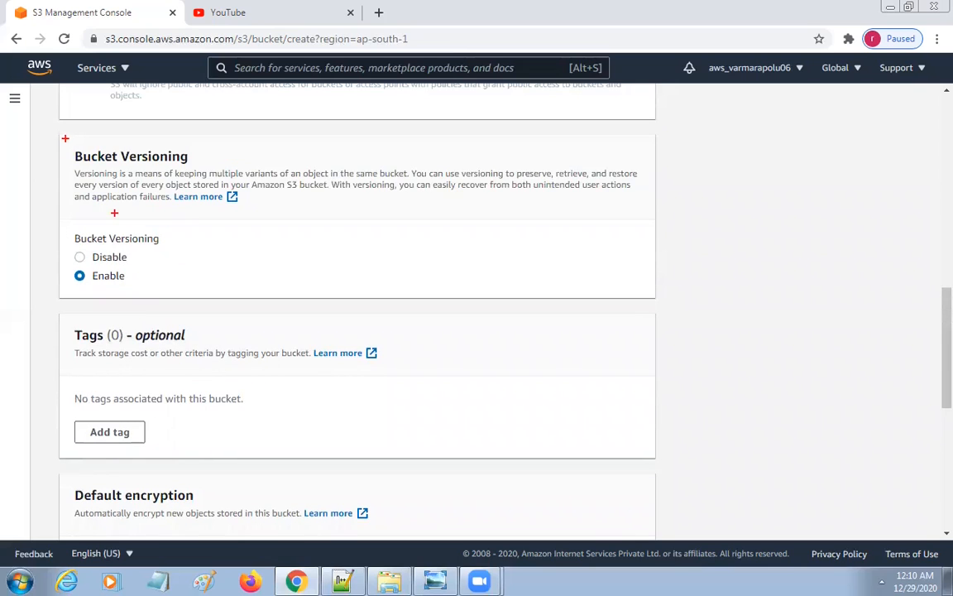
{"action": "mouse_move", "coordinate": [61, 135]}
{"action": "left_mouse_down"}
{"action": "mouse_move", "coordinate": [157, 270]}
{"action": "mouse_move", "coordinate": [658, 300]}
{"action": "left_mouse_up"}
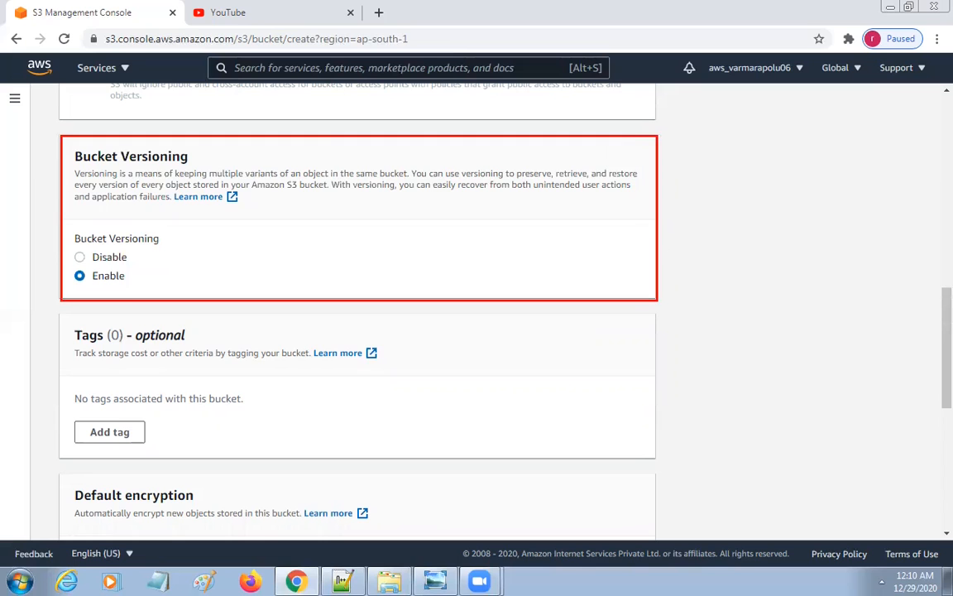
{"action": "scroll", "coordinate": [732, 381], "scroll_direction": "down", "scroll_amount": 5}
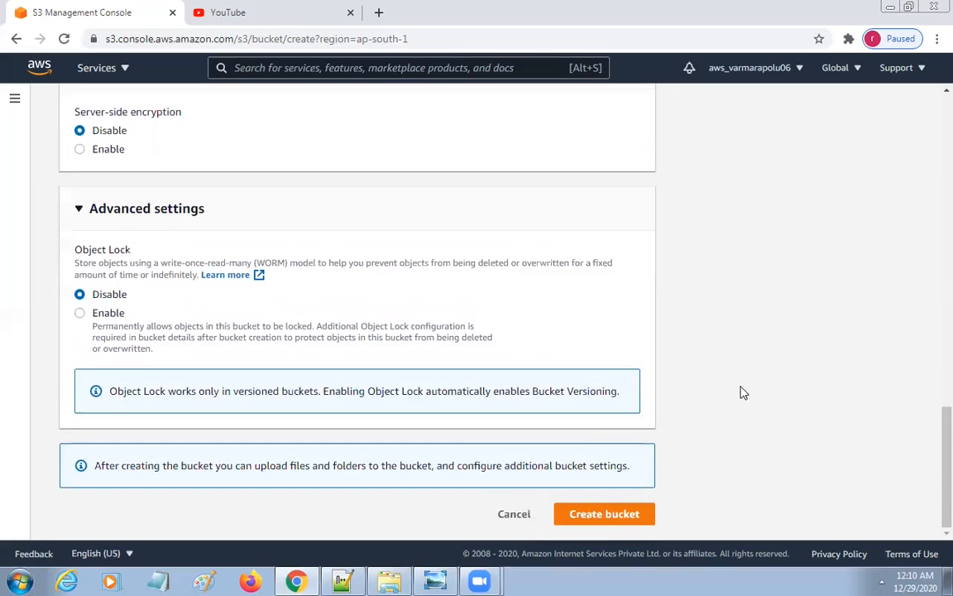
- Submit the new bucket form, change the bucket name to employee-test246 and create the bucket
{"action": "left_click", "coordinate": [612, 514]}
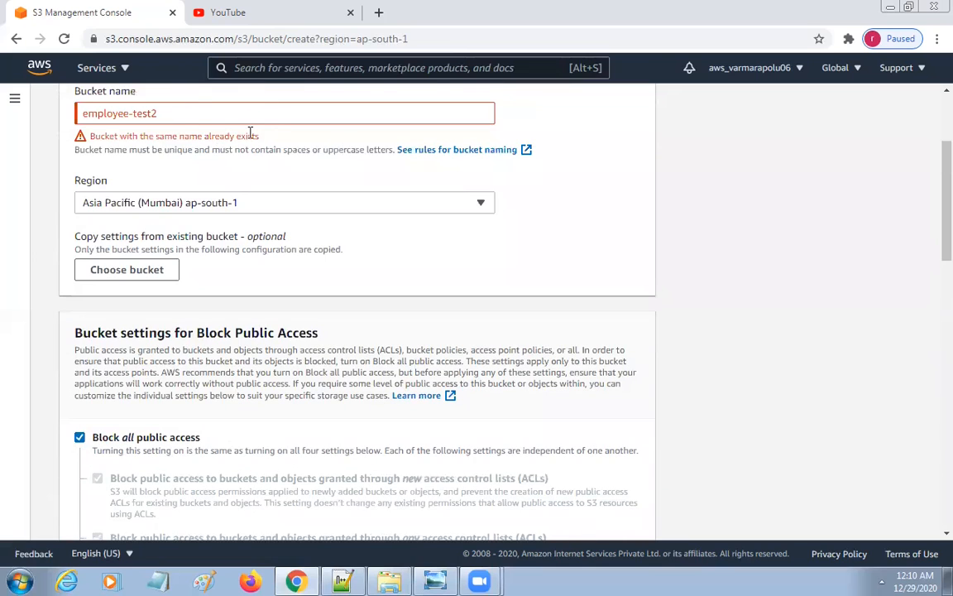
{"action": "left_click_drag", "start_coordinate": [260, 136], "coordinate": [99, 137]}
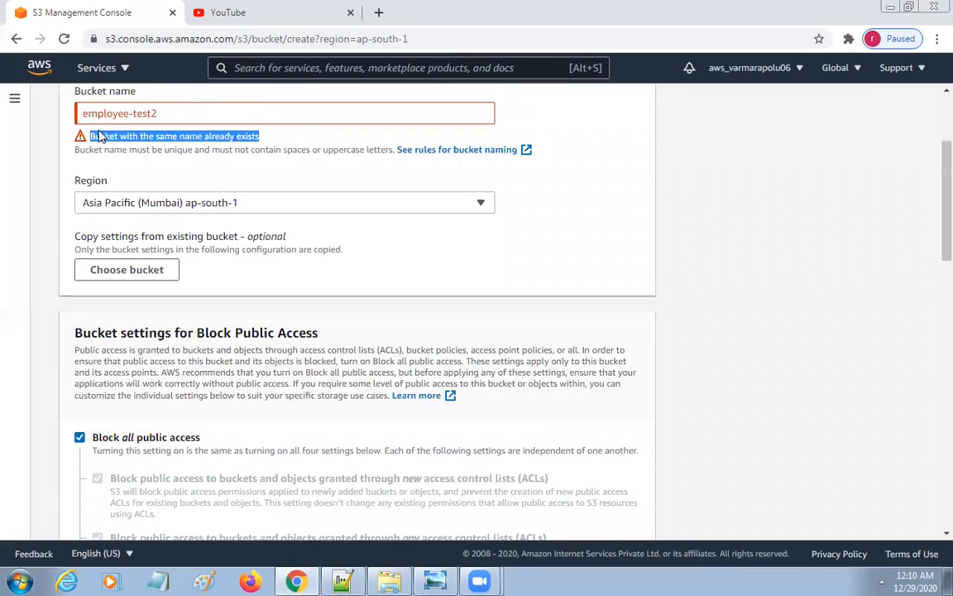
{"action": "left_click", "coordinate": [162, 114]}
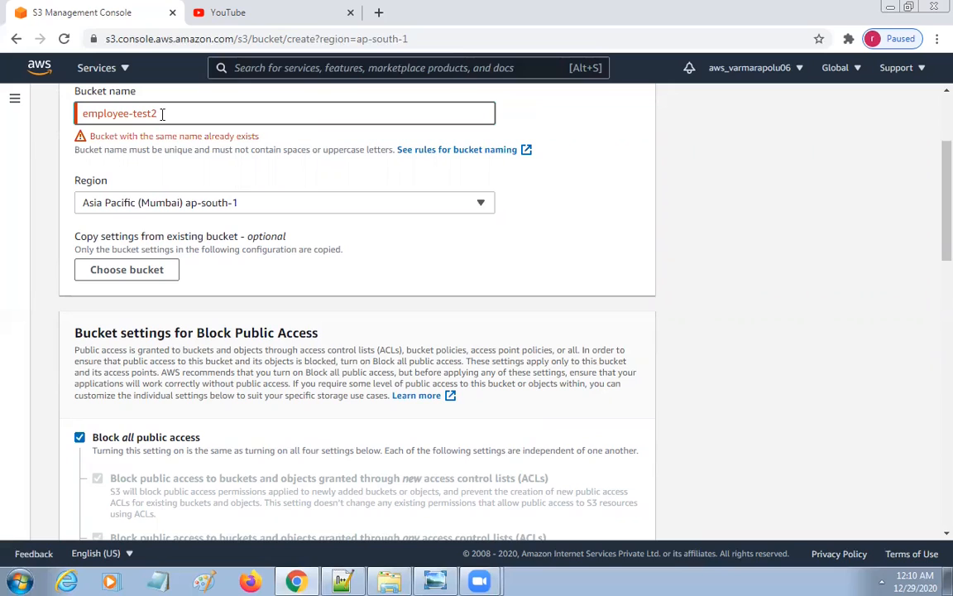
{"action": "type", "text": "46"}
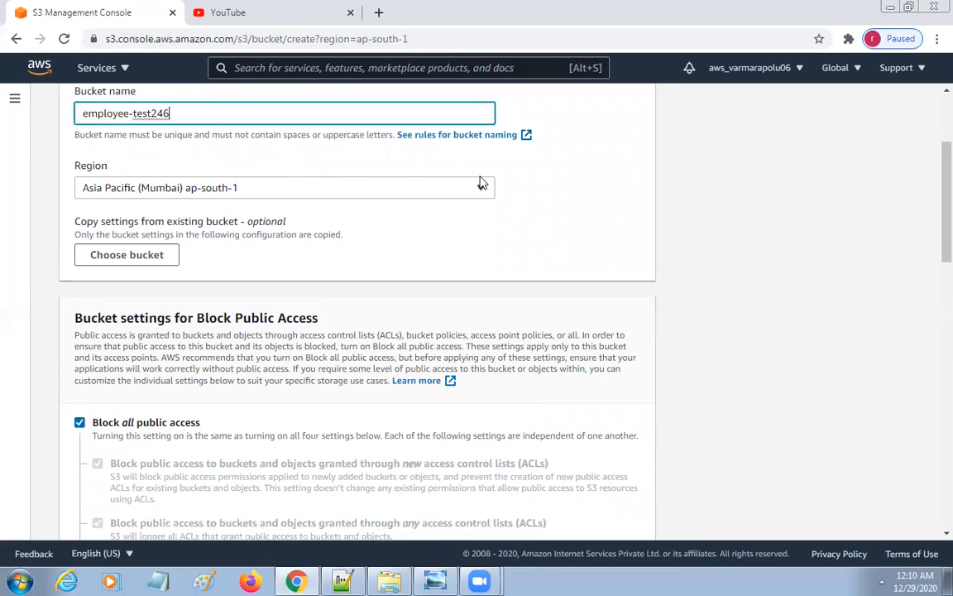
{"action": "scroll", "coordinate": [494, 241], "scroll_direction": "down", "scroll_amount": 10}
{"action": "scroll", "coordinate": [604, 432], "scroll_direction": "down", "scroll_amount": 2}
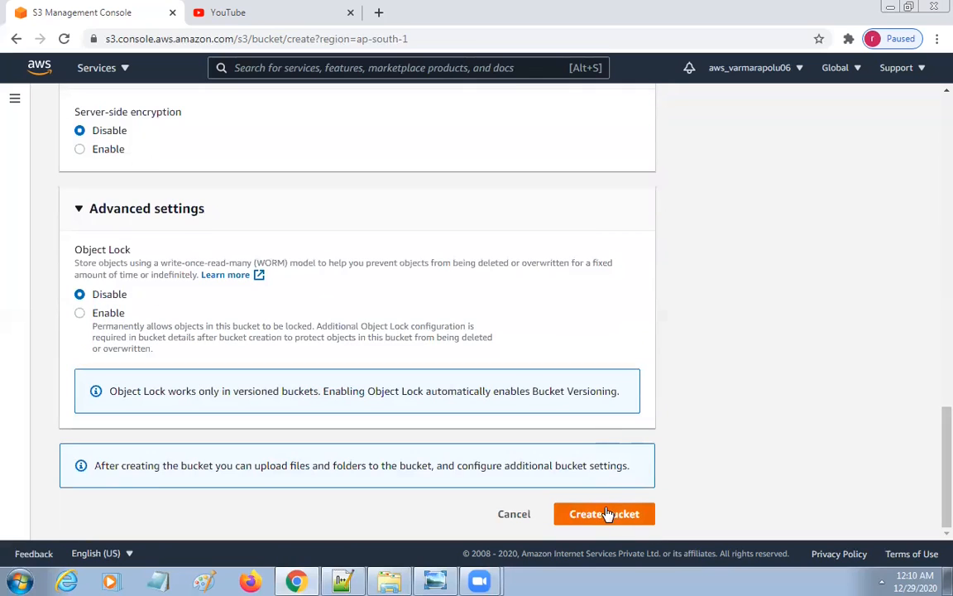
{"action": "left_click", "coordinate": [605, 516]}
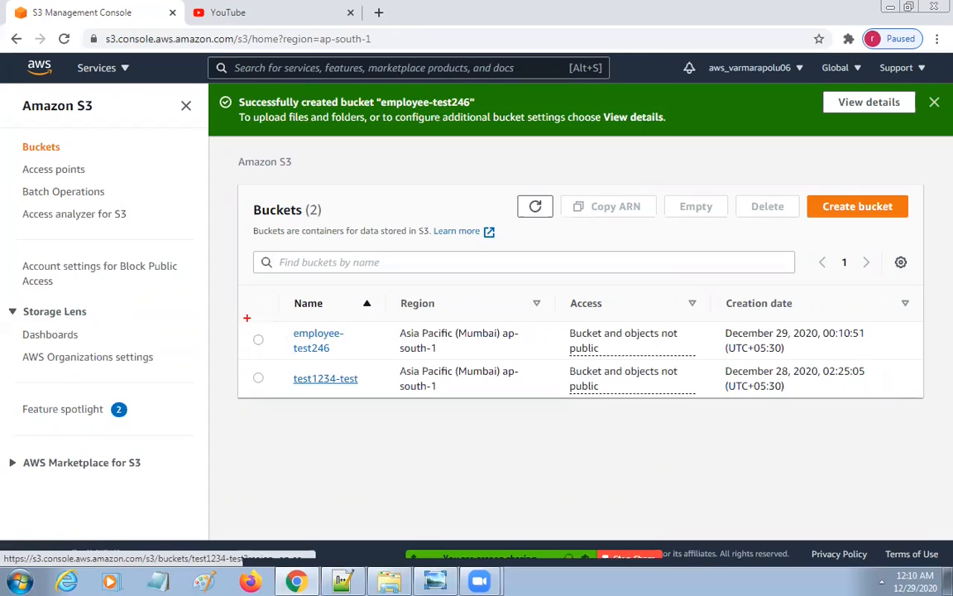
- Examine the region, access and creation date of the employee-test246 bucket in the bucket list
{"action": "mouse_move", "coordinate": [242, 321]}
{"action": "left_mouse_down"}
{"action": "mouse_move", "coordinate": [324, 357]}
{"action": "mouse_move", "coordinate": [922, 360]}
{"action": "left_mouse_up"}
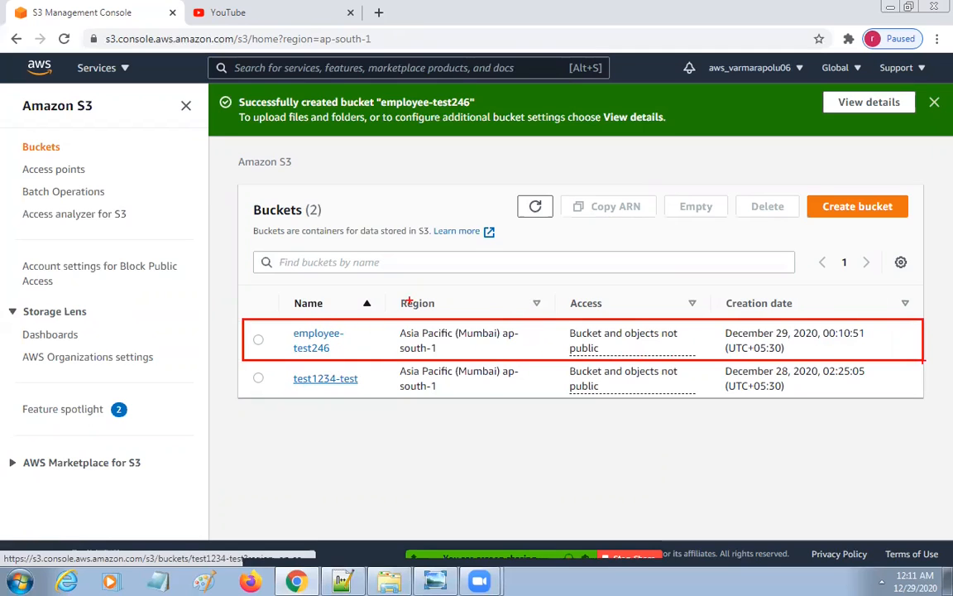
{"action": "left_click_drag", "start_coordinate": [420, 303], "coordinate": [464, 288]}
{"action": "left_click_drag", "start_coordinate": [603, 303], "coordinate": [640, 282]}
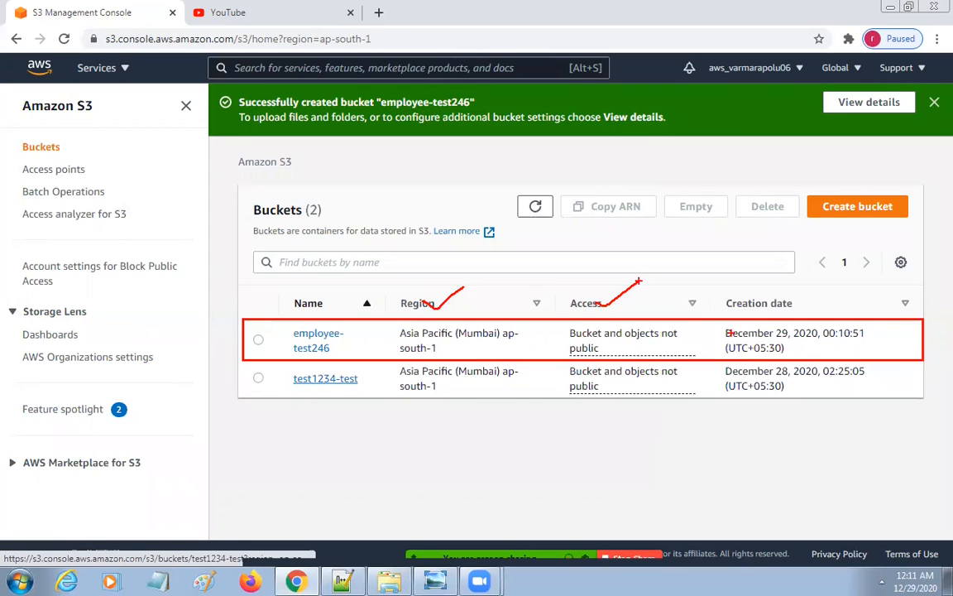
{"action": "left_click_drag", "start_coordinate": [865, 346], "coordinate": [902, 322]}
{"action": "key", "text": "Escape"}
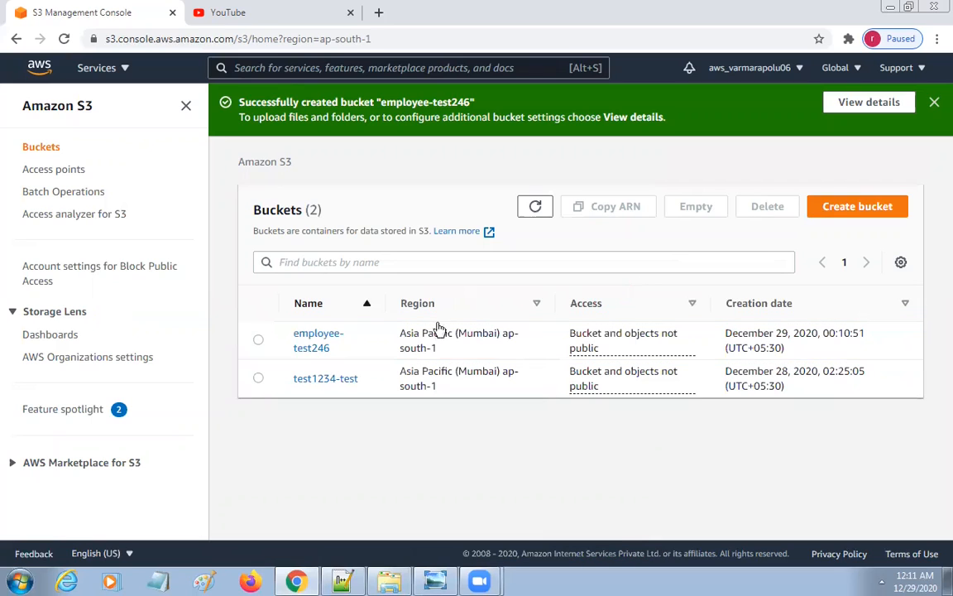
- Open the employee-test246 bucket and point out the List versions option among its objects
{"action": "left_click", "coordinate": [306, 339]}
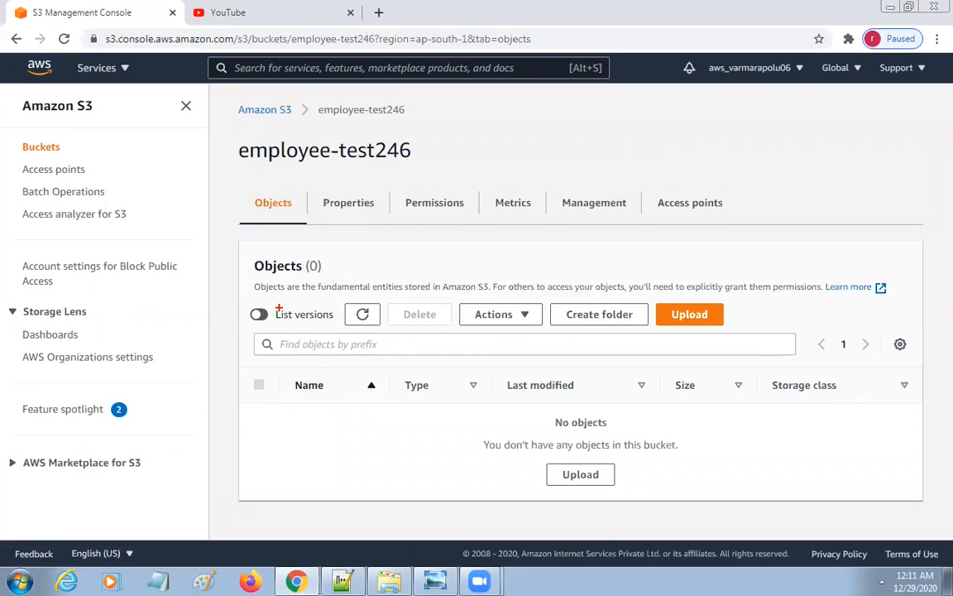
{"action": "mouse_move", "coordinate": [234, 286]}
{"action": "left_mouse_down"}
{"action": "mouse_move", "coordinate": [315, 328]}
{"action": "mouse_move", "coordinate": [345, 330]}
{"action": "left_mouse_up"}
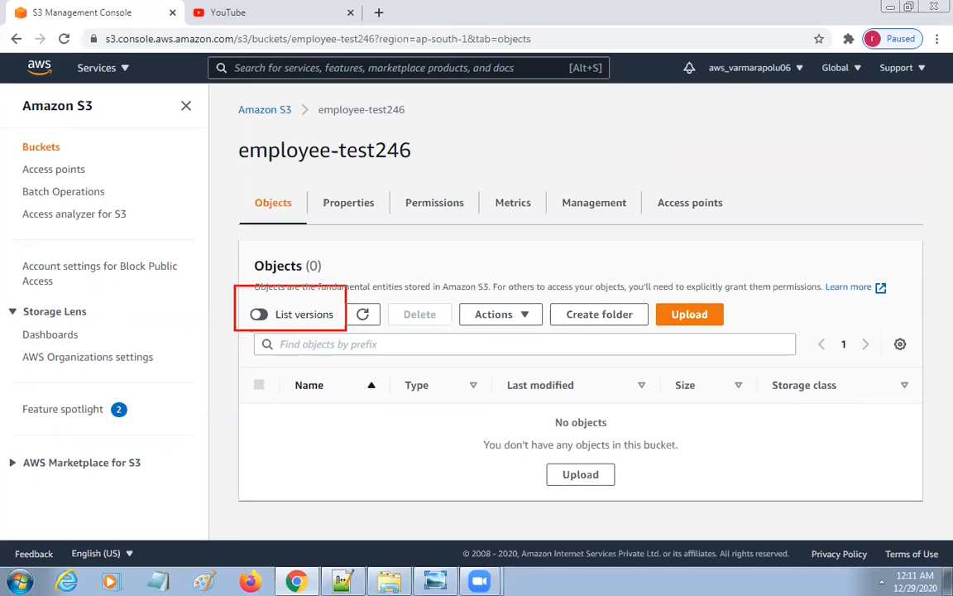
{"action": "left_click_drag", "start_coordinate": [306, 315], "coordinate": [361, 287]}
{"action": "key", "text": "Escape"}
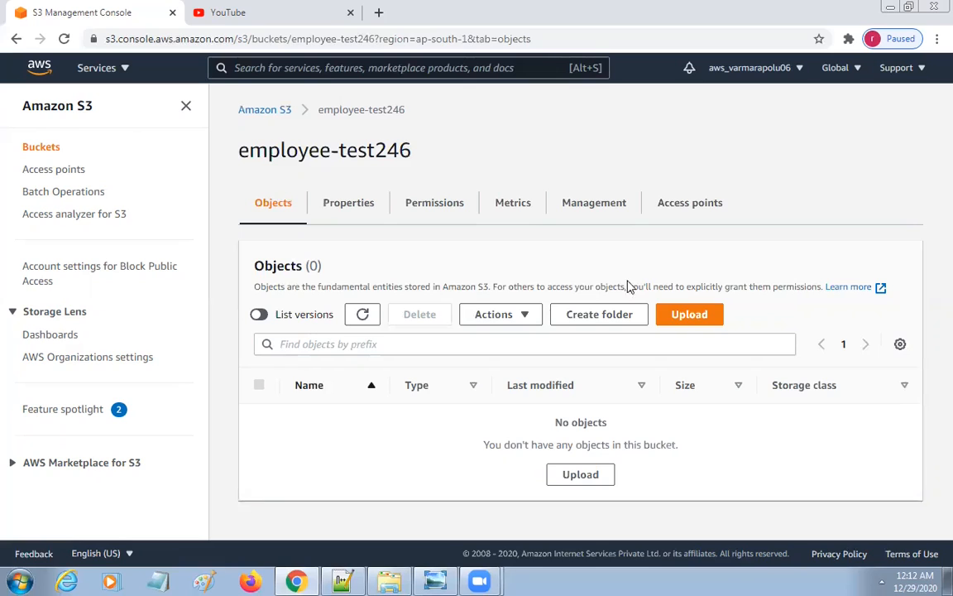
- Start an upload to the bucket and browse for files to add in the s3 folder on the Desktop
{"action": "left_click", "coordinate": [685, 319]}
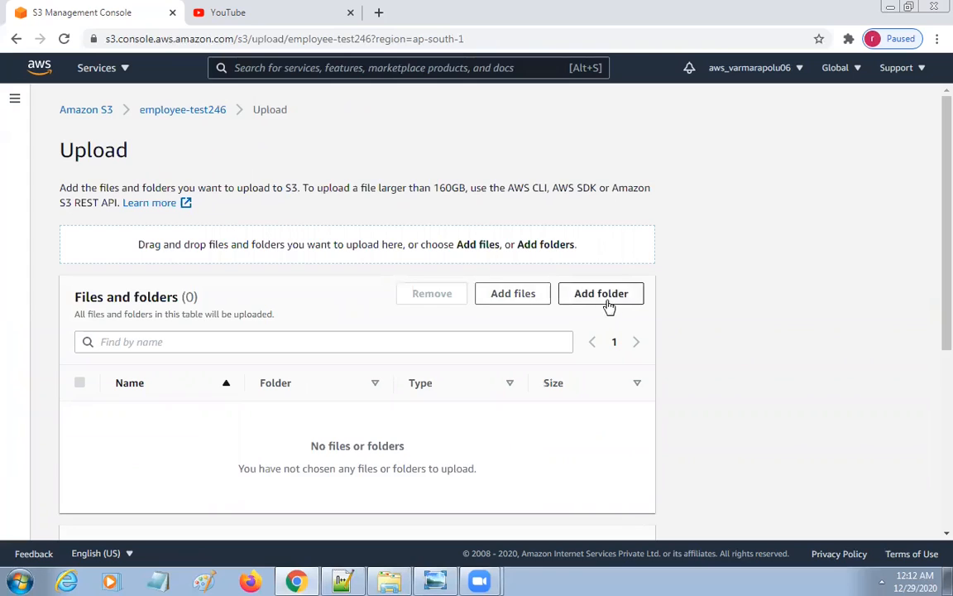
{"action": "left_click", "coordinate": [513, 295]}
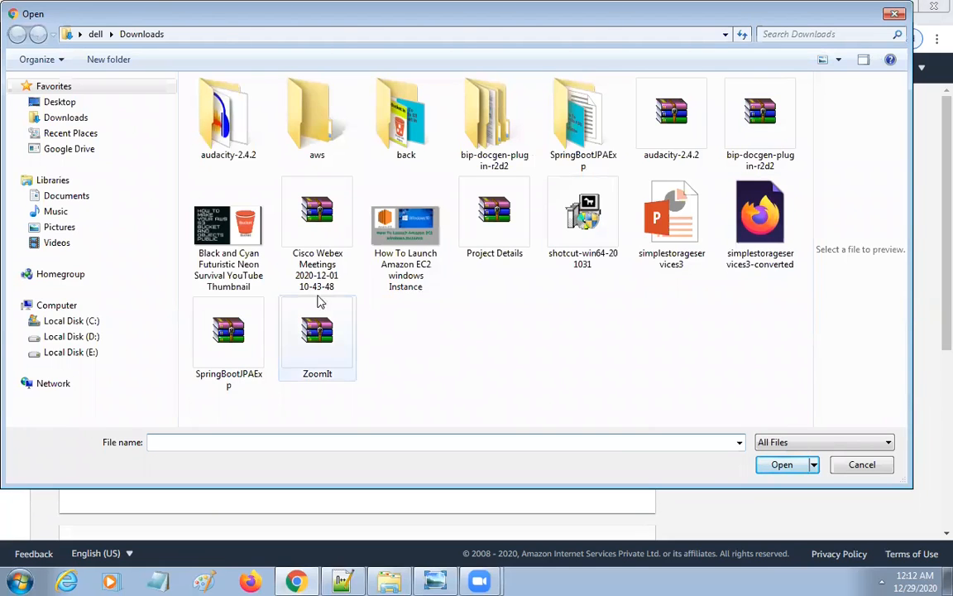
{"action": "left_click", "coordinate": [58, 103]}
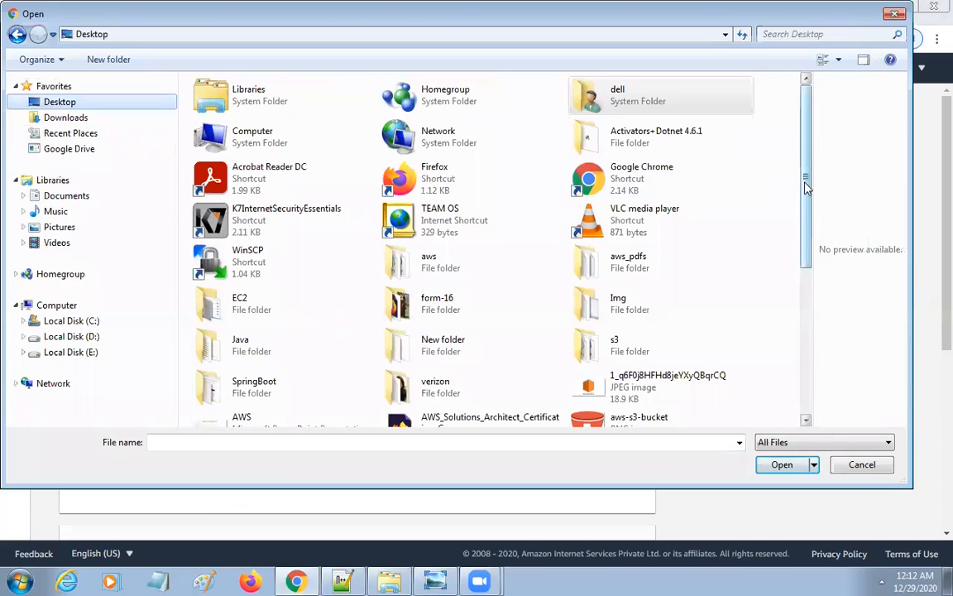
{"action": "double_click", "coordinate": [670, 345]}
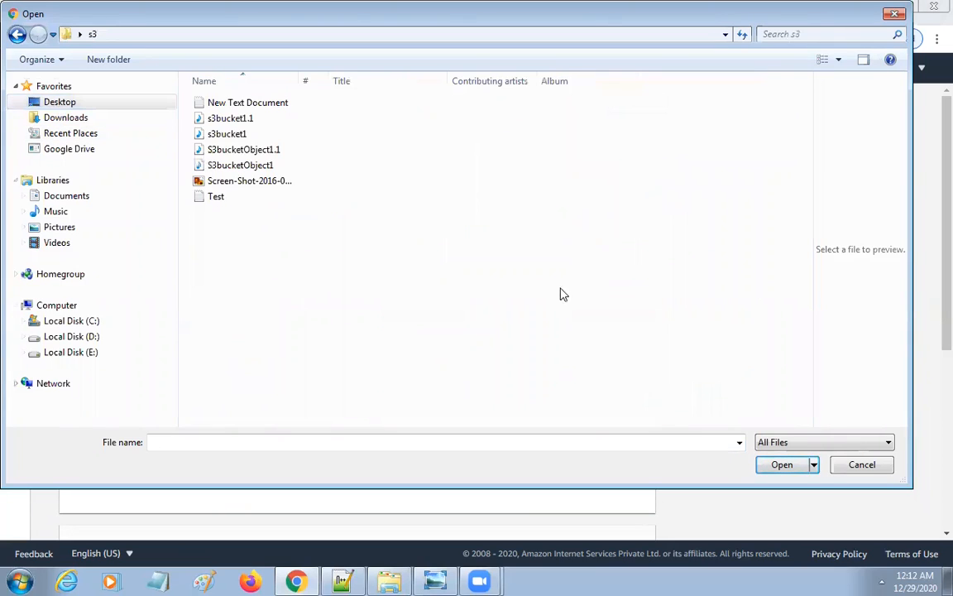
{"action": "left_click", "coordinate": [17, 35]}
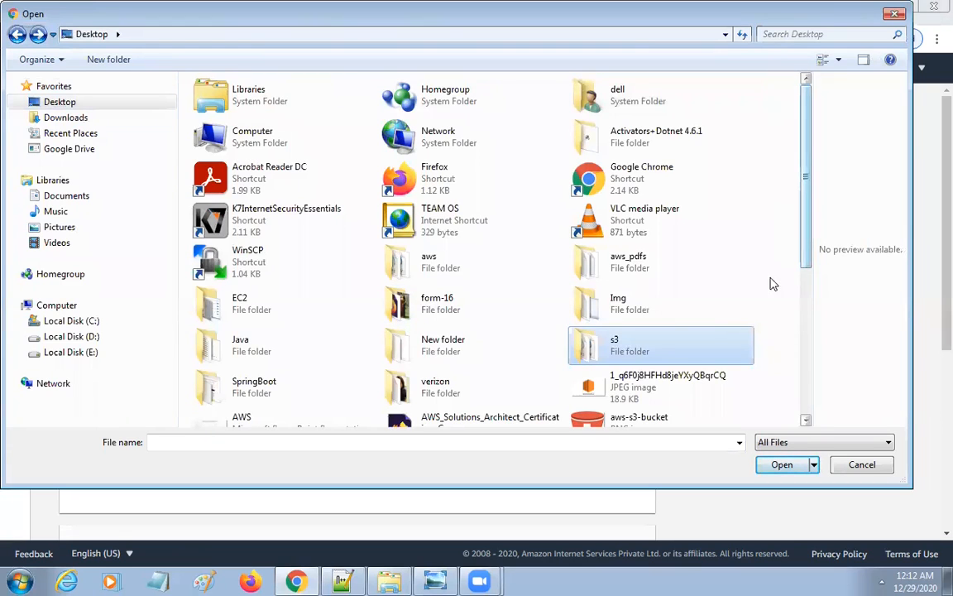
{"action": "double_click", "coordinate": [660, 348]}
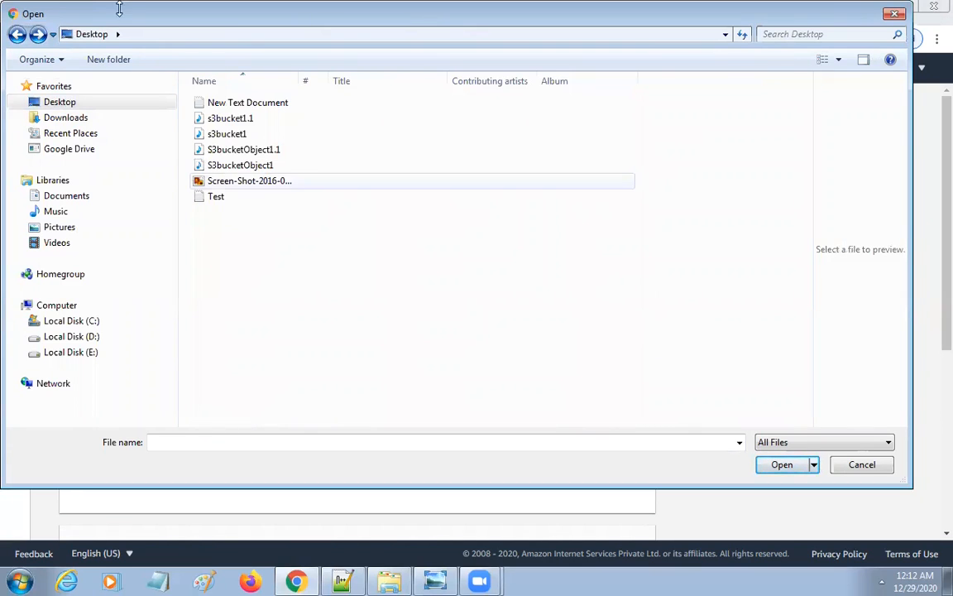
{"action": "left_click", "coordinate": [16, 35]}
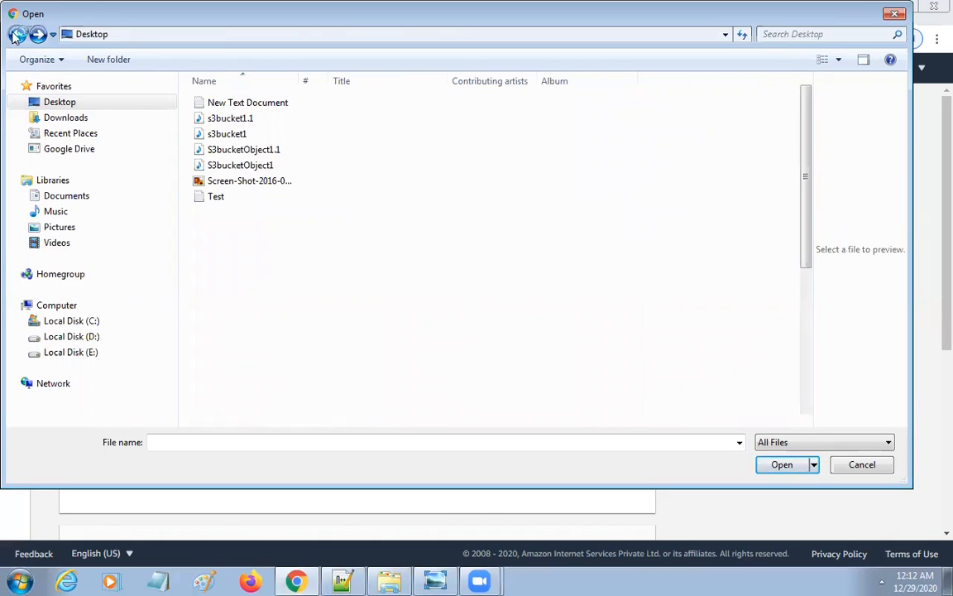
{"action": "scroll", "coordinate": [645, 348], "scroll_direction": "down", "scroll_amount": 5}
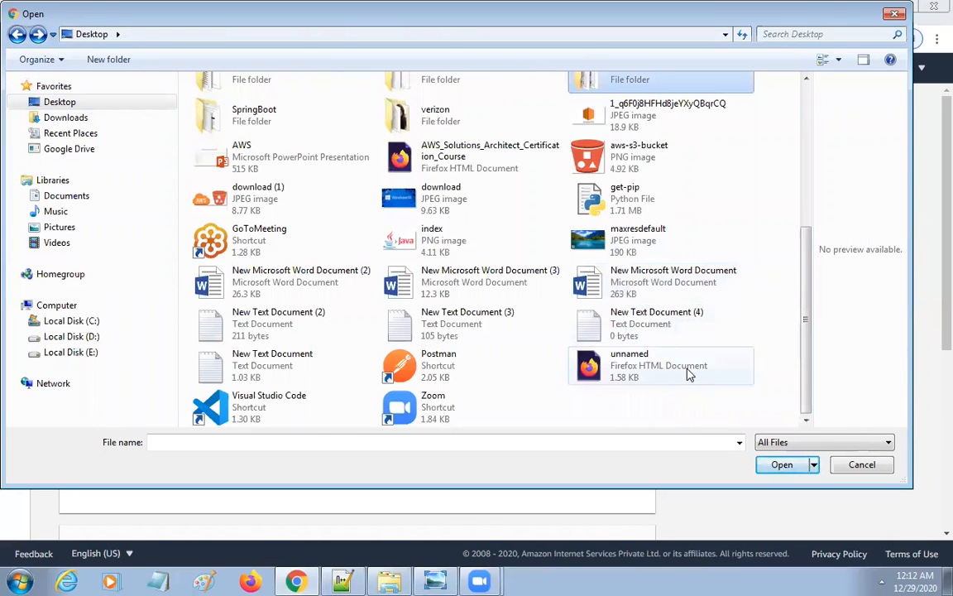
{"action": "scroll", "coordinate": [704, 347], "scroll_direction": "up", "scroll_amount": 5}
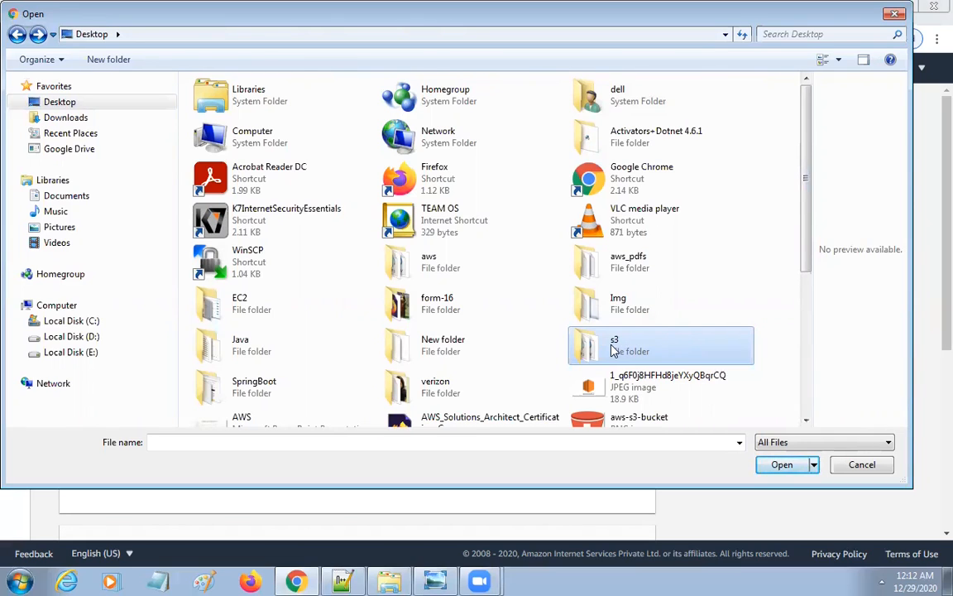
{"action": "double_click", "coordinate": [613, 347]}
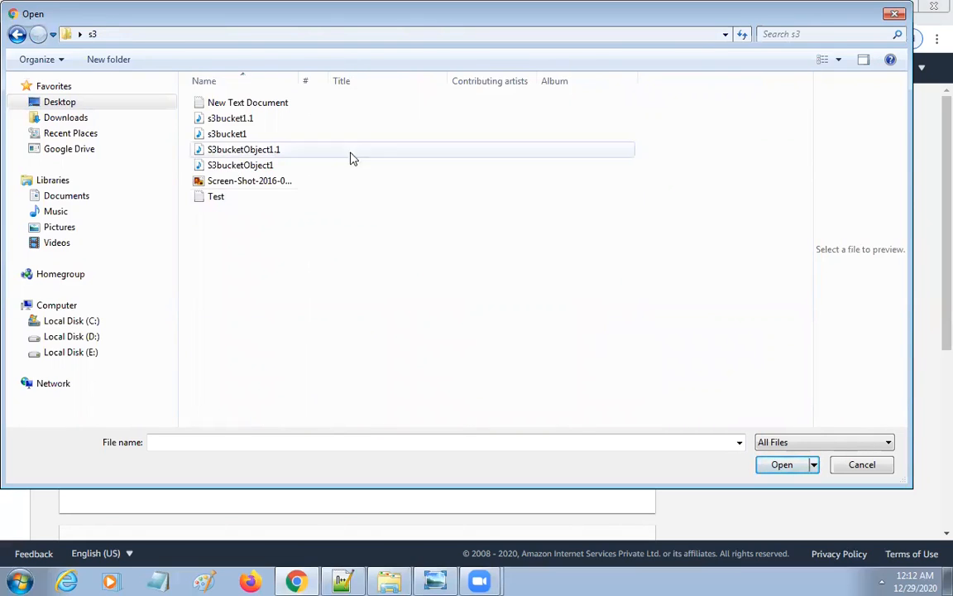
- Delete the s3 folder's files from s3bucket1.1 through the Screen-Shot image, then close the file chooser
{"action": "left_click", "coordinate": [283, 180]}
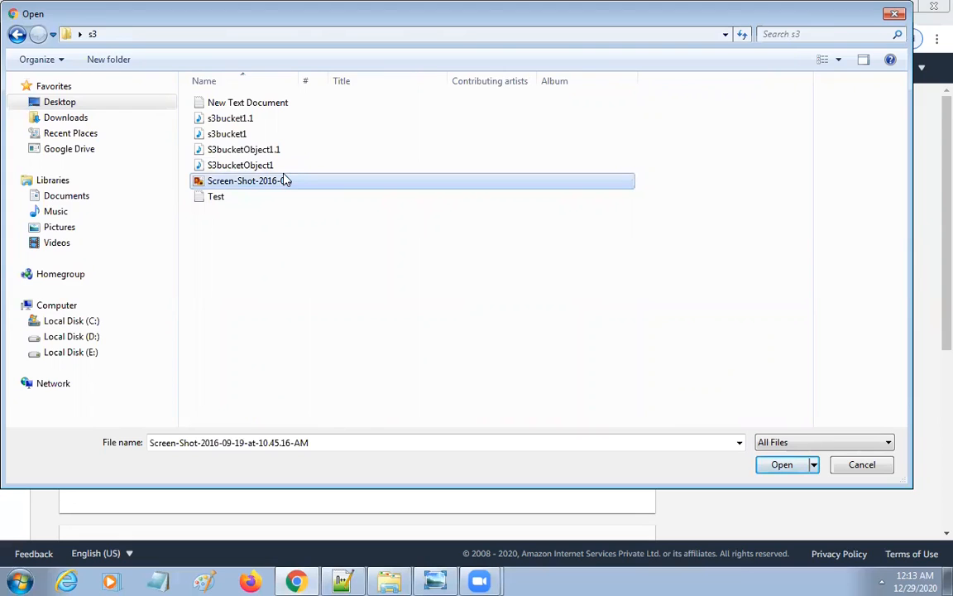
{"action": "left_click", "coordinate": [235, 120], "text": "shift"}
{"action": "key", "text": "Delete"}
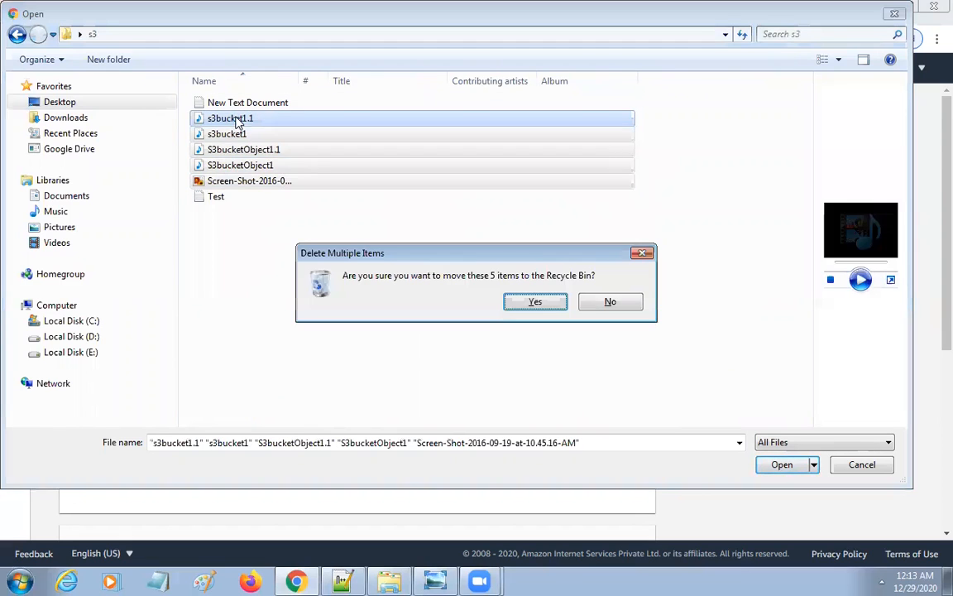
{"action": "left_click", "coordinate": [549, 301]}
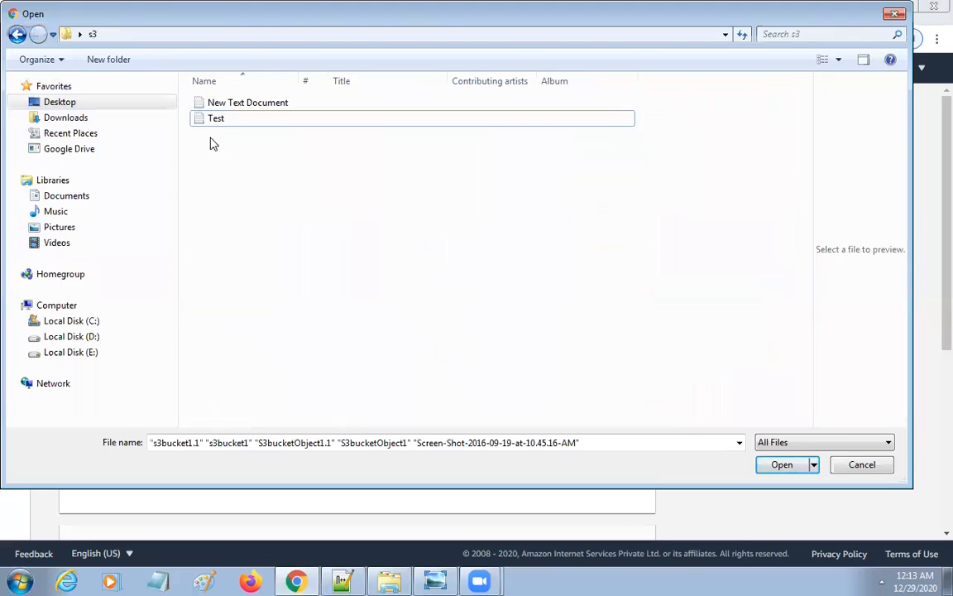
{"action": "left_click", "coordinate": [894, 14]}
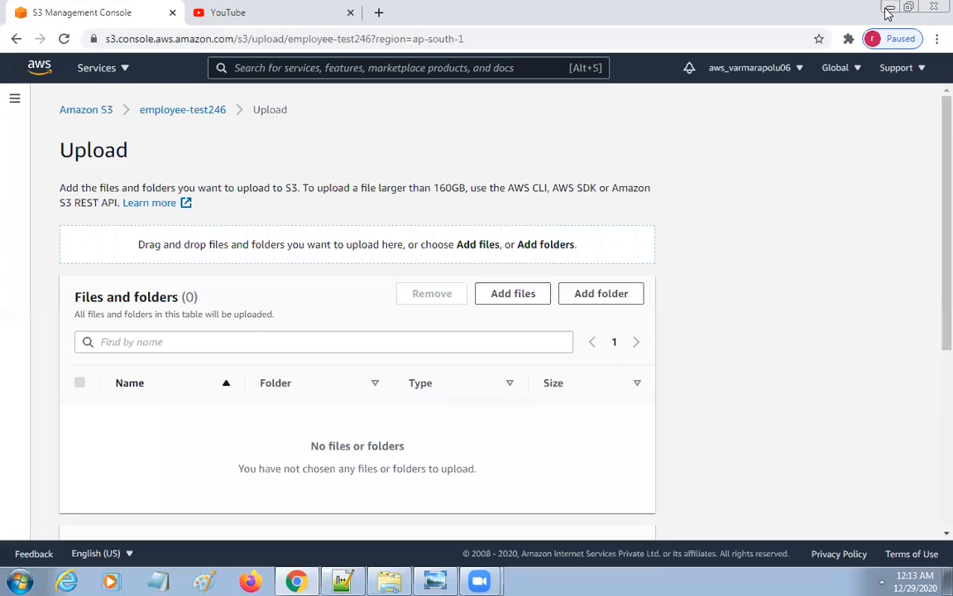
- Switch to the desktop, open the s3 folder and open its Test text file in Notepad
{"action": "left_click", "coordinate": [888, 11]}
{"action": "left_click", "coordinate": [888, 11]}
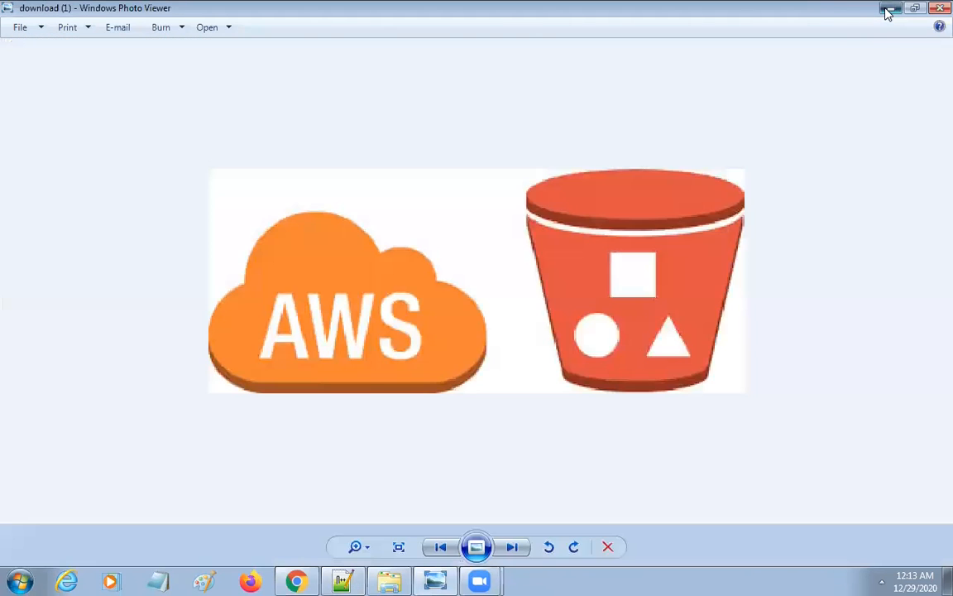
{"action": "left_click", "coordinate": [888, 9]}
{"action": "double_click", "coordinate": [919, 106]}
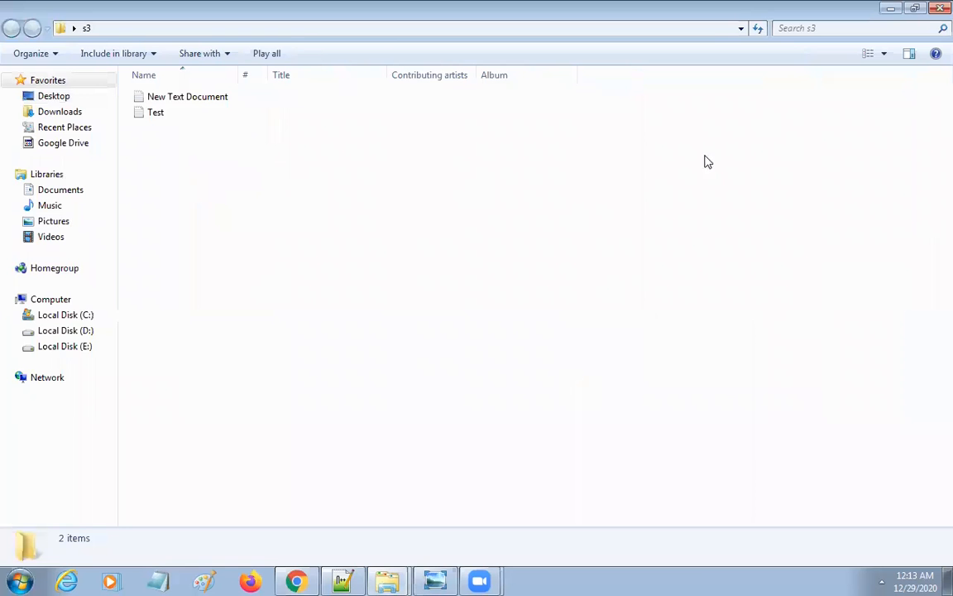
{"action": "double_click", "coordinate": [165, 113]}
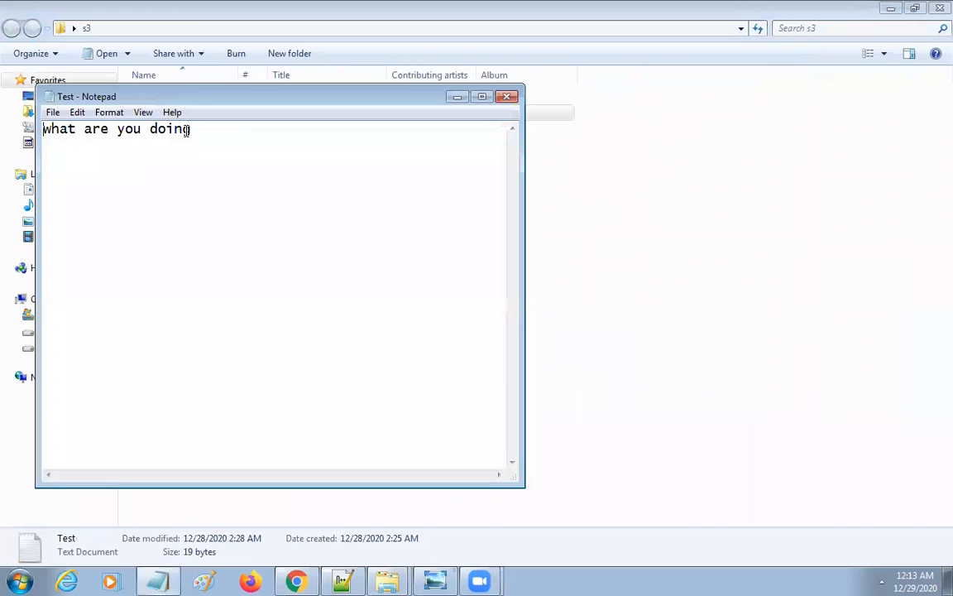
- Replace the Test file's text with "How are you ?", save it and close Notepad
{"action": "left_click_drag", "start_coordinate": [200, 130], "coordinate": [37, 128]}
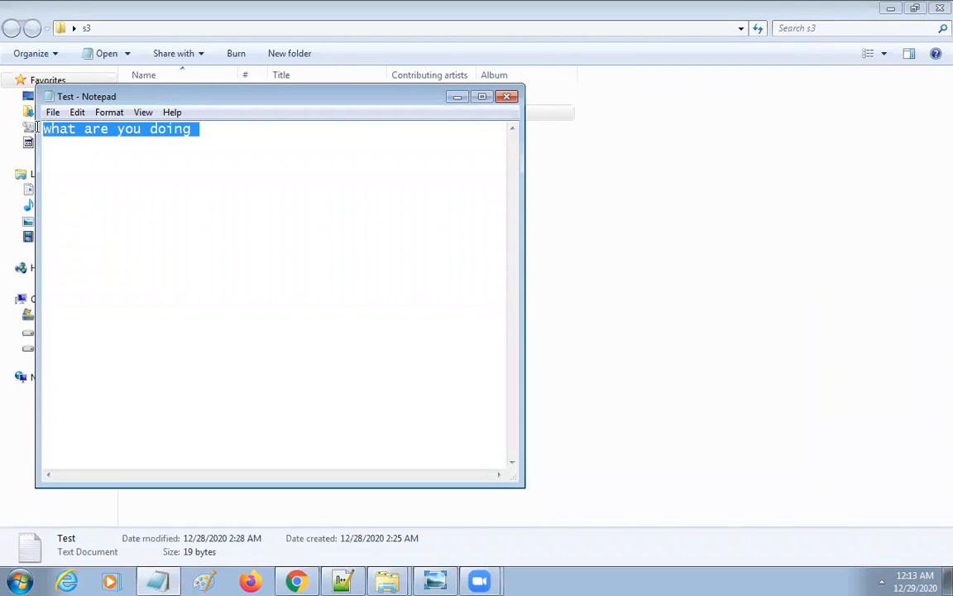
{"action": "left_click", "coordinate": [239, 143]}
{"action": "left_click_drag", "start_coordinate": [210, 134], "coordinate": [37, 120]}
{"action": "type", "text": "How are you"}
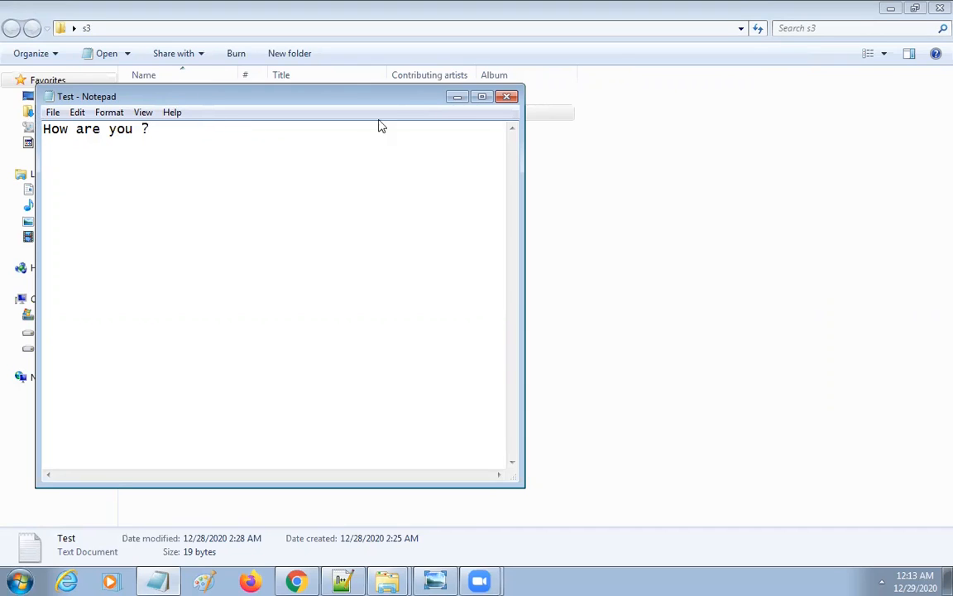
{"action": "key", "text": "ctrl+s"}
{"action": "left_click", "coordinate": [424, 536]}
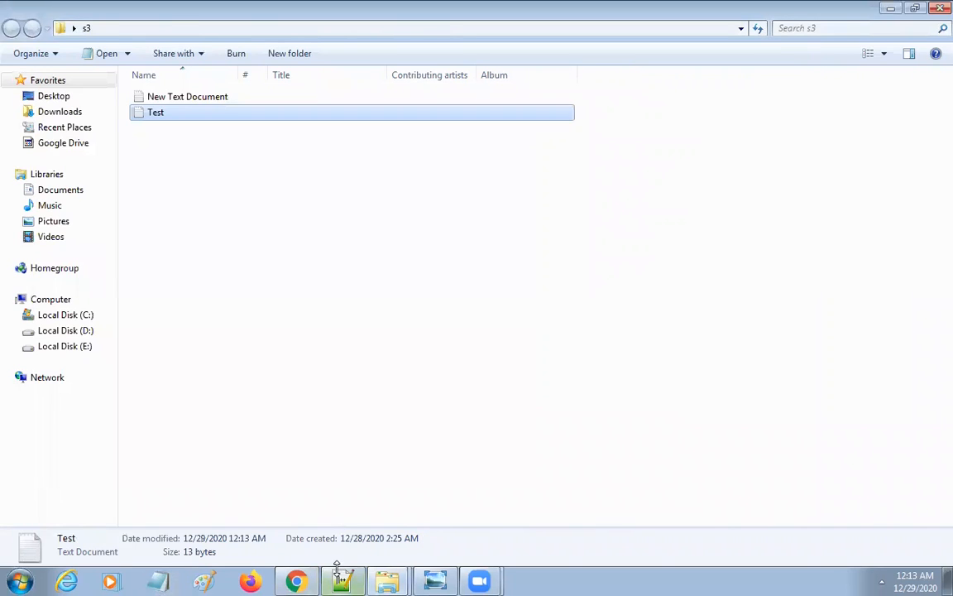
- Switch back to Chrome and add the Test text file from the Desktop's s3 folder to the upload list
{"action": "left_click", "coordinate": [296, 581]}
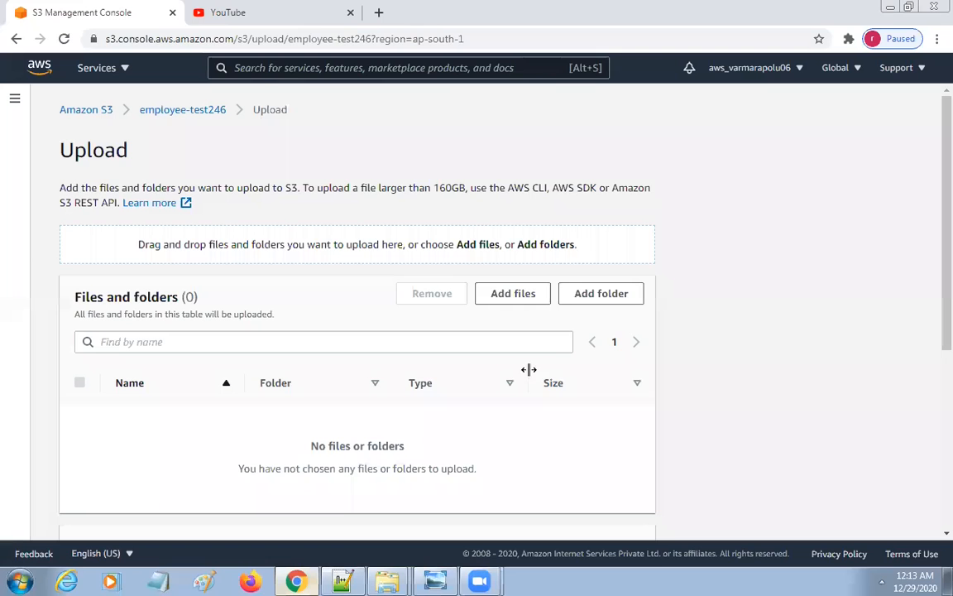
{"action": "left_click", "coordinate": [529, 294]}
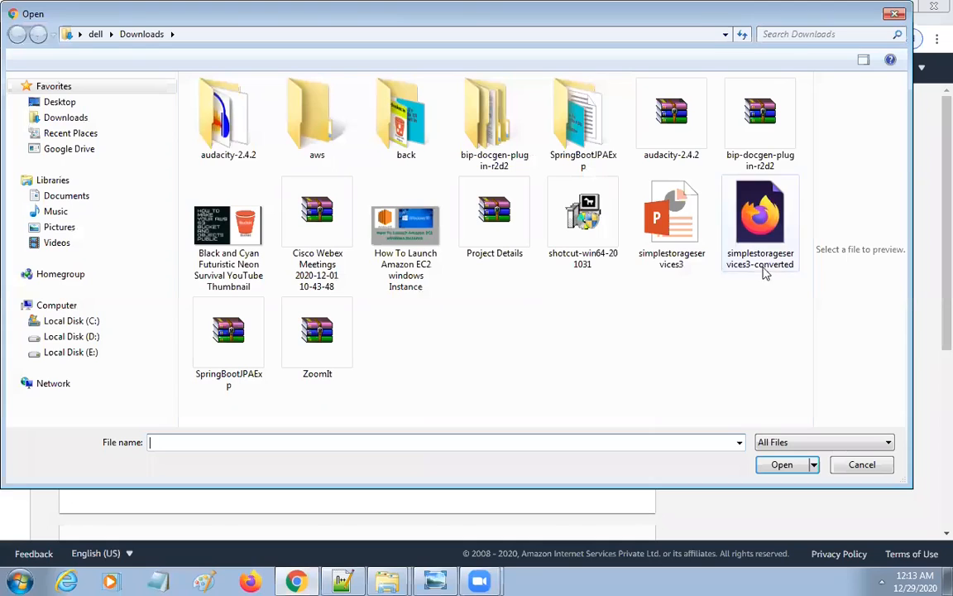
{"action": "left_click", "coordinate": [66, 119]}
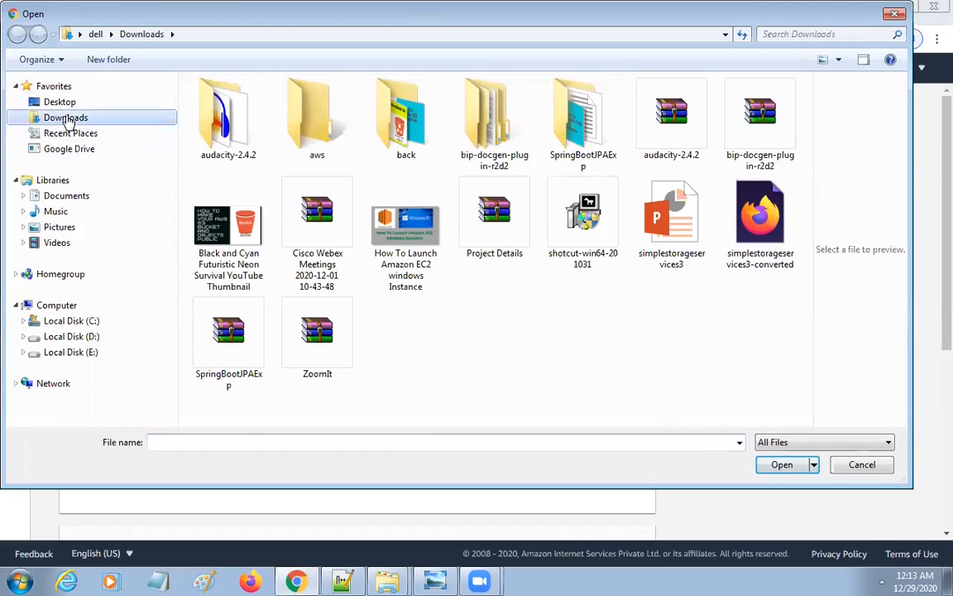
{"action": "left_click", "coordinate": [61, 101]}
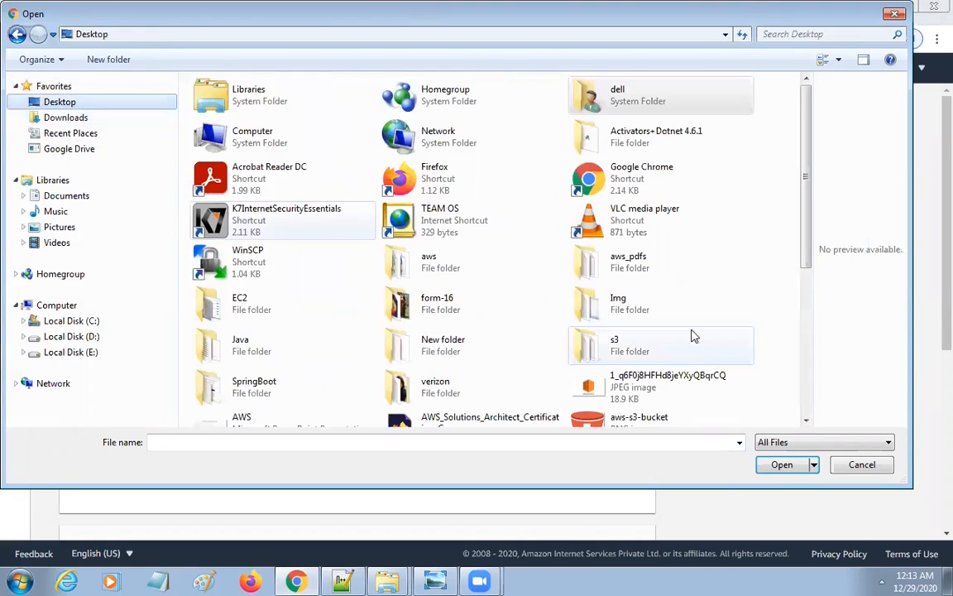
{"action": "double_click", "coordinate": [616, 344]}
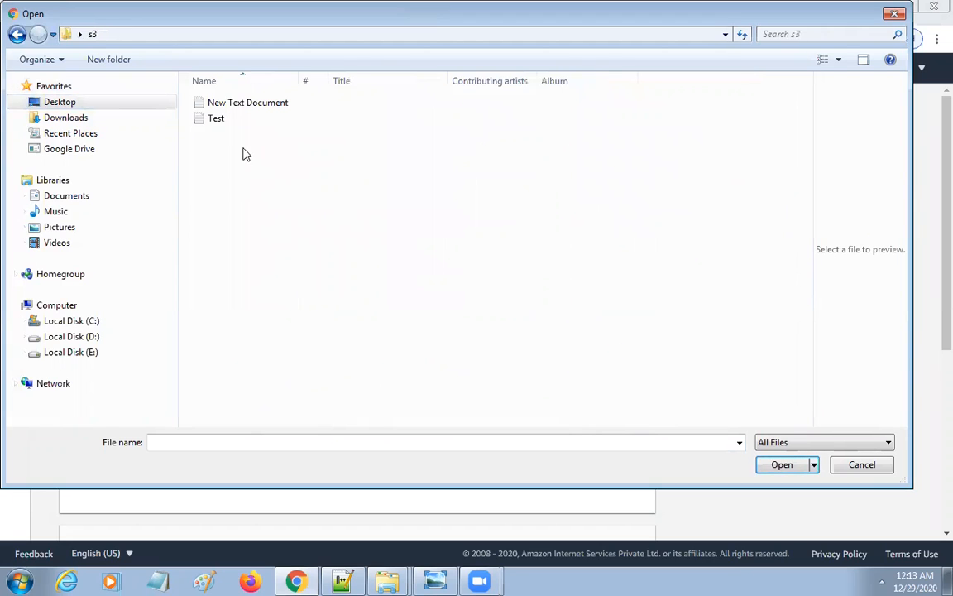
{"action": "double_click", "coordinate": [214, 120]}
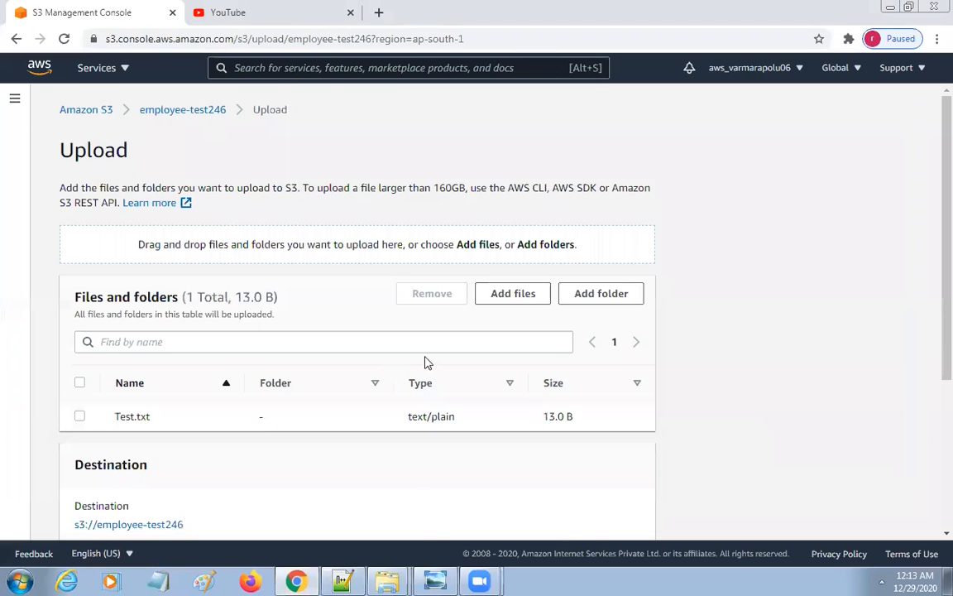
- Upload Test.txt to the employee-test246 bucket and return to the bucket's object list
{"action": "scroll", "coordinate": [425, 357], "scroll_direction": "down", "scroll_amount": 3}
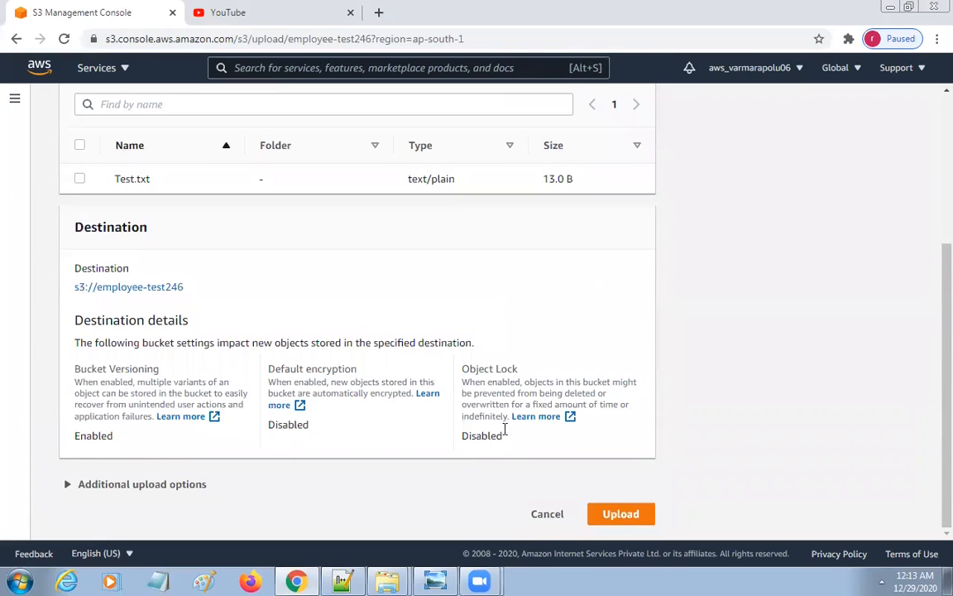
{"action": "left_click", "coordinate": [603, 514]}
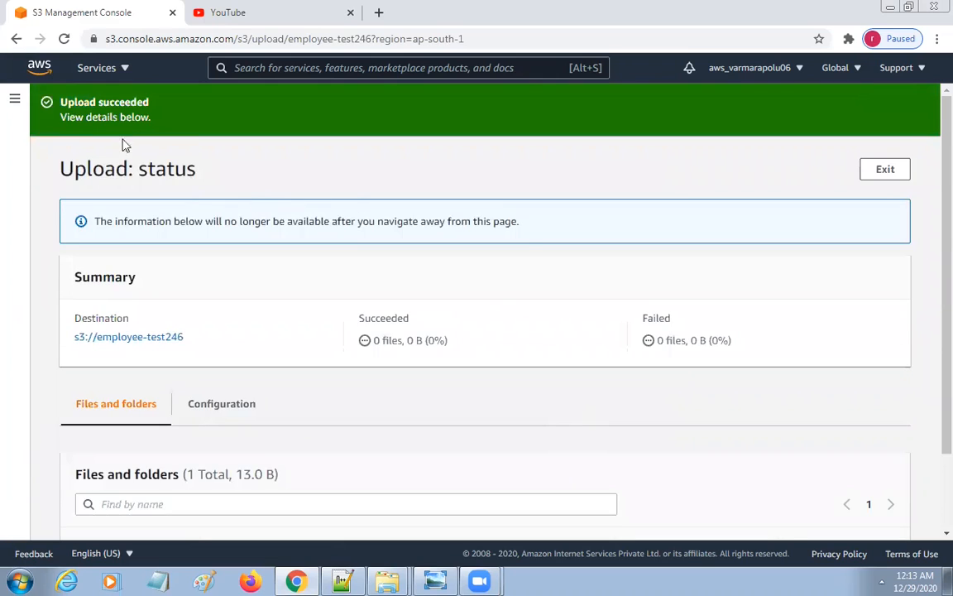
{"action": "left_click", "coordinate": [887, 174]}
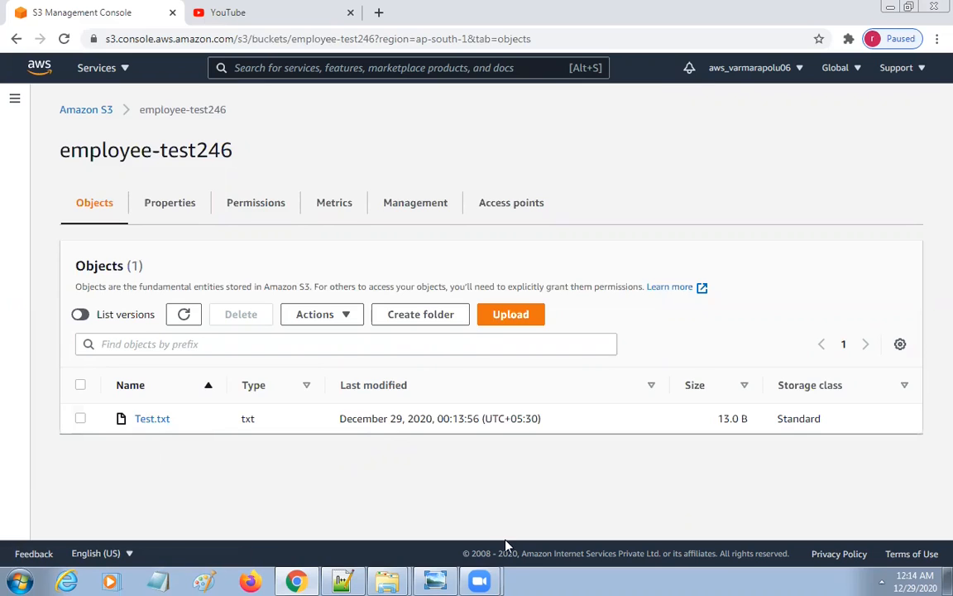
- Open the Test file from the s3 folder in Notepad, add the second line "What are you doing ?", save and close it
{"action": "left_click", "coordinate": [392, 573]}
{"action": "left_click", "coordinate": [386, 553]}
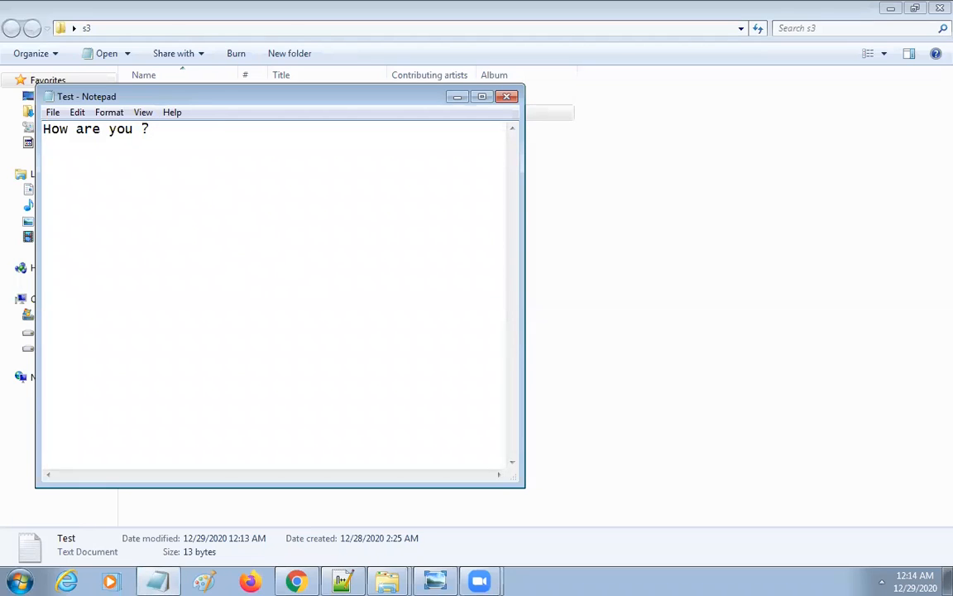
{"action": "type", "text": "ht"}
{"action": "key", "text": "BackSpace"}
{"action": "key", "text": "BackSpace"}
{"action": "type", "text": "hat are "}
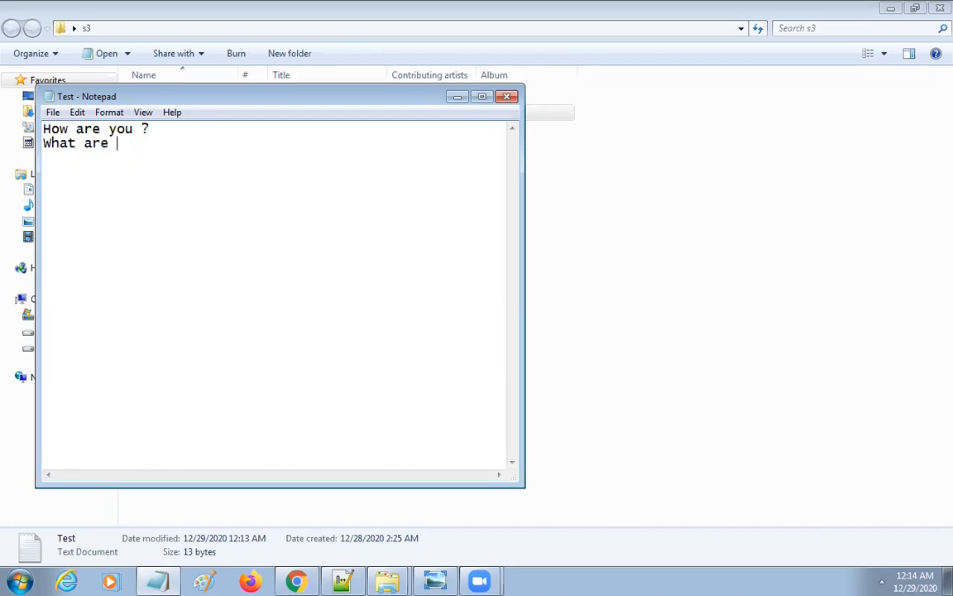
{"action": "type", "text": "you do"}
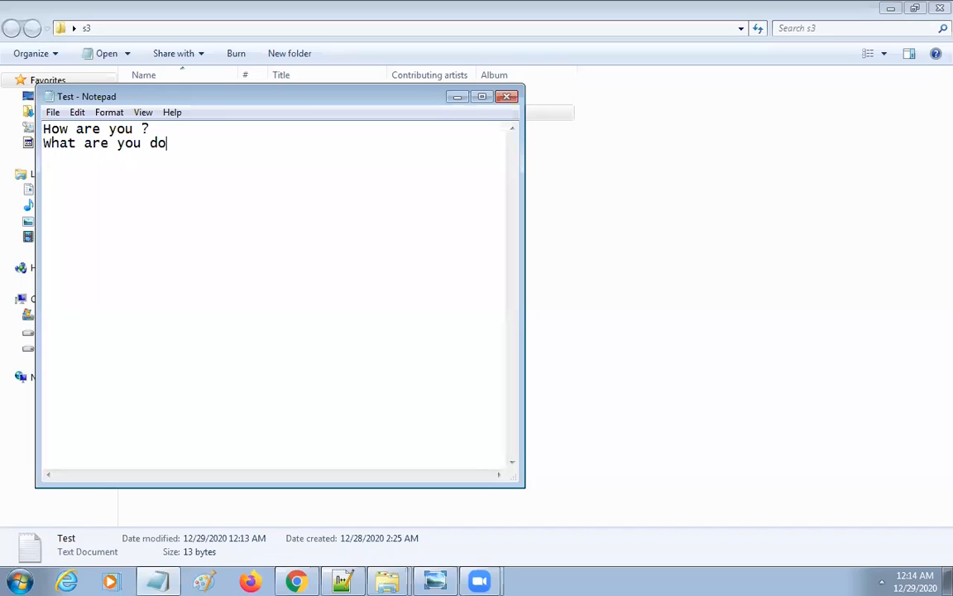
{"action": "type", "text": "ing ?"}
{"action": "key", "text": "ctrl+s"}
{"action": "left_click", "coordinate": [508, 99]}
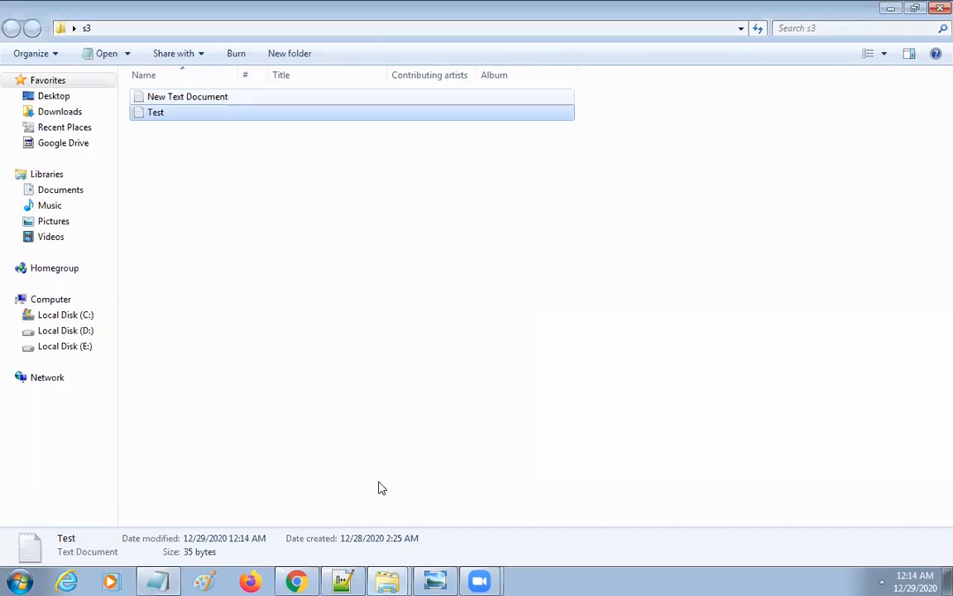
- Return to Chrome and start a new upload to employee-test246 with the edited Test file from the s3 folder
{"action": "left_click", "coordinate": [296, 581]}
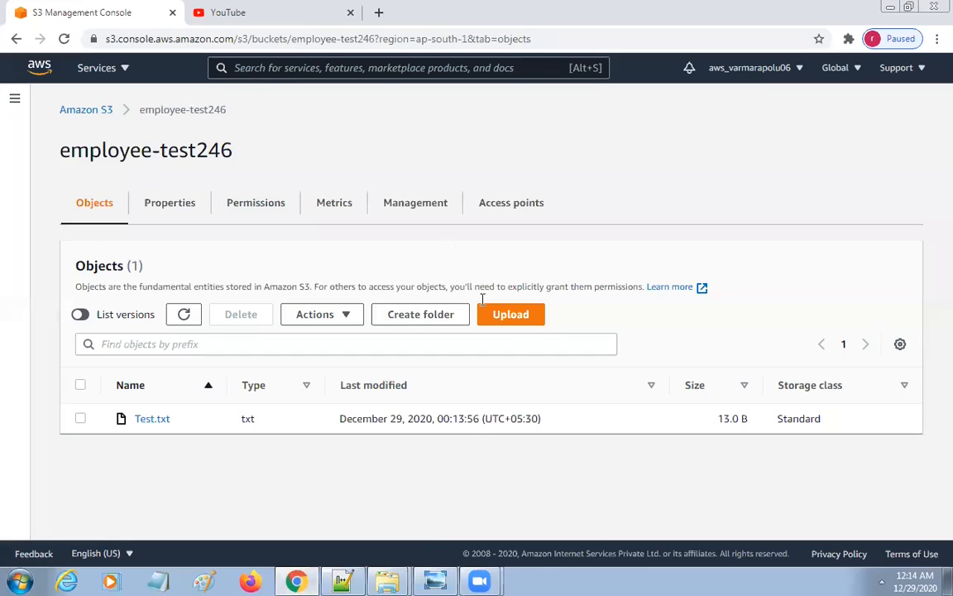
{"action": "left_click", "coordinate": [513, 322]}
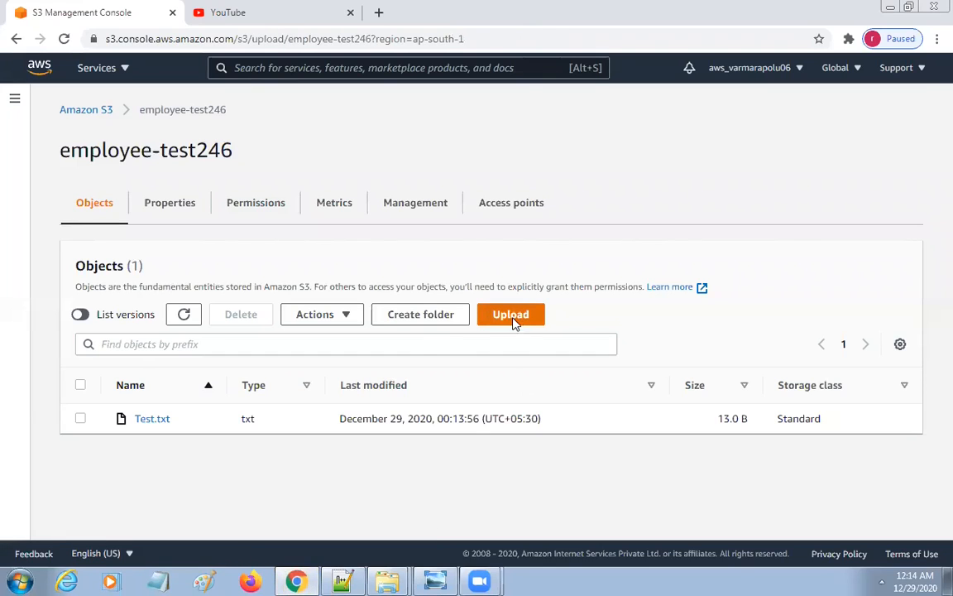
{"action": "left_click", "coordinate": [511, 294]}
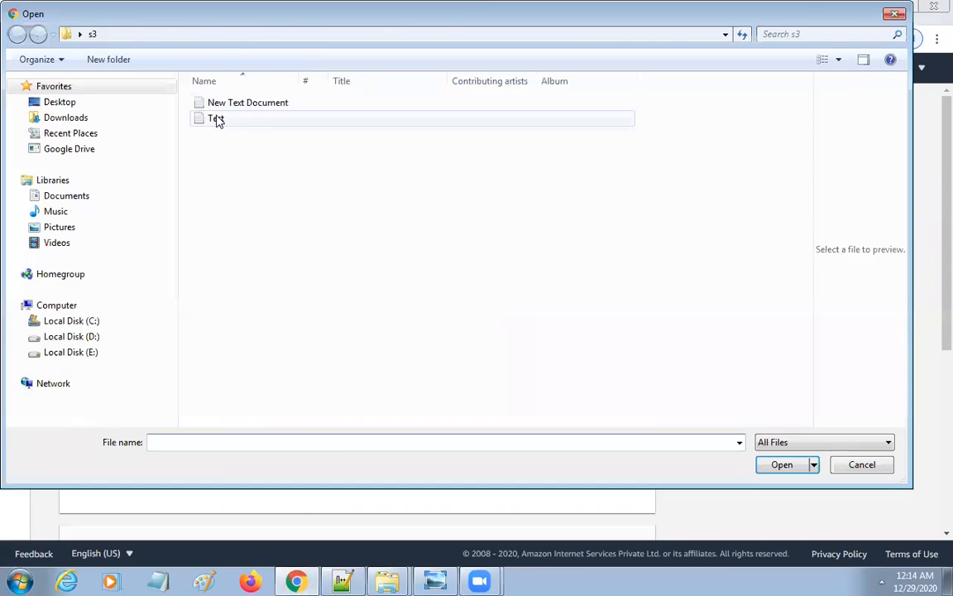
{"action": "double_click", "coordinate": [217, 119]}
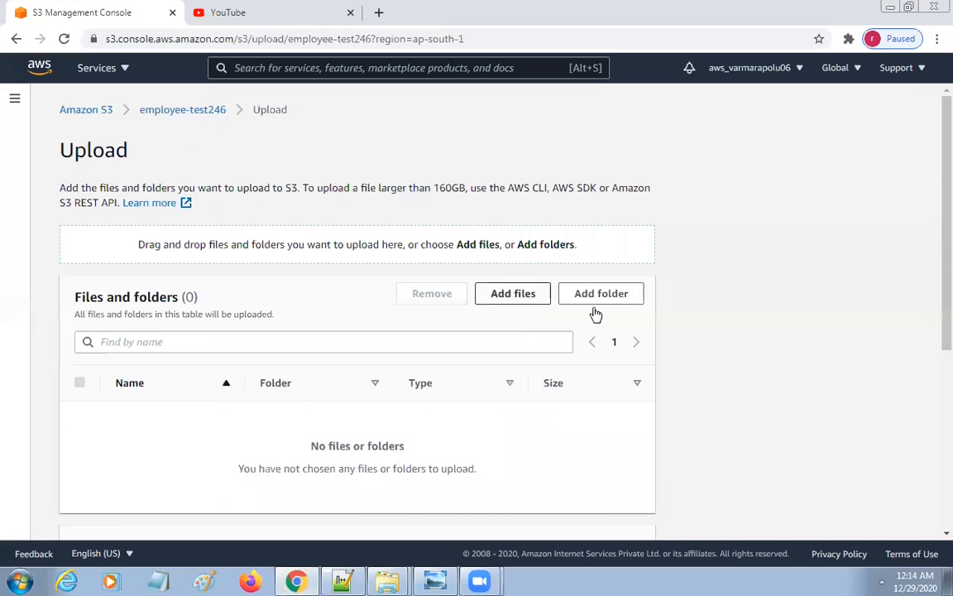
- Upload the edited Test.txt, review its upload status and go back to the bucket's object list
{"action": "scroll", "coordinate": [404, 373], "scroll_direction": "down", "scroll_amount": 3}
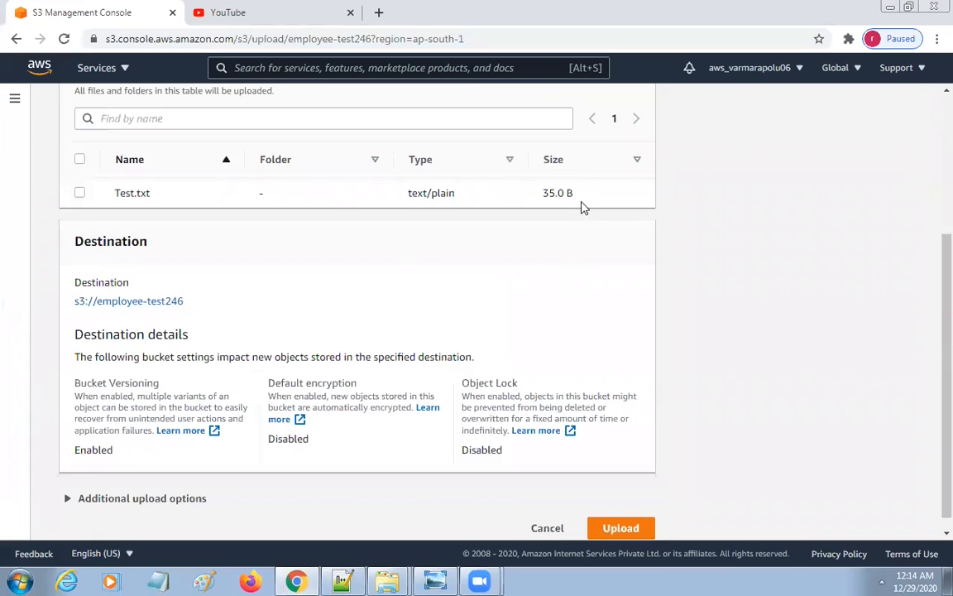
{"action": "scroll", "coordinate": [600, 451], "scroll_direction": "down", "scroll_amount": 1}
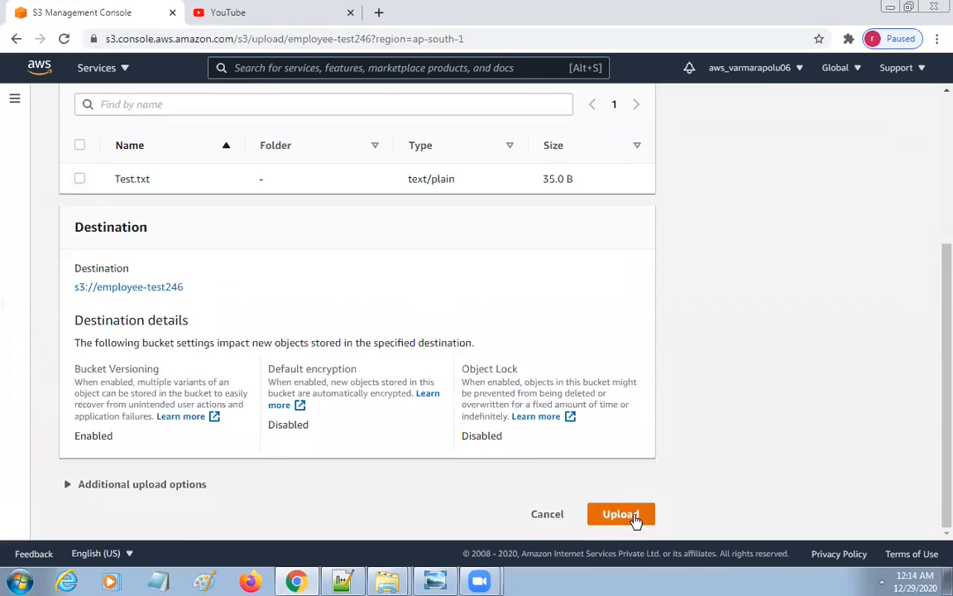
{"action": "left_click", "coordinate": [621, 515]}
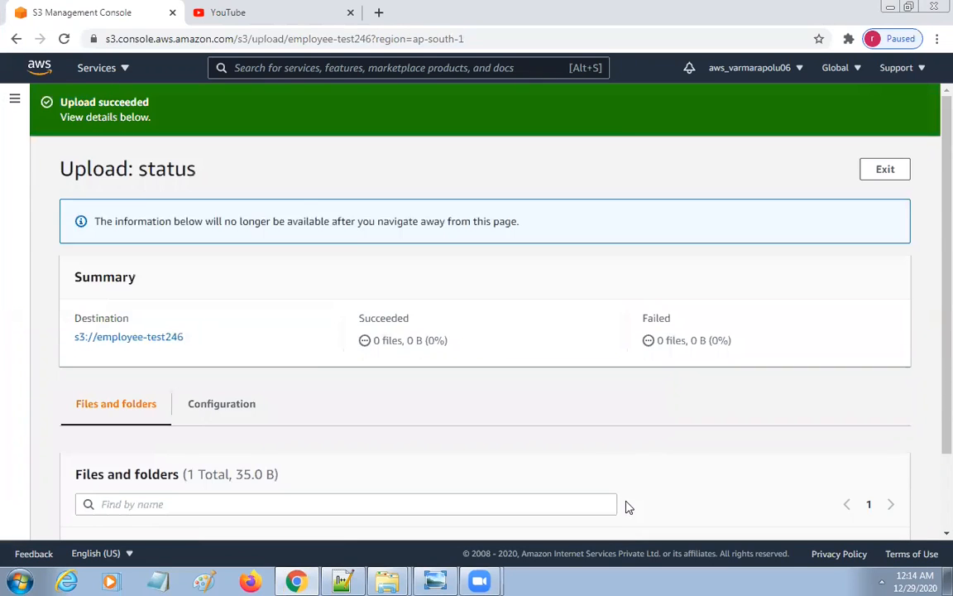
{"action": "scroll", "coordinate": [573, 374], "scroll_direction": "down", "scroll_amount": 2}
{"action": "scroll", "coordinate": [572, 374], "scroll_direction": "down", "scroll_amount": 1}
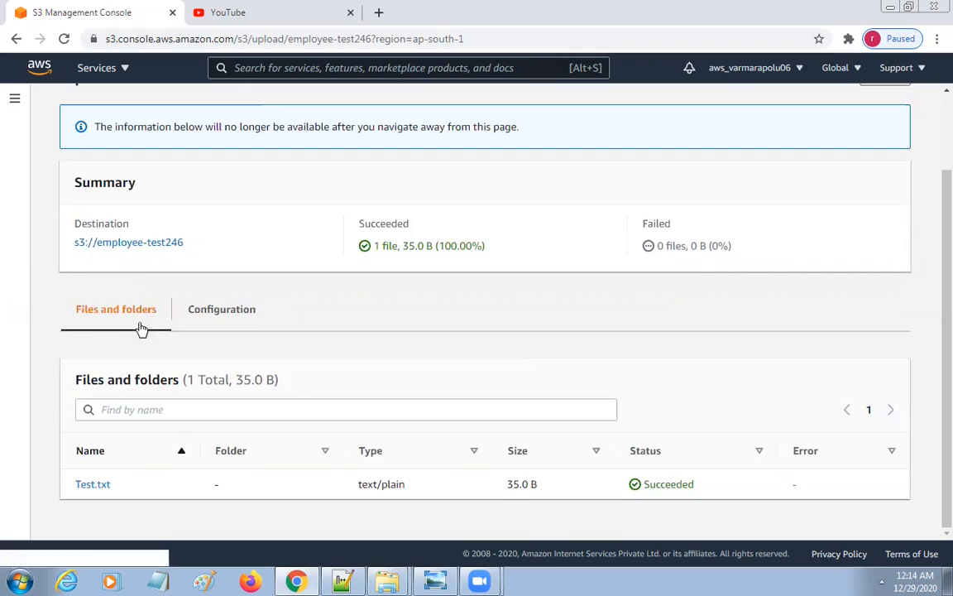
{"action": "scroll", "coordinate": [287, 496], "scroll_direction": "up", "scroll_amount": 2}
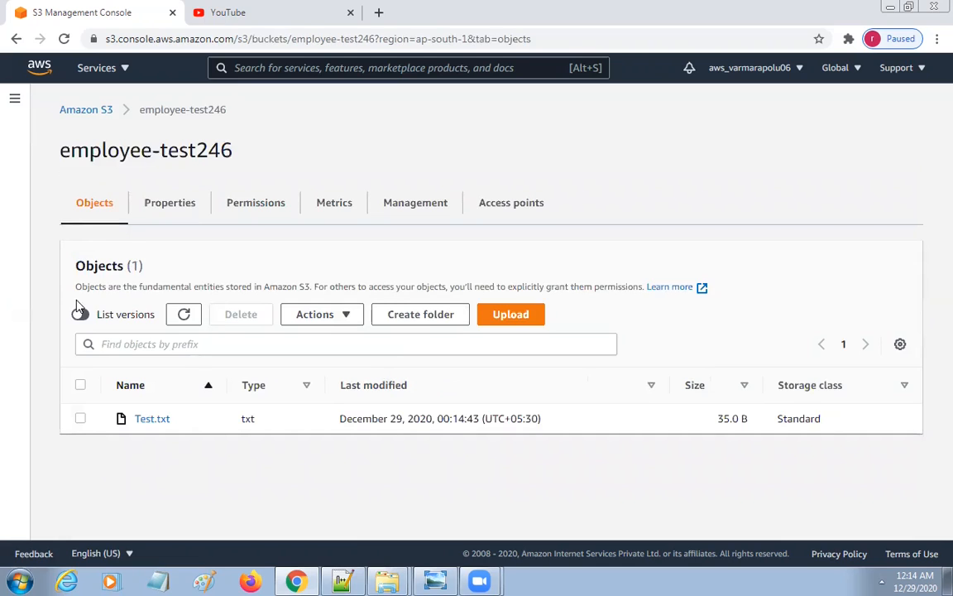
{"action": "mouse_move", "coordinate": [65, 293]}
{"action": "left_mouse_down"}
{"action": "mouse_move", "coordinate": [147, 340]}
{"action": "mouse_move", "coordinate": [161, 336]}
{"action": "left_mouse_up"}
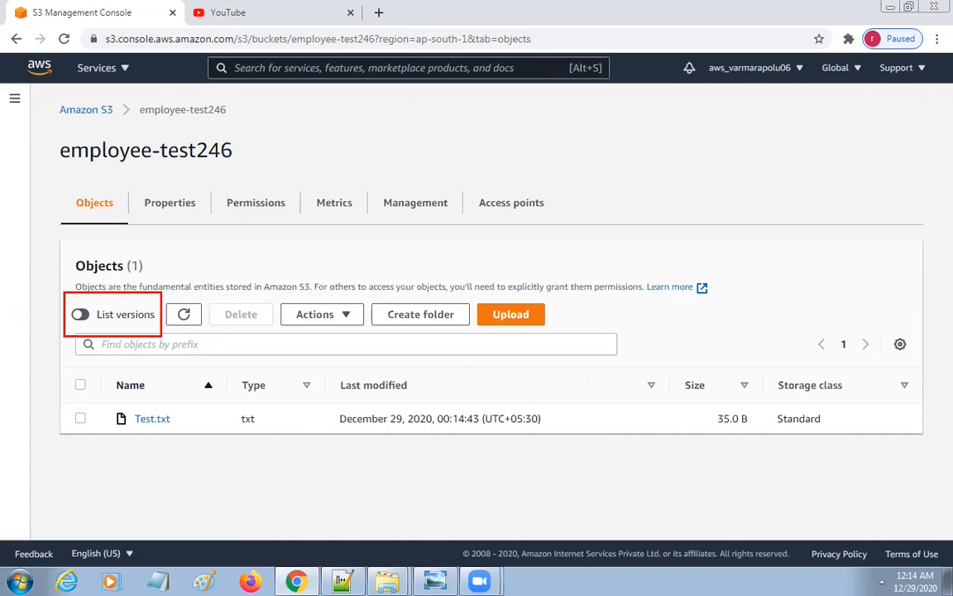
{"action": "mouse_move", "coordinate": [104, 401]}
{"action": "left_mouse_down"}
{"action": "mouse_move", "coordinate": [175, 429]}
{"action": "mouse_move", "coordinate": [840, 441]}
{"action": "left_mouse_up"}
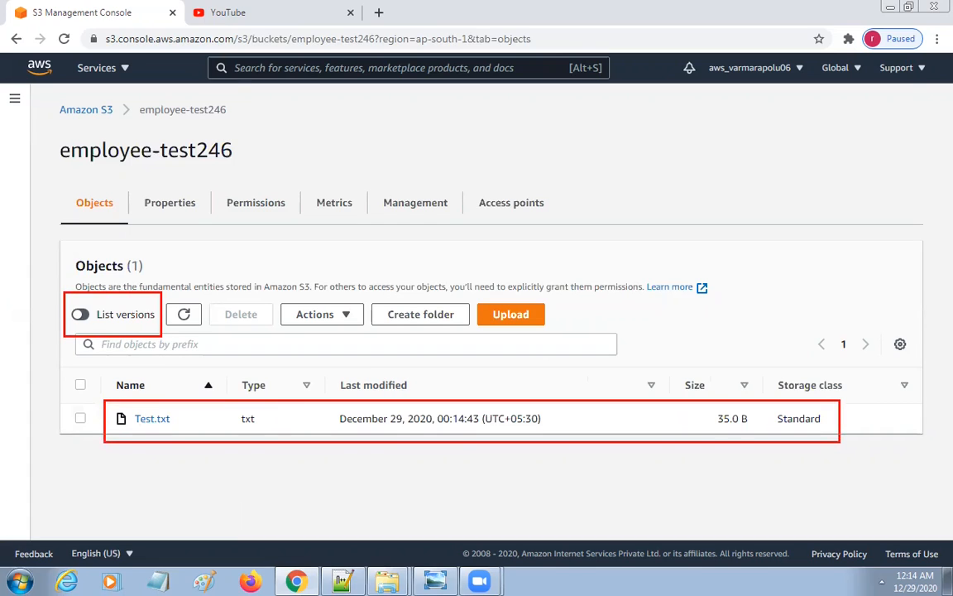
{"action": "key", "text": "Escape"}
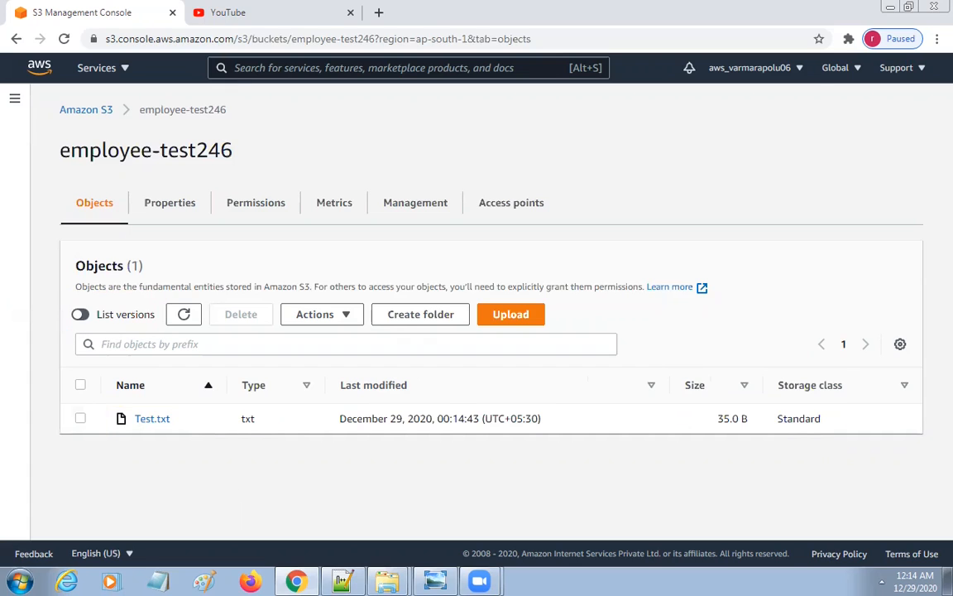
- Reopen the Test file from the s3 folder in Notepad, replace its text with "S3 bucket demo", save and close it
{"action": "left_click", "coordinate": [387, 582]}
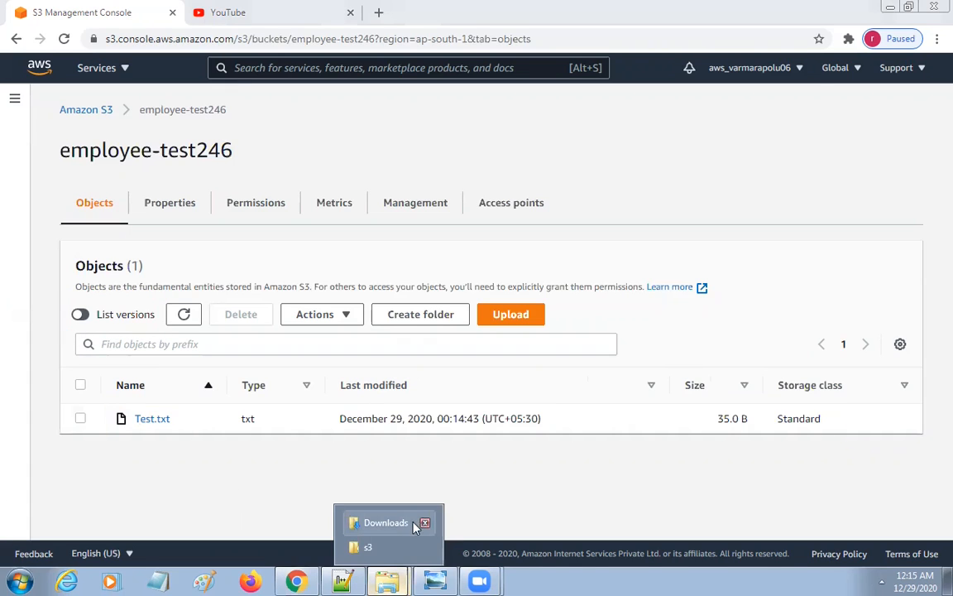
{"action": "left_click", "coordinate": [382, 551]}
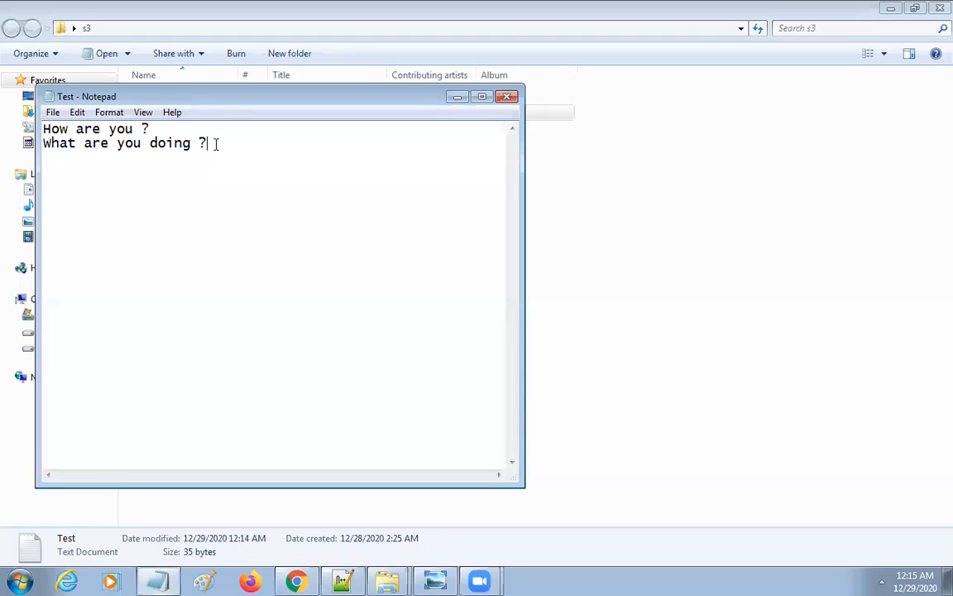
{"action": "left_click_drag", "start_coordinate": [213, 143], "coordinate": [45, 130]}
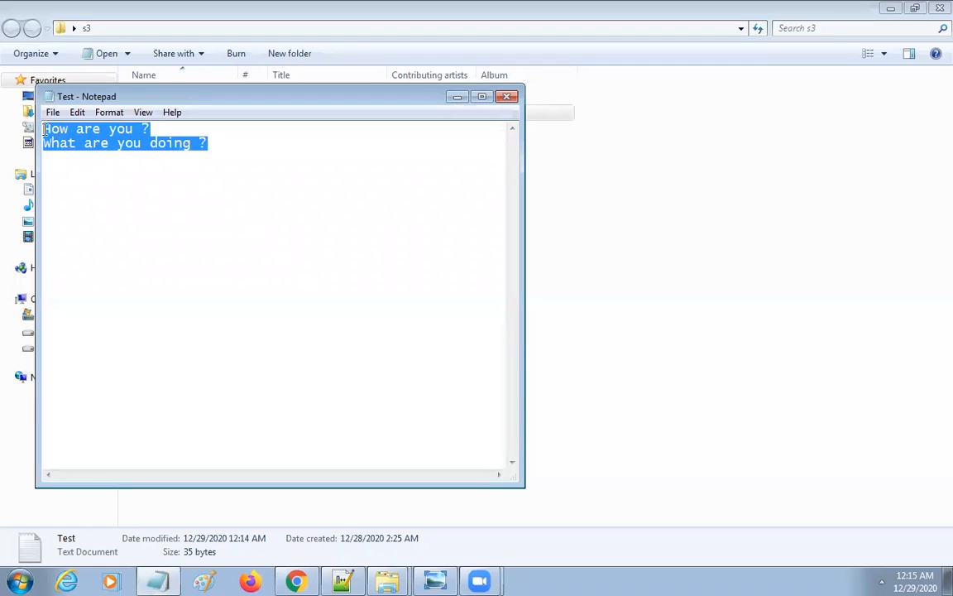
{"action": "key", "text": "Delete"}
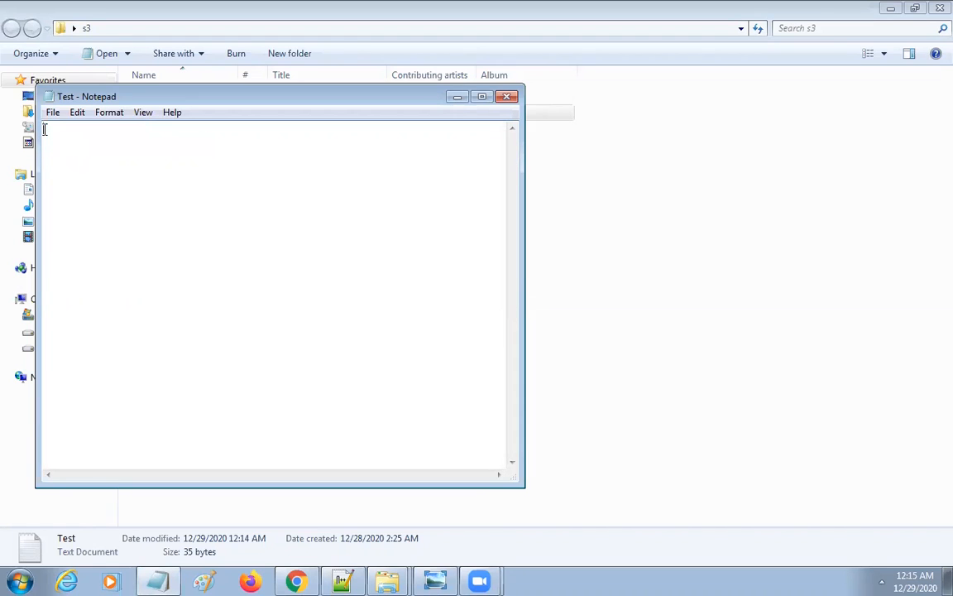
{"action": "type", "text": "s3 bucket demo"}
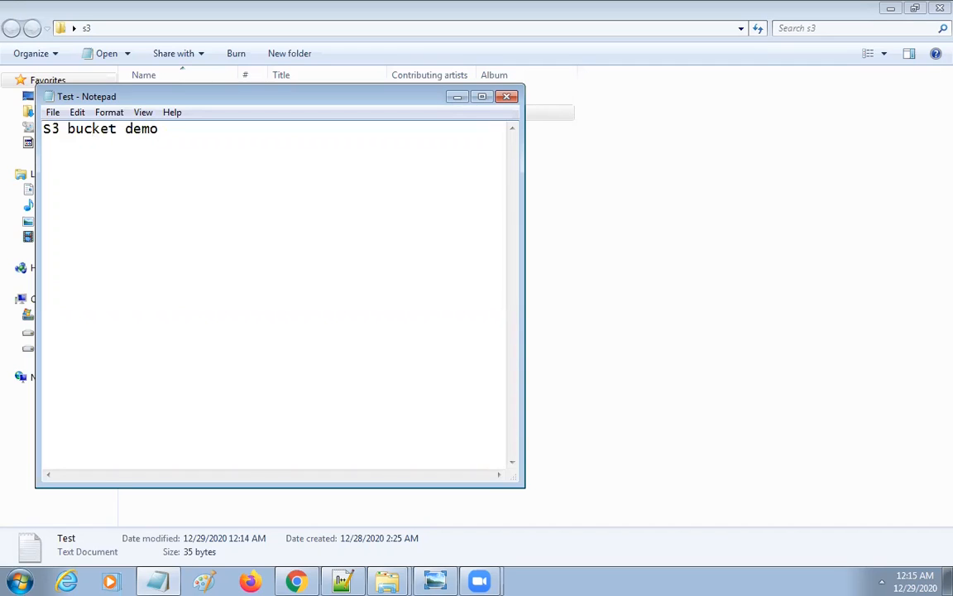
{"action": "left_click", "coordinate": [50, 113]}
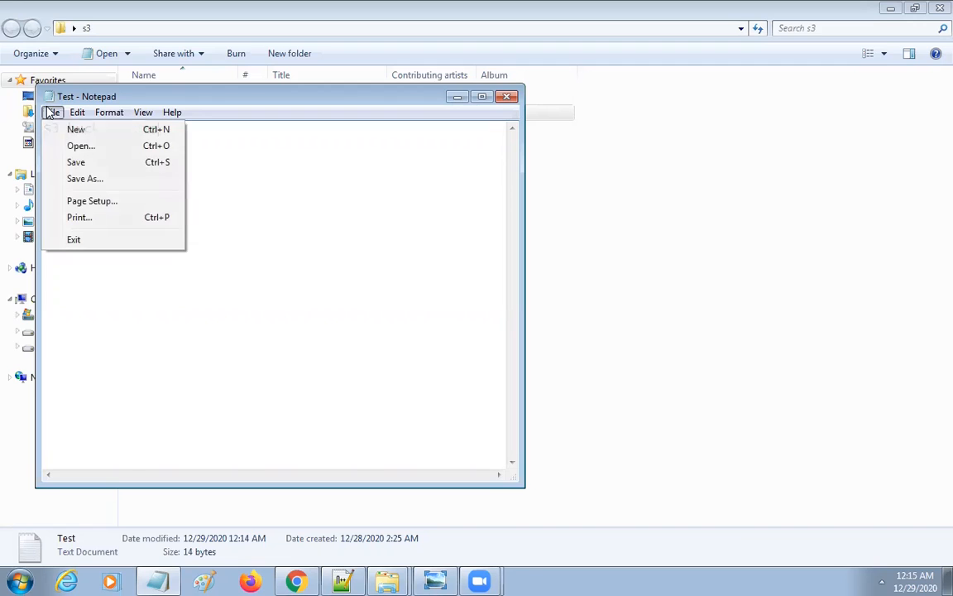
{"action": "left_click", "coordinate": [82, 162]}
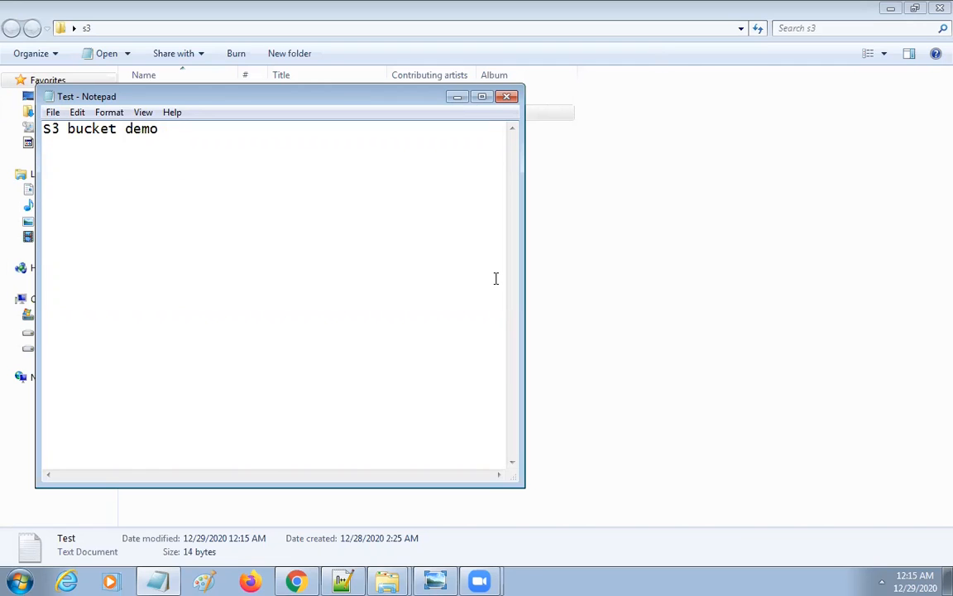
{"action": "key", "text": "alt+F4"}
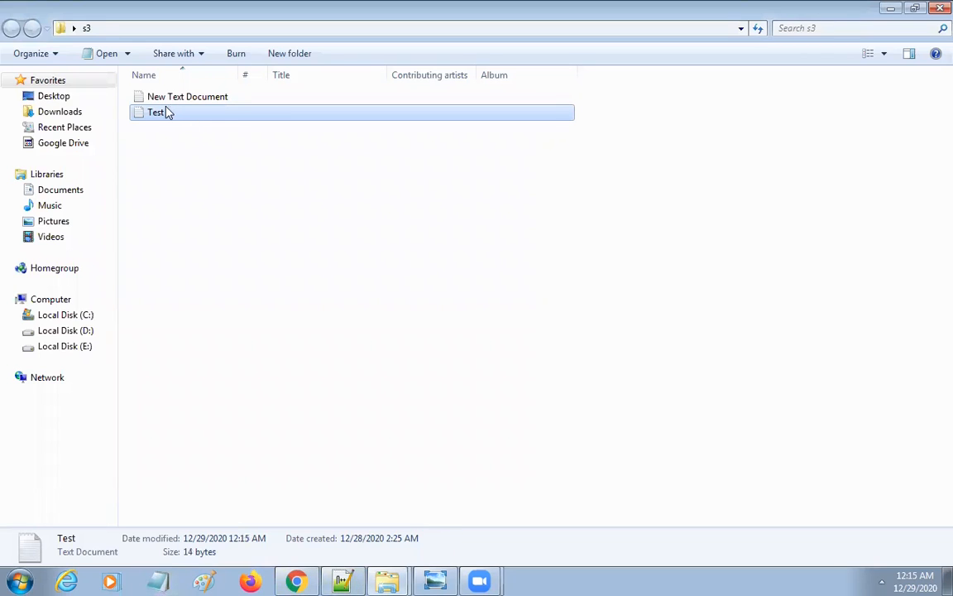
- Switch to Chrome and start a new upload to employee-test246 with the edited Test file from the s3 folder
{"action": "left_click", "coordinate": [296, 581]}
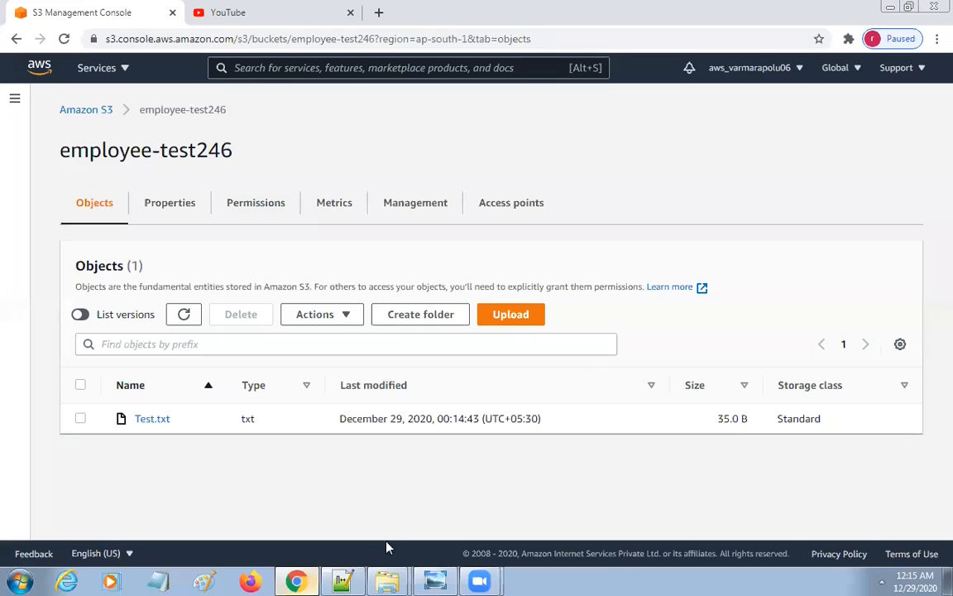
{"action": "left_click", "coordinate": [521, 316]}
{"action": "left_click", "coordinate": [522, 299]}
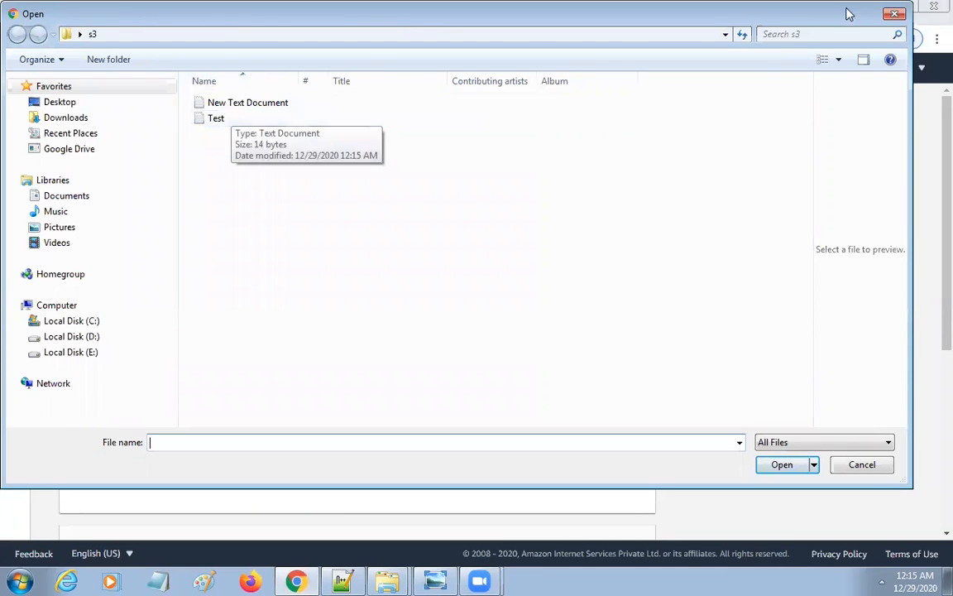
{"action": "left_click", "coordinate": [893, 16]}
{"action": "left_click", "coordinate": [522, 299]}
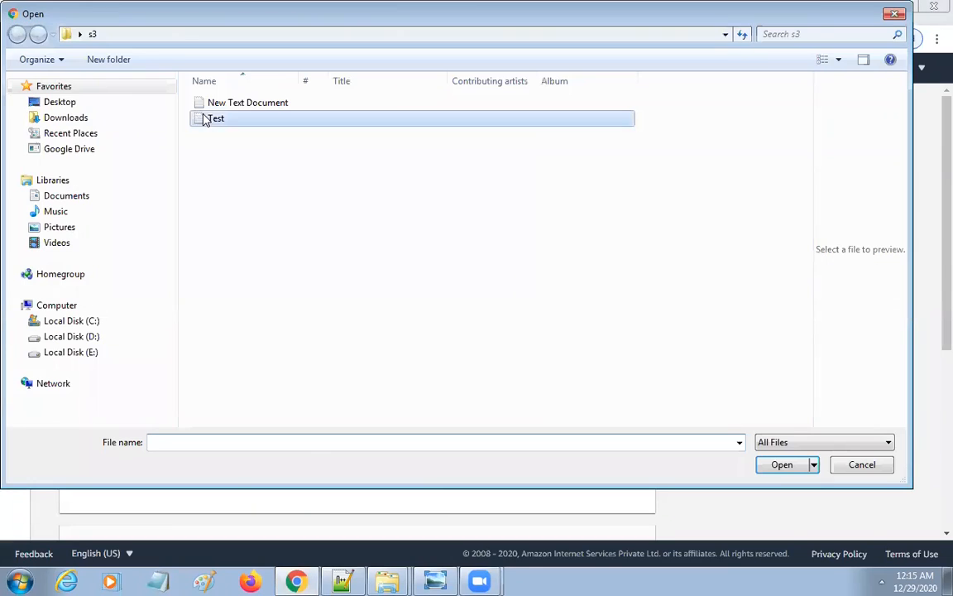
{"action": "double_click", "coordinate": [206, 119]}
- Upload the newly edited Test.txt, review the file's upload status and exit to the employee-test246 object list
{"action": "scroll", "coordinate": [566, 316], "scroll_direction": "down", "scroll_amount": 3}
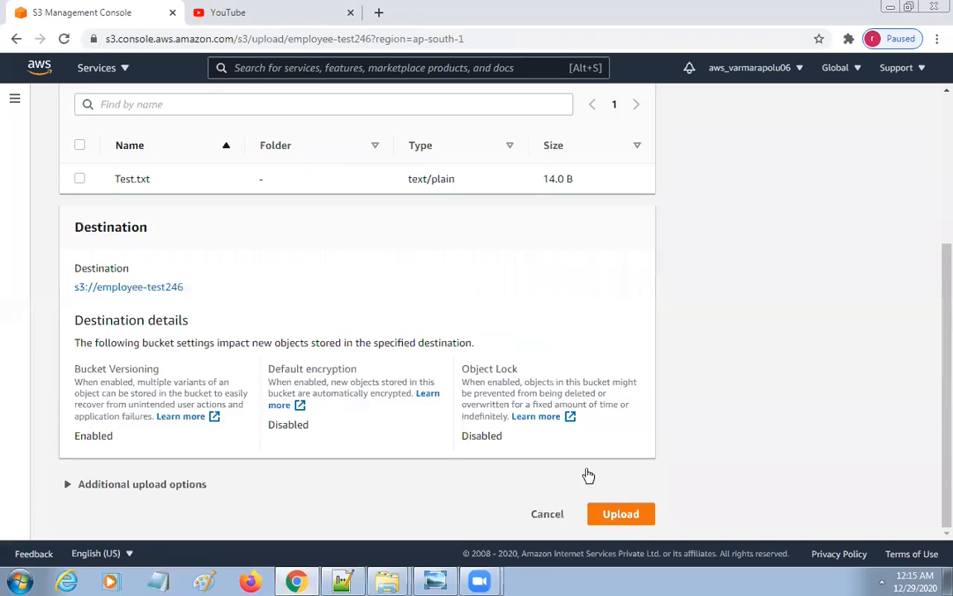
{"action": "left_click", "coordinate": [622, 514]}
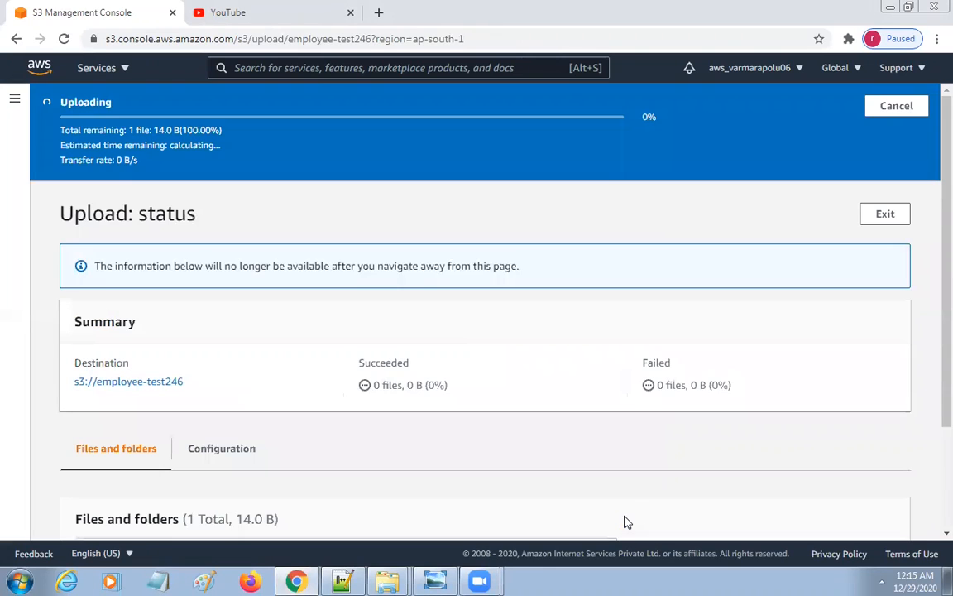
{"action": "scroll", "coordinate": [621, 437], "scroll_direction": "down", "scroll_amount": 2}
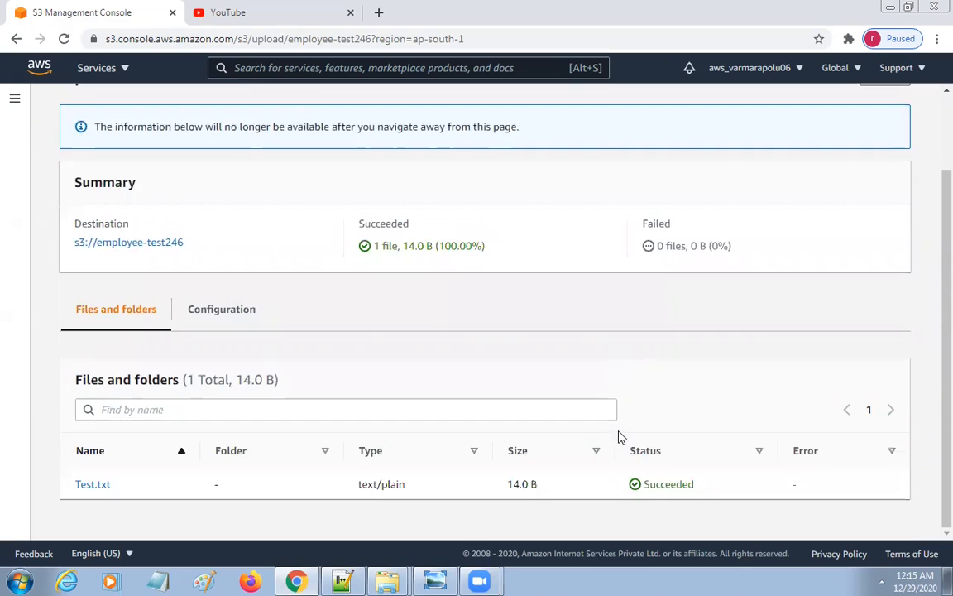
{"action": "left_click_drag", "start_coordinate": [72, 478], "coordinate": [707, 492]}
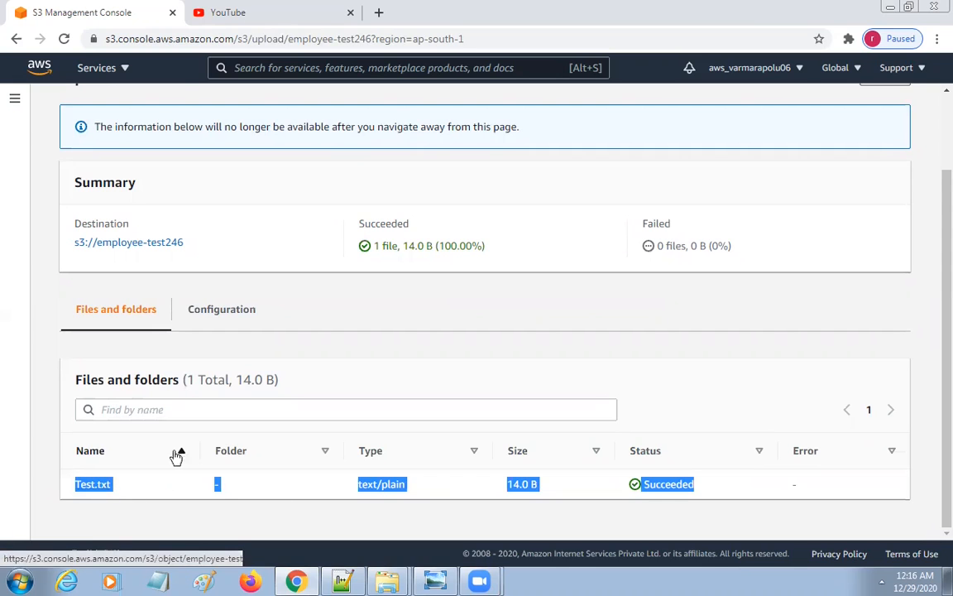
{"action": "scroll", "coordinate": [213, 455], "scroll_direction": "up", "scroll_amount": 2}
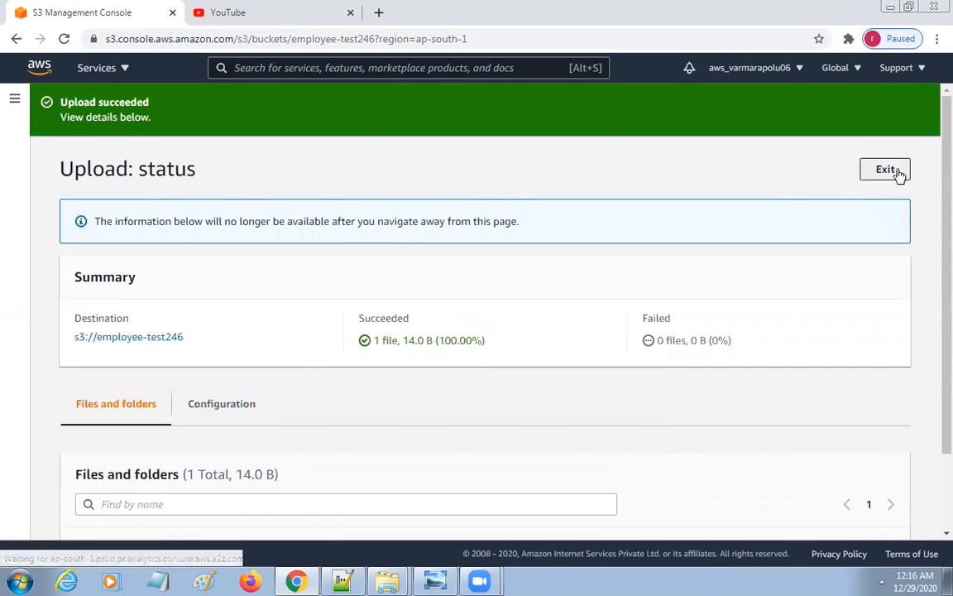
{"action": "left_click", "coordinate": [900, 171]}
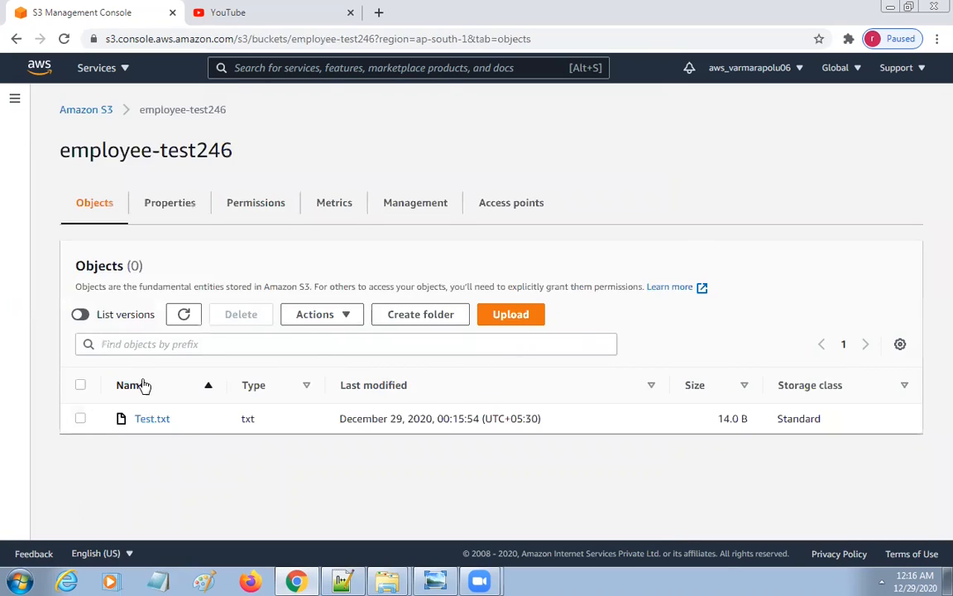
- Reopen employee-test246 from the list of buckets and list all versions of Test.txt to review them
{"action": "left_click", "coordinate": [86, 112]}
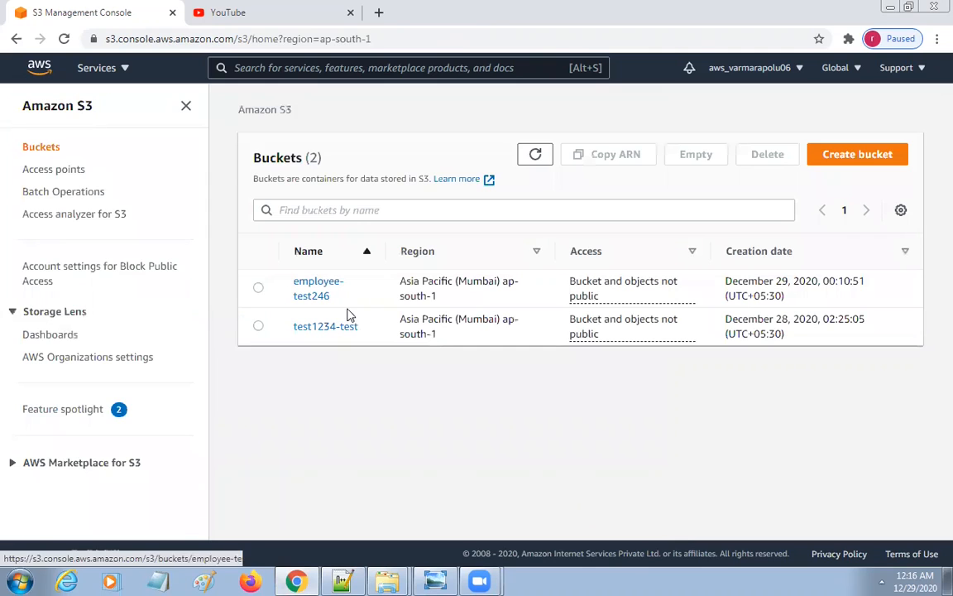
{"action": "left_click", "coordinate": [321, 295]}
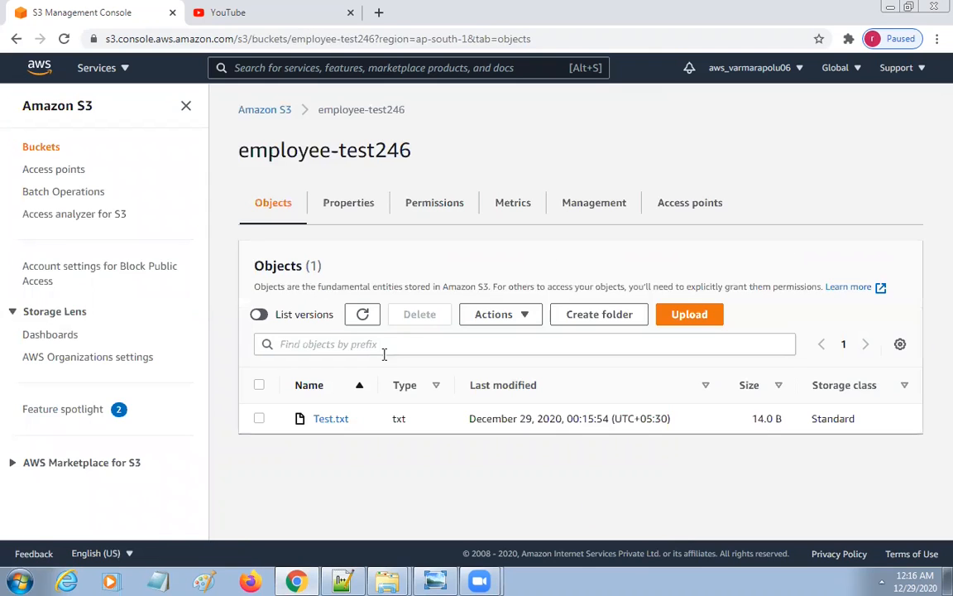
{"action": "mouse_move", "coordinate": [235, 398]}
{"action": "left_mouse_down"}
{"action": "mouse_move", "coordinate": [494, 461]}
{"action": "mouse_move", "coordinate": [935, 463]}
{"action": "left_mouse_up"}
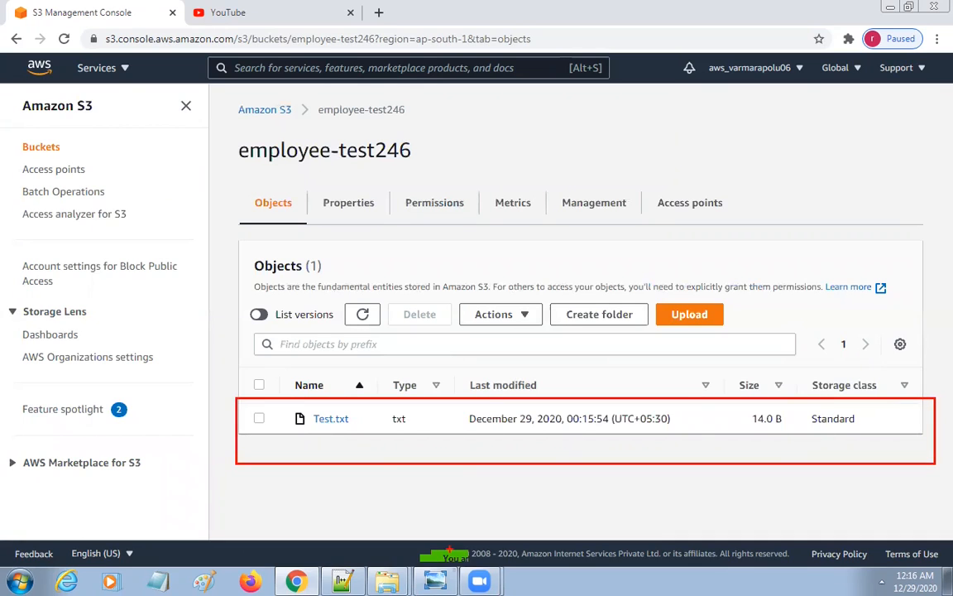
{"action": "left_click", "coordinate": [259, 314]}
{"action": "scroll", "coordinate": [496, 492], "scroll_direction": "down", "scroll_amount": 1}
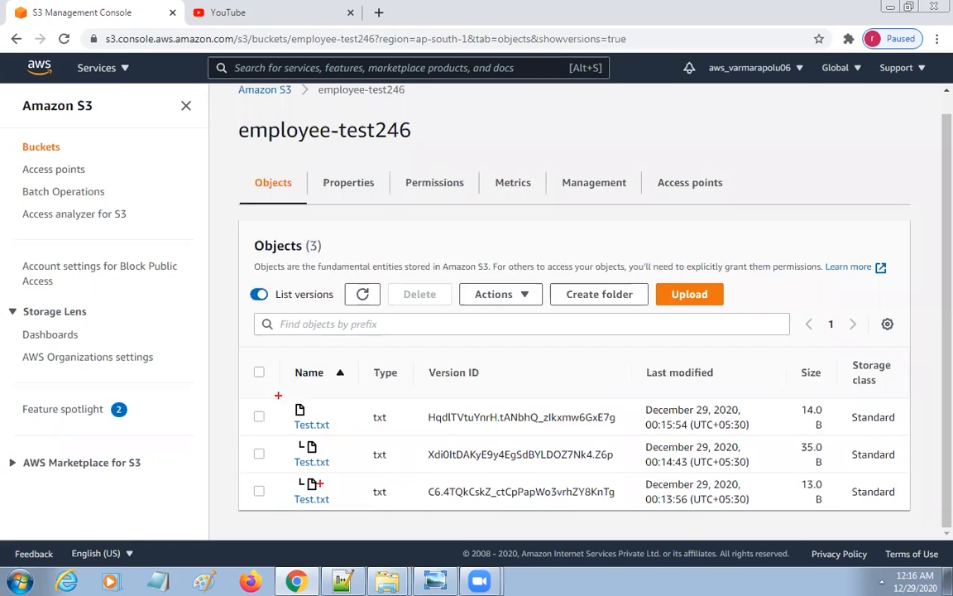
{"action": "mouse_move", "coordinate": [248, 355]}
{"action": "left_mouse_down"}
{"action": "mouse_move", "coordinate": [291, 421]}
{"action": "mouse_move", "coordinate": [804, 528]}
{"action": "mouse_move", "coordinate": [919, 514]}
{"action": "left_mouse_up"}
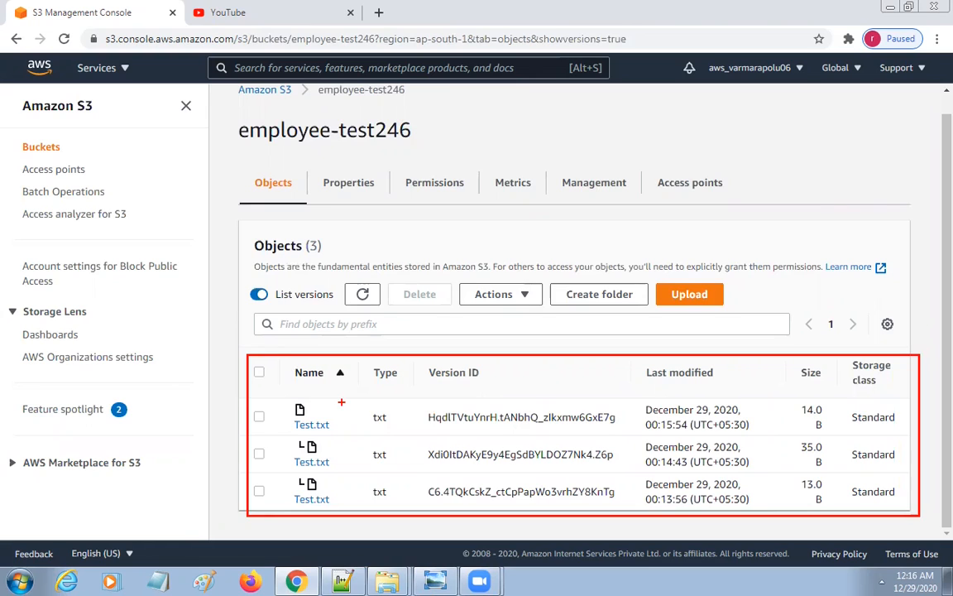
{"action": "key", "text": "Escape"}
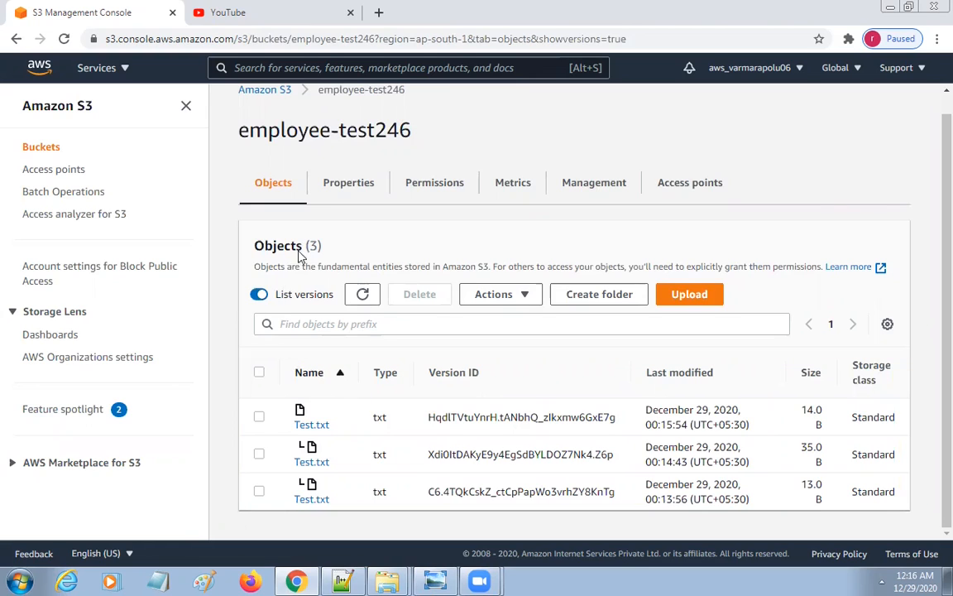
- Turn off the version listing, view the properties of Test.txt and return to the bucket's object list
{"action": "left_click", "coordinate": [255, 295]}
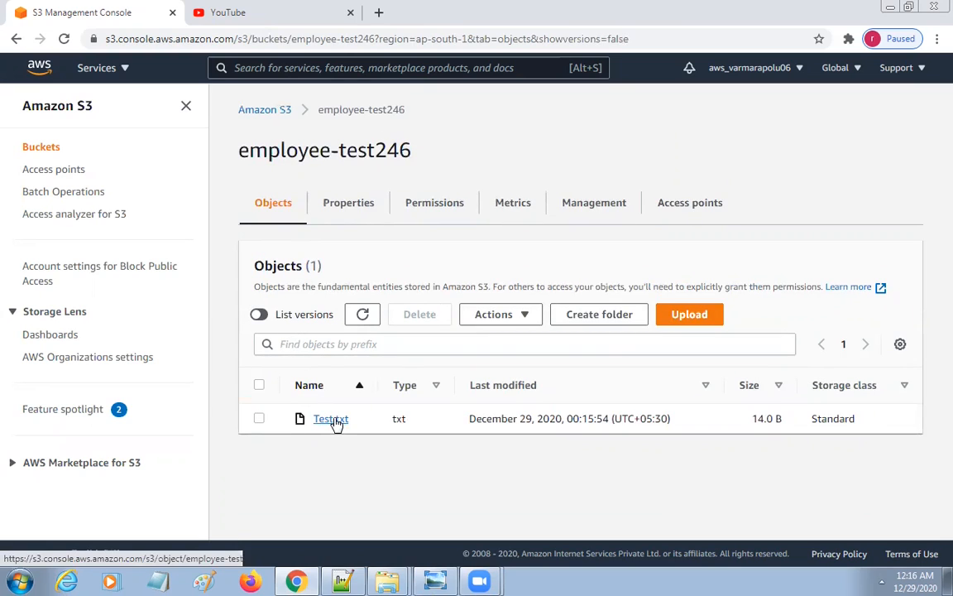
{"action": "left_click", "coordinate": [332, 419]}
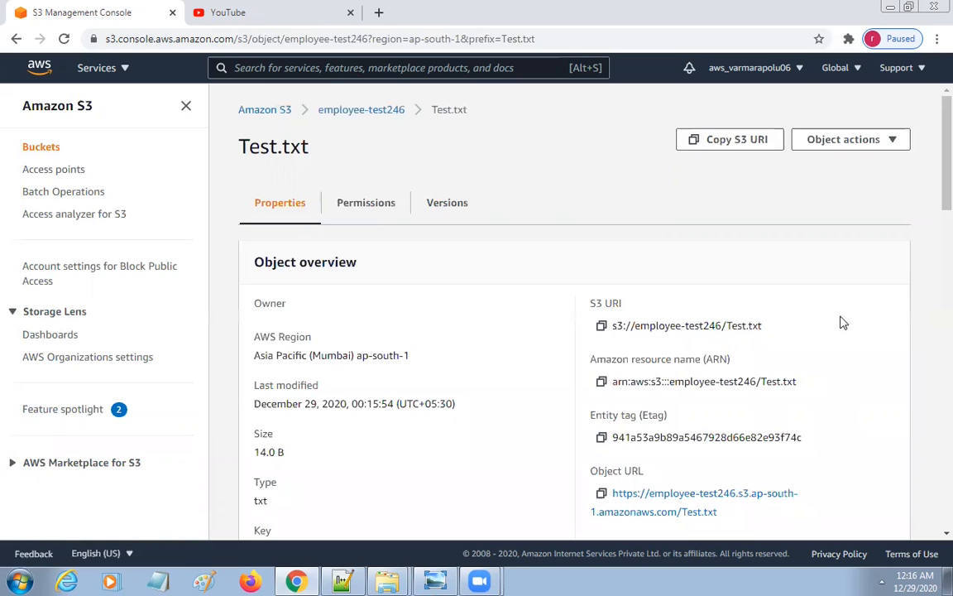
{"action": "left_click", "coordinate": [363, 118]}
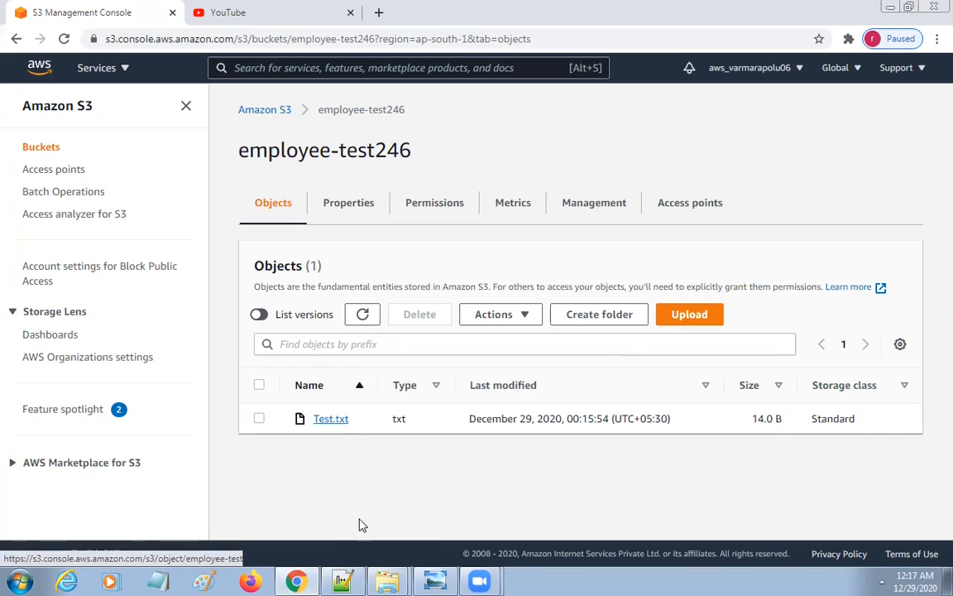
- Switch to the s3 folder, open the local Test file in Notepad to review its current text, and close it unchanged
{"action": "mouse_move", "coordinate": [387, 579]}
{"action": "left_click", "coordinate": [387, 553]}
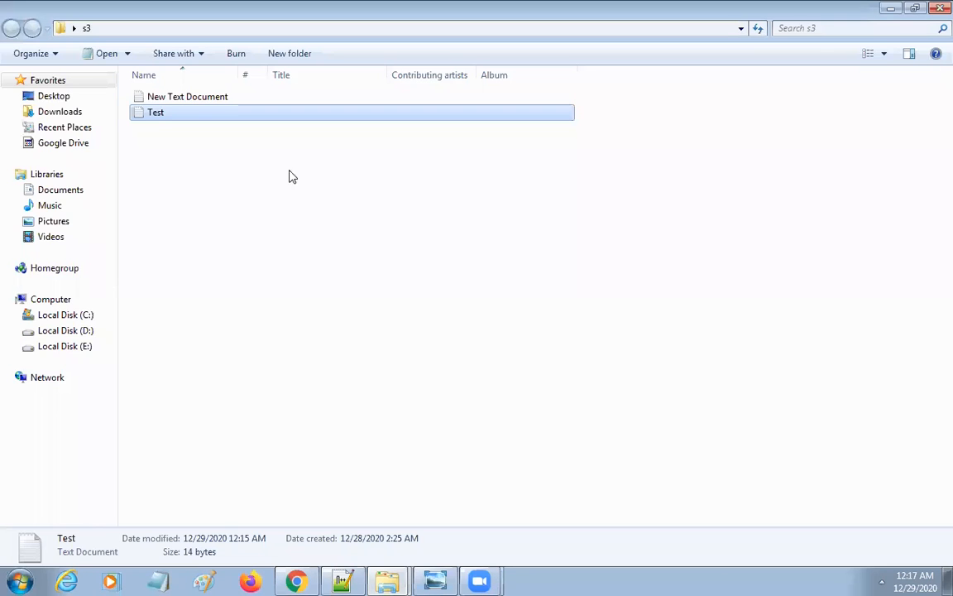
{"action": "double_click", "coordinate": [149, 116]}
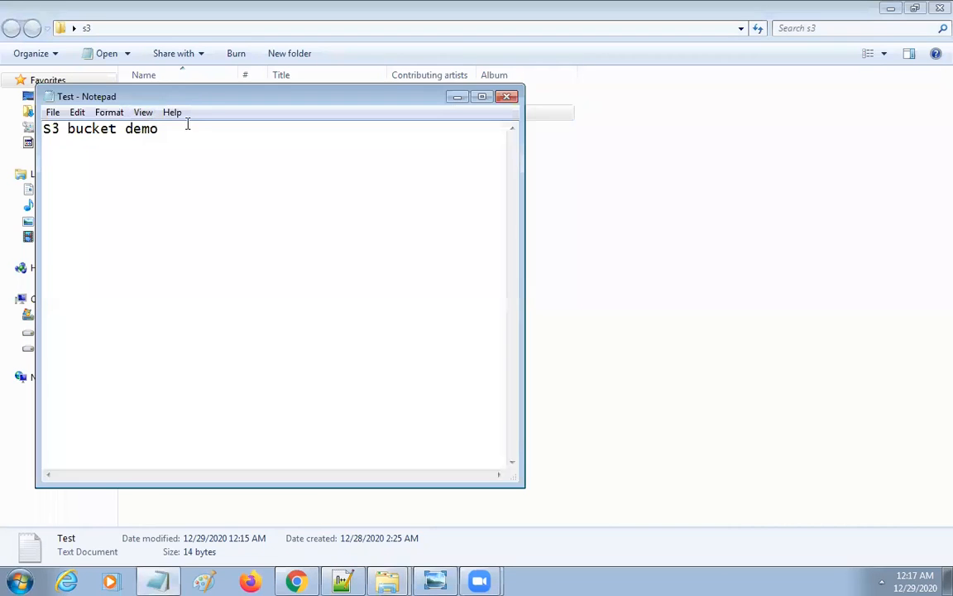
{"action": "left_click_drag", "start_coordinate": [187, 122], "coordinate": [18, 112]}
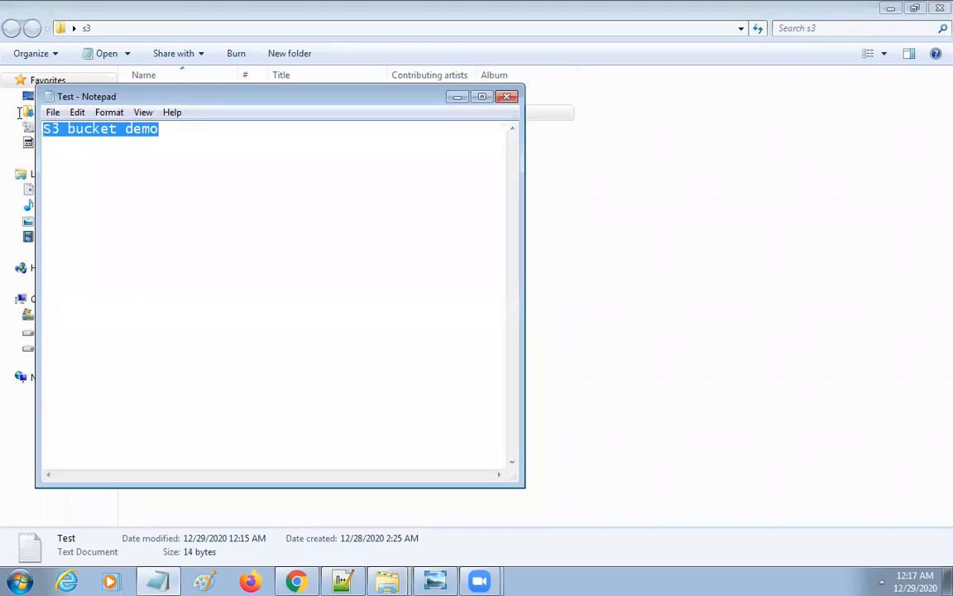
{"action": "left_click", "coordinate": [508, 98]}
{"action": "mouse_move", "coordinate": [389, 579]}
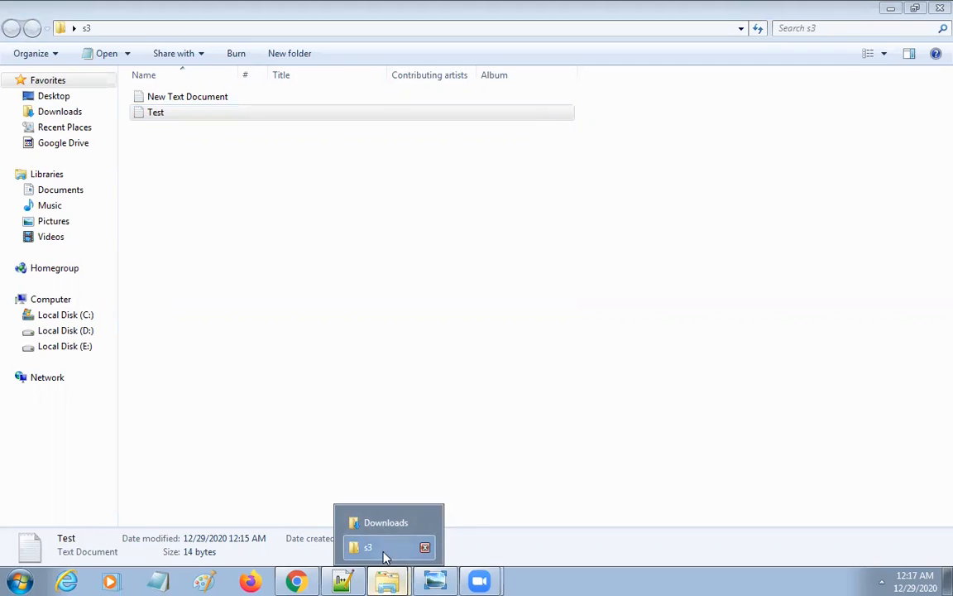
{"action": "left_click", "coordinate": [383, 548]}
{"action": "double_click", "coordinate": [151, 113]}
{"action": "left_click_drag", "start_coordinate": [166, 132], "coordinate": [20, 116]}
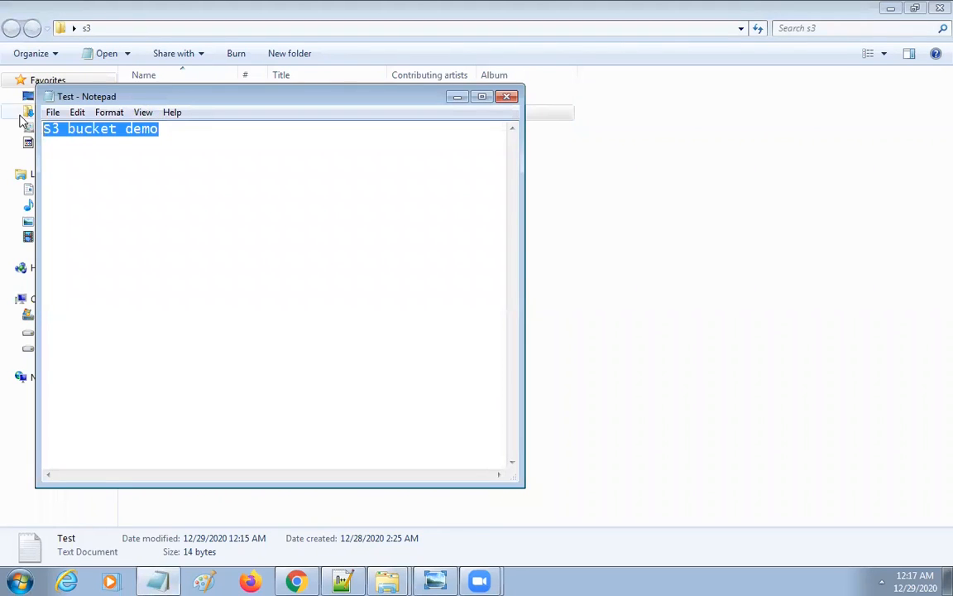
{"action": "left_click", "coordinate": [507, 96]}
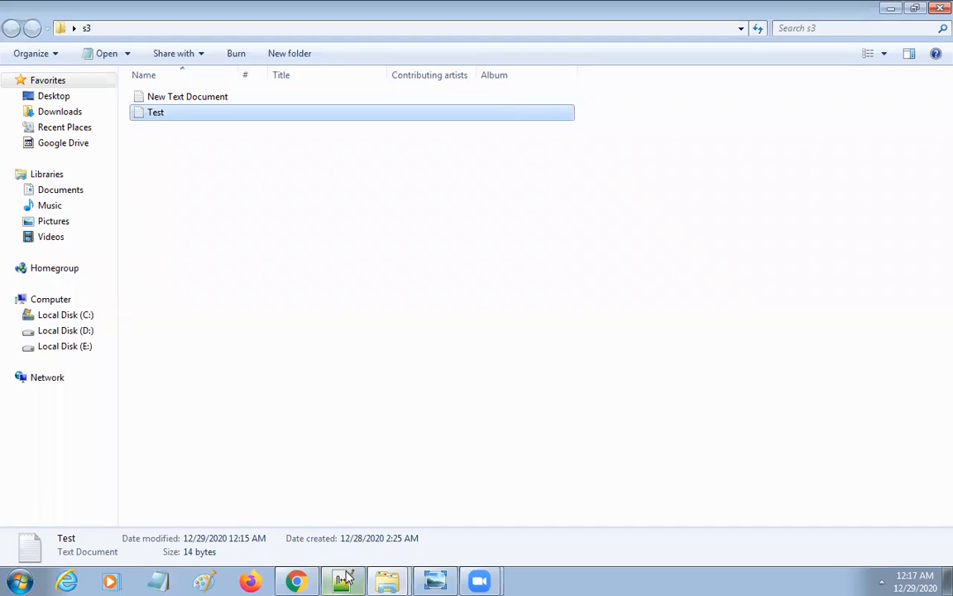
- Return to Chrome, open the details of Test.txt in employee-test246, copy its object URL and open that link
{"action": "left_click", "coordinate": [296, 581]}
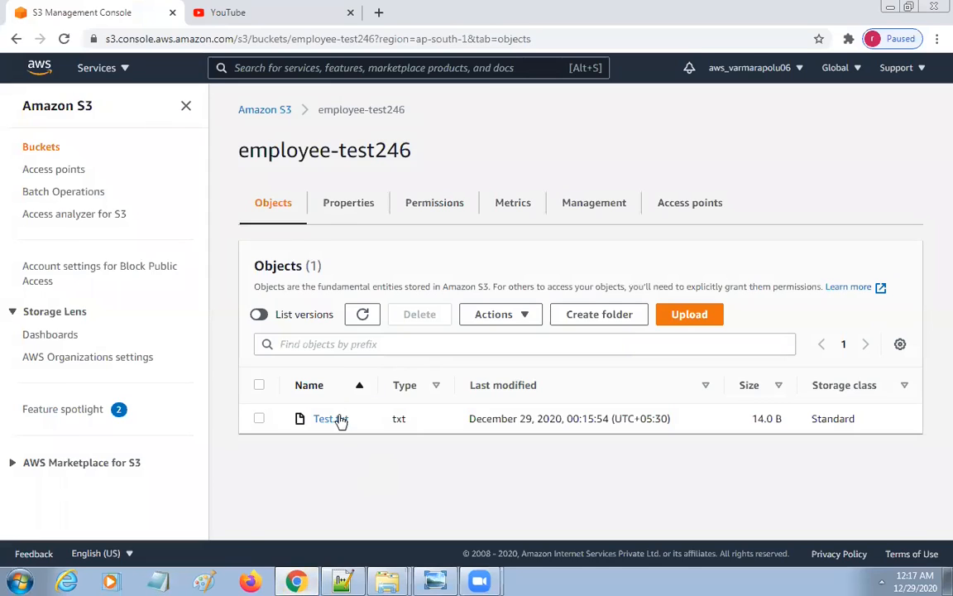
{"action": "left_click", "coordinate": [339, 418]}
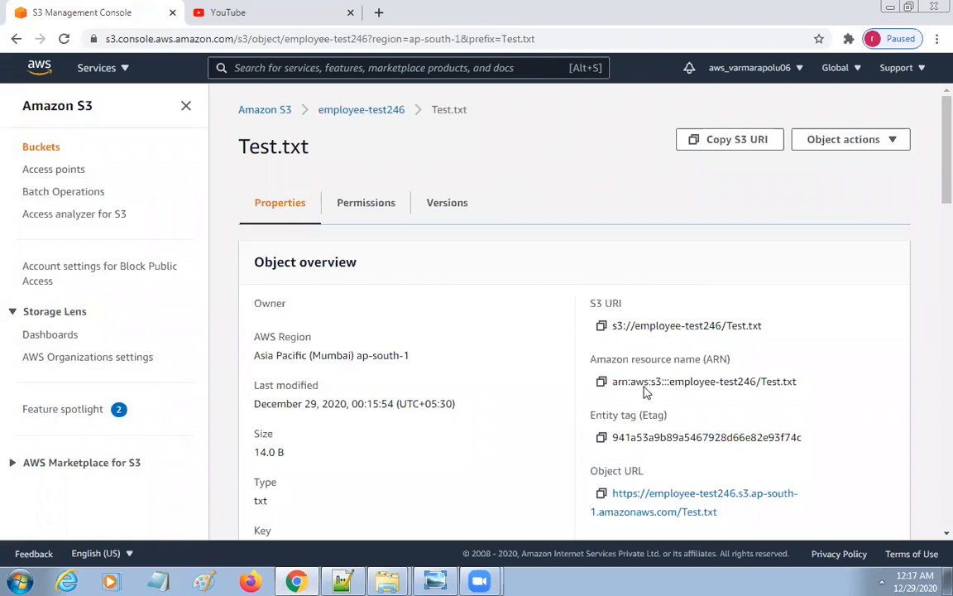
{"action": "scroll", "coordinate": [662, 414], "scroll_direction": "down", "scroll_amount": 5}
{"action": "scroll", "coordinate": [681, 411], "scroll_direction": "up", "scroll_amount": 2}
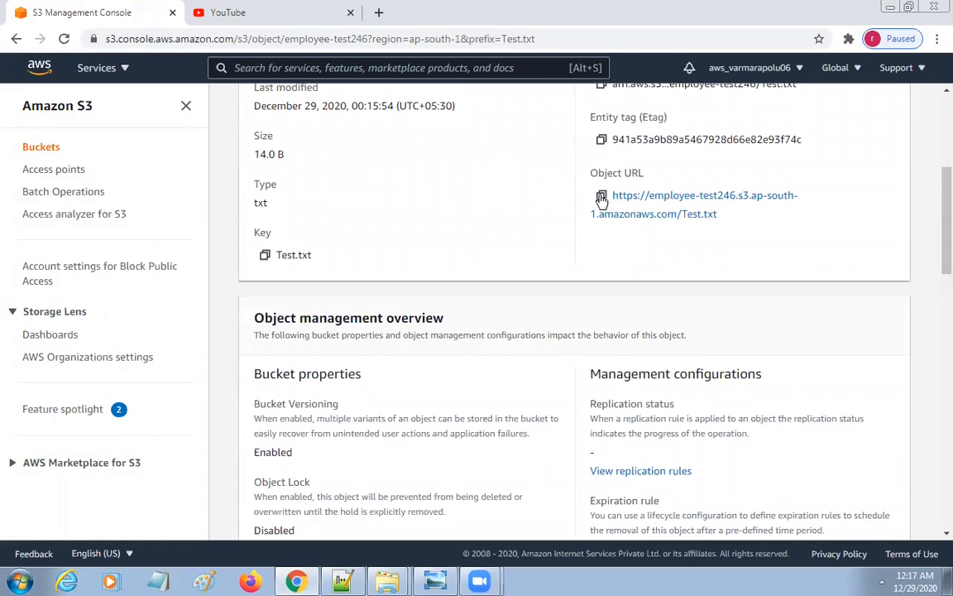
{"action": "left_click", "coordinate": [601, 197]}
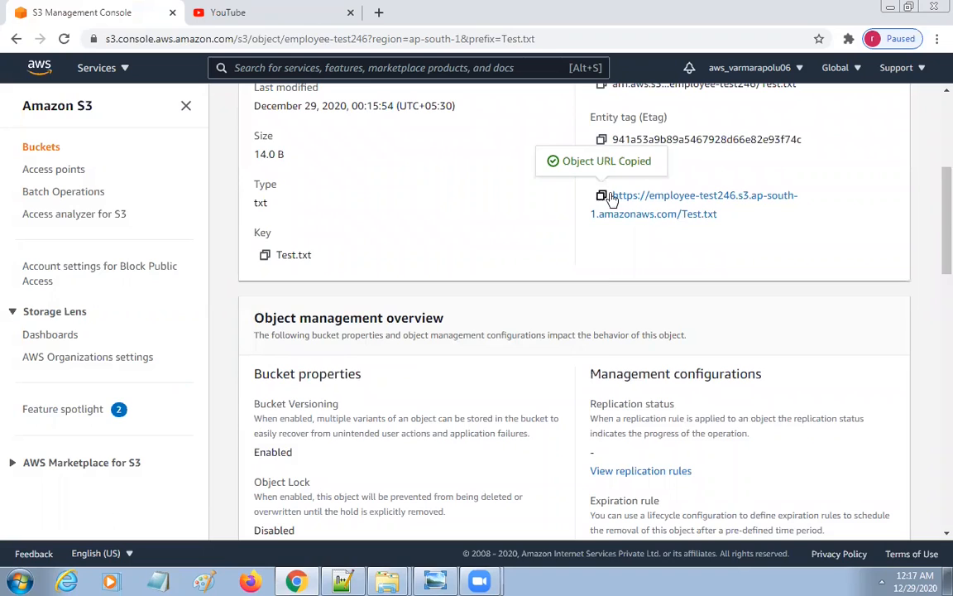
{"action": "left_click", "coordinate": [648, 214]}
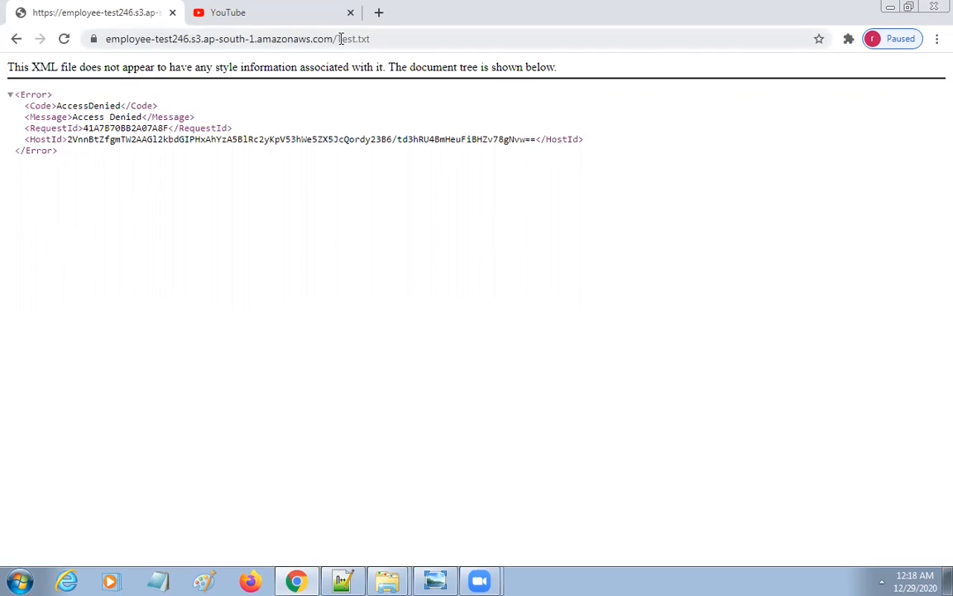
- Examine the Test.txt object URL in the address field and the XML response shown for it
{"action": "left_click_drag", "start_coordinate": [395, 39], "coordinate": [352, 39]}
{"action": "left_click_drag", "start_coordinate": [208, 31], "coordinate": [72, 42]}
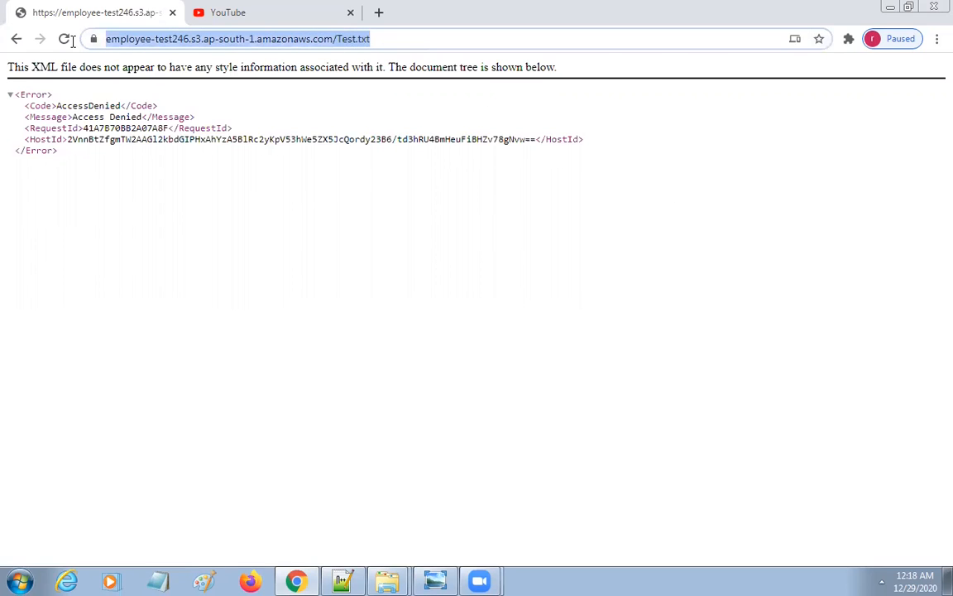
{"action": "left_click", "coordinate": [340, 36]}
{"action": "left_click_drag", "start_coordinate": [370, 39], "coordinate": [429, 44]}
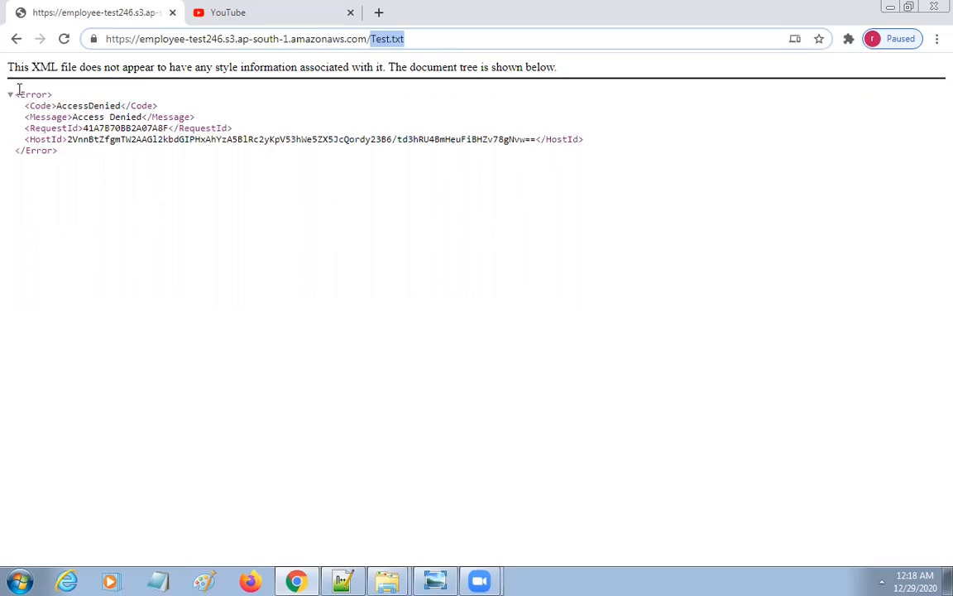
{"action": "mouse_move", "coordinate": [5, 77]}
{"action": "left_mouse_down"}
{"action": "mouse_move", "coordinate": [141, 160]}
{"action": "mouse_move", "coordinate": [685, 190]}
{"action": "left_mouse_up"}
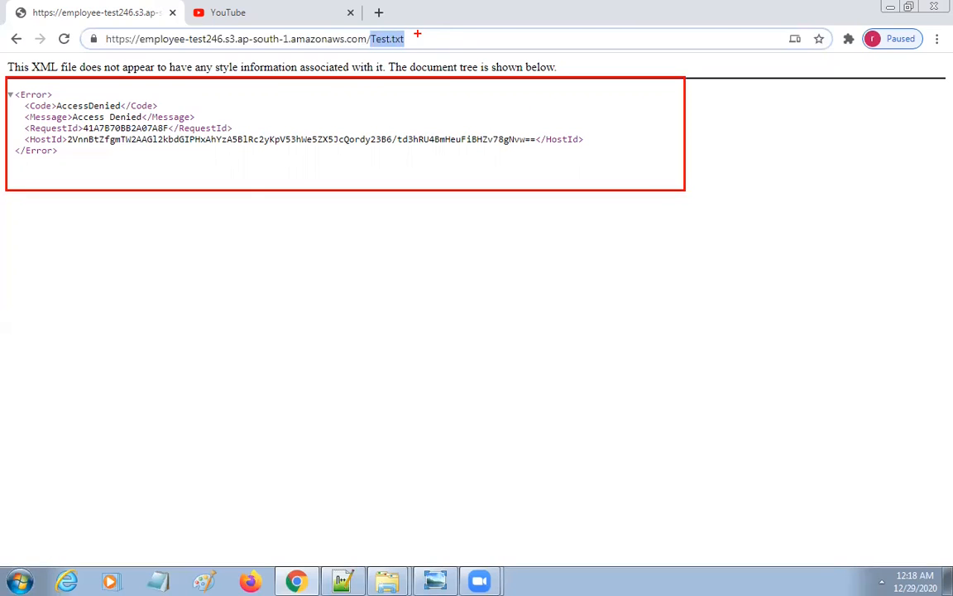
- Go back from the object URL's response page to the Test.txt details in the S3 console
{"action": "left_click", "coordinate": [240, 11]}
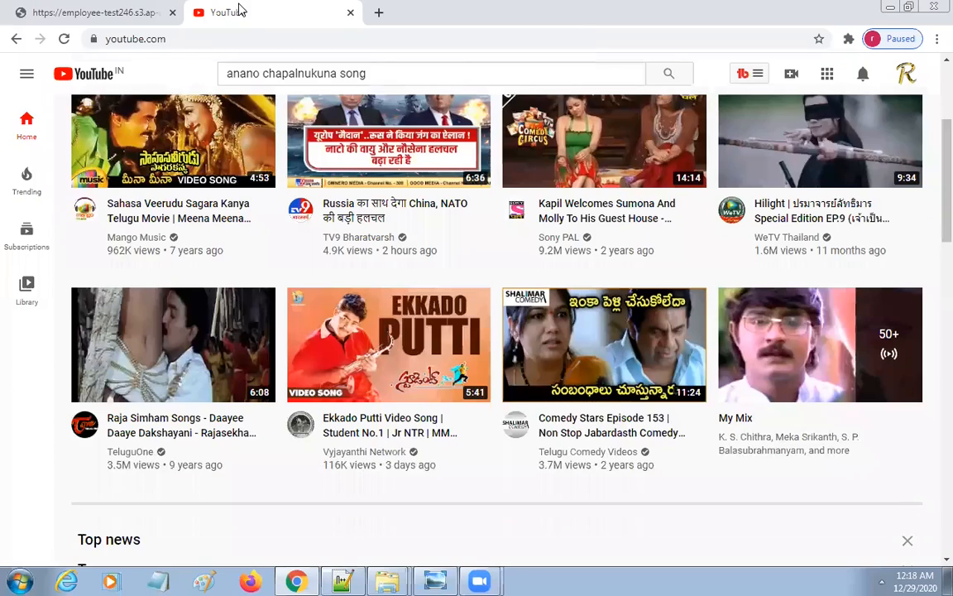
{"action": "left_click", "coordinate": [149, 15]}
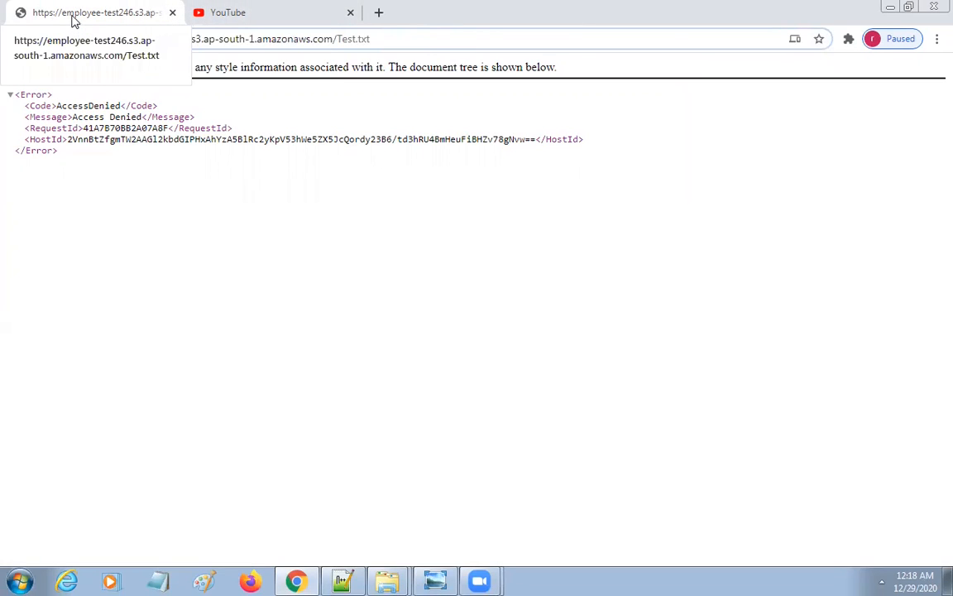
{"action": "left_click", "coordinate": [15, 41]}
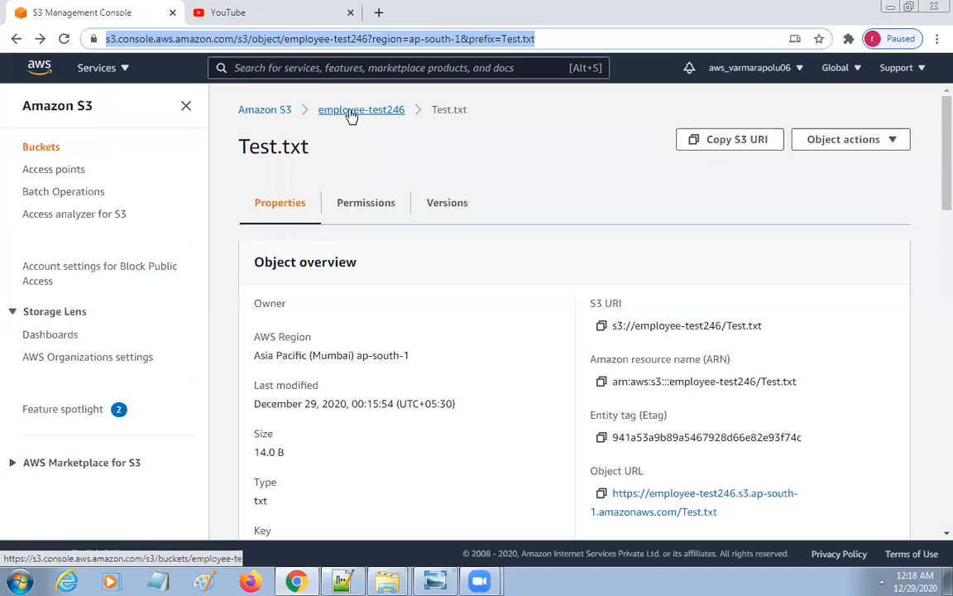
- Go to the permissions of bucket employee-test246 and open its Block public access settings for editing
{"action": "left_click", "coordinate": [351, 115]}
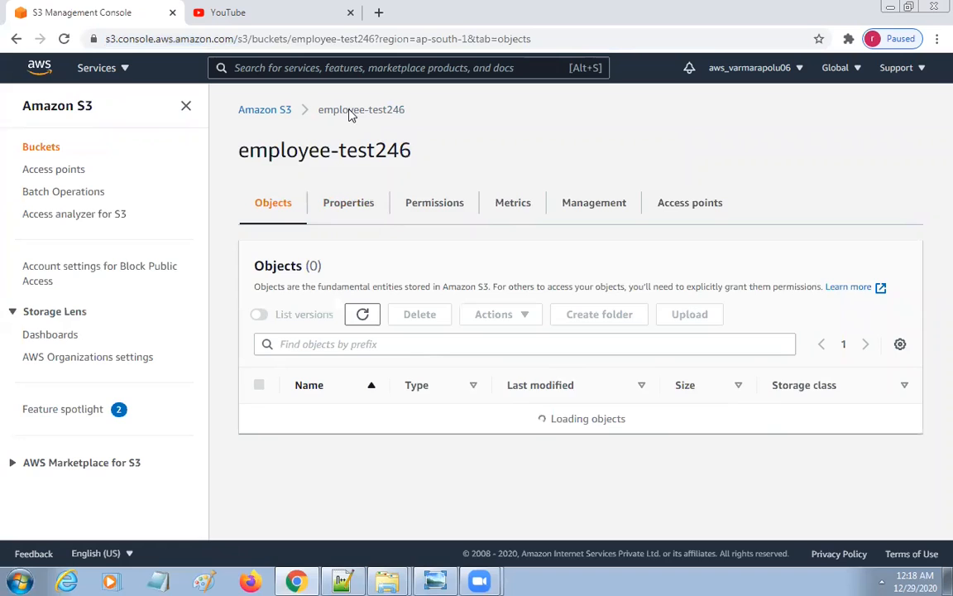
{"action": "left_click", "coordinate": [419, 207]}
{"action": "scroll", "coordinate": [548, 370], "scroll_direction": "down", "scroll_amount": 3}
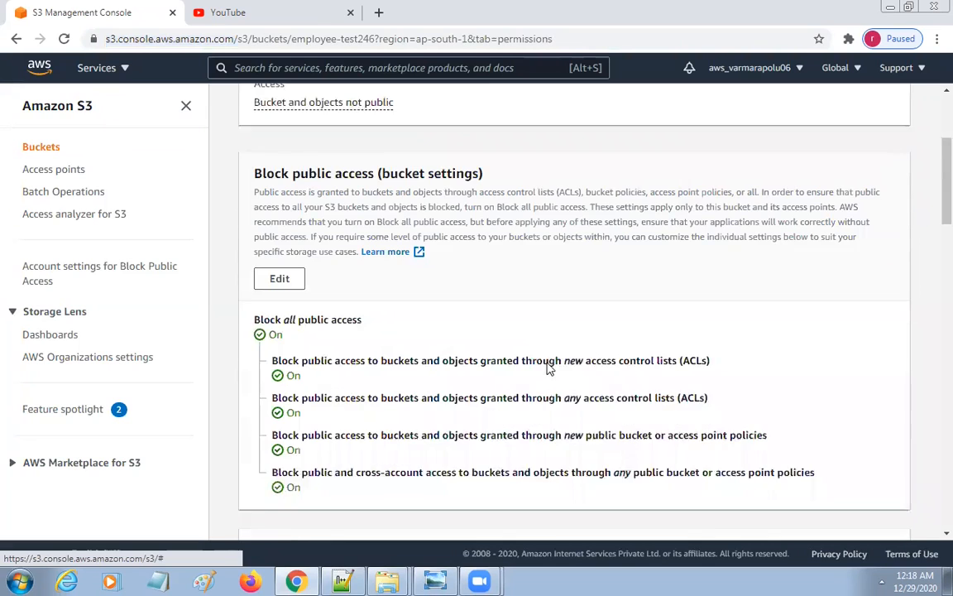
{"action": "scroll", "coordinate": [549, 370], "scroll_direction": "down", "scroll_amount": 1}
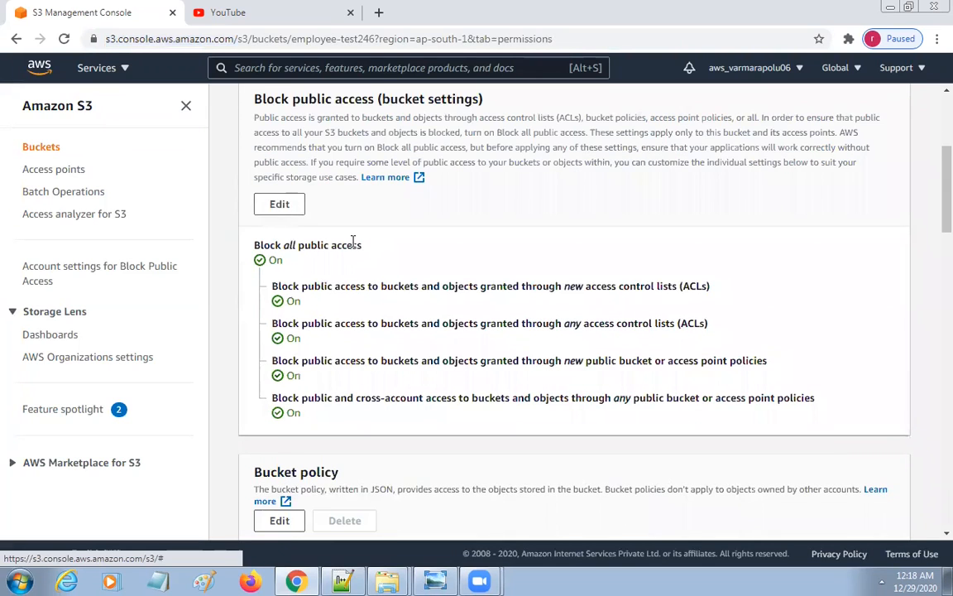
{"action": "triple_click", "coordinate": [257, 243]}
{"action": "left_click", "coordinate": [266, 209]}
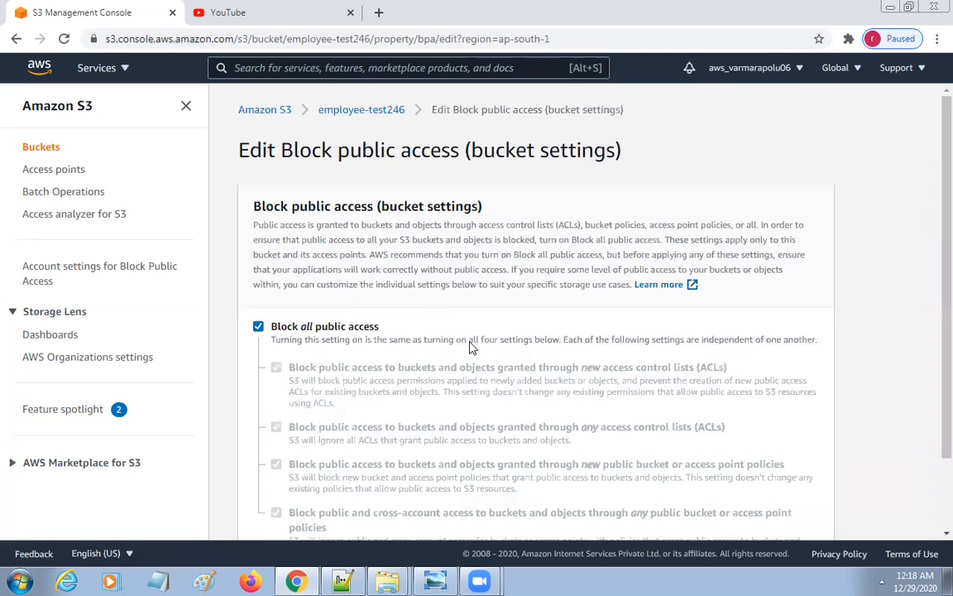
- Turn off Block all public access for the bucket, save the change and approve it by entering confirm
{"action": "scroll", "coordinate": [470, 348], "scroll_direction": "down", "scroll_amount": 2}
{"action": "left_click", "coordinate": [259, 240]}
{"action": "left_click", "coordinate": [258, 239]}
{"action": "left_click", "coordinate": [258, 239]}
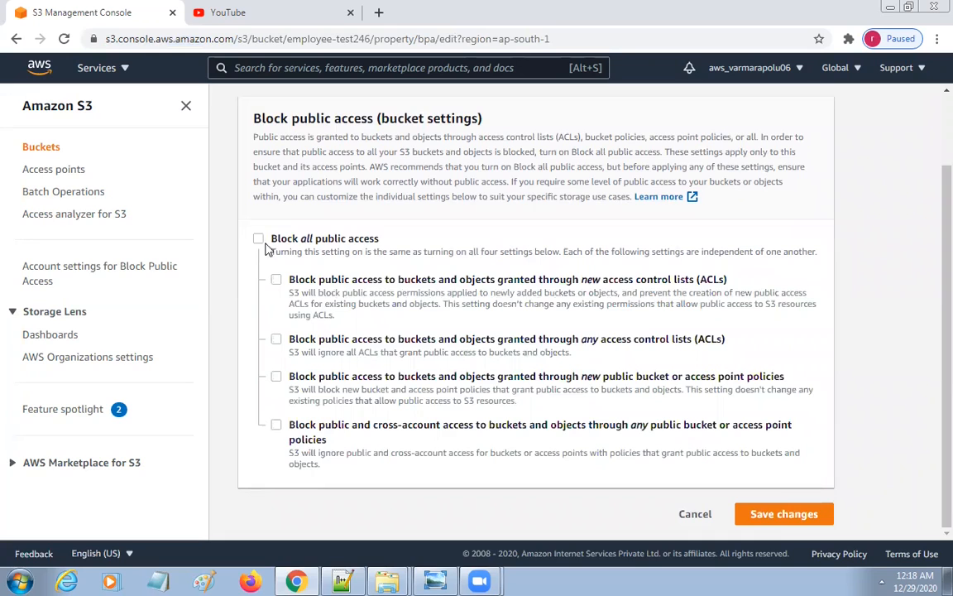
{"action": "left_click", "coordinate": [778, 515]}
{"action": "left_click", "coordinate": [467, 365]}
{"action": "type", "text": "conf"}
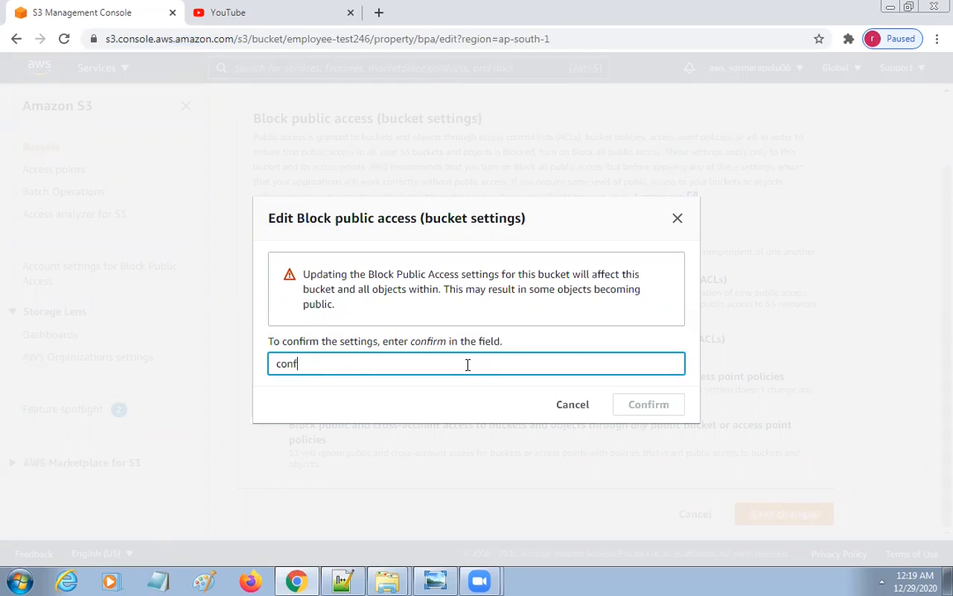
{"action": "type", "text": "irm"}
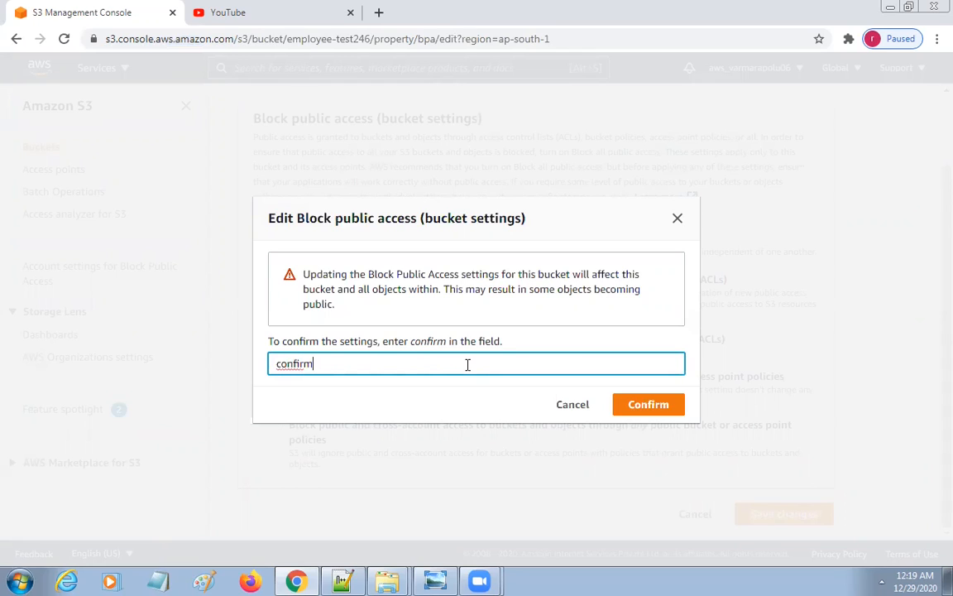
{"action": "left_click", "coordinate": [661, 410]}
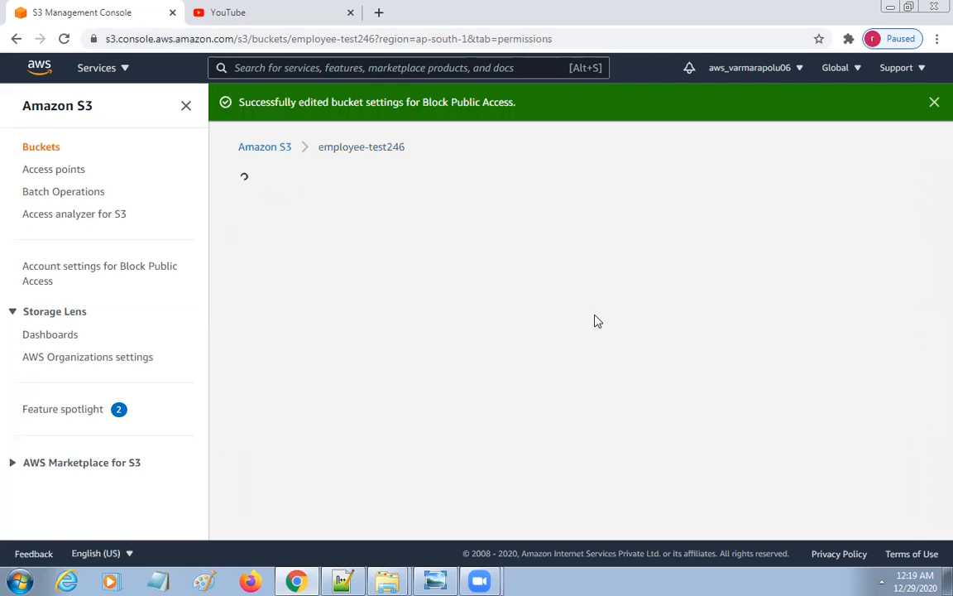
- Open the bucket policy of employee-test246 for editing and launch the AWS Policy Generator from it
{"action": "scroll", "coordinate": [586, 408], "scroll_direction": "down", "scroll_amount": 4}
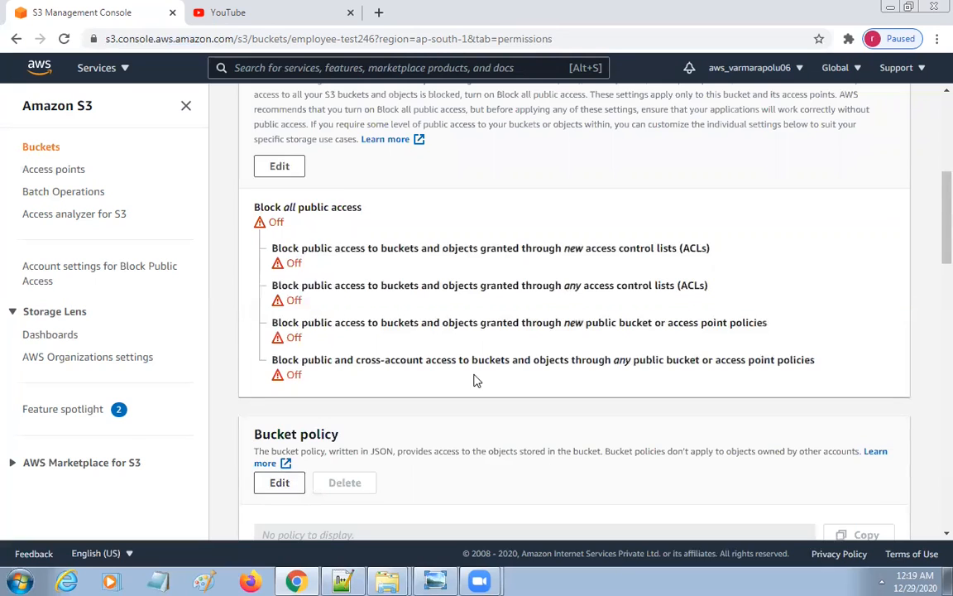
{"action": "scroll", "coordinate": [475, 379], "scroll_direction": "down", "scroll_amount": 3}
{"action": "left_click", "coordinate": [279, 257]}
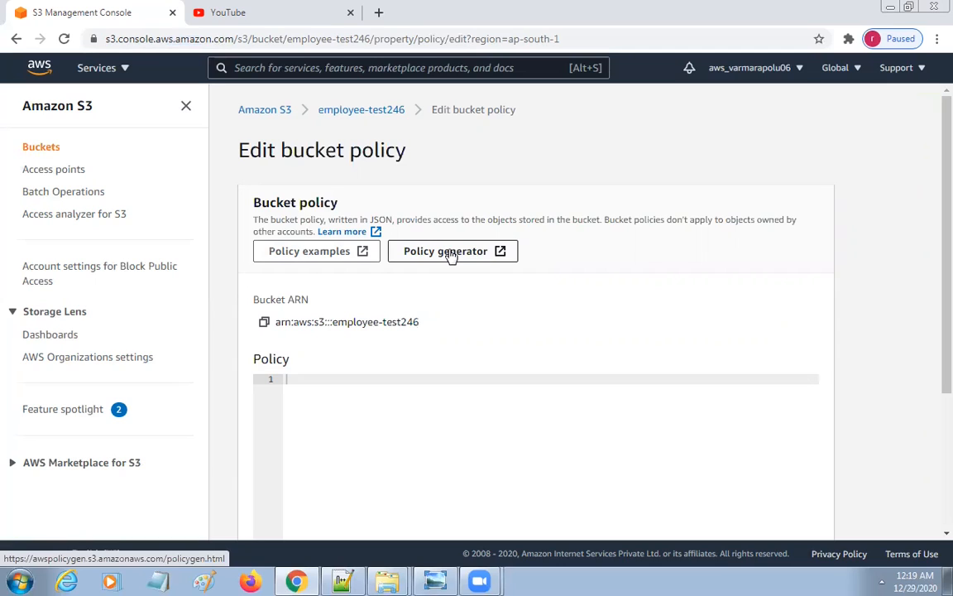
{"action": "left_click", "coordinate": [449, 253]}
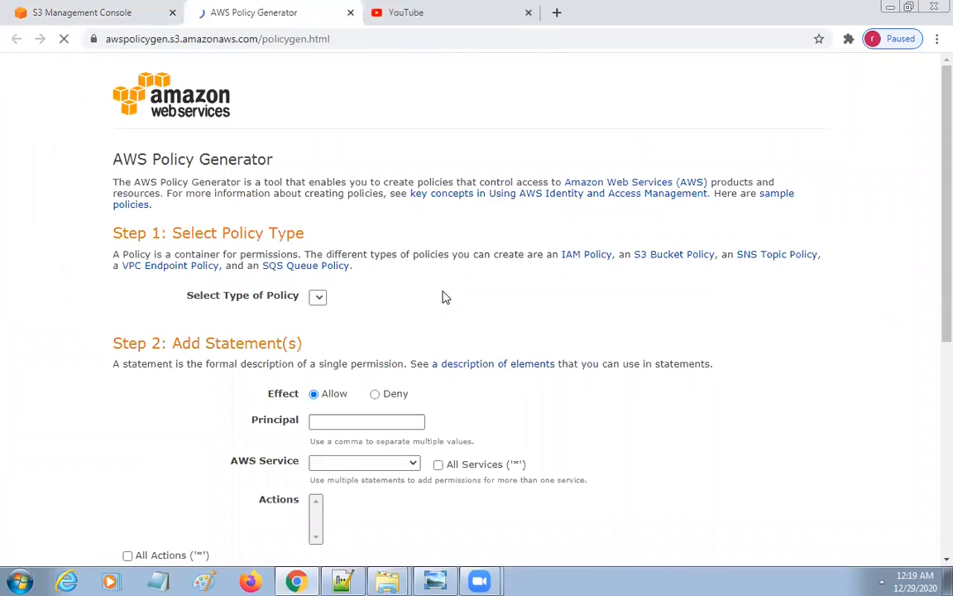
{"action": "left_click_drag", "start_coordinate": [369, 39], "coordinate": [100, 41]}
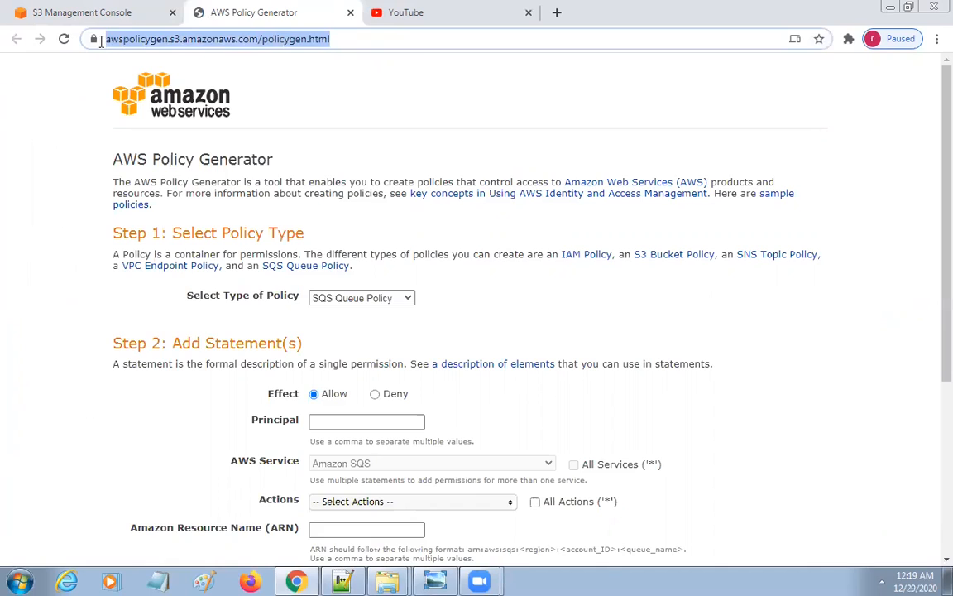
- Choose S3 Bucket Policy as the policy type, keep the effect at Allow and enter * as the principal
{"action": "left_click_drag", "start_coordinate": [186, 296], "coordinate": [298, 298]}
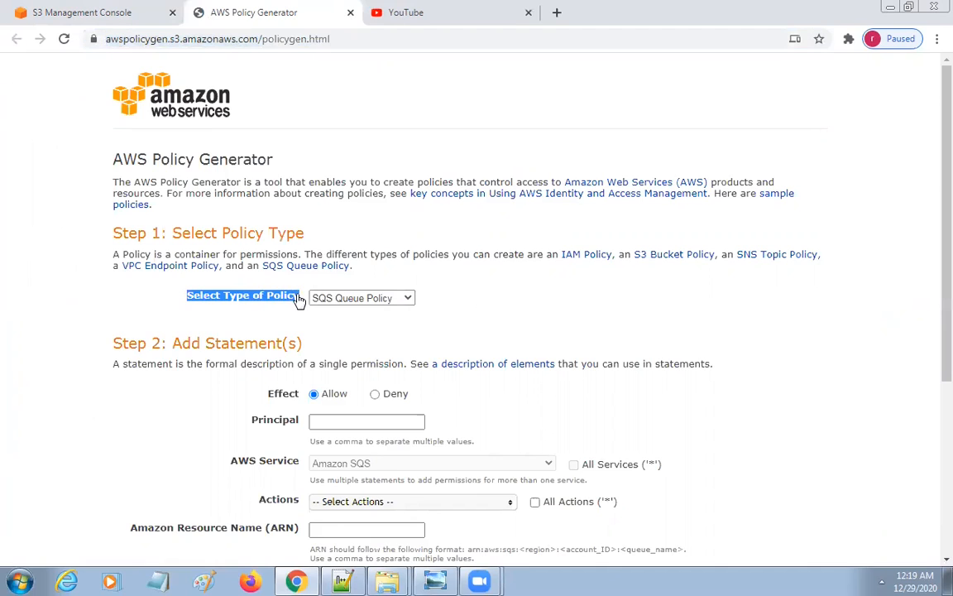
{"action": "left_click", "coordinate": [410, 300]}
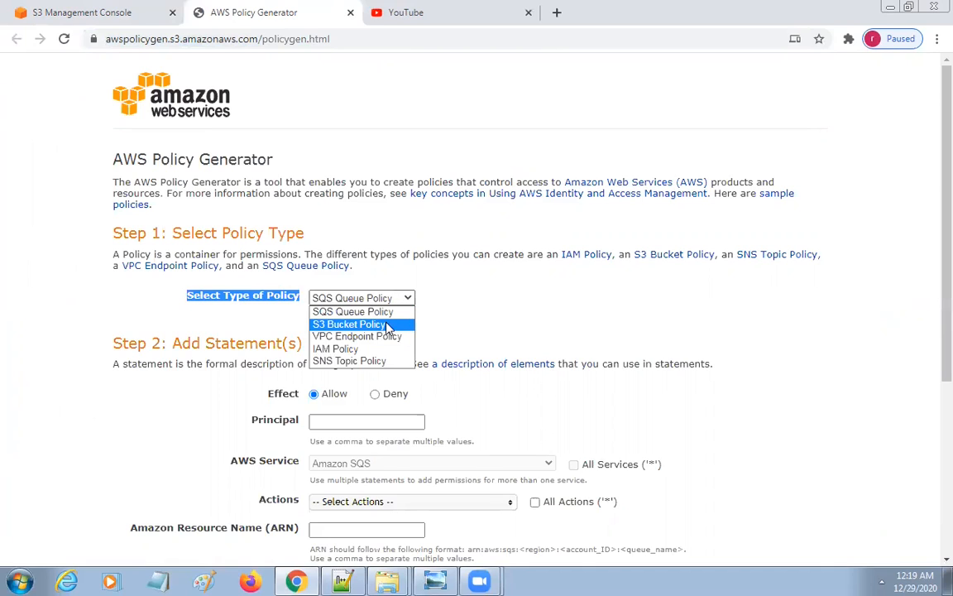
{"action": "left_click", "coordinate": [387, 325]}
{"action": "left_click_drag", "start_coordinate": [265, 397], "coordinate": [349, 397]}
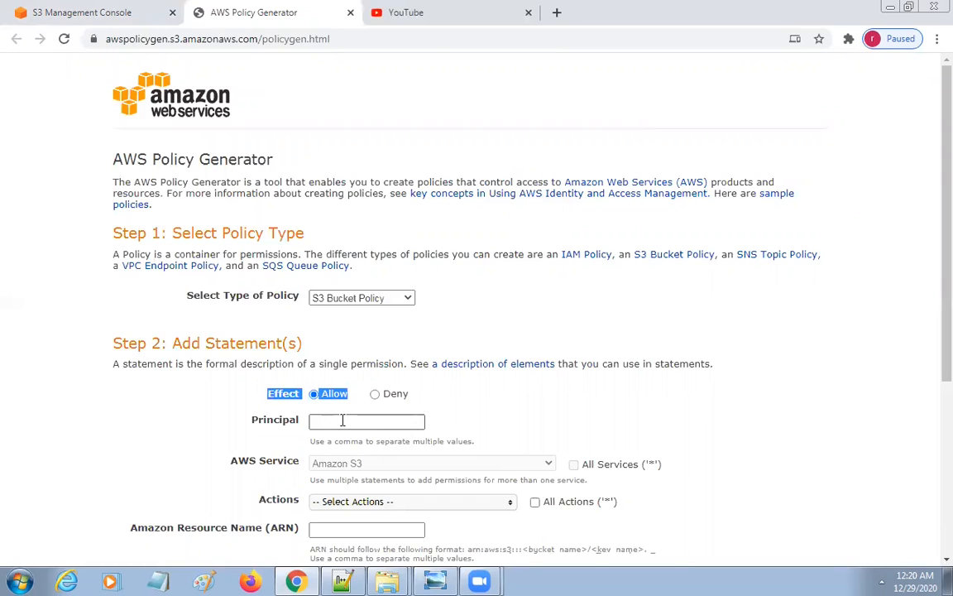
{"action": "left_click", "coordinate": [343, 421]}
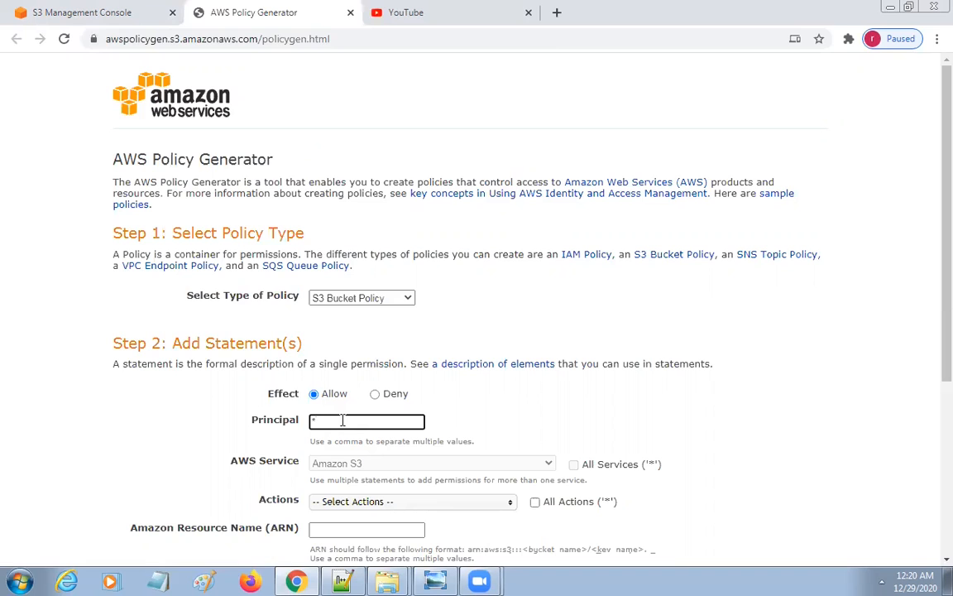
{"action": "left_click", "coordinate": [506, 416]}
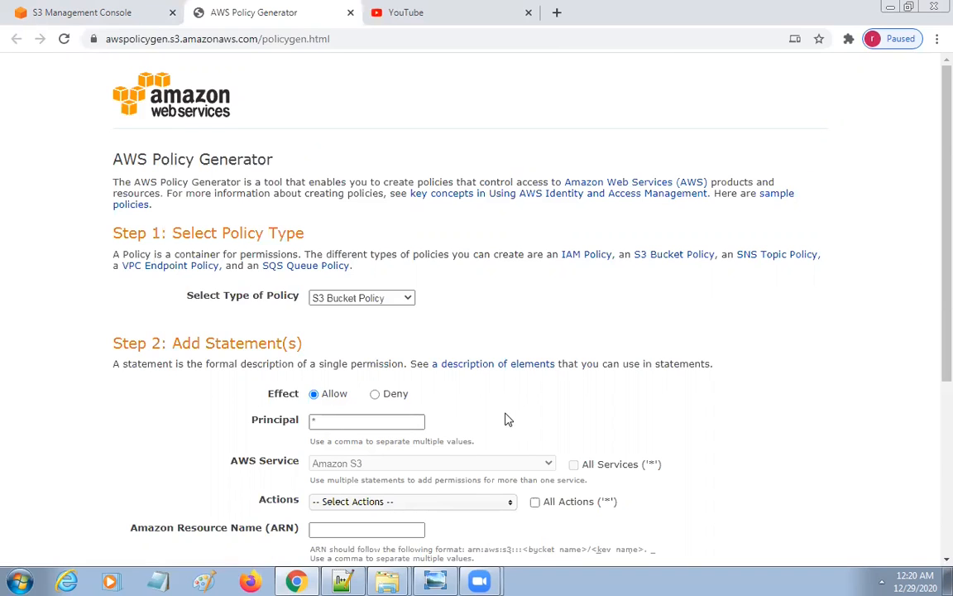
- Select GetObject as the action of the policy statement and close the action list
{"action": "scroll", "coordinate": [508, 420], "scroll_direction": "down", "scroll_amount": 3}
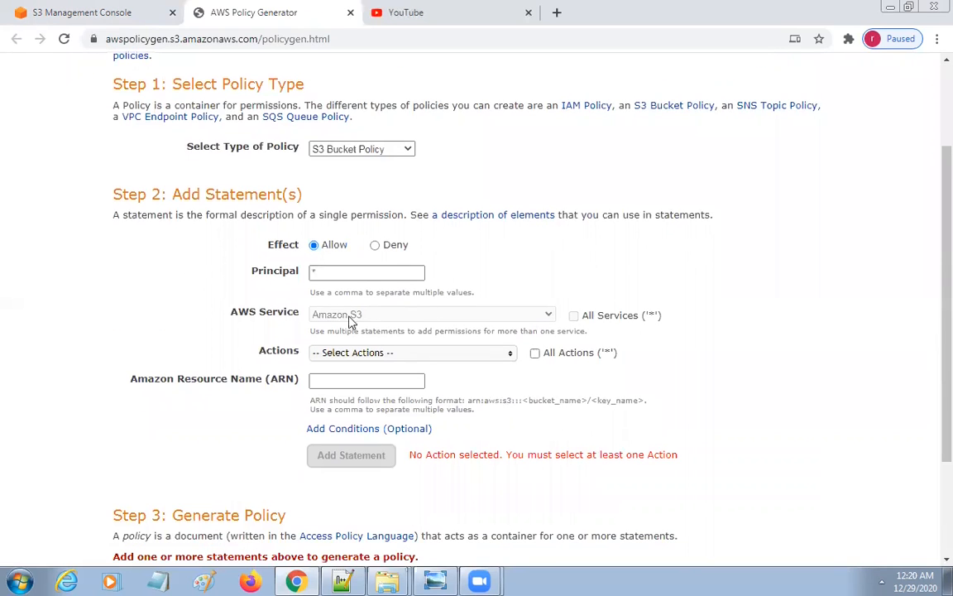
{"action": "left_click", "coordinate": [510, 356]}
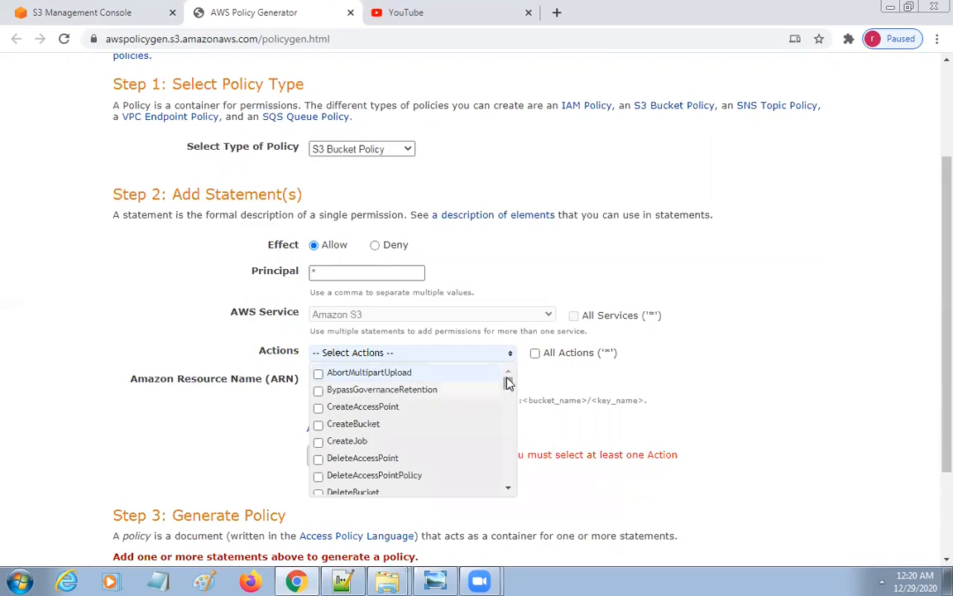
{"action": "left_click_drag", "start_coordinate": [511, 386], "coordinate": [504, 460]}
{"action": "scroll", "coordinate": [430, 456], "scroll_direction": "up", "scroll_amount": 1}
{"action": "scroll", "coordinate": [431, 456], "scroll_direction": "up", "scroll_amount": 1}
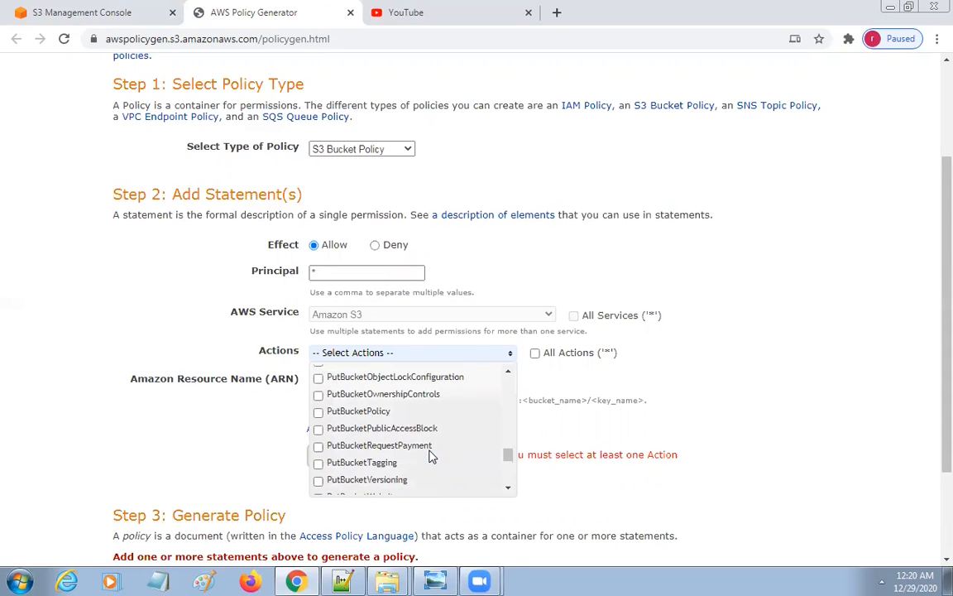
{"action": "scroll", "coordinate": [431, 456], "scroll_direction": "up", "scroll_amount": 8}
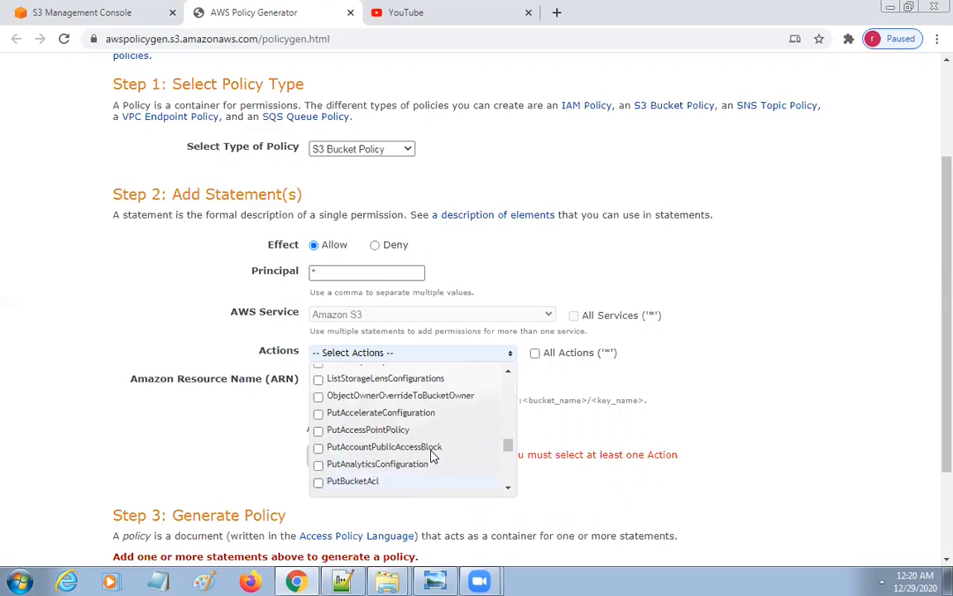
{"action": "scroll", "coordinate": [434, 456], "scroll_direction": "up", "scroll_amount": 2}
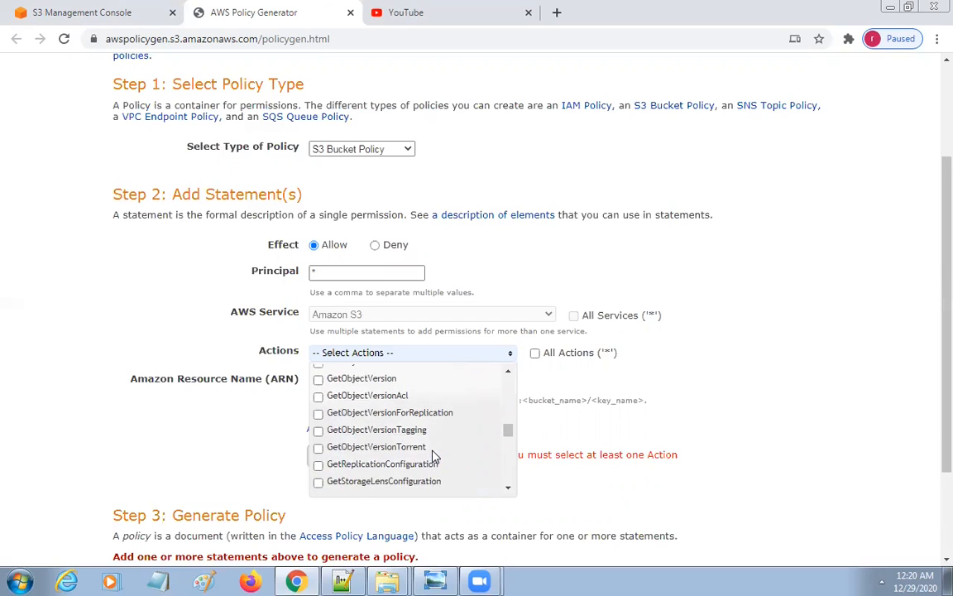
{"action": "scroll", "coordinate": [434, 456], "scroll_direction": "up", "scroll_amount": 3}
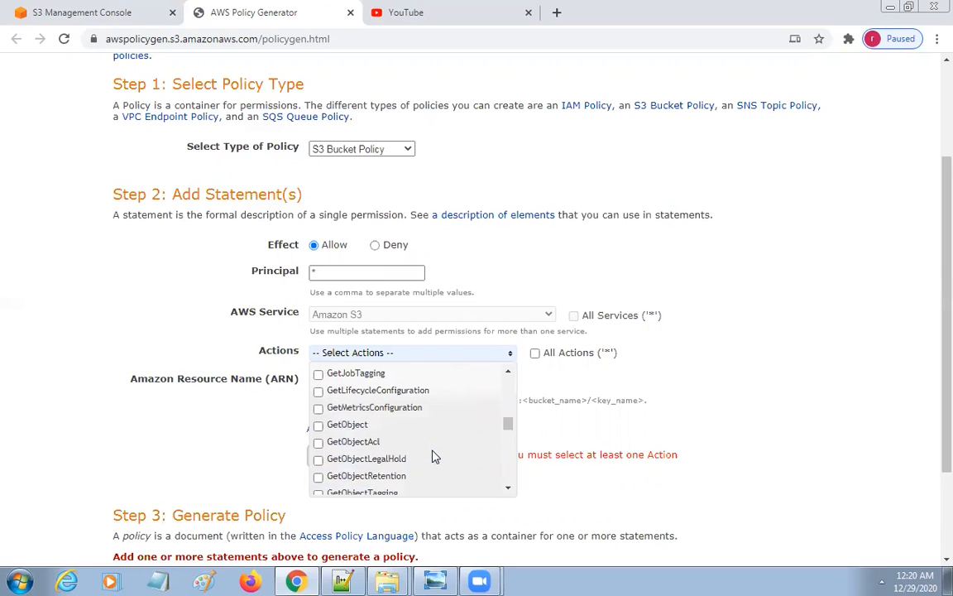
{"action": "left_click", "coordinate": [318, 427]}
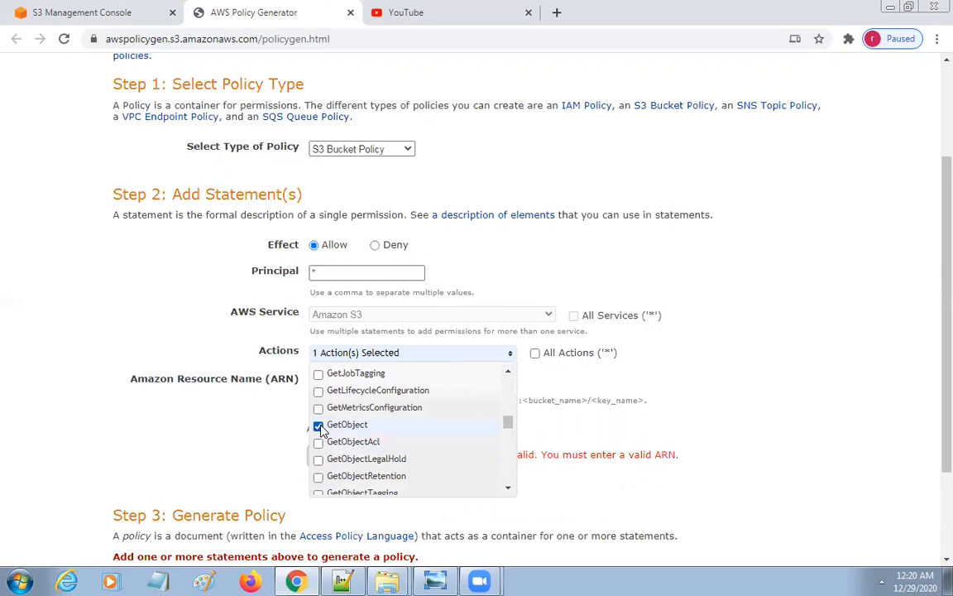
{"action": "left_click", "coordinate": [648, 413]}
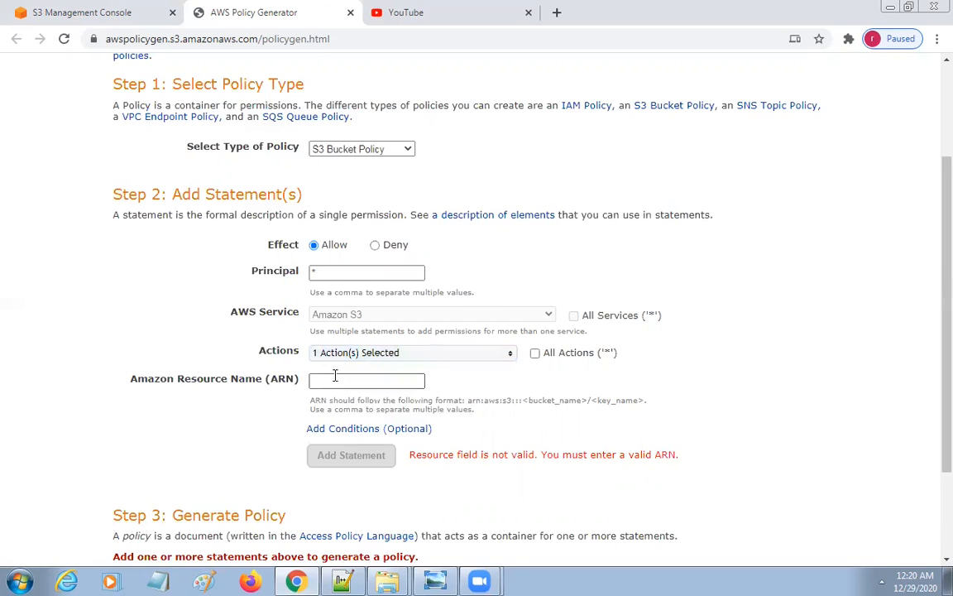
- Open employee-test246 from the policy editor in a separate tab, close the YouTube tab, and reopen the bucket through the bucket list
{"action": "left_click", "coordinate": [99, 13]}
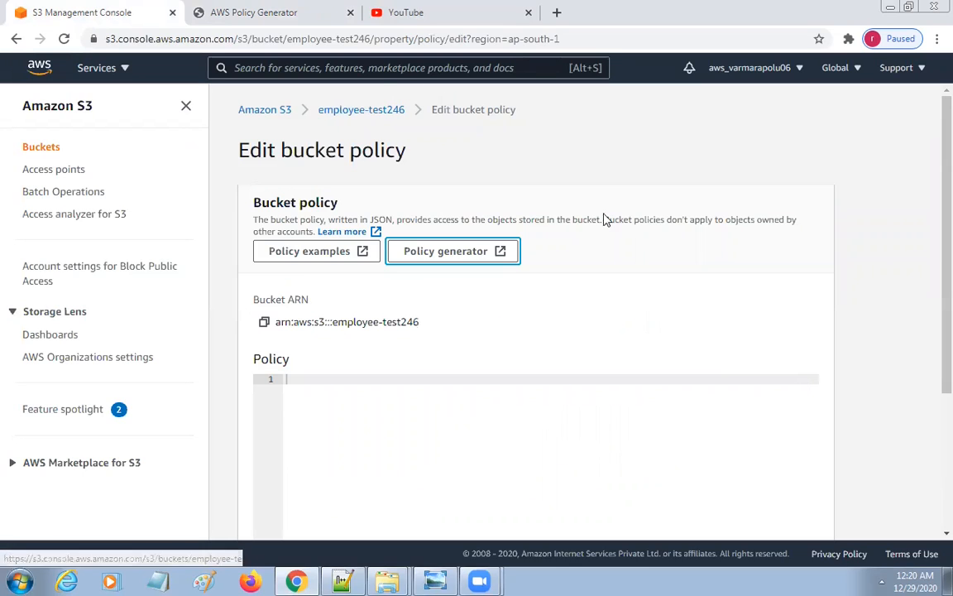
{"action": "right_click", "coordinate": [386, 111]}
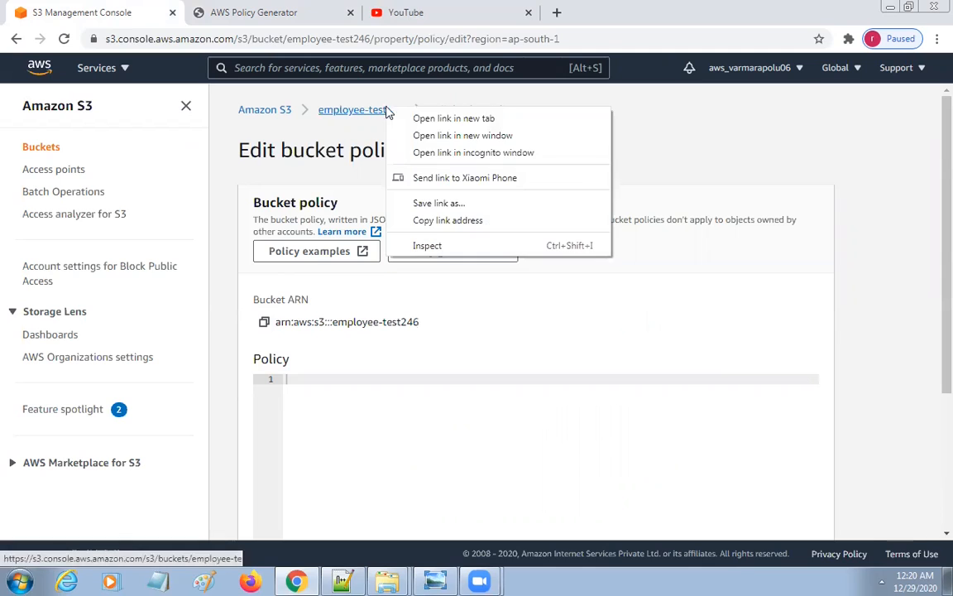
{"action": "left_click", "coordinate": [472, 120]}
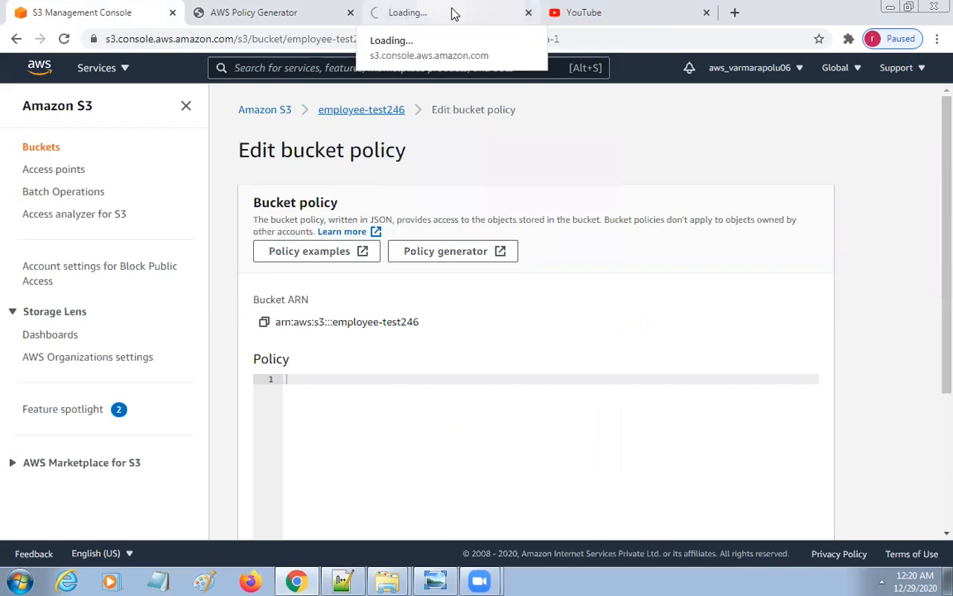
{"action": "left_click", "coordinate": [706, 12]}
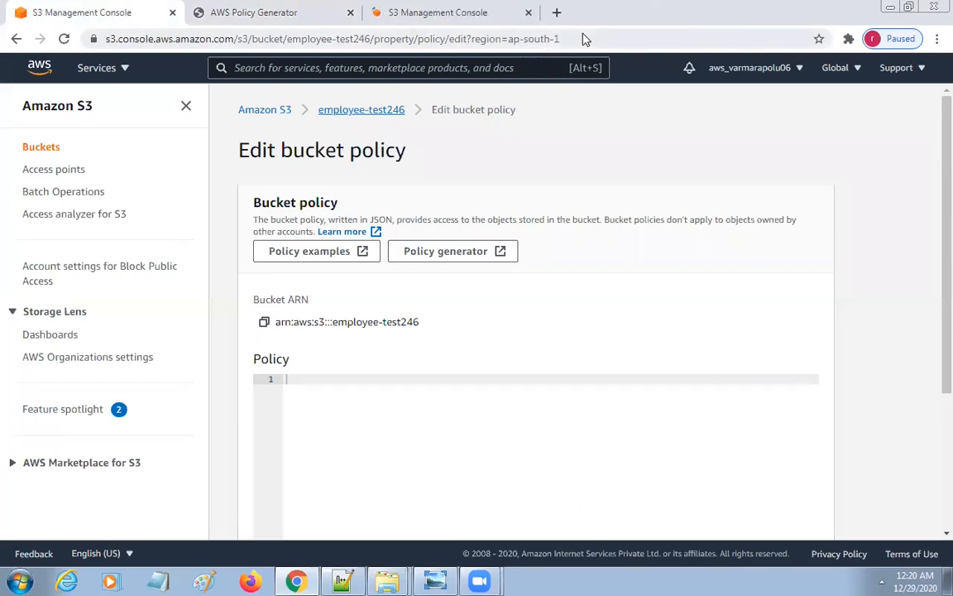
{"action": "left_click", "coordinate": [417, 12]}
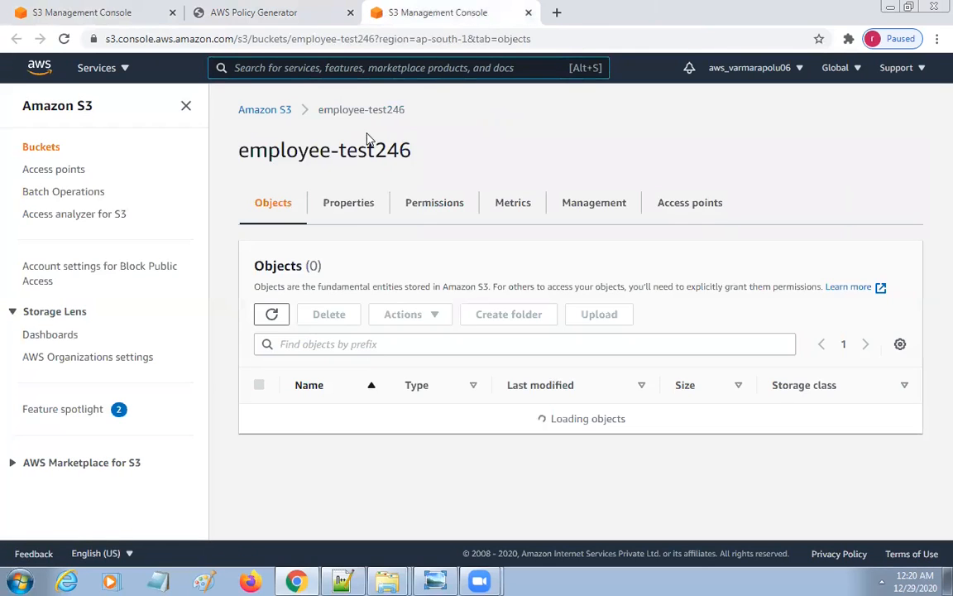
{"action": "left_click", "coordinate": [266, 110]}
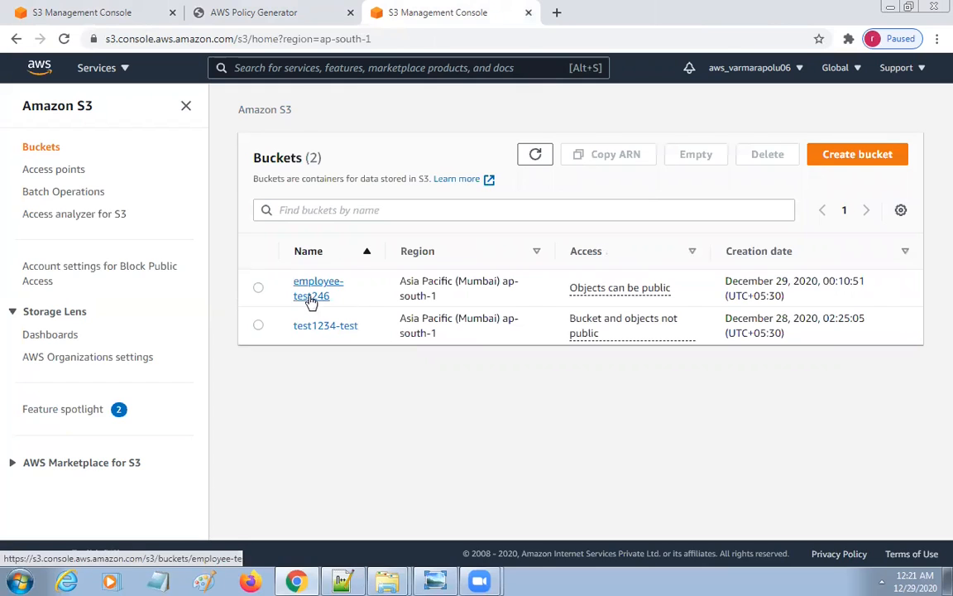
{"action": "left_click", "coordinate": [312, 298]}
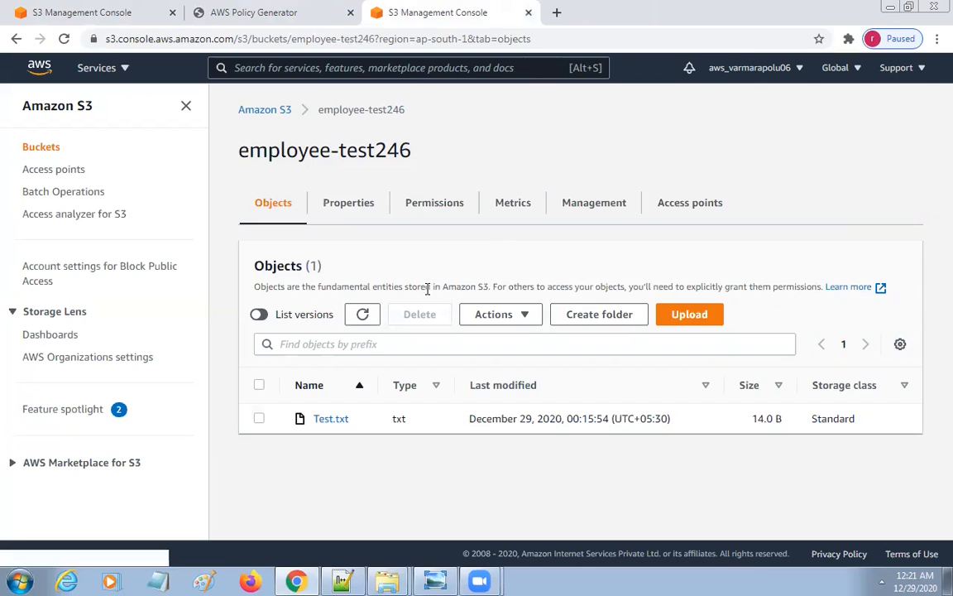
- Return to the AWS Policy Generator and re-enter * as the statement's principal
{"action": "left_click", "coordinate": [261, 13]}
{"action": "left_click", "coordinate": [314, 272]}
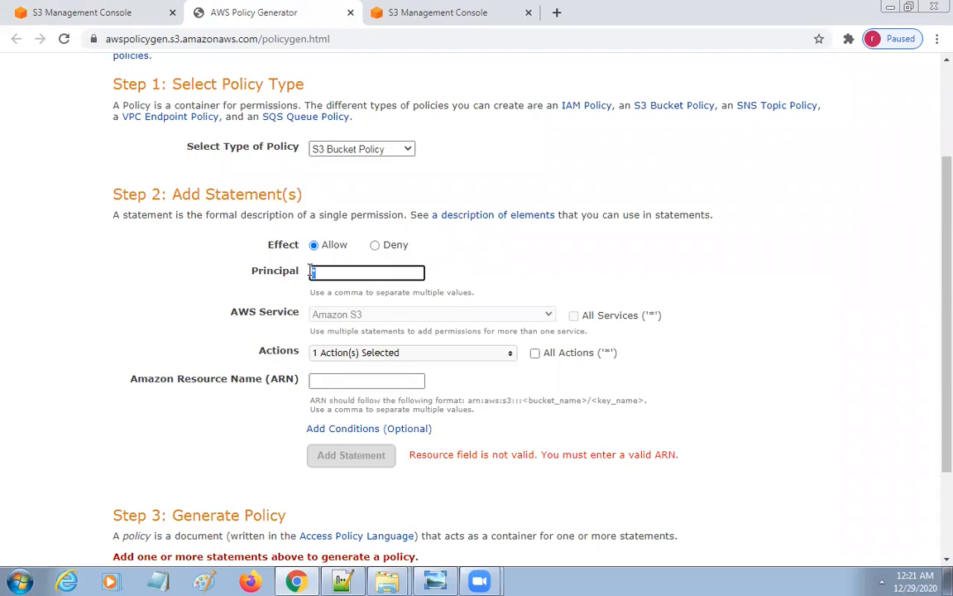
{"action": "type", "text": "*"}
- Copy the ARN from employee-test246's properties and enter arn:aws:s3:::employee-test246/* as the statement's resource name in the AWS Policy Generator
{"action": "left_click", "coordinate": [345, 380]}
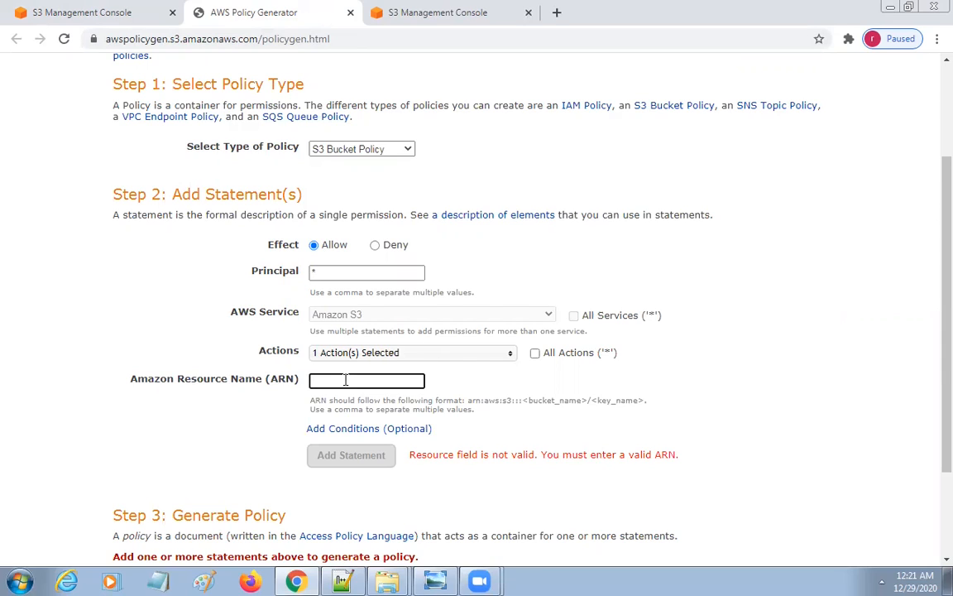
{"action": "left_click", "coordinate": [433, 17]}
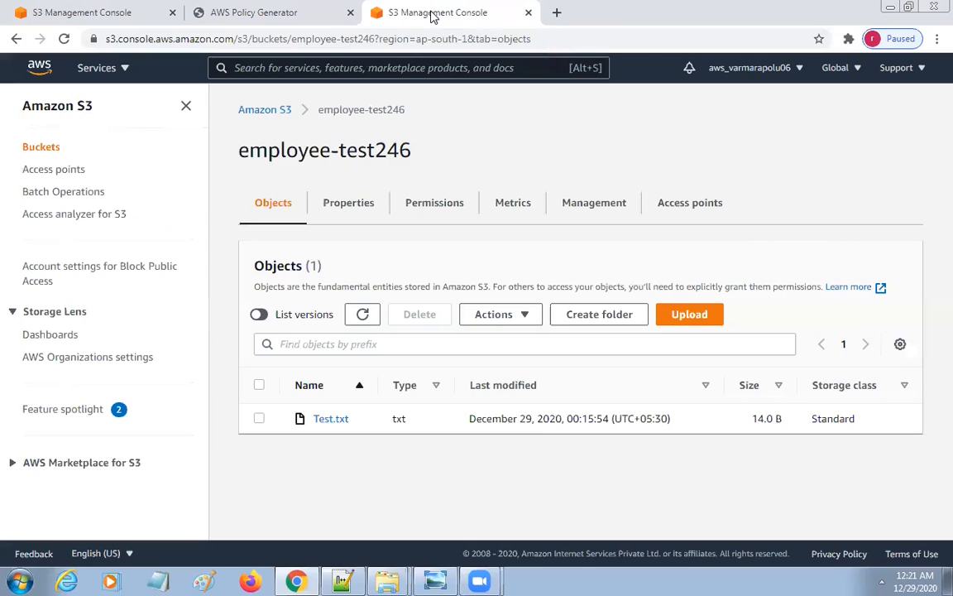
{"action": "left_click", "coordinate": [347, 205]}
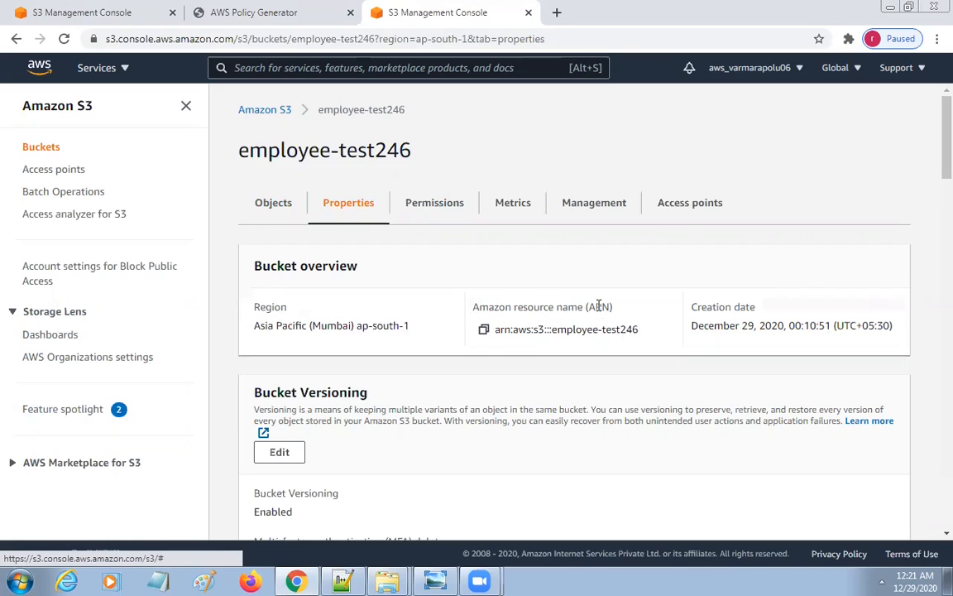
{"action": "left_click", "coordinate": [484, 330]}
{"action": "left_click", "coordinate": [273, 13]}
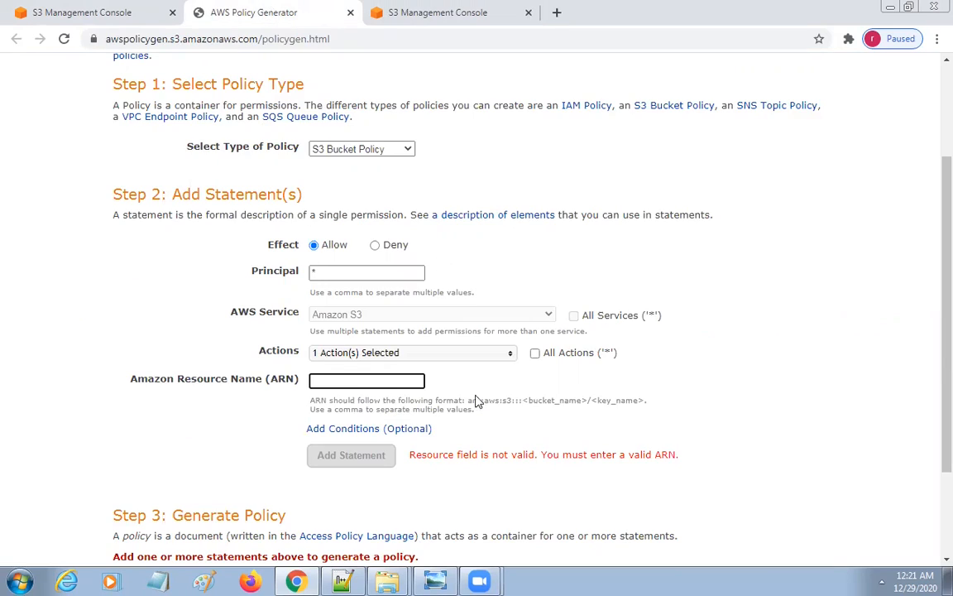
{"action": "key", "text": "ctrl+v"}
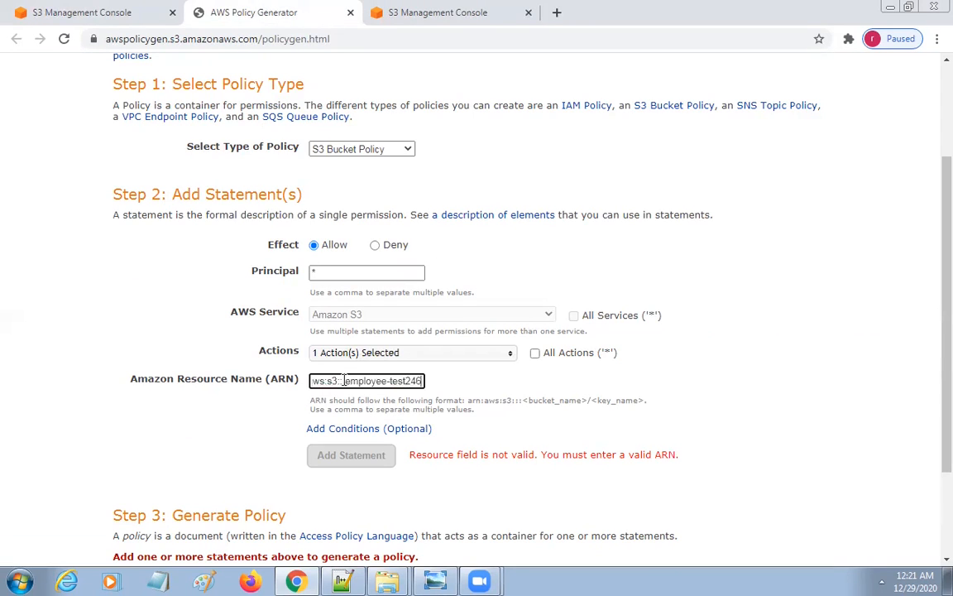
{"action": "type", "text": "/*"}
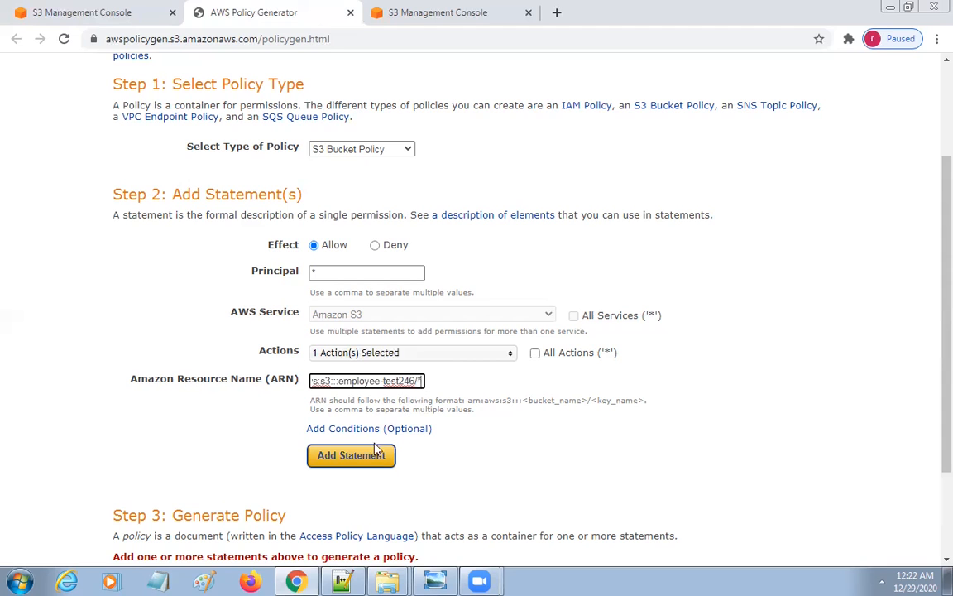
- Add the configured statement to the policy and generate the policy JSON document
{"action": "scroll", "coordinate": [402, 450], "scroll_direction": "down", "scroll_amount": 1}
{"action": "left_click", "coordinate": [366, 385]}
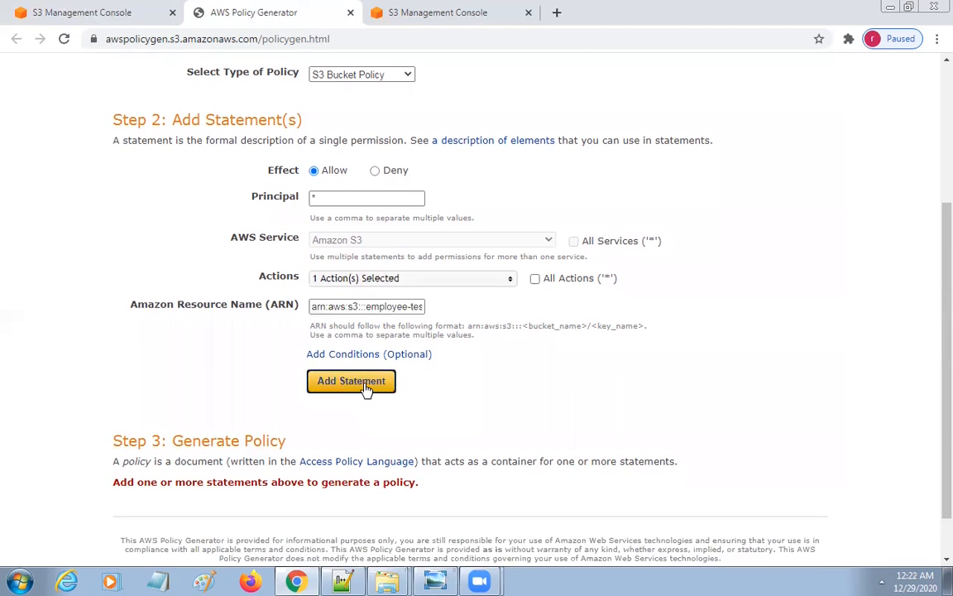
{"action": "left_click", "coordinate": [381, 412]}
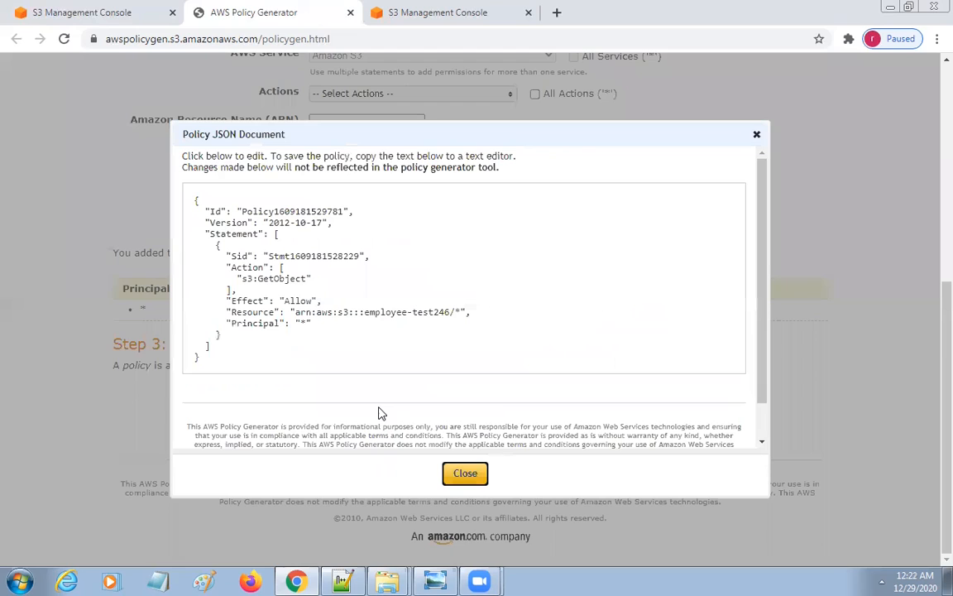
- Copy the whole generated policy JSON, checking the bucket name employee-test246 in the S3 console along the way
{"action": "left_click_drag", "start_coordinate": [201, 359], "coordinate": [190, 196]}
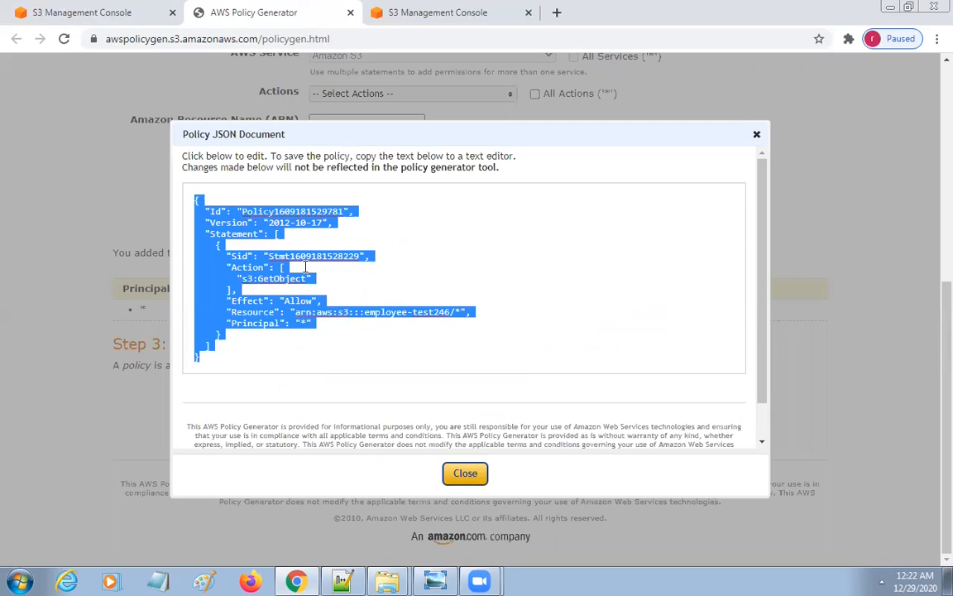
{"action": "left_click", "coordinate": [439, 12]}
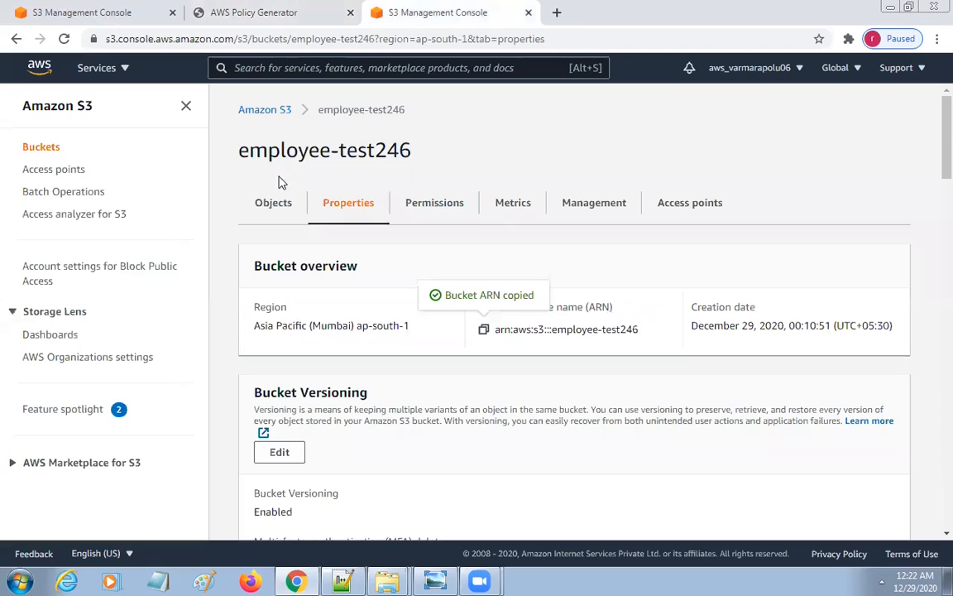
{"action": "left_click_drag", "start_coordinate": [238, 154], "coordinate": [418, 156]}
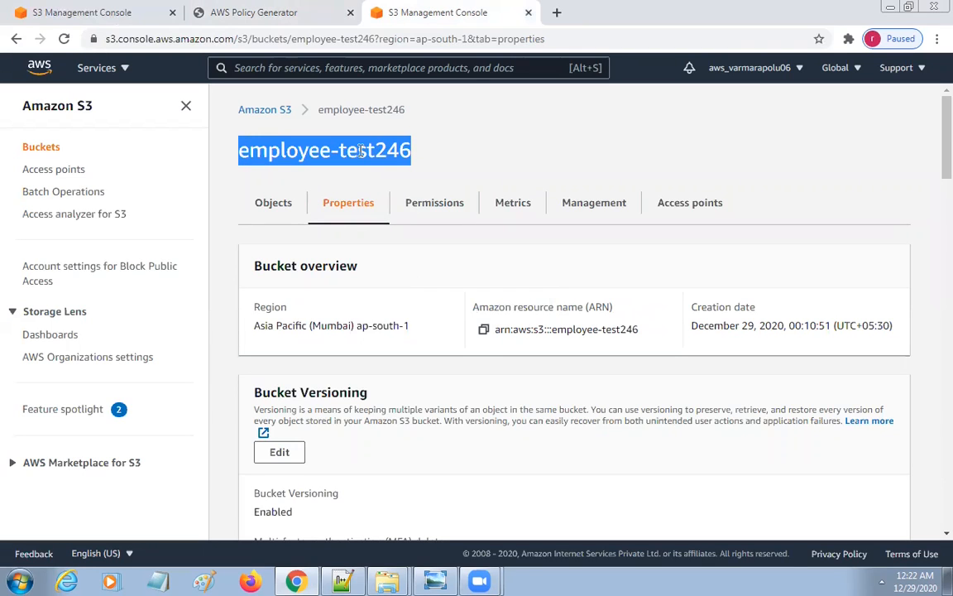
{"action": "left_click", "coordinate": [266, 15]}
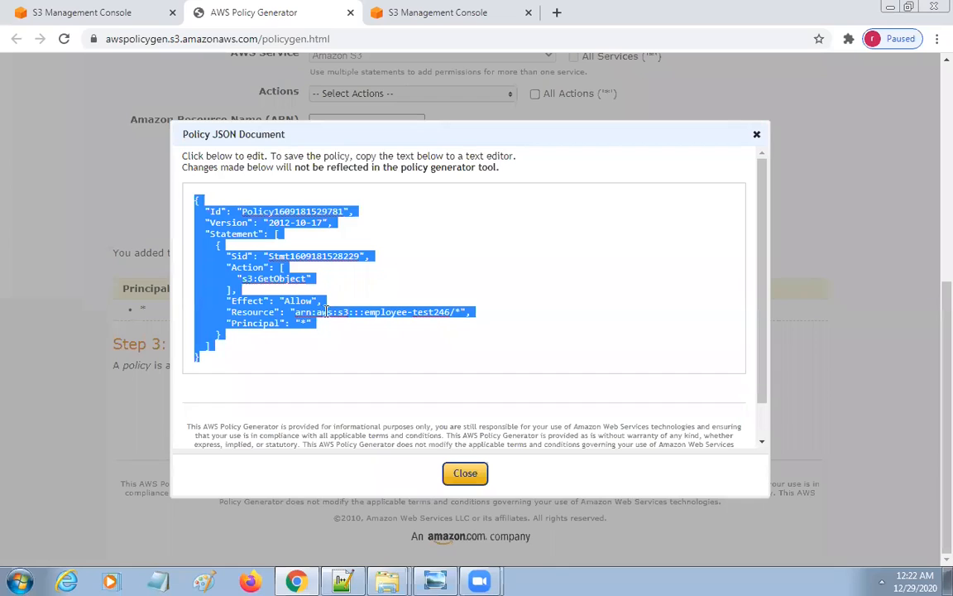
{"action": "right_click", "coordinate": [267, 256]}
{"action": "left_click", "coordinate": [305, 283]}
- Paste the copied JSON into the bucket policy editor of employee-test246 and save the changes
{"action": "left_click", "coordinate": [83, 10]}
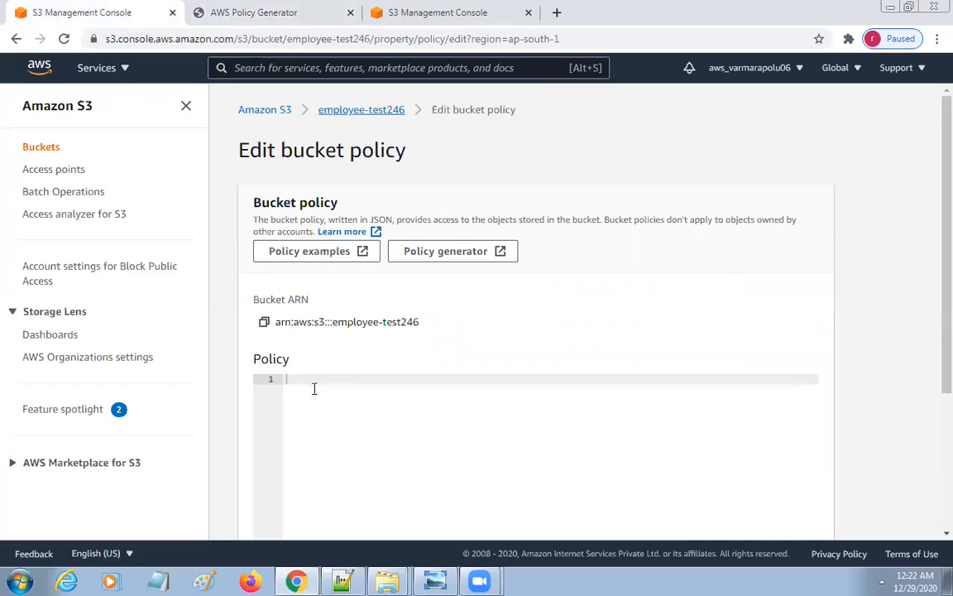
{"action": "key", "text": "ctrl+v"}
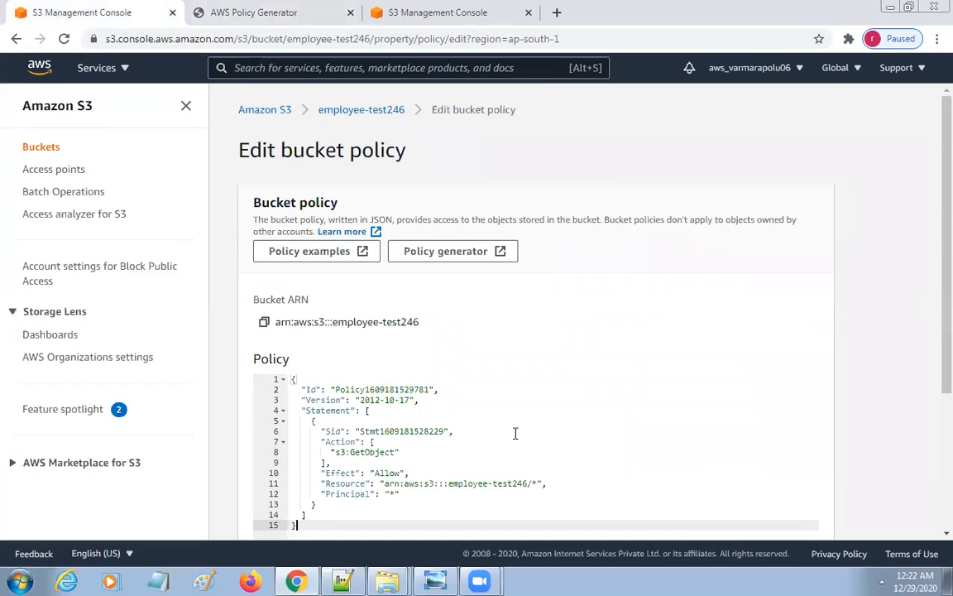
{"action": "scroll", "coordinate": [515, 433], "scroll_direction": "down", "scroll_amount": 3}
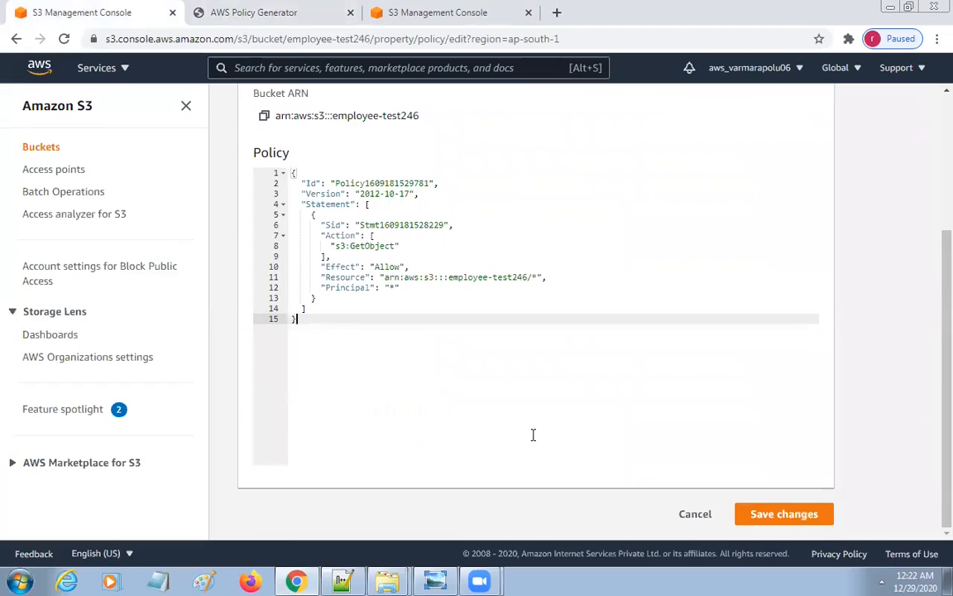
{"action": "left_click", "coordinate": [807, 515]}
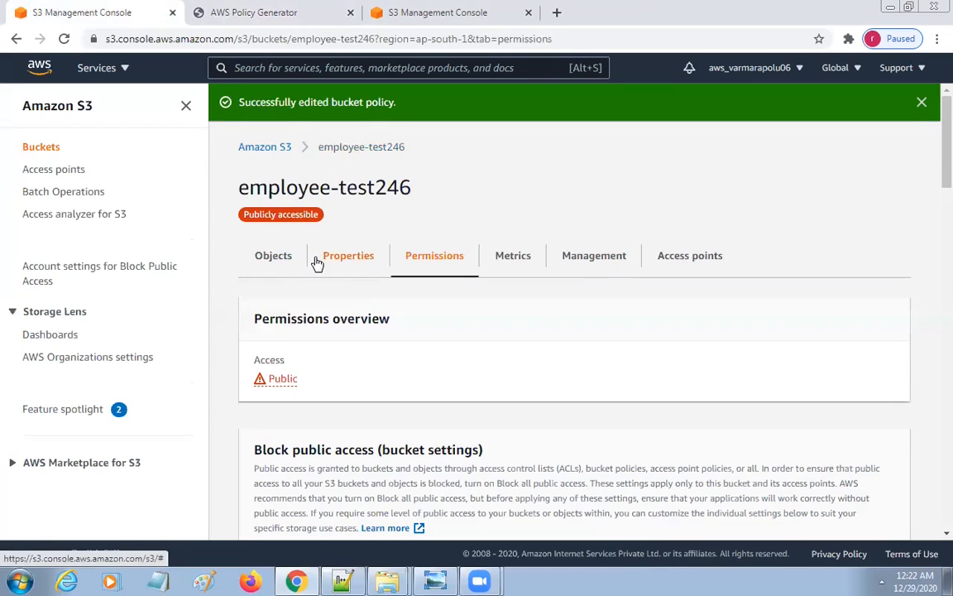
- Check the access status of employee-test246 in the bucket list, then open the bucket's Test.txt object
{"action": "left_click", "coordinate": [260, 147]}
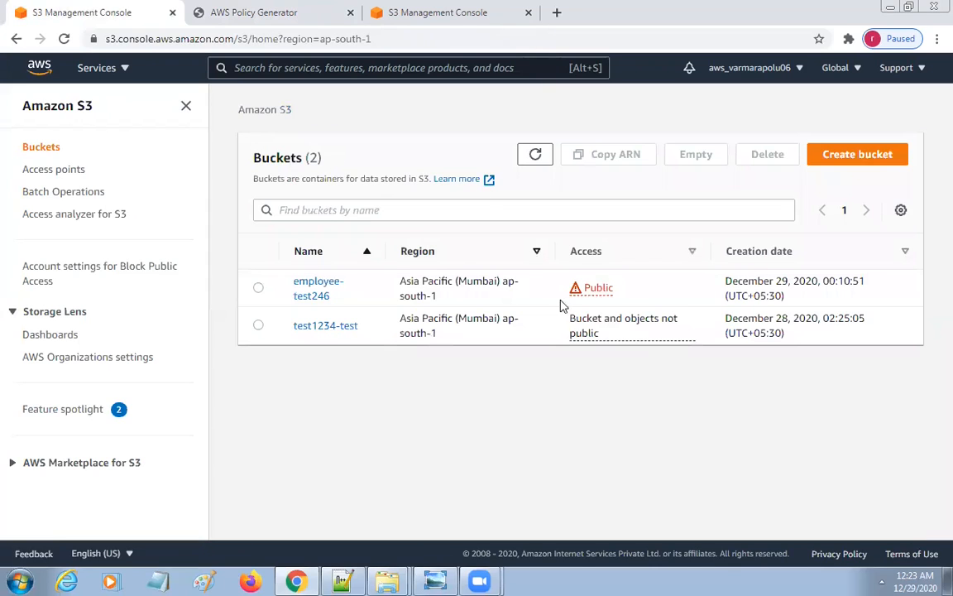
{"action": "left_click_drag", "start_coordinate": [623, 298], "coordinate": [565, 289]}
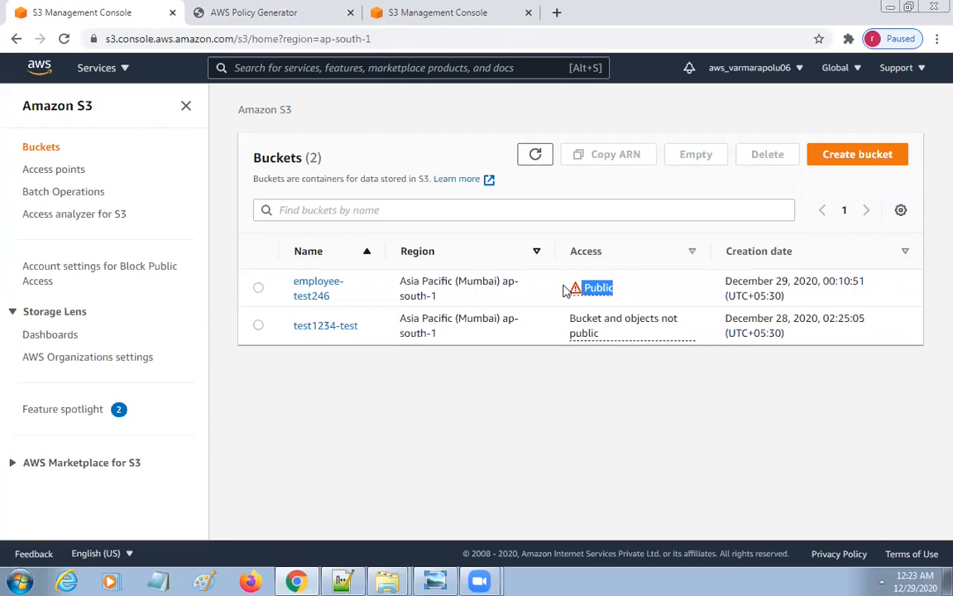
{"action": "left_click", "coordinate": [317, 284]}
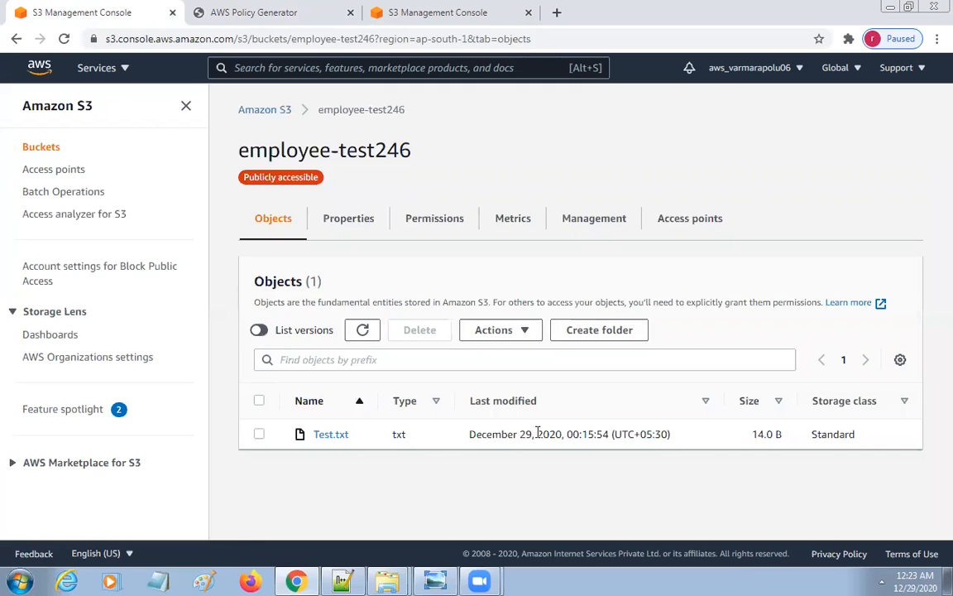
{"action": "left_click", "coordinate": [338, 439]}
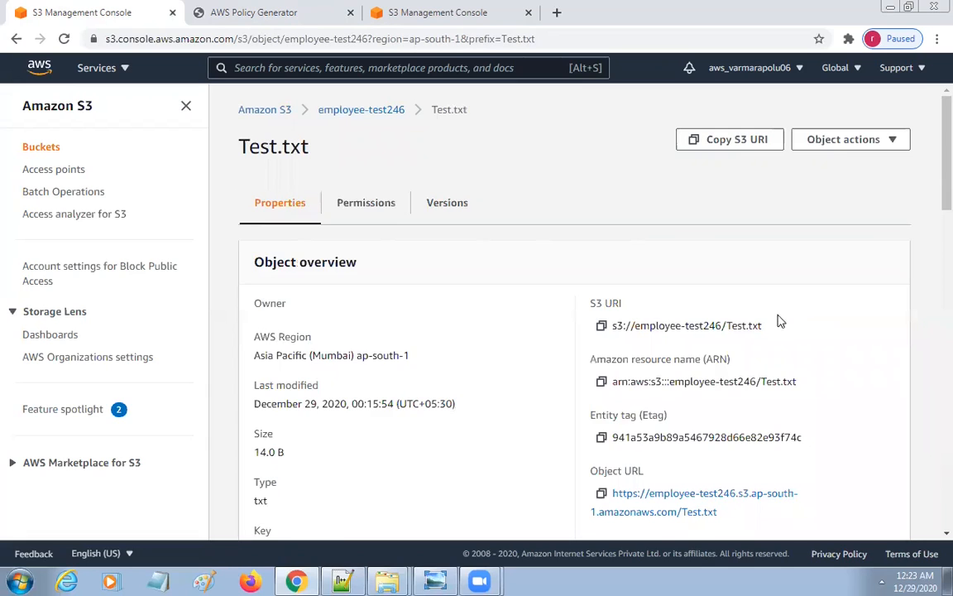
- Open the object URL of Test.txt and highlight the text it serves
{"action": "scroll", "coordinate": [778, 325], "scroll_direction": "down", "scroll_amount": 3}
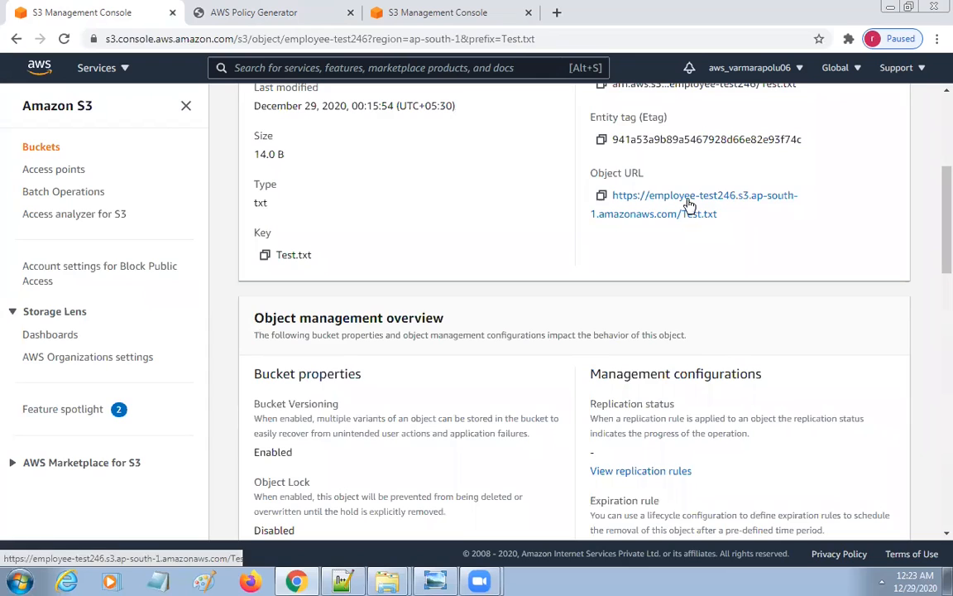
{"action": "left_click", "coordinate": [690, 205]}
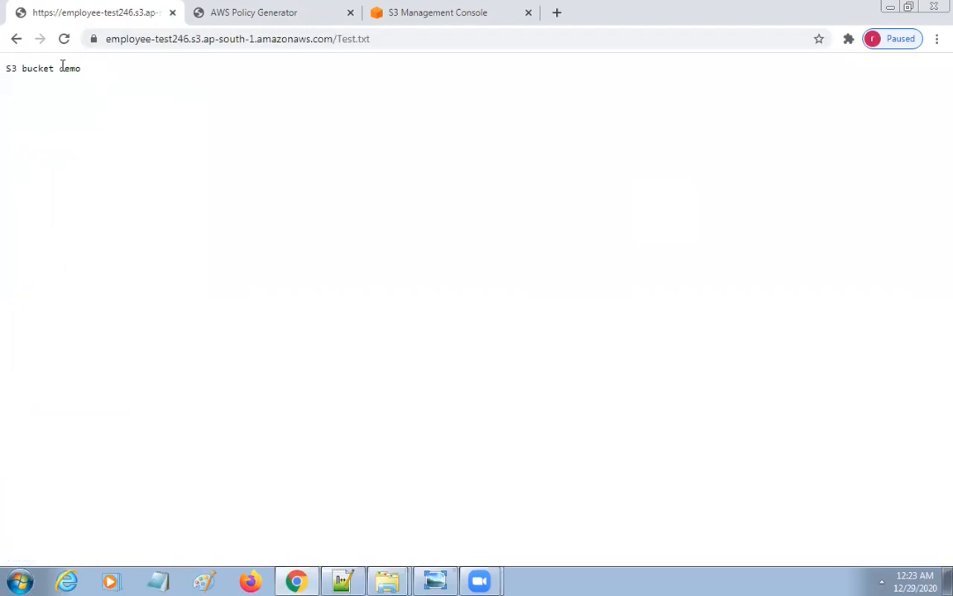
{"action": "left_click_drag", "start_coordinate": [81, 68], "coordinate": [1, 70]}
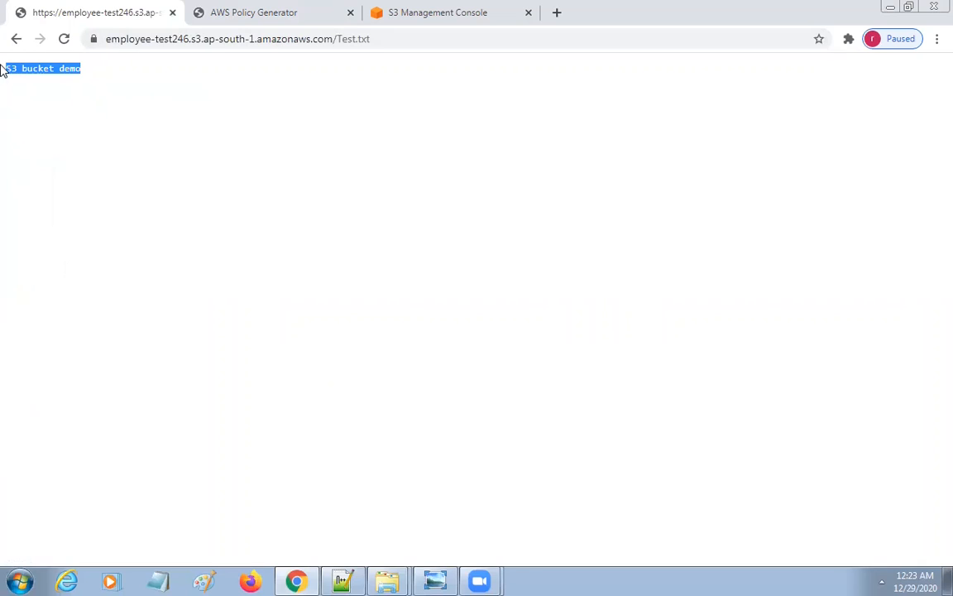
- Open the local Test file from the s3 folder in Notepad to compare its text, and return to Chrome
{"action": "left_click", "coordinate": [388, 580]}
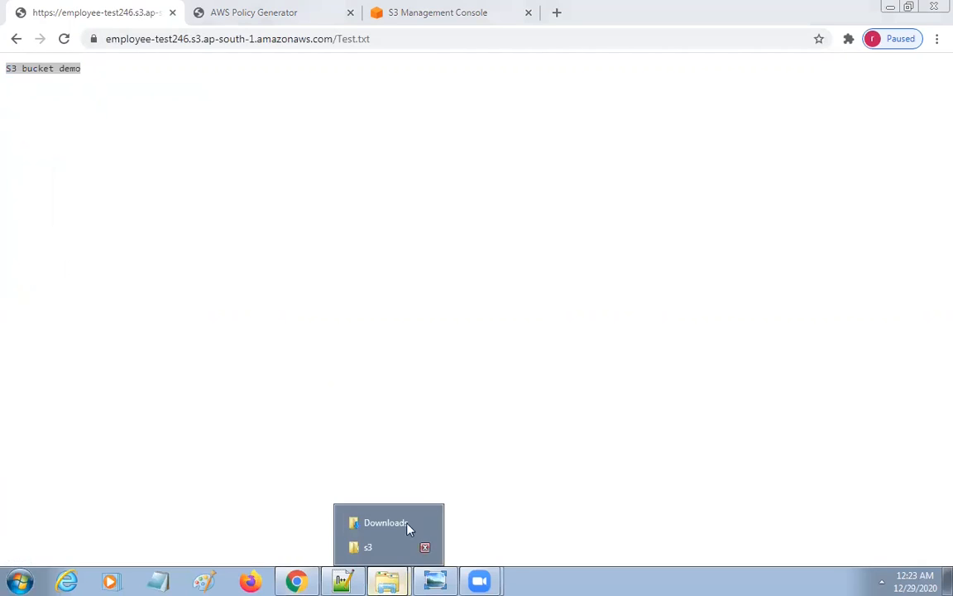
{"action": "left_click", "coordinate": [369, 547]}
{"action": "double_click", "coordinate": [281, 116]}
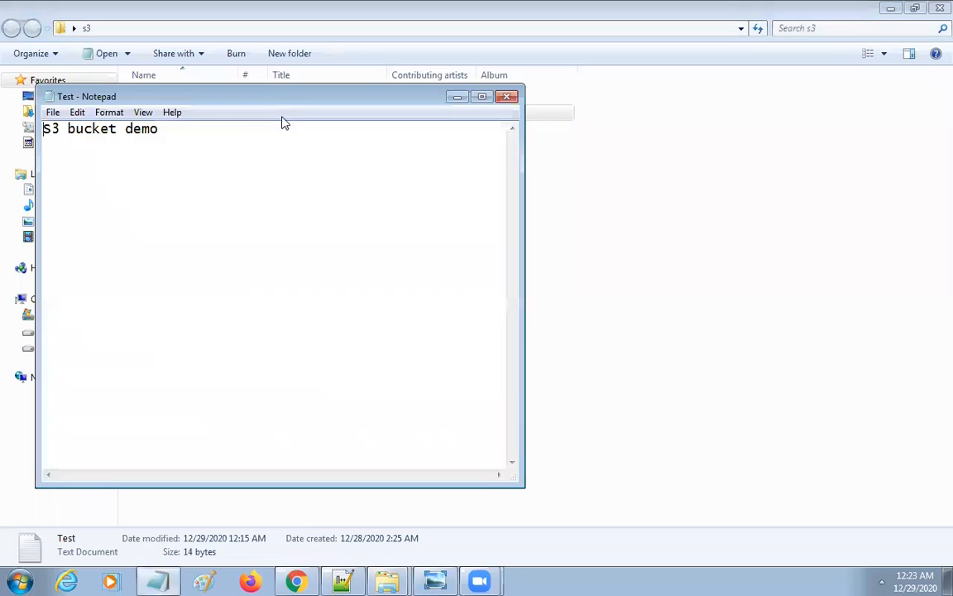
{"action": "left_click", "coordinate": [299, 579]}
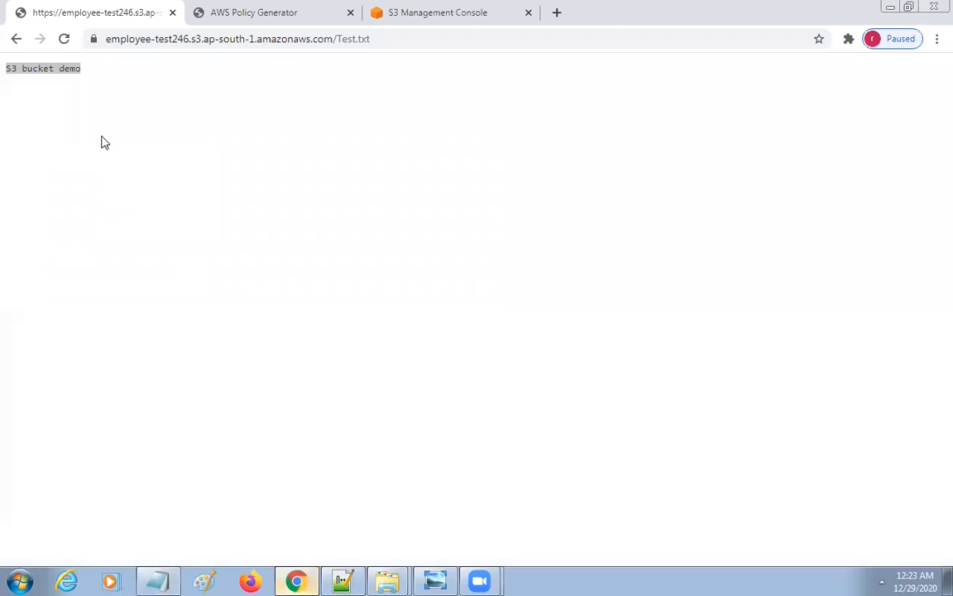
- Go back to employee-test246 through the bucket list and list all versions of its objects
{"action": "left_click", "coordinate": [13, 39]}
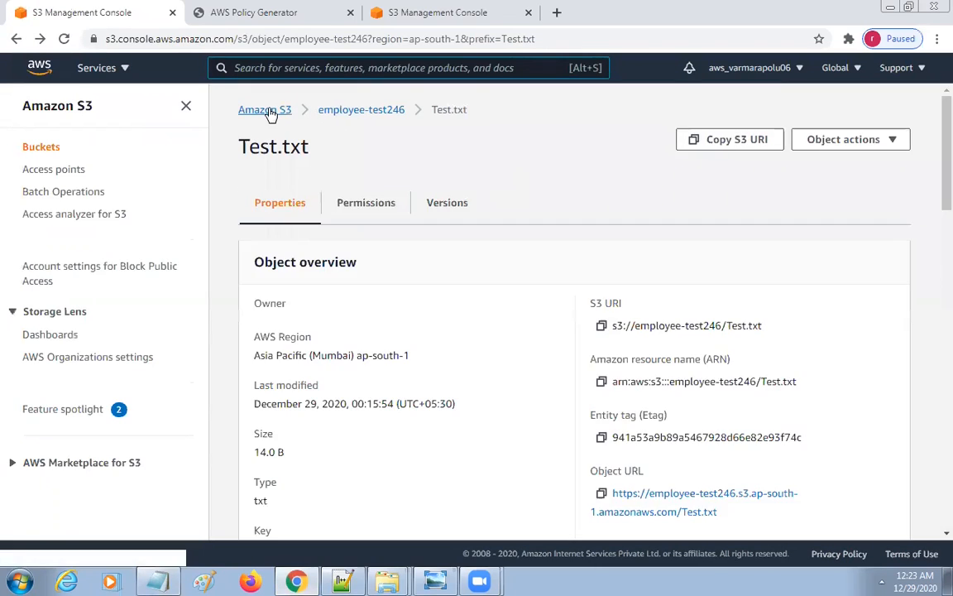
{"action": "left_click", "coordinate": [267, 111]}
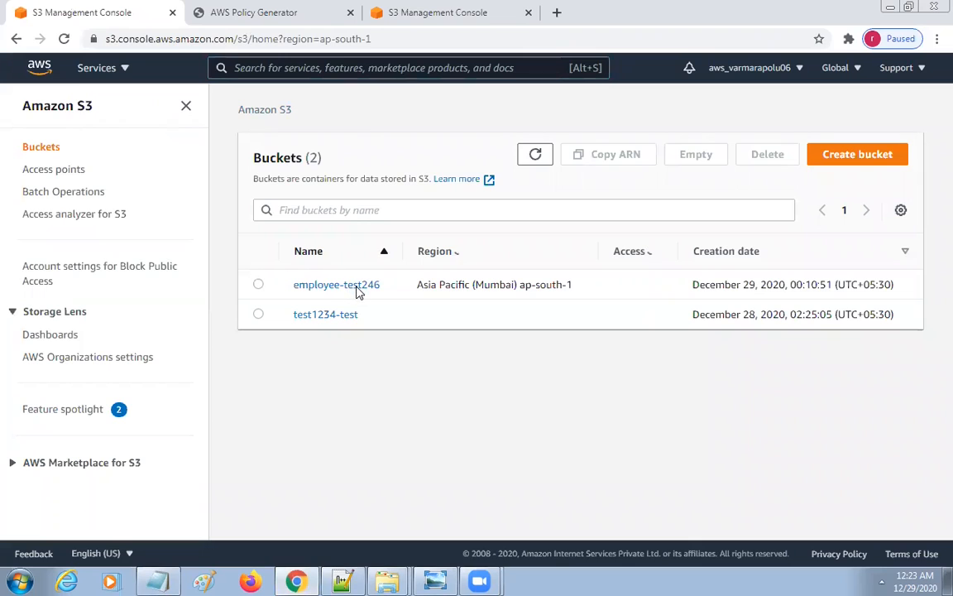
{"action": "left_click", "coordinate": [360, 292]}
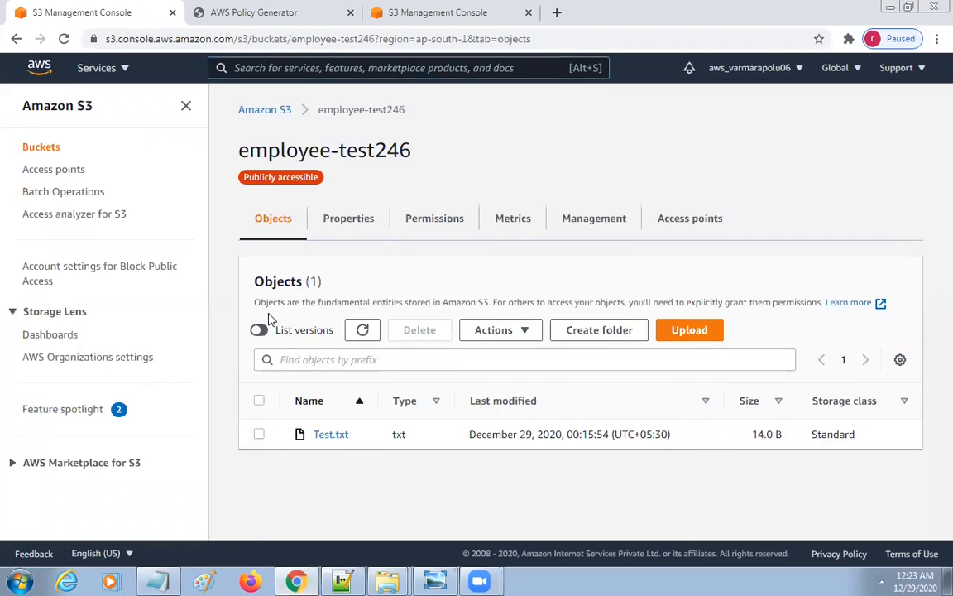
{"action": "left_click", "coordinate": [262, 331]}
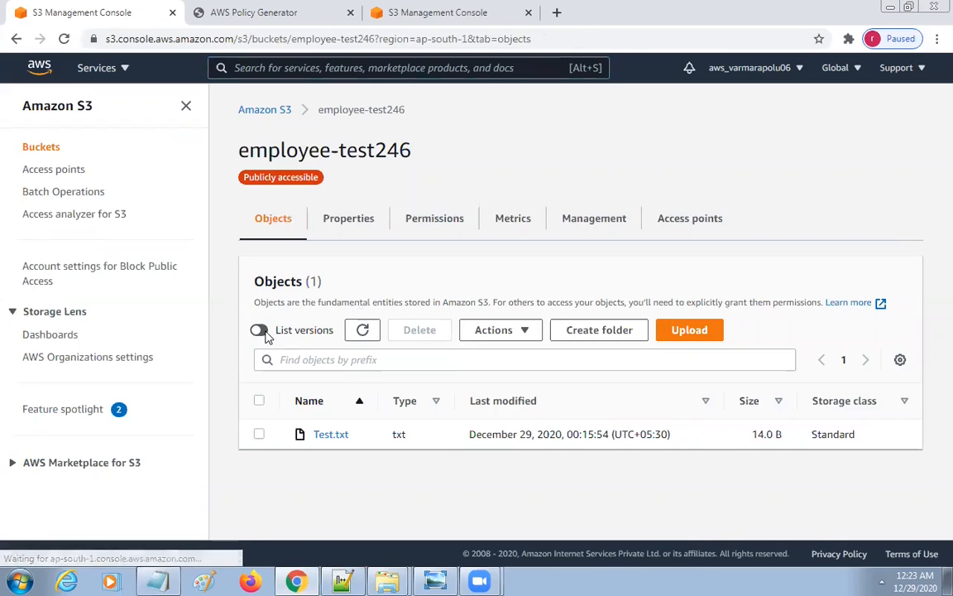
{"action": "scroll", "coordinate": [629, 464], "scroll_direction": "down", "scroll_amount": 1}
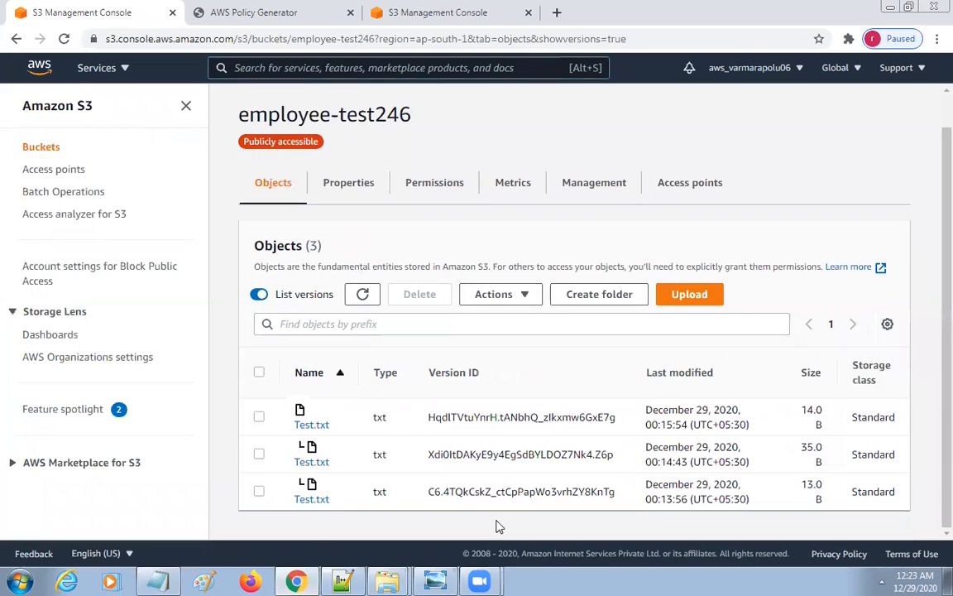
- Open the oldest version of Test.txt, dated 00:13:56, and load its versioned object URL in a separate browser tab
{"action": "left_click", "coordinate": [312, 499]}
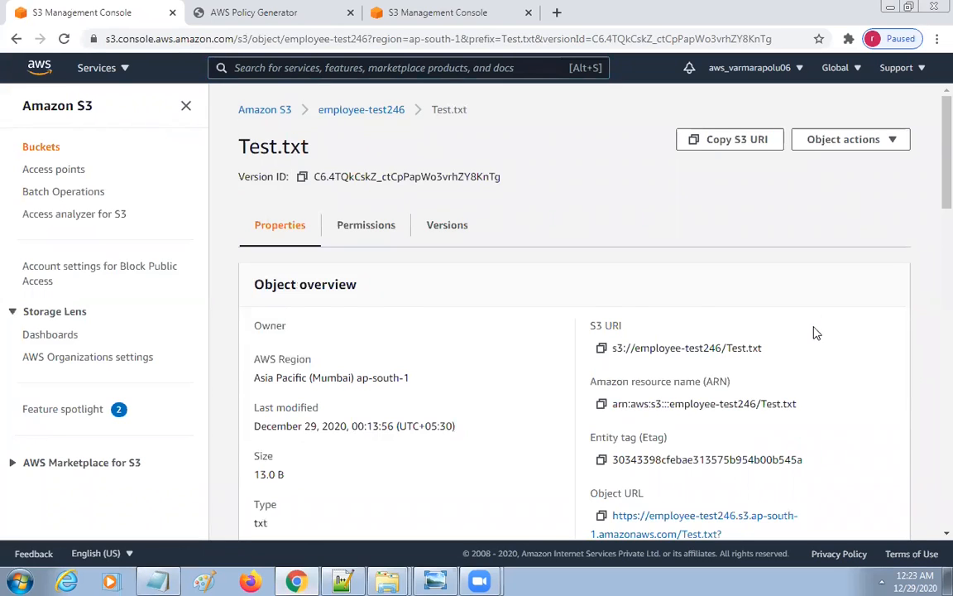
{"action": "scroll", "coordinate": [685, 400], "scroll_direction": "down", "scroll_amount": 3}
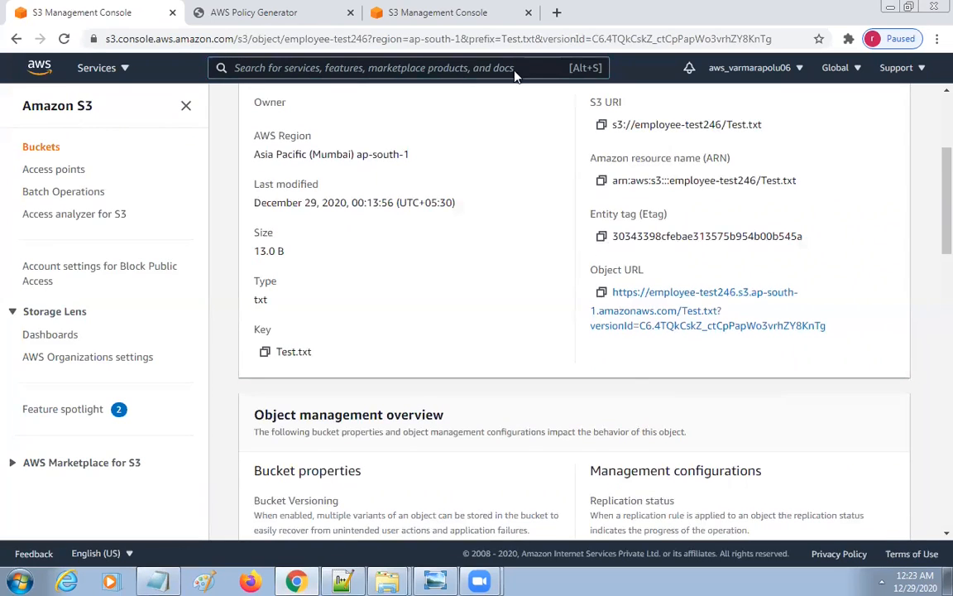
{"action": "left_click", "coordinate": [557, 13]}
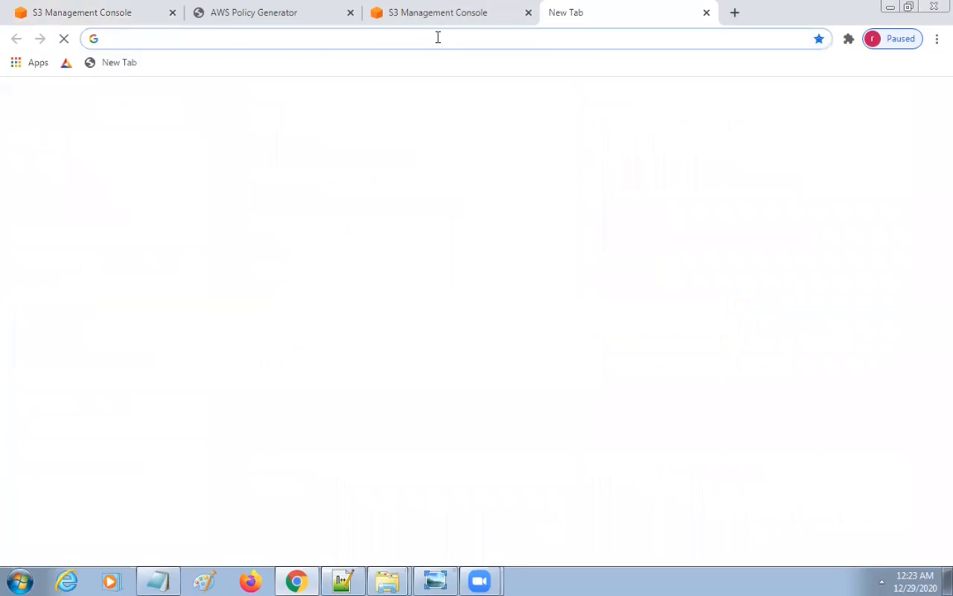
{"action": "key", "text": "ctrl+v"}
{"action": "key", "text": "Return"}
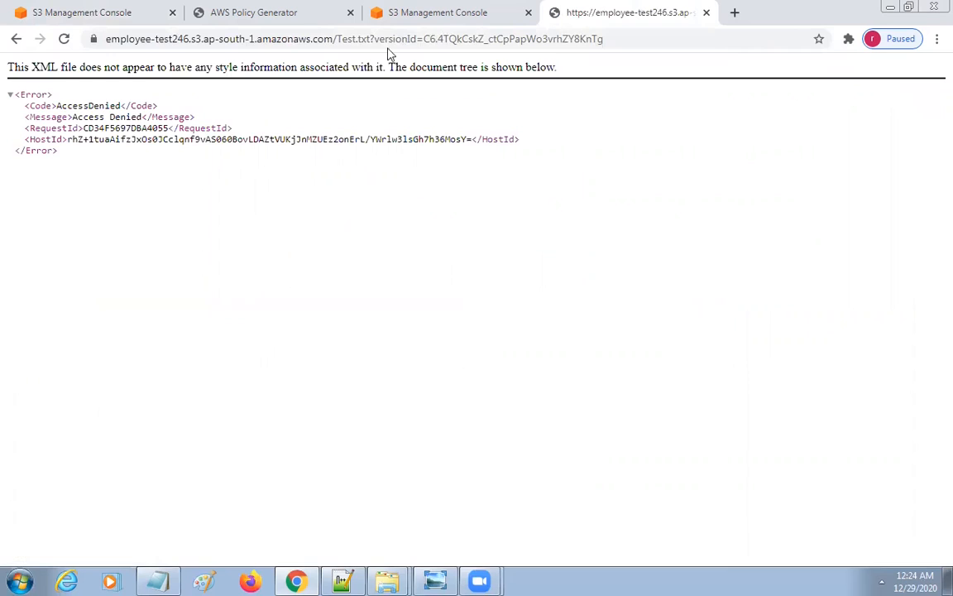
- Close the tab showing the versioned object URL and open the permissions of the Test.txt version dated 00:13:56
{"action": "left_click", "coordinate": [706, 12]}
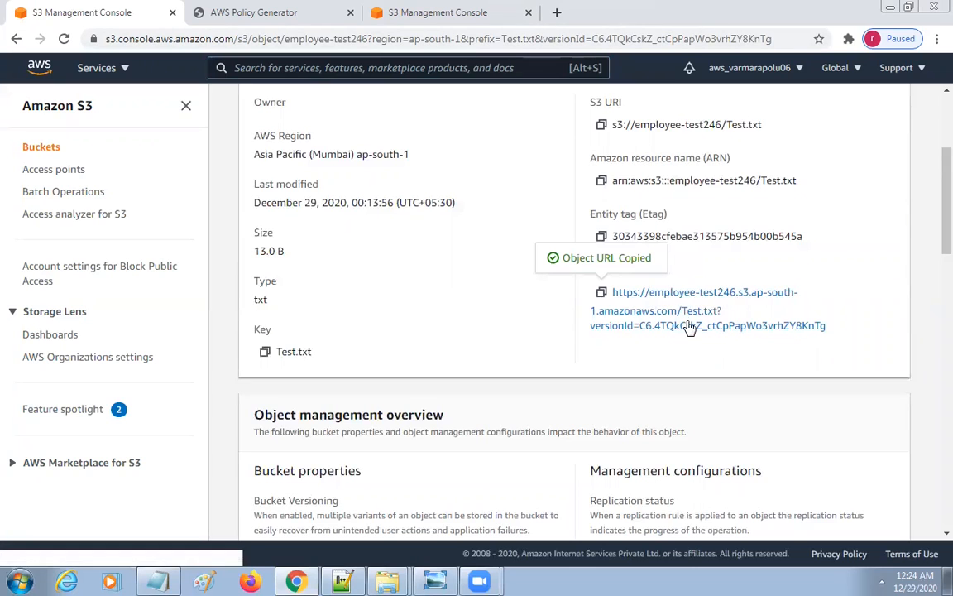
{"action": "scroll", "coordinate": [687, 250], "scroll_direction": "up", "scroll_amount": 3}
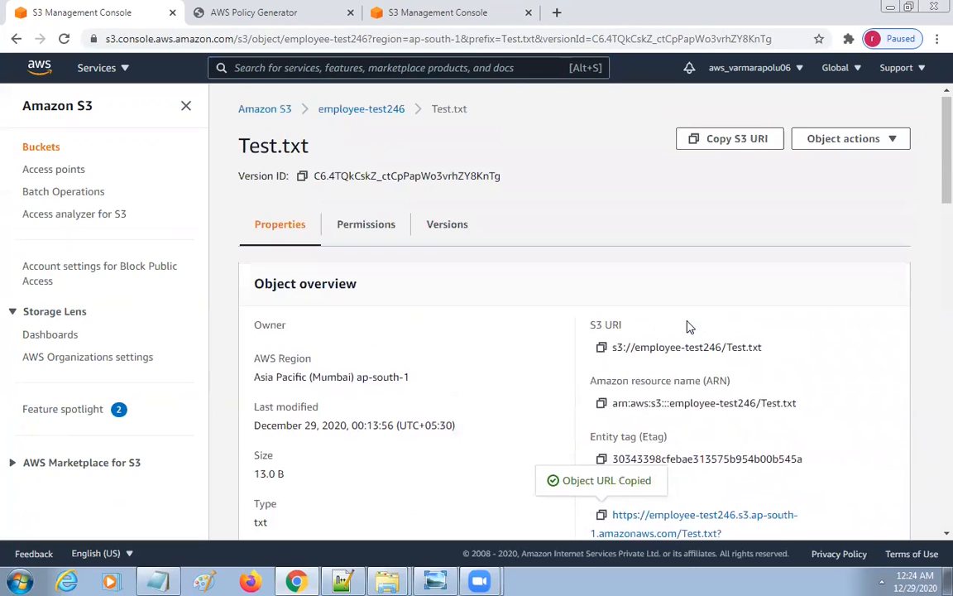
{"action": "left_click", "coordinate": [373, 231]}
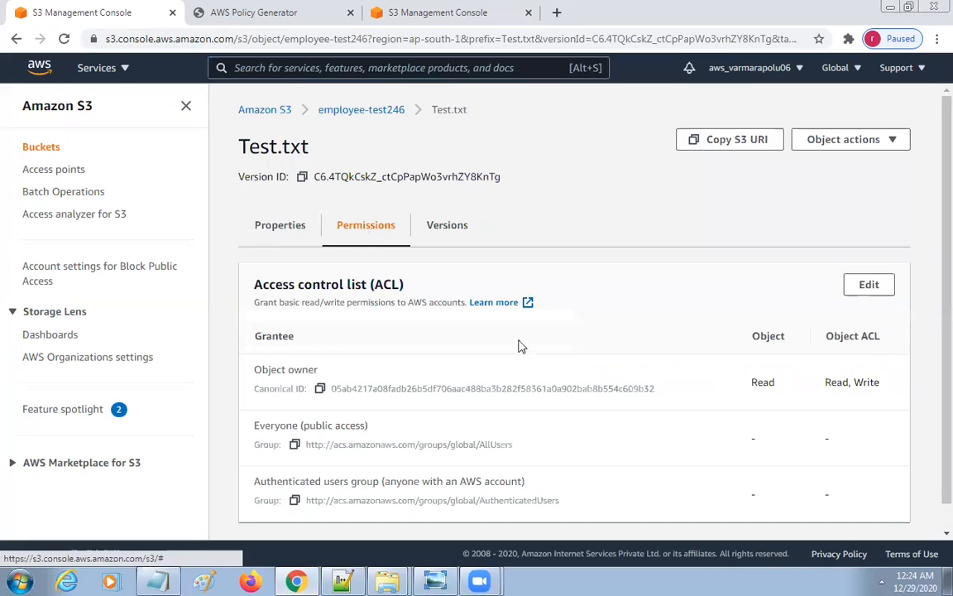
{"action": "scroll", "coordinate": [546, 368], "scroll_direction": "down", "scroll_amount": 1}
{"action": "scroll", "coordinate": [569, 383], "scroll_direction": "up", "scroll_amount": 1}
{"action": "left_click", "coordinate": [282, 234]}
{"action": "left_click", "coordinate": [370, 224]}
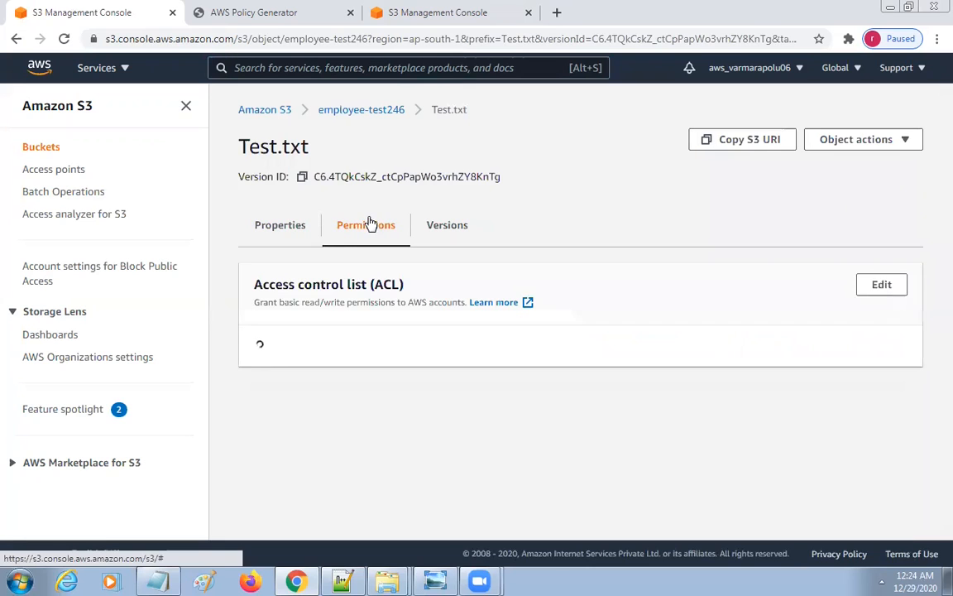
- Edit the version's access control list to grant Everyone (public access) Read on the object and its ACL, acknowledge the effects, and save
{"action": "left_click", "coordinate": [875, 288]}
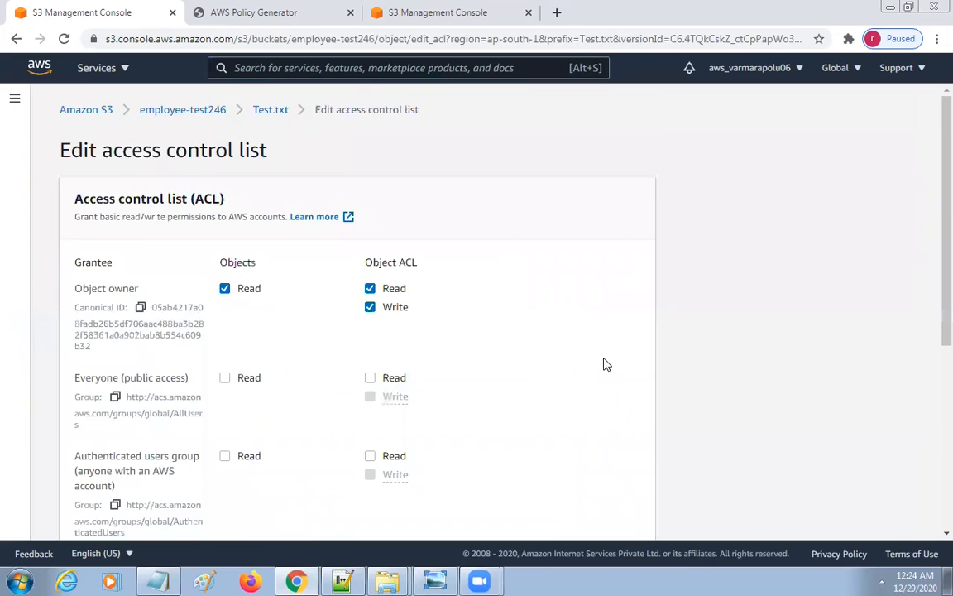
{"action": "scroll", "coordinate": [605, 364], "scroll_direction": "down", "scroll_amount": 4}
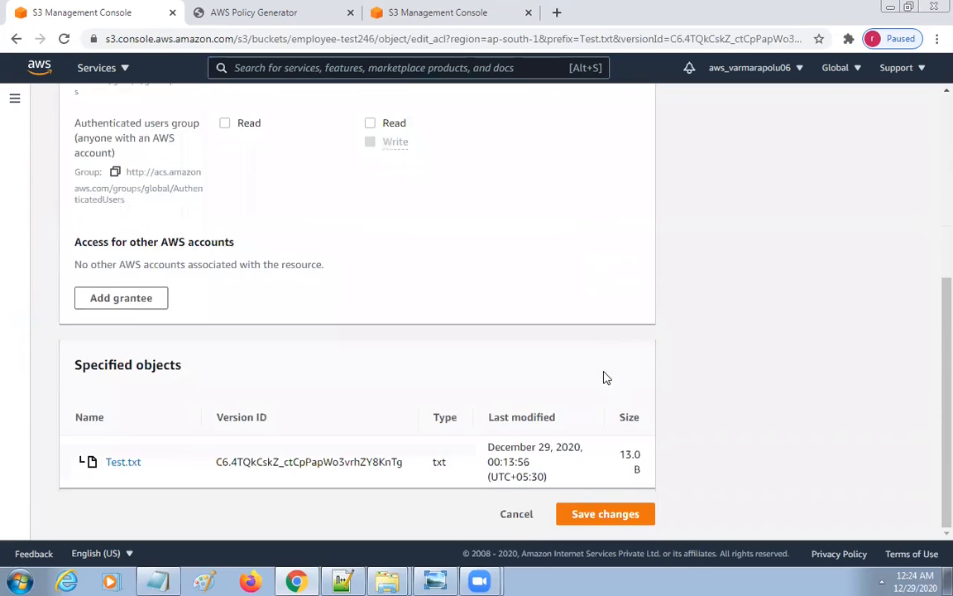
{"action": "scroll", "coordinate": [605, 379], "scroll_direction": "up", "scroll_amount": 3}
{"action": "left_click", "coordinate": [225, 269]}
{"action": "left_click", "coordinate": [369, 269]}
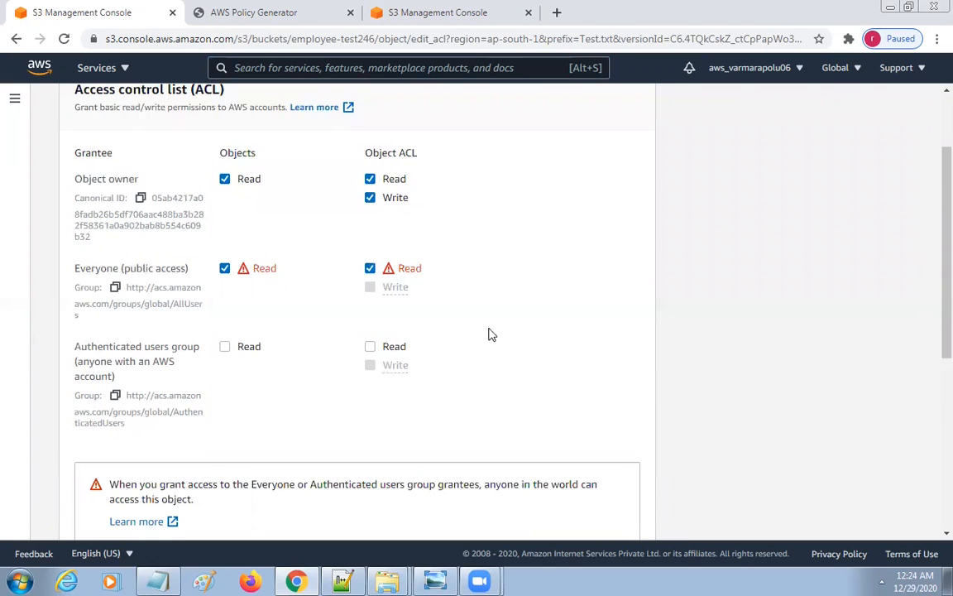
{"action": "scroll", "coordinate": [515, 340], "scroll_direction": "down", "scroll_amount": 5}
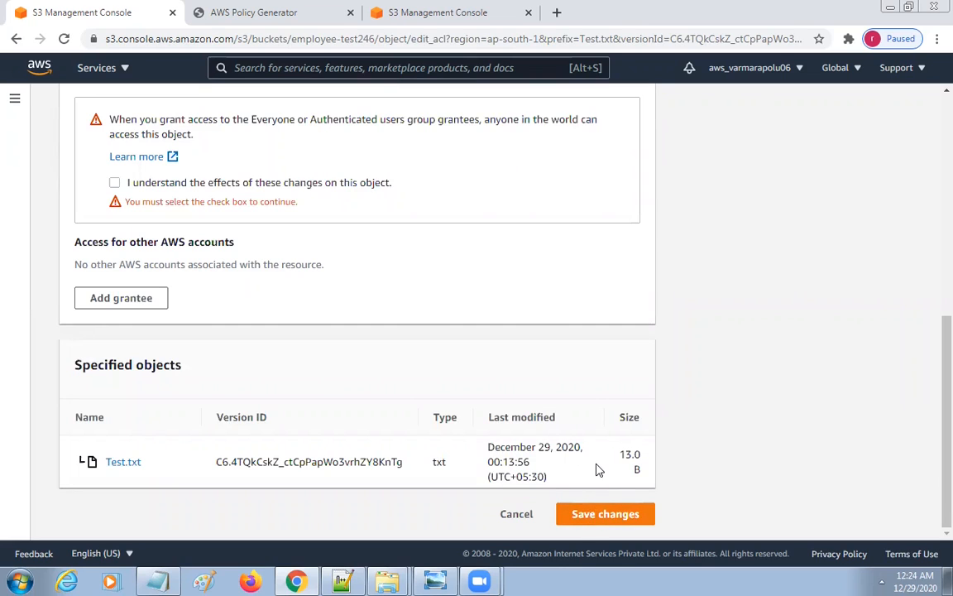
{"action": "scroll", "coordinate": [596, 456], "scroll_direction": "up", "scroll_amount": 4}
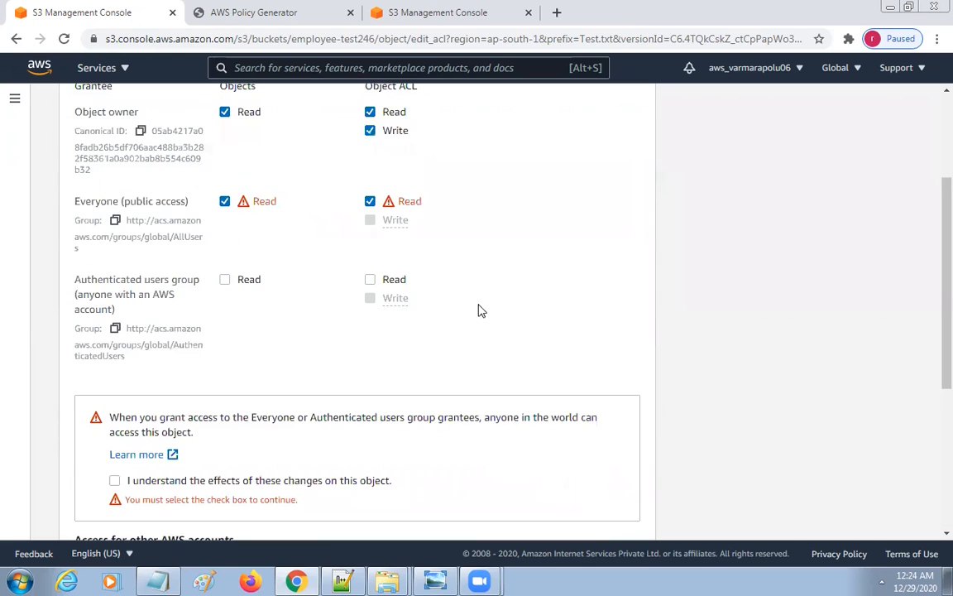
{"action": "scroll", "coordinate": [480, 318], "scroll_direction": "up", "scroll_amount": 3}
{"action": "scroll", "coordinate": [501, 397], "scroll_direction": "down", "scroll_amount": 3}
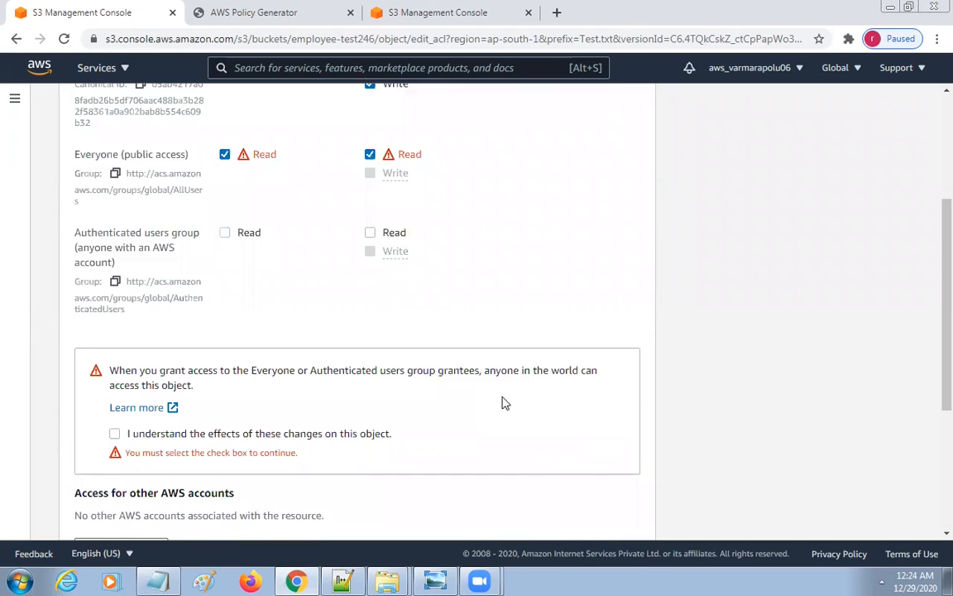
{"action": "left_click", "coordinate": [114, 432]}
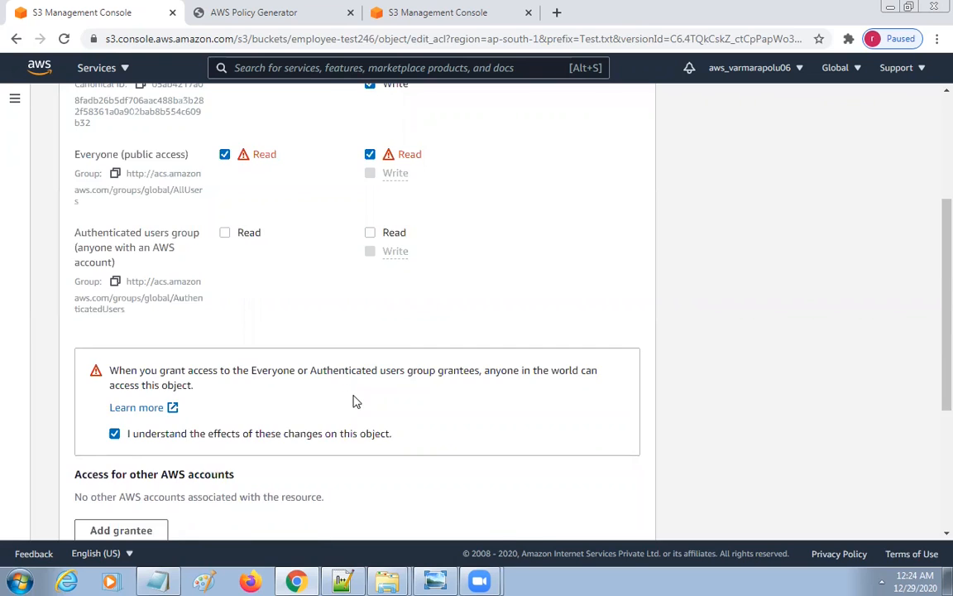
{"action": "scroll", "coordinate": [354, 402], "scroll_direction": "down", "scroll_amount": 3}
{"action": "left_click", "coordinate": [585, 513]}
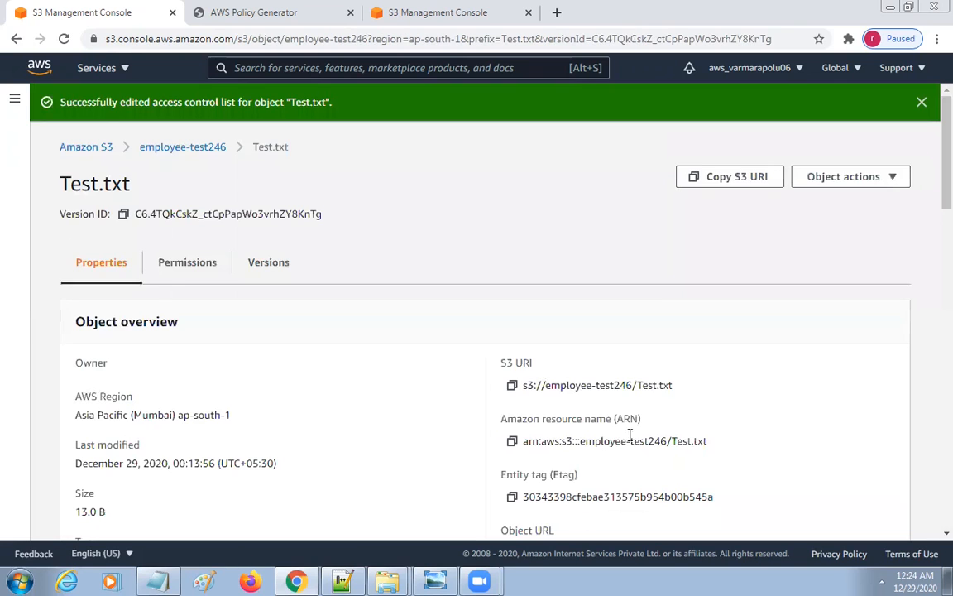
- Return to employee-test246, list all object versions, and reopen the Test.txt version dated 00:13:56
{"action": "scroll", "coordinate": [752, 386], "scroll_direction": "down", "scroll_amount": 10}
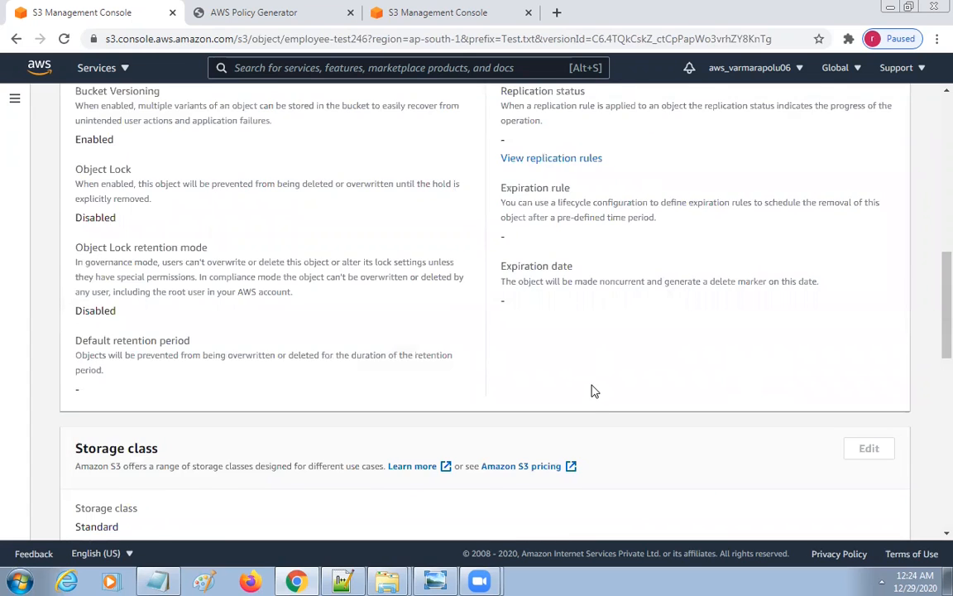
{"action": "scroll", "coordinate": [592, 389], "scroll_direction": "down", "scroll_amount": 5}
{"action": "scroll", "coordinate": [650, 434], "scroll_direction": "down", "scroll_amount": 3}
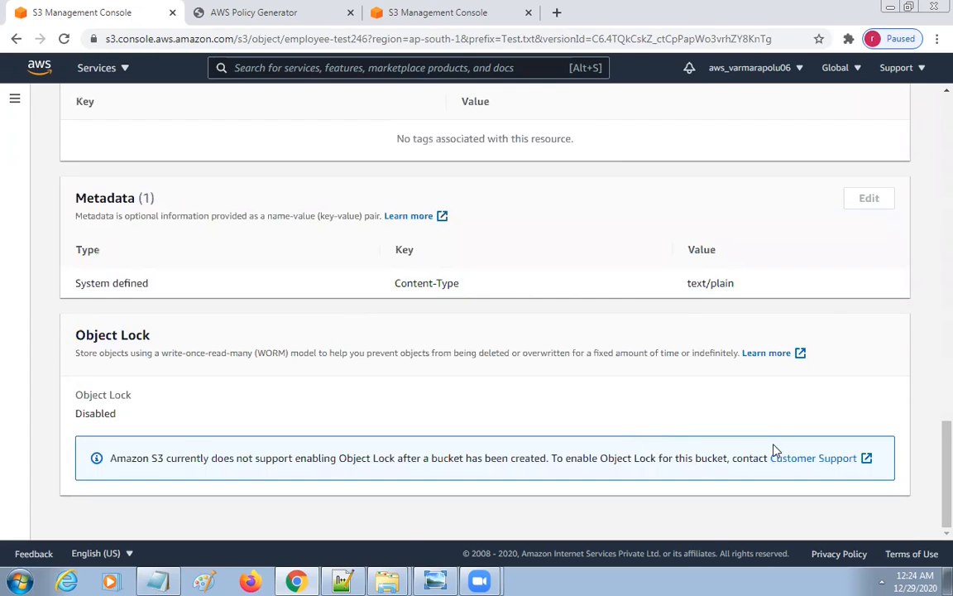
{"action": "scroll", "coordinate": [775, 449], "scroll_direction": "up", "scroll_amount": 18}
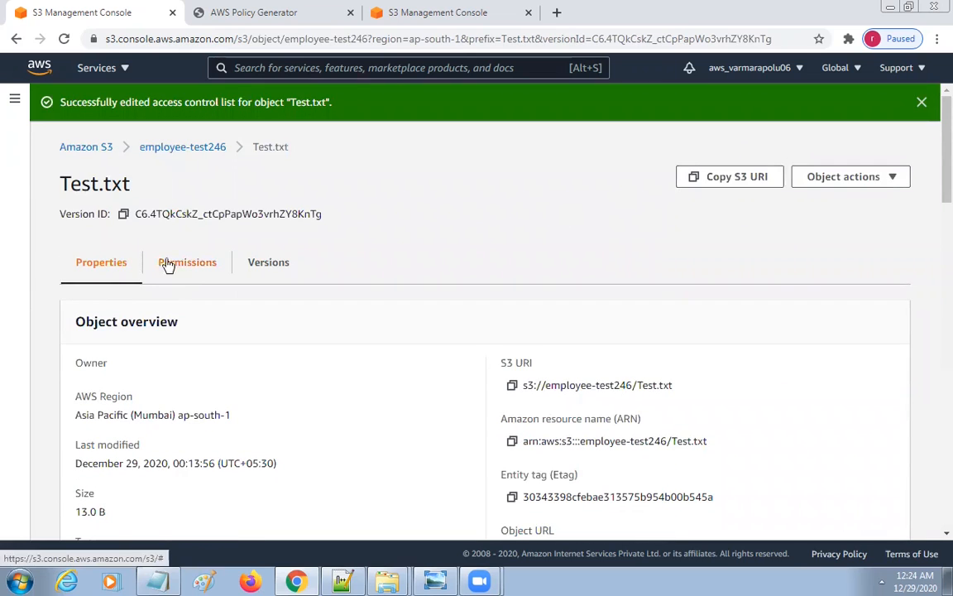
{"action": "left_click", "coordinate": [198, 154]}
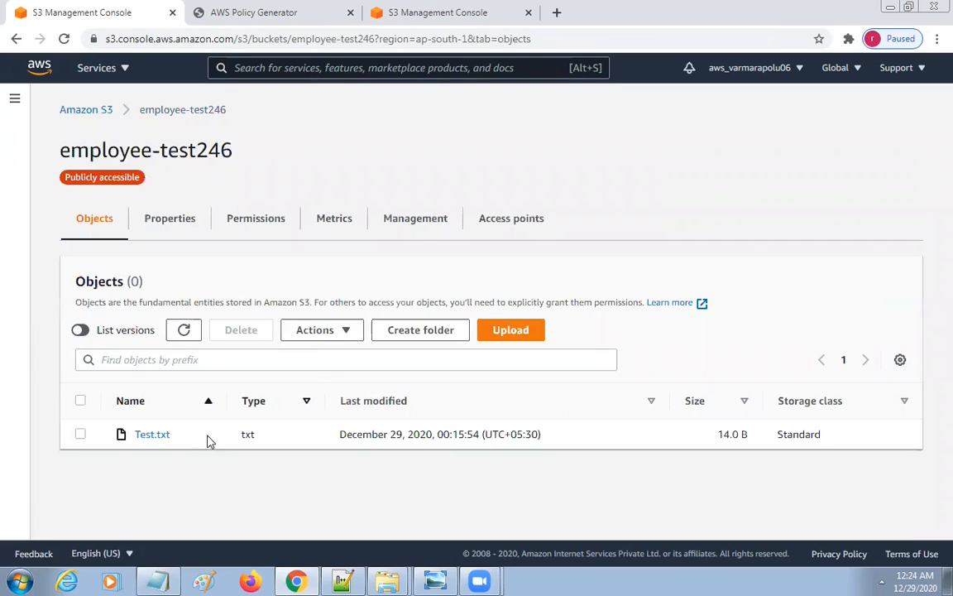
{"action": "left_click", "coordinate": [80, 330]}
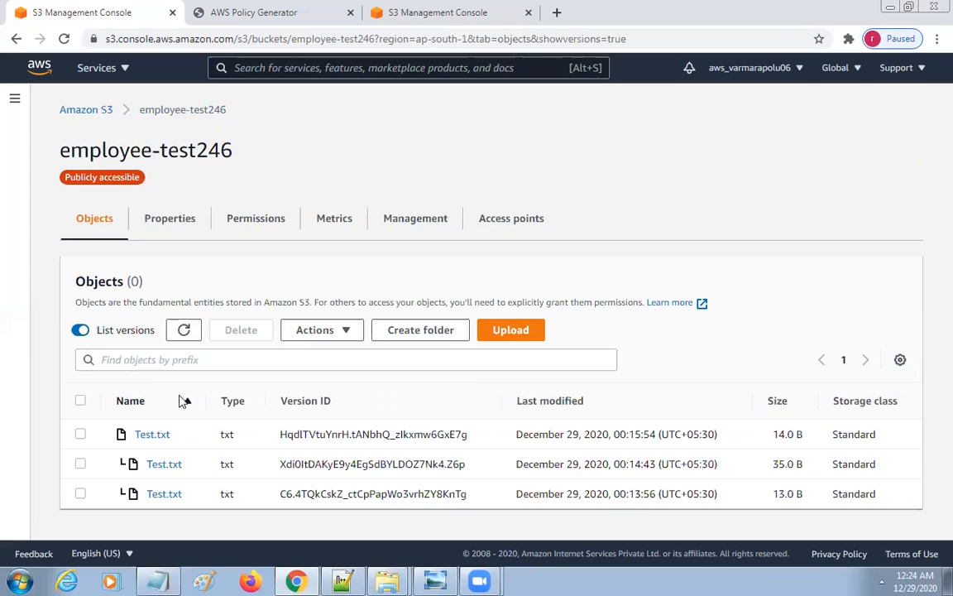
{"action": "left_click", "coordinate": [165, 494]}
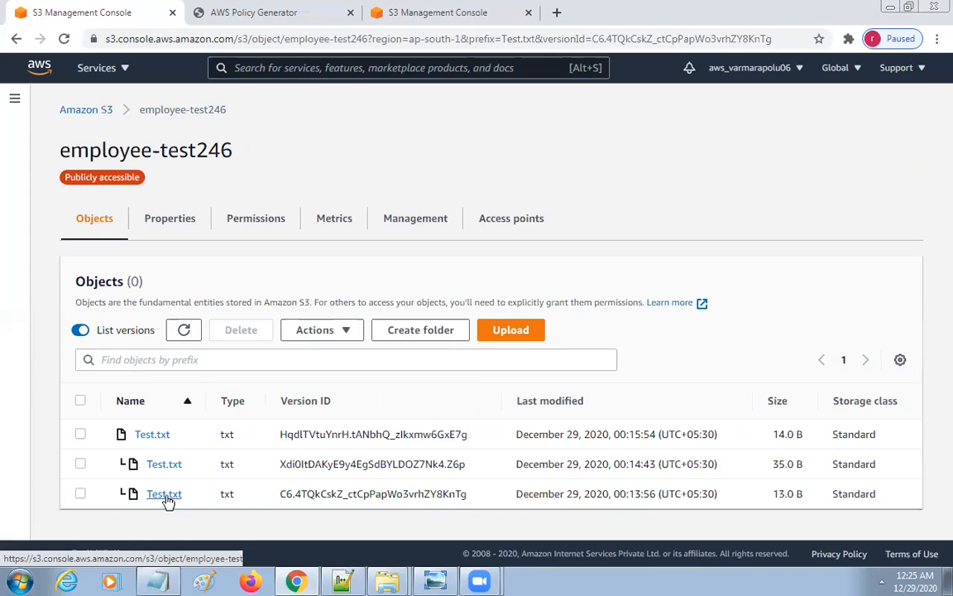
- Copy the version's object URL, load it in a separate browser tab, and highlight the text it serves
{"action": "scroll", "coordinate": [618, 390], "scroll_direction": "down", "scroll_amount": 6}
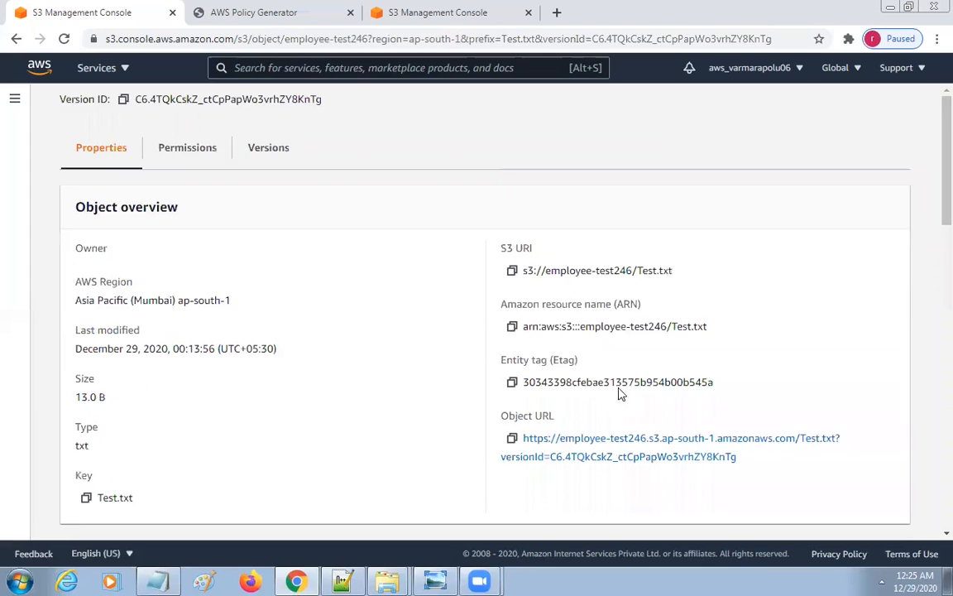
{"action": "scroll", "coordinate": [612, 430], "scroll_direction": "down", "scroll_amount": 6}
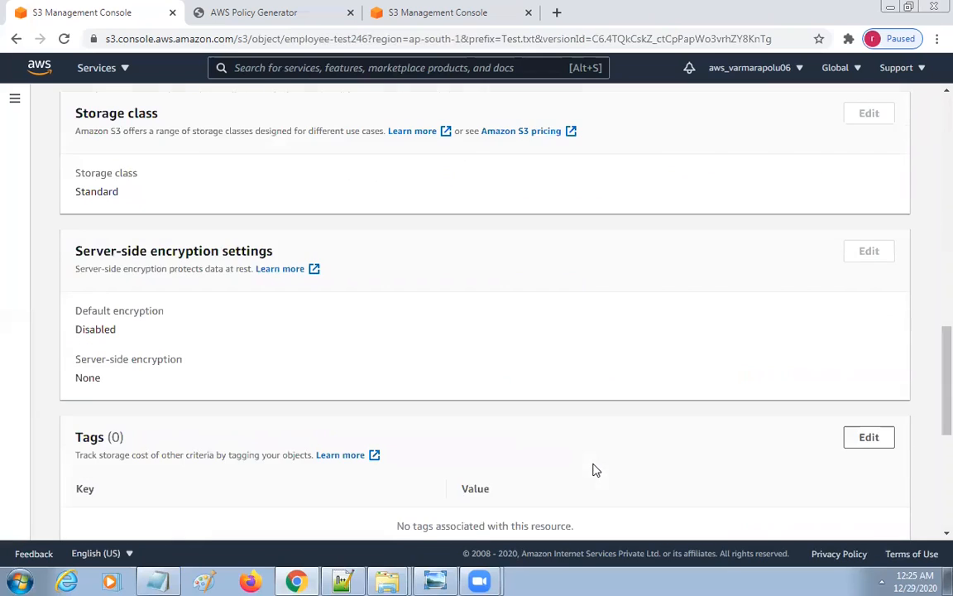
{"action": "scroll", "coordinate": [593, 459], "scroll_direction": "down", "scroll_amount": 5}
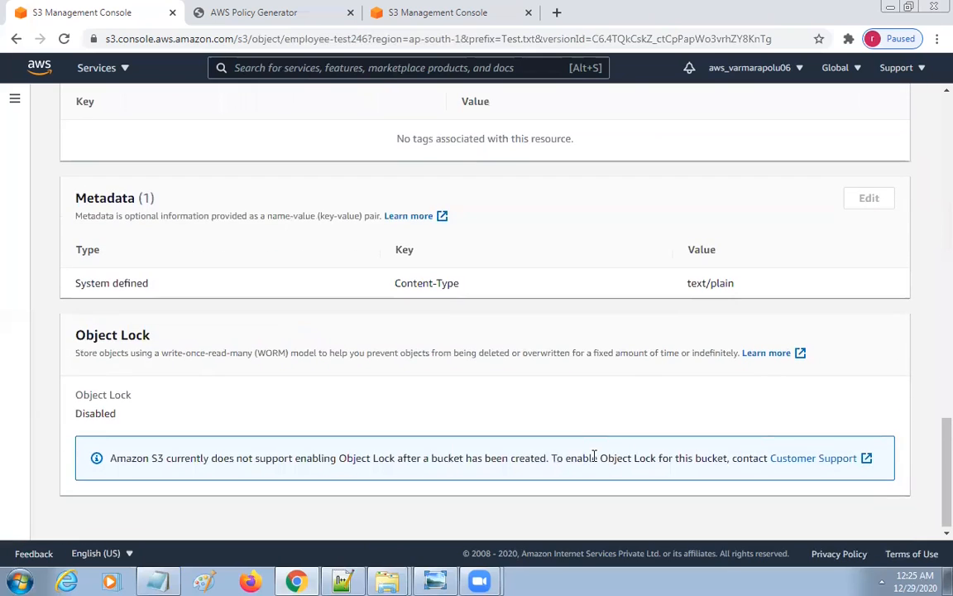
{"action": "scroll", "coordinate": [593, 455], "scroll_direction": "up", "scroll_amount": 15}
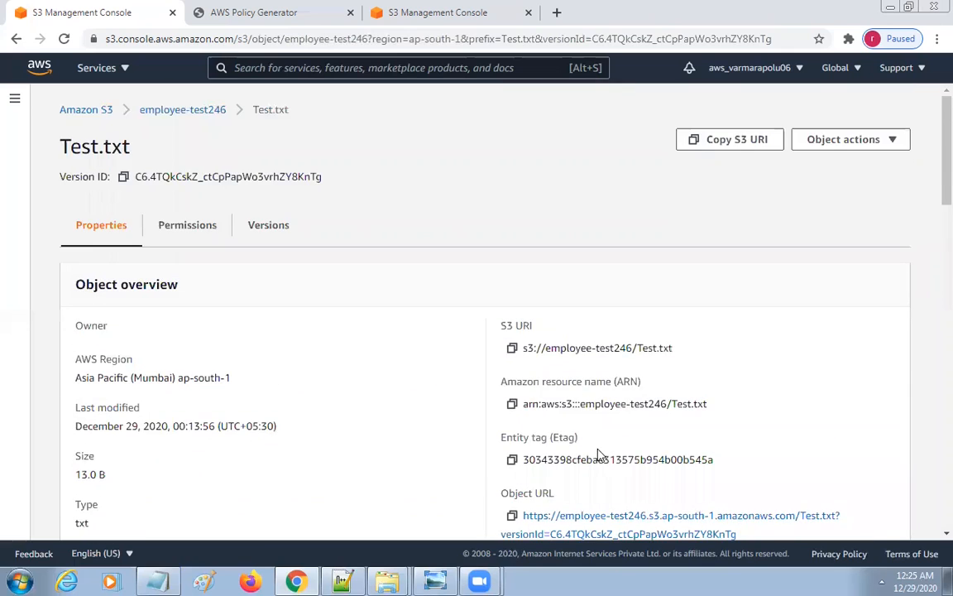
{"action": "scroll", "coordinate": [599, 455], "scroll_direction": "down", "scroll_amount": 3}
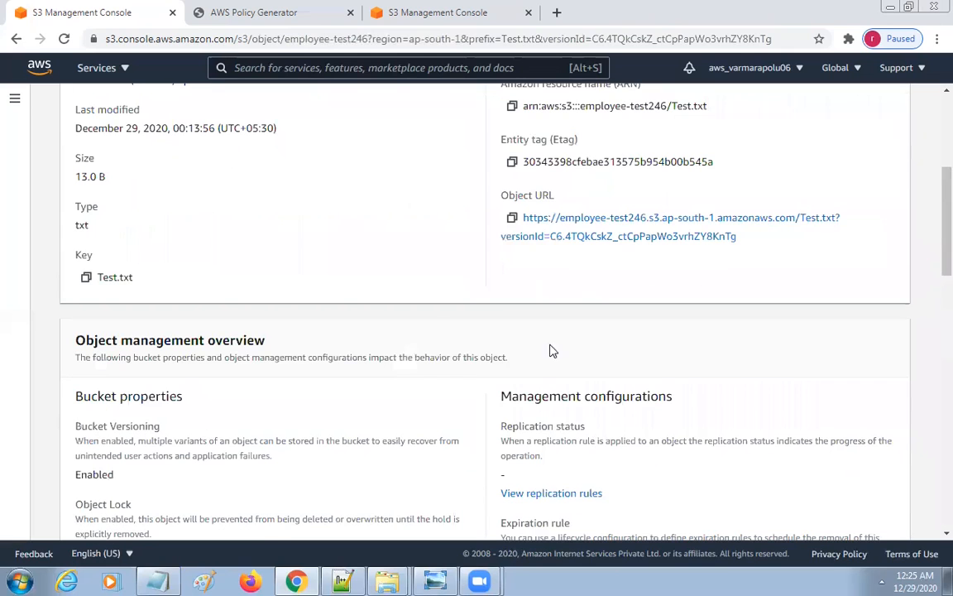
{"action": "left_click", "coordinate": [512, 220]}
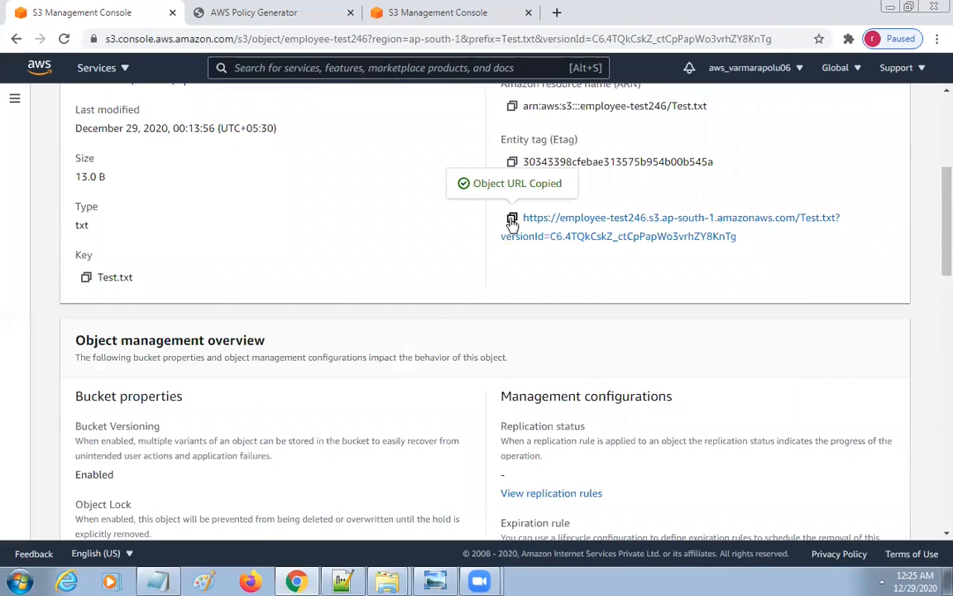
{"action": "left_click", "coordinate": [556, 16]}
{"action": "key", "text": "ctrl+v"}
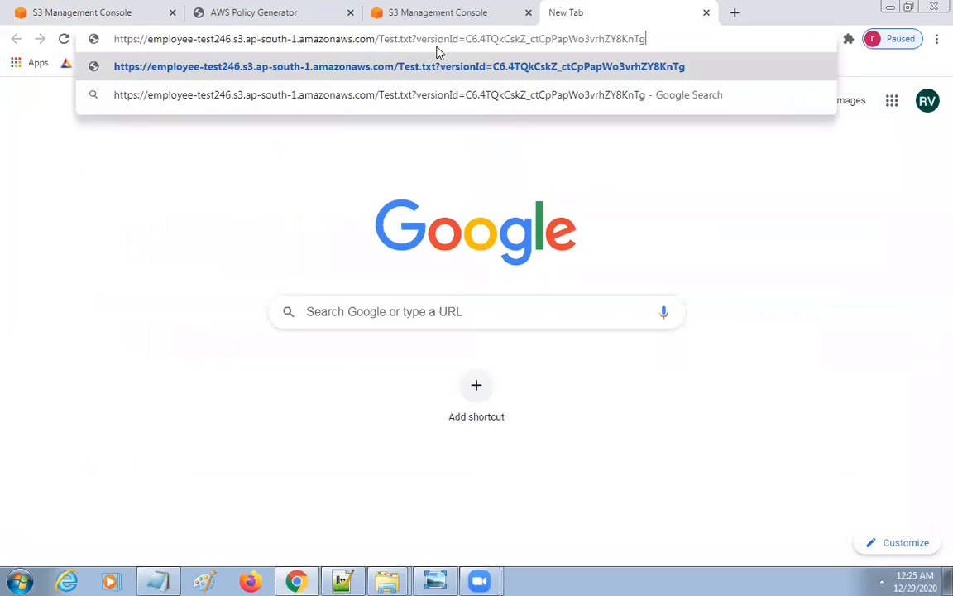
{"action": "left_click", "coordinate": [516, 67]}
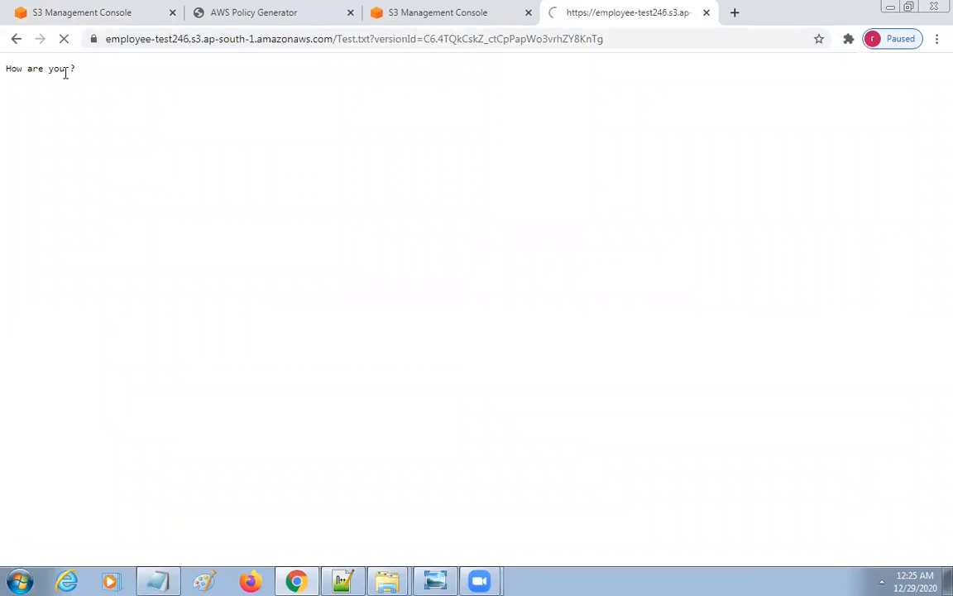
{"action": "left_click_drag", "start_coordinate": [82, 76], "coordinate": [3, 73]}
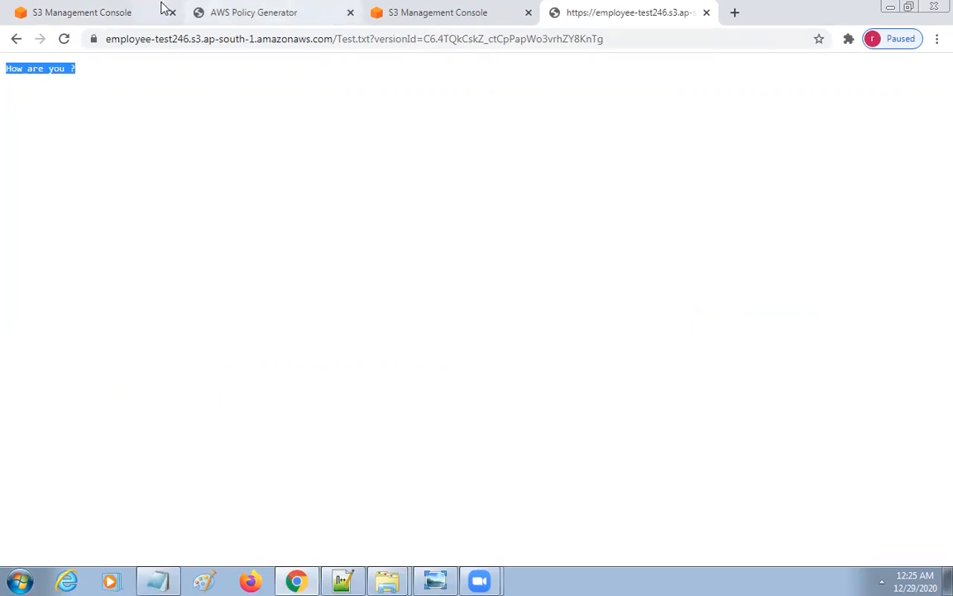
- In the other S3 console tab, reopen employee-test246 through the bucket list and list all versions of its objects
{"action": "left_click", "coordinate": [400, 14]}
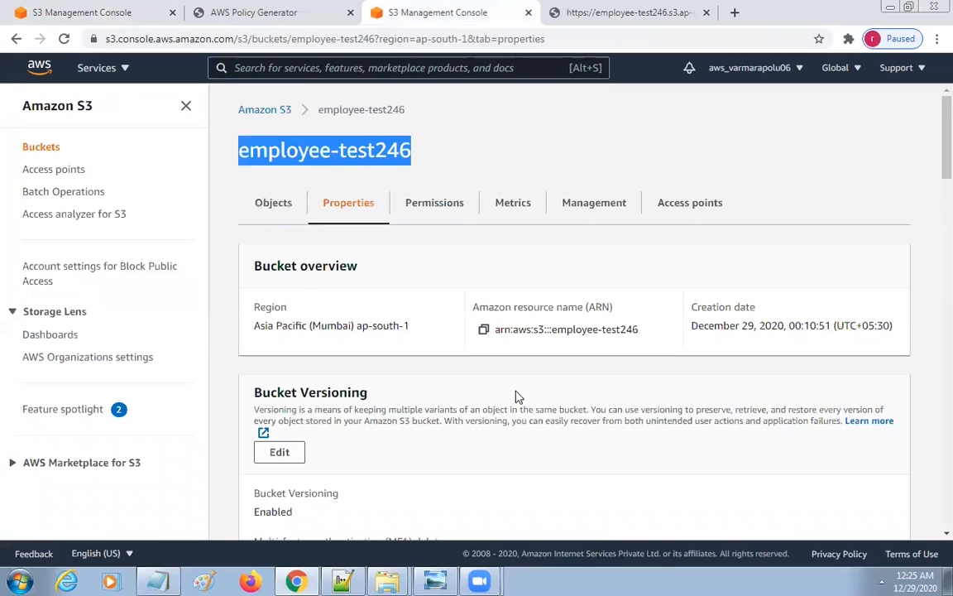
{"action": "scroll", "coordinate": [541, 375], "scroll_direction": "down", "scroll_amount": 5}
{"action": "scroll", "coordinate": [558, 385], "scroll_direction": "up", "scroll_amount": 4}
{"action": "scroll", "coordinate": [346, 126], "scroll_direction": "up", "scroll_amount": 1}
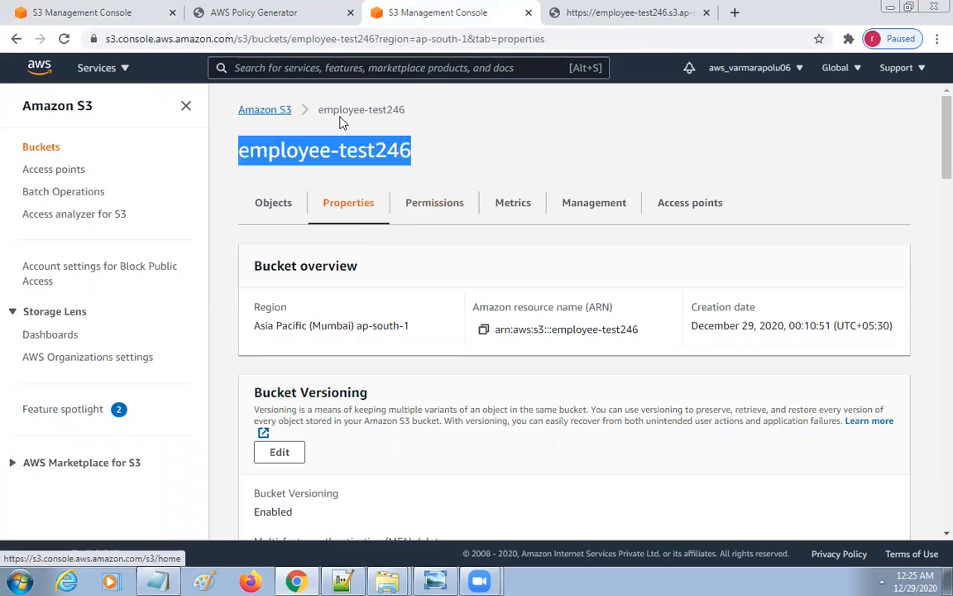
{"action": "left_click", "coordinate": [258, 113]}
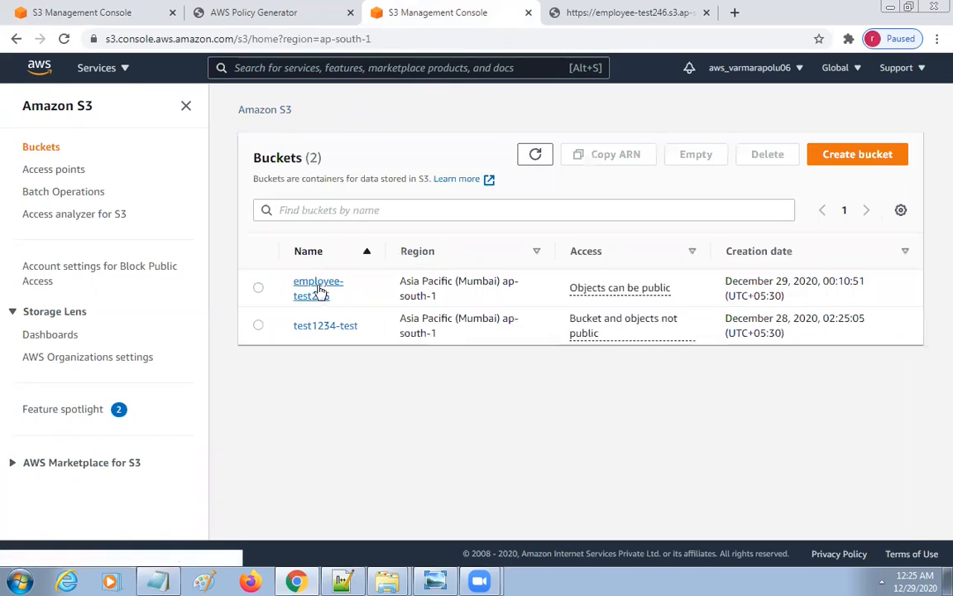
{"action": "left_click", "coordinate": [319, 289]}
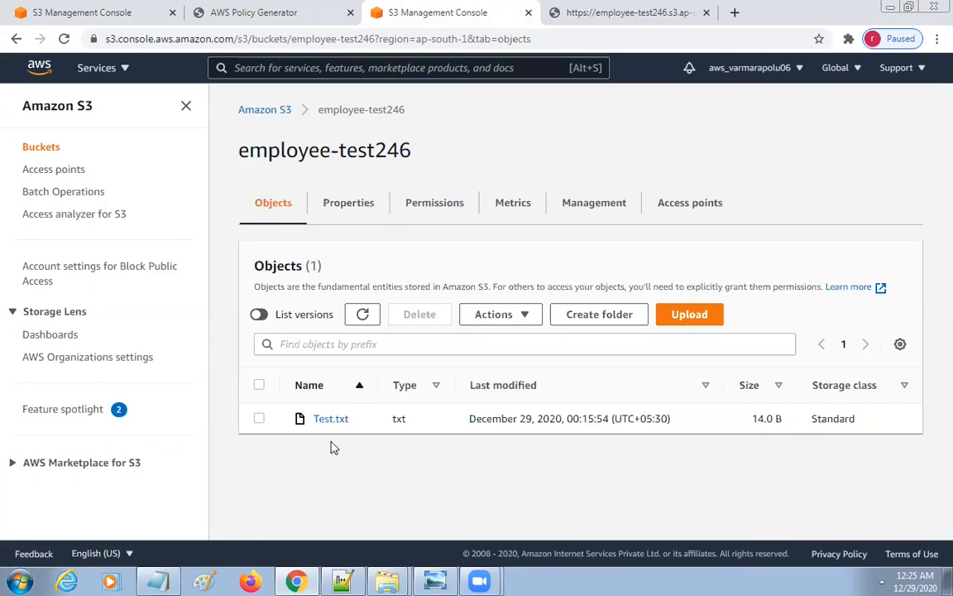
{"action": "left_click", "coordinate": [260, 315]}
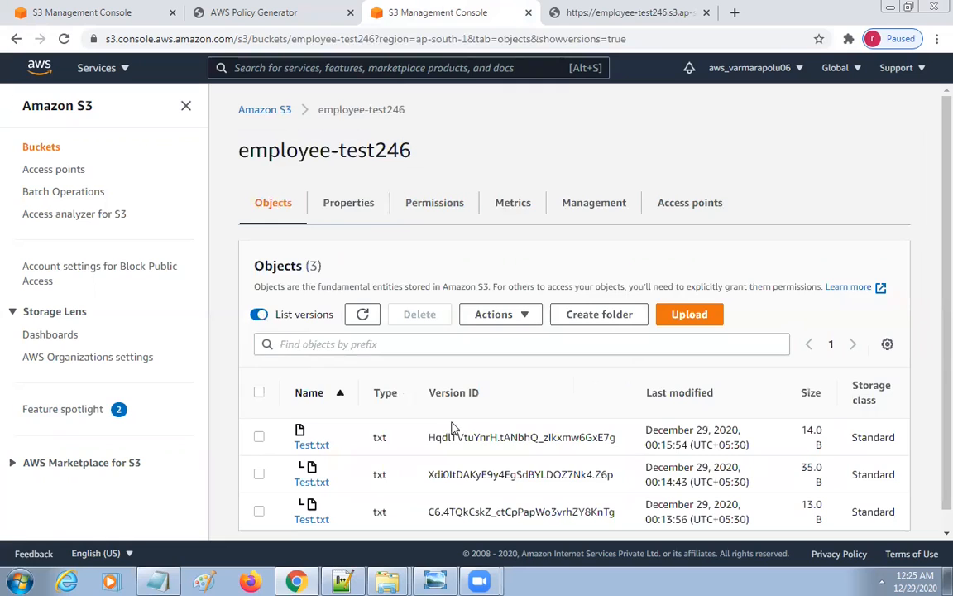
- Open the Test.txt version dated 00:14:43 and copy its object URL from the object overview
{"action": "scroll", "coordinate": [447, 413], "scroll_direction": "down", "scroll_amount": 1}
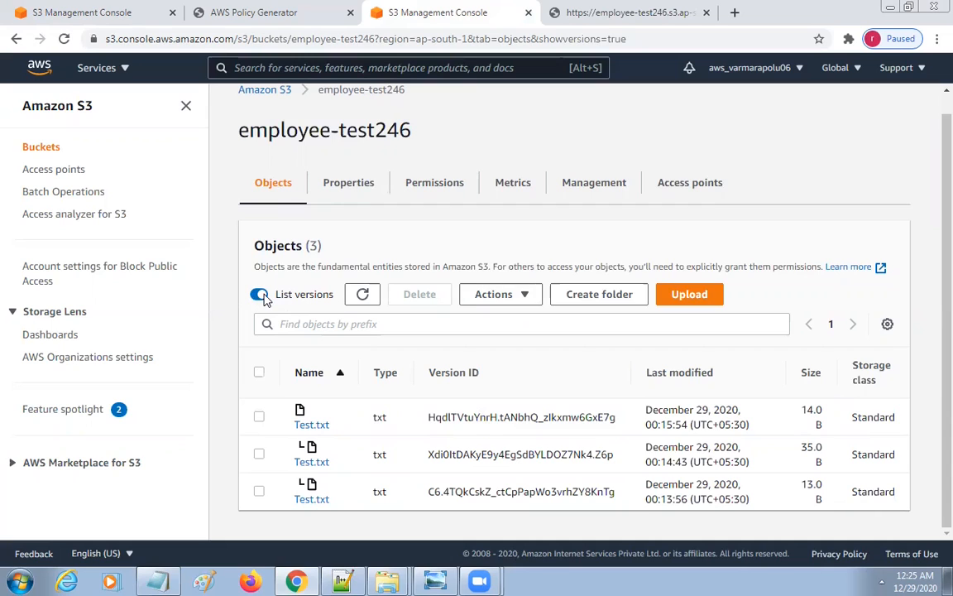
{"action": "left_click", "coordinate": [317, 462]}
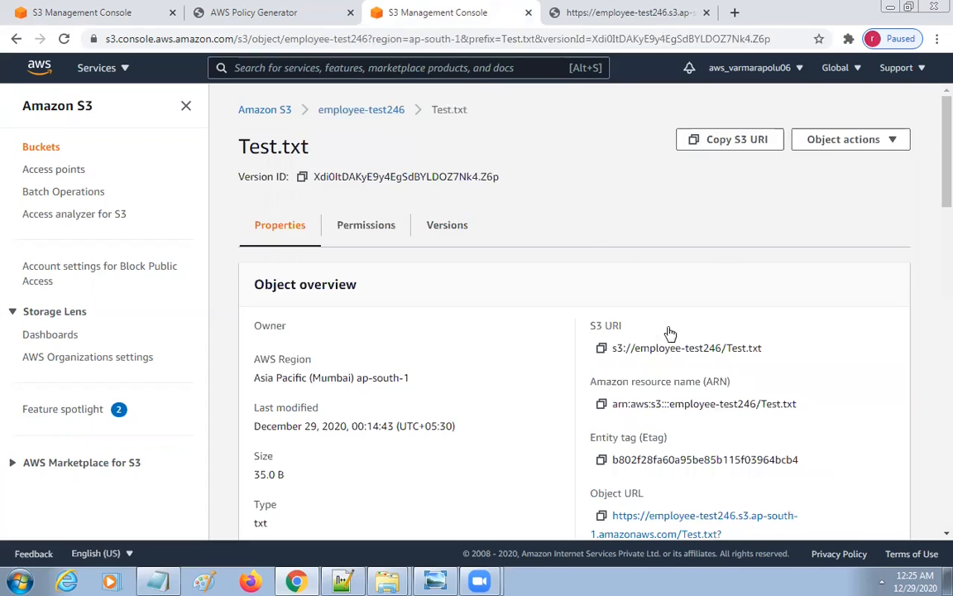
{"action": "scroll", "coordinate": [696, 358], "scroll_direction": "down", "scroll_amount": 10}
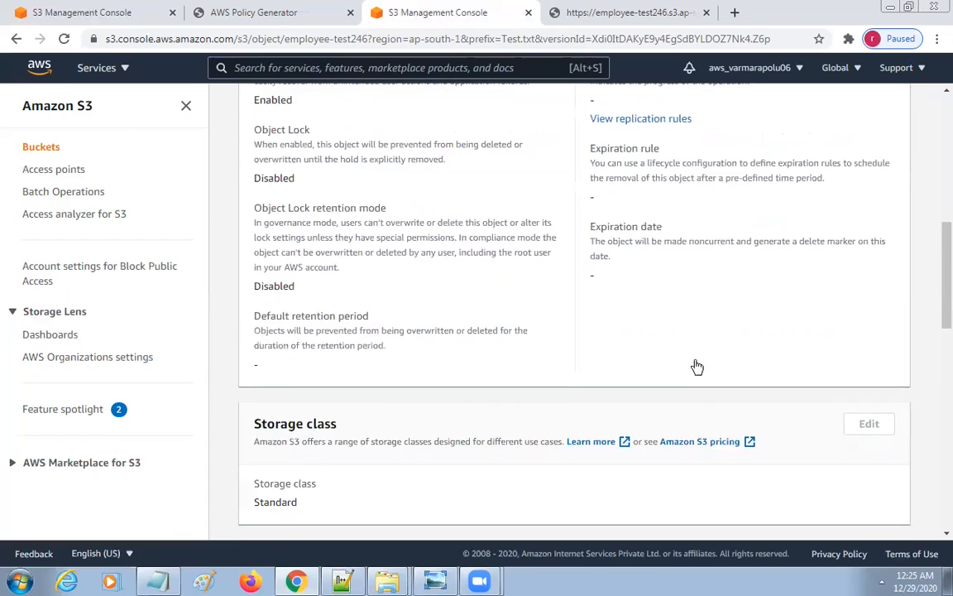
{"action": "scroll", "coordinate": [698, 366], "scroll_direction": "down", "scroll_amount": 7}
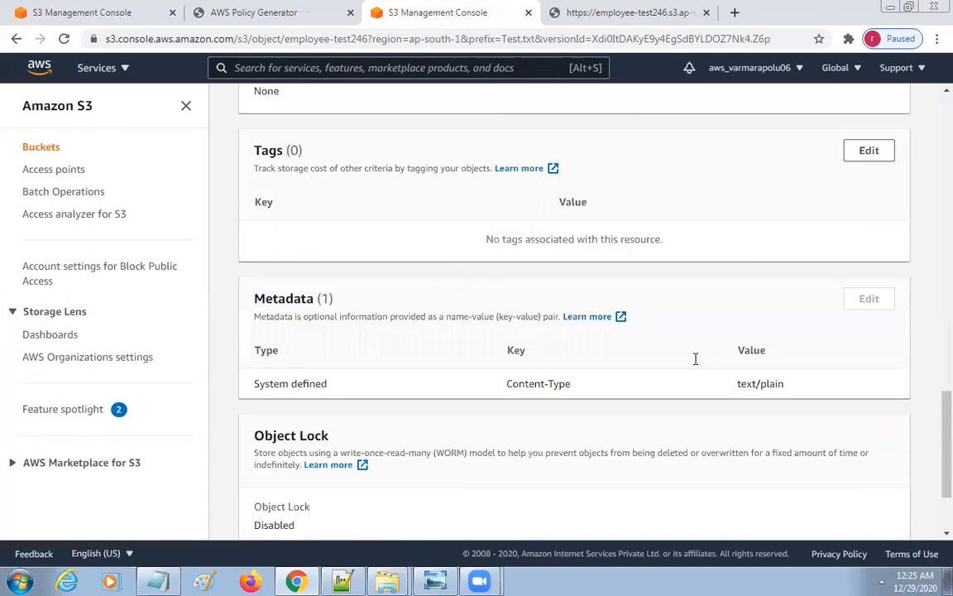
{"action": "scroll", "coordinate": [696, 359], "scroll_direction": "down", "scroll_amount": 2}
{"action": "scroll", "coordinate": [698, 366], "scroll_direction": "up", "scroll_amount": 6}
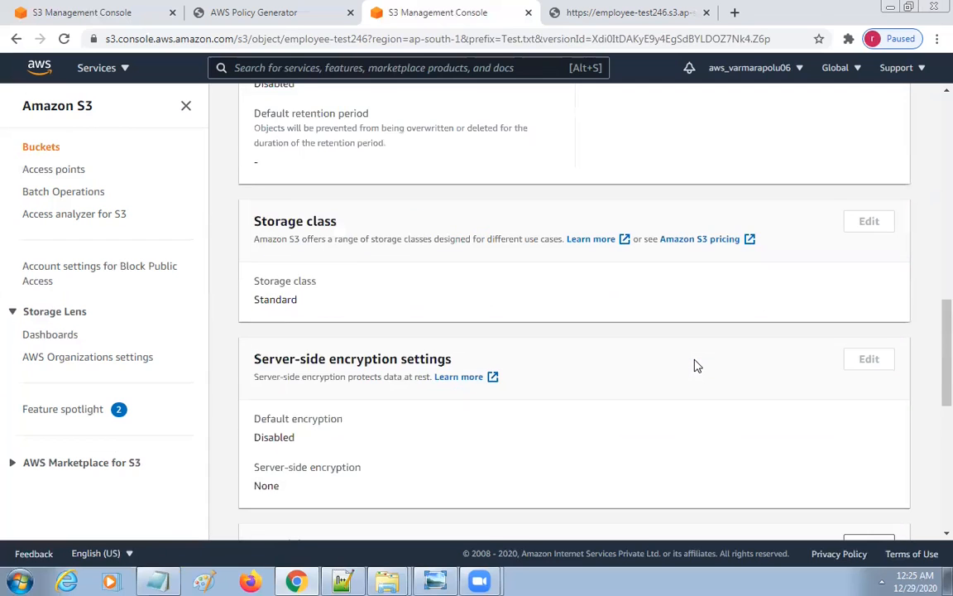
{"action": "scroll", "coordinate": [696, 365], "scroll_direction": "up", "scroll_amount": 3}
{"action": "scroll", "coordinate": [697, 367], "scroll_direction": "up", "scroll_amount": 4}
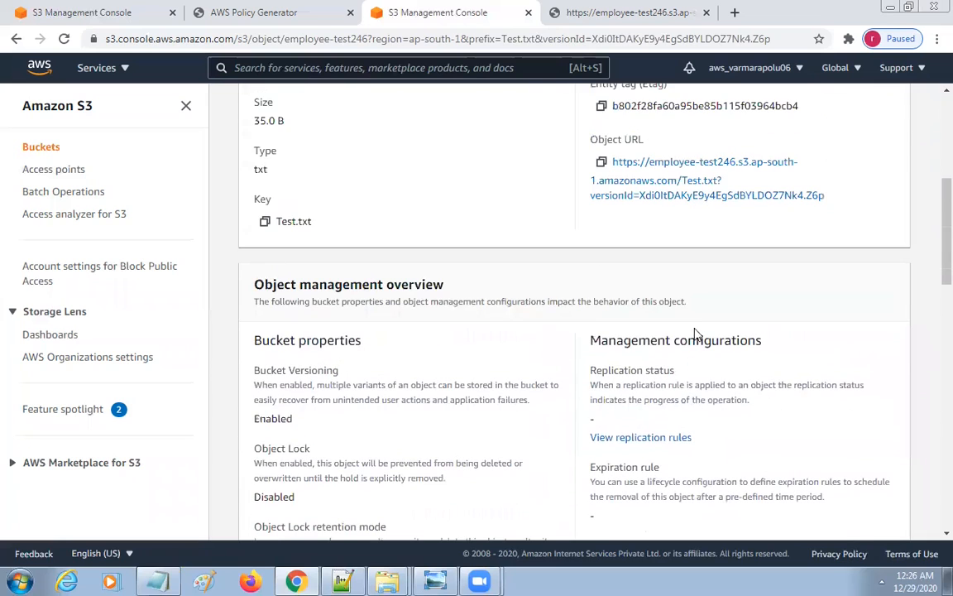
{"action": "left_click", "coordinate": [602, 161]}
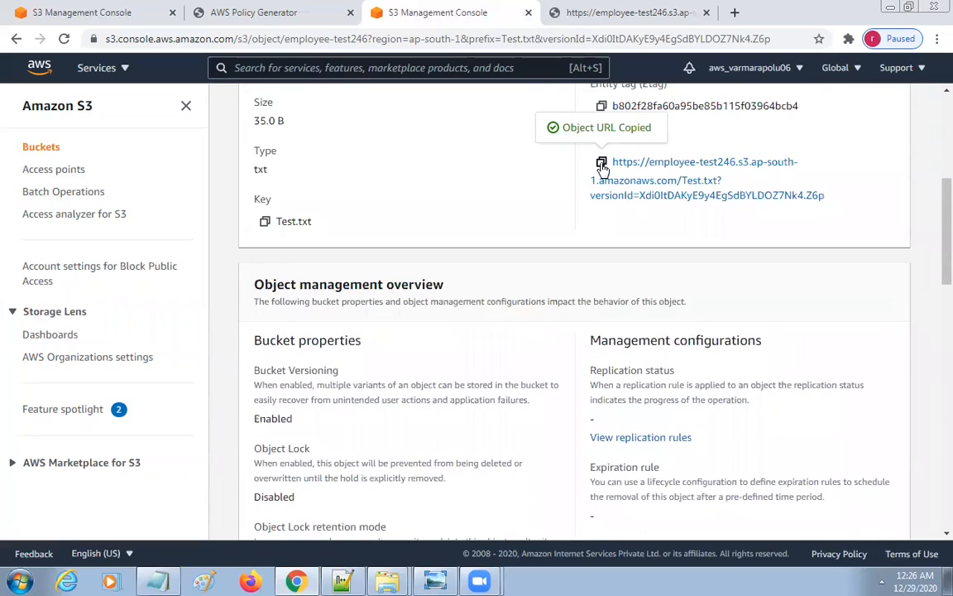
- Load the copied version URL in a new browser tab
{"action": "left_click", "coordinate": [734, 14]}
{"action": "key", "text": "ctrl+v"}
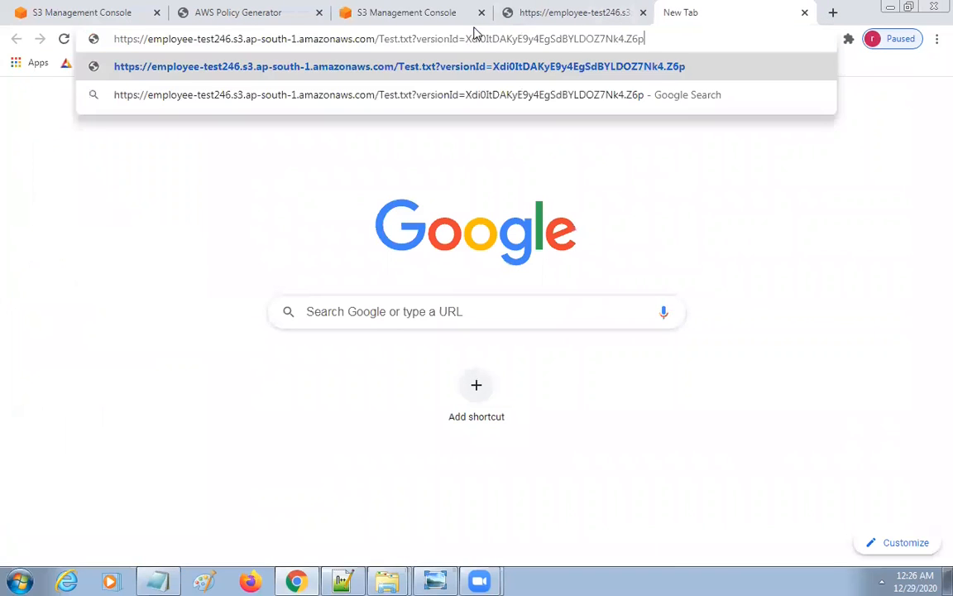
{"action": "key", "text": "Return"}
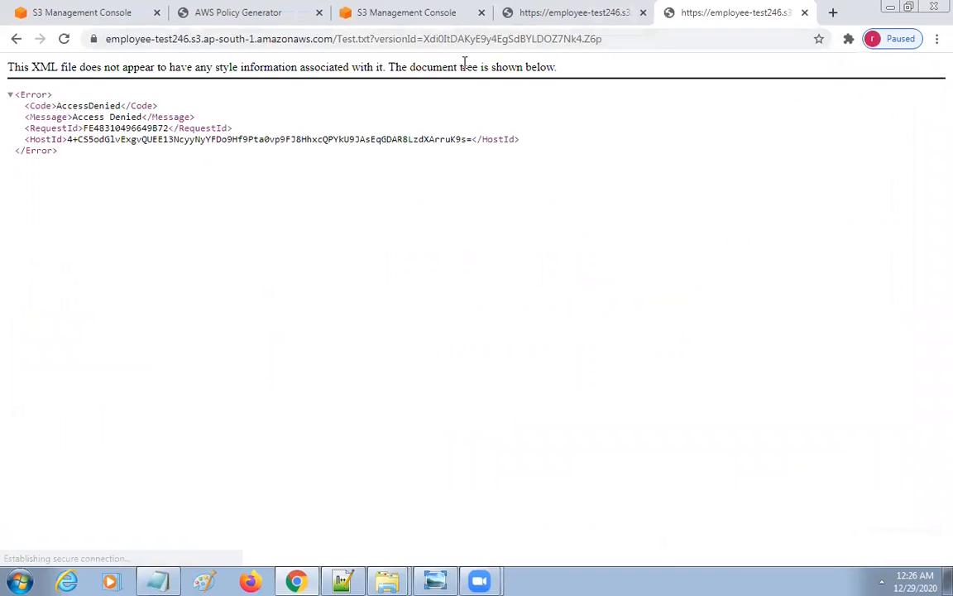
- Compare the two version URL tabs, close the policy JSON document in AWS Policy Generator, and return the newest tab to its blank page
{"action": "left_click", "coordinate": [536, 17]}
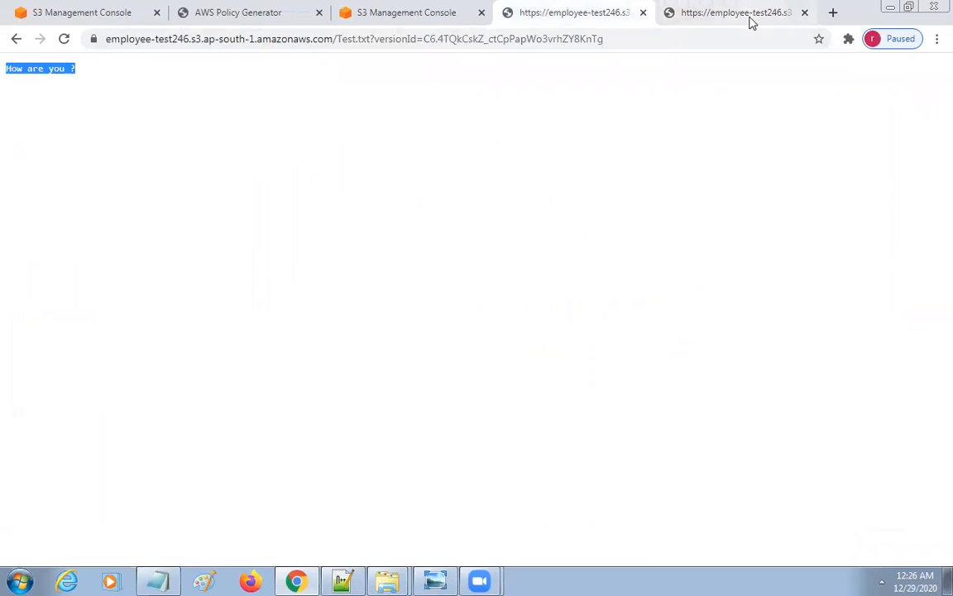
{"action": "left_click", "coordinate": [721, 12]}
{"action": "left_click", "coordinate": [283, 15]}
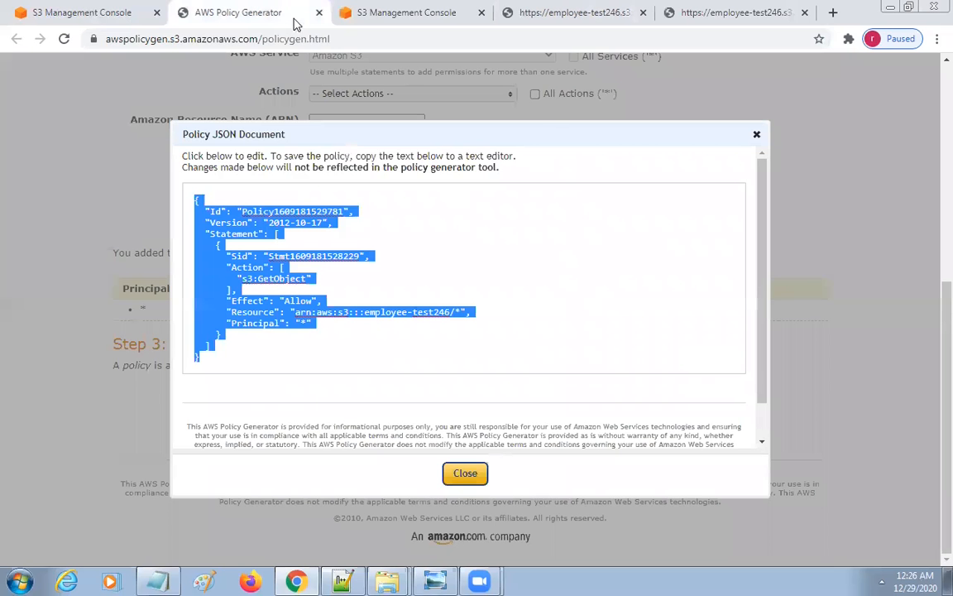
{"action": "left_click", "coordinate": [756, 134]}
{"action": "left_click", "coordinate": [731, 15]}
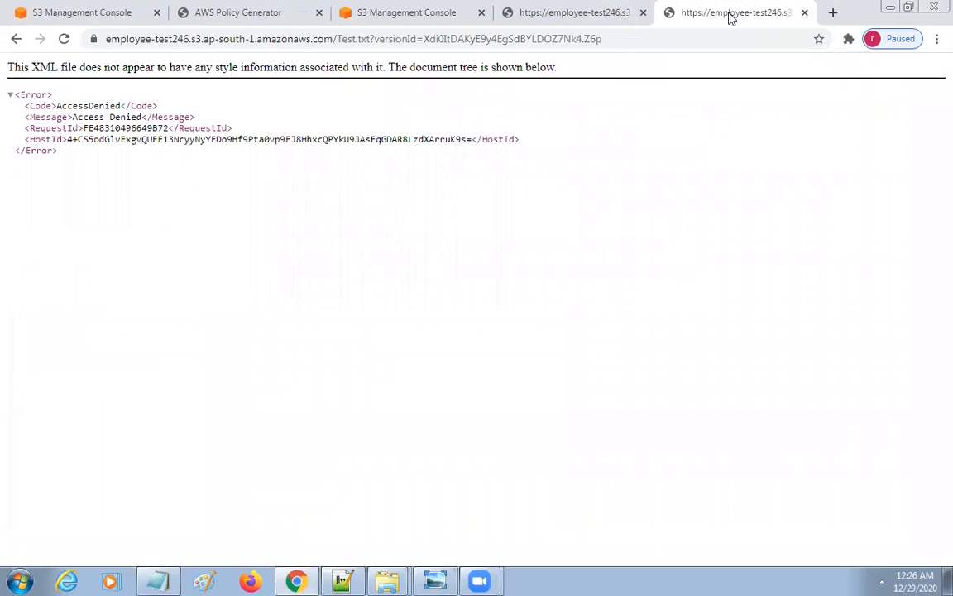
{"action": "left_click", "coordinate": [14, 39]}
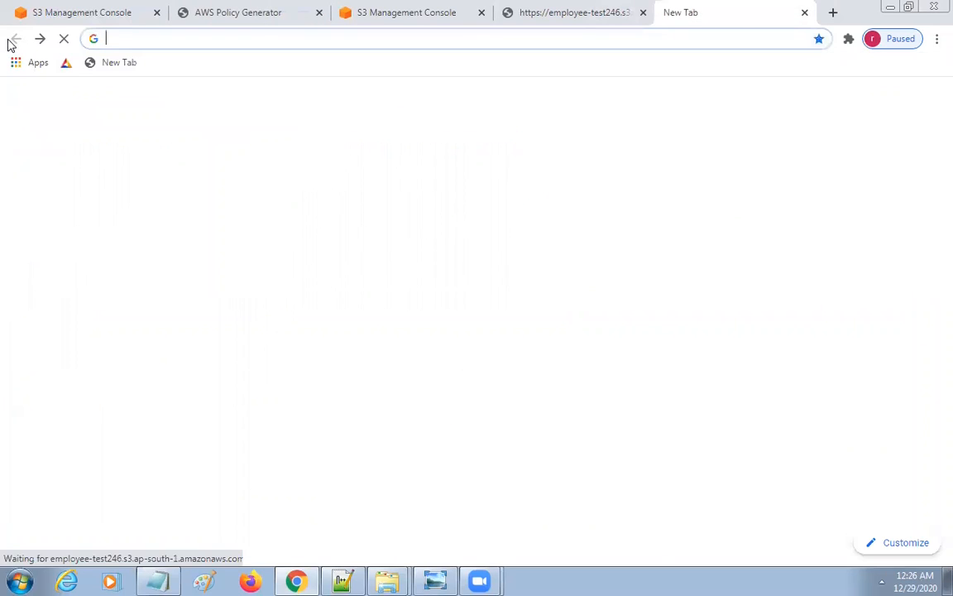
- In the first S3 console tab, review all properties of the Test.txt version dated 00:13:56
{"action": "left_click", "coordinate": [579, 14]}
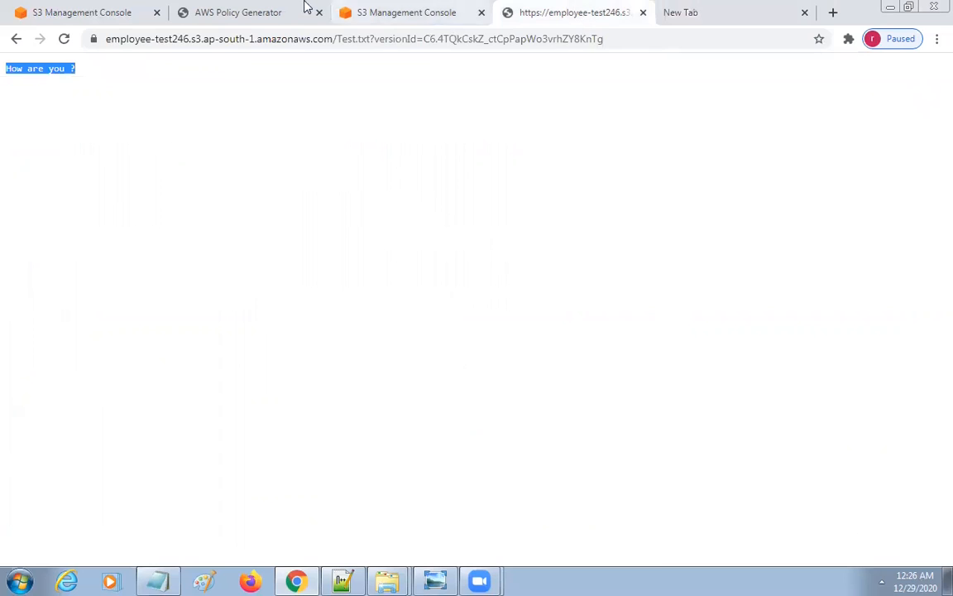
{"action": "left_click", "coordinate": [276, 11]}
{"action": "left_click", "coordinate": [106, 15]}
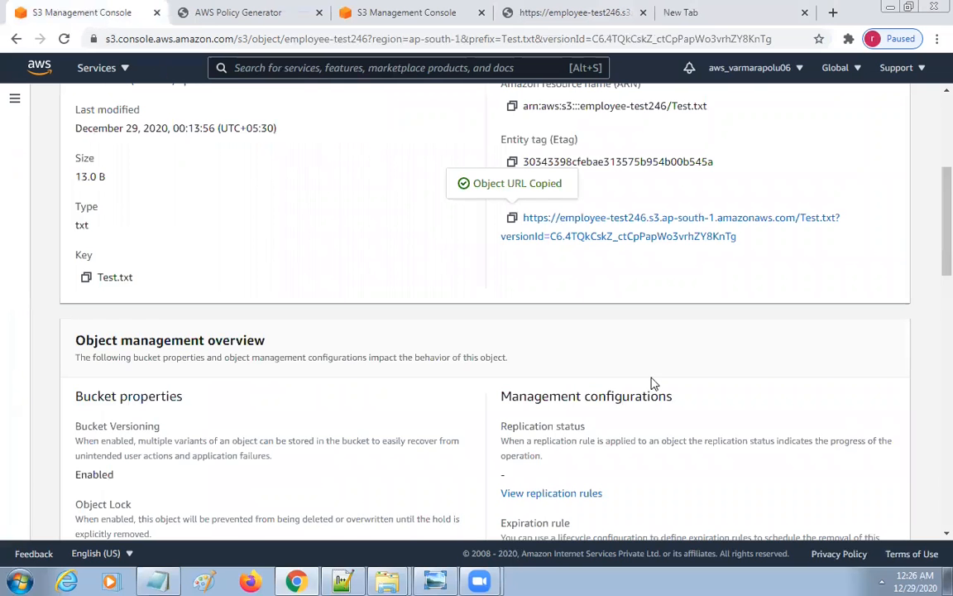
{"action": "scroll", "coordinate": [691, 439], "scroll_direction": "down", "scroll_amount": 8}
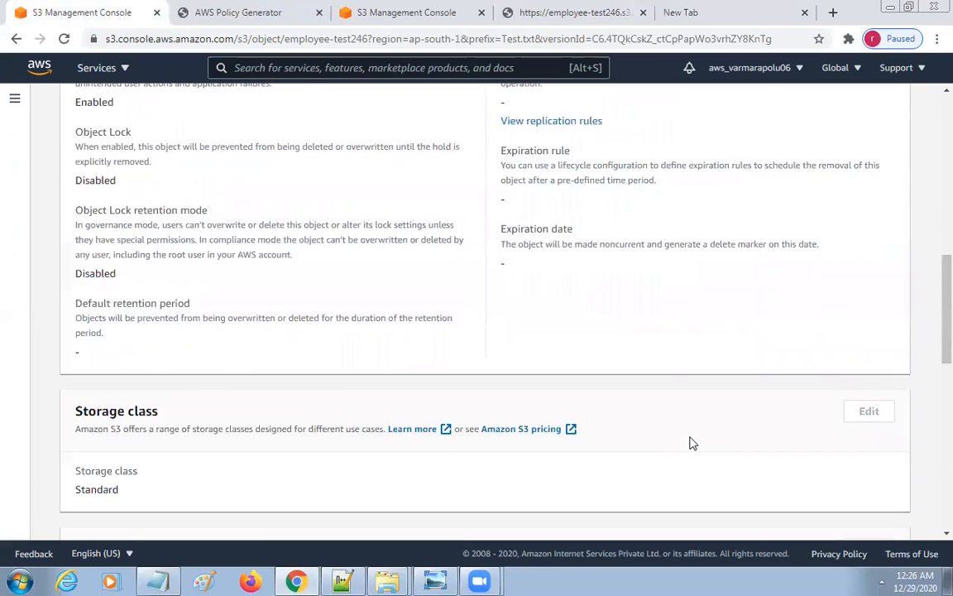
{"action": "scroll", "coordinate": [693, 441], "scroll_direction": "down", "scroll_amount": 3}
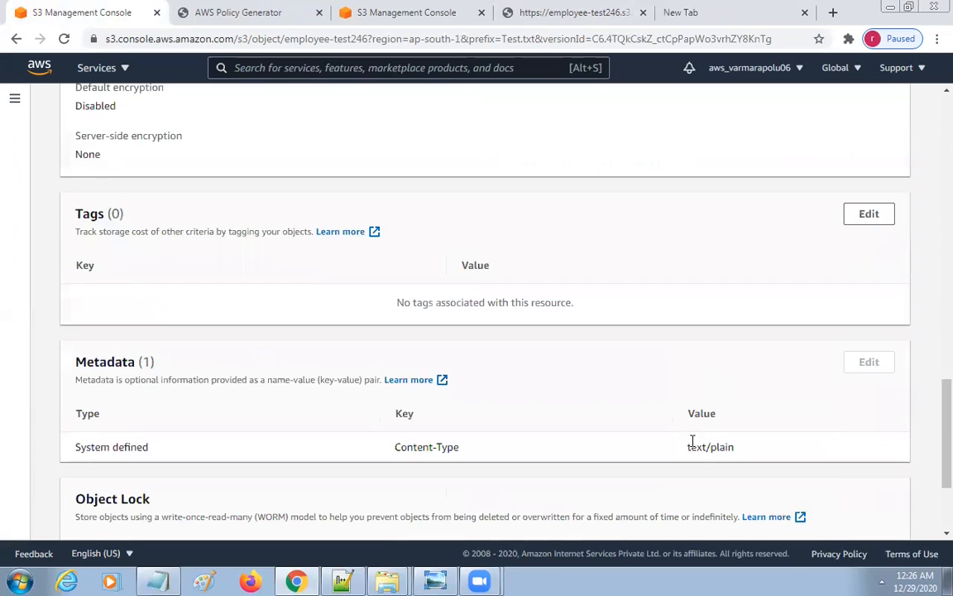
{"action": "scroll", "coordinate": [693, 443], "scroll_direction": "up", "scroll_amount": 3}
{"action": "scroll", "coordinate": [695, 448], "scroll_direction": "up", "scroll_amount": 3}
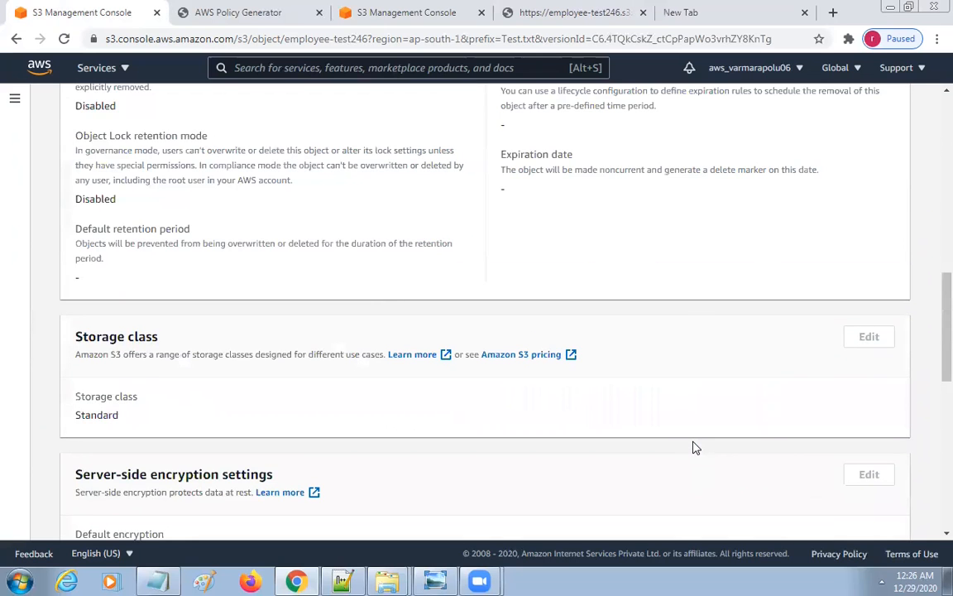
{"action": "scroll", "coordinate": [696, 448], "scroll_direction": "up", "scroll_amount": 5}
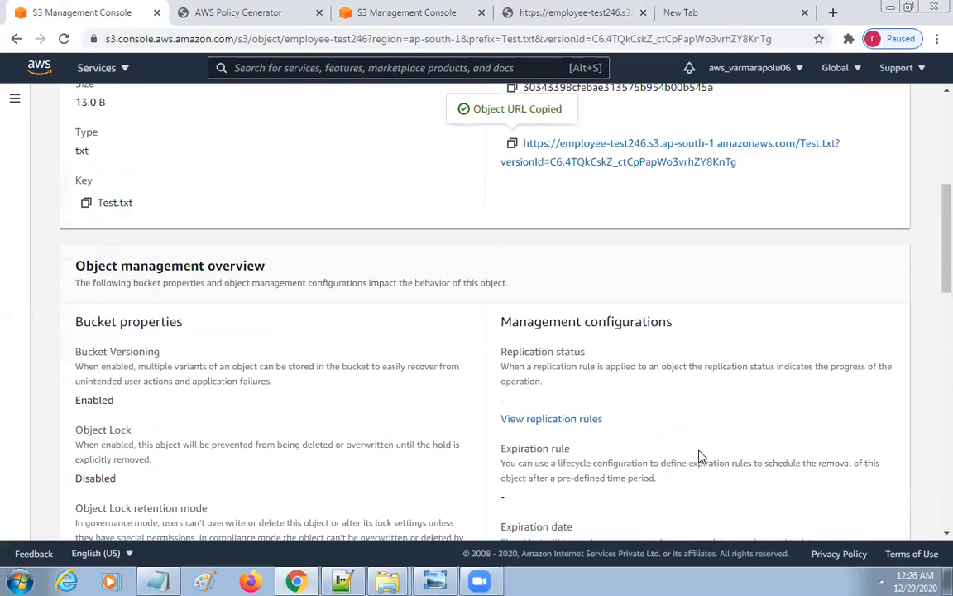
{"action": "scroll", "coordinate": [699, 455], "scroll_direction": "up", "scroll_amount": 5}
{"action": "scroll", "coordinate": [700, 456], "scroll_direction": "down", "scroll_amount": 5}
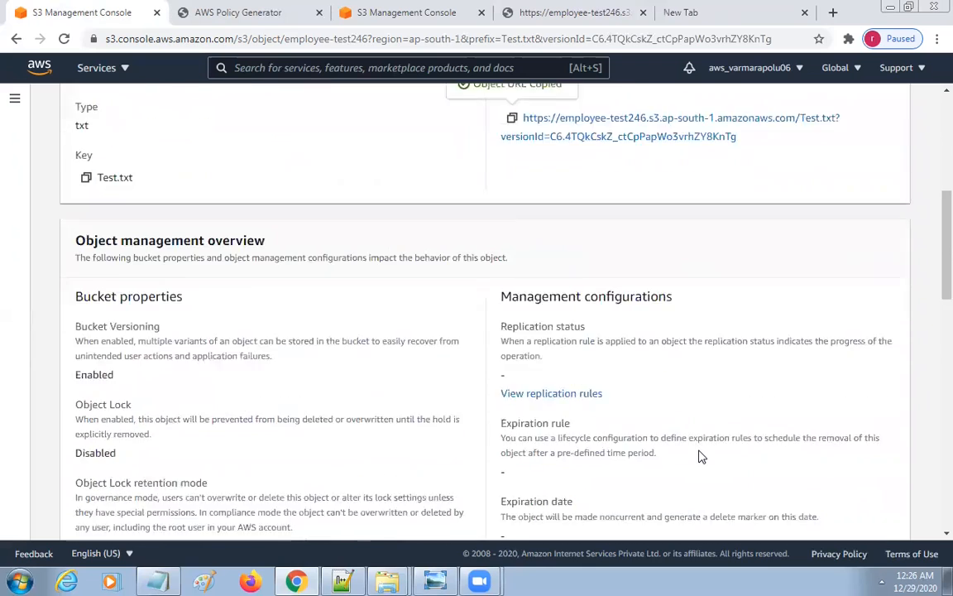
{"action": "scroll", "coordinate": [700, 456], "scroll_direction": "down", "scroll_amount": 6}
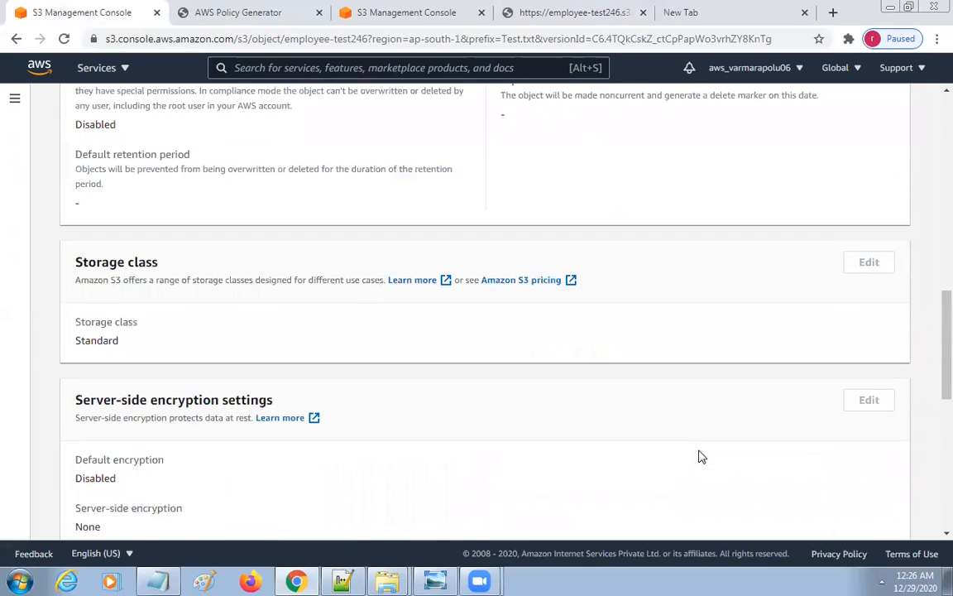
{"action": "scroll", "coordinate": [700, 456], "scroll_direction": "down", "scroll_amount": 4}
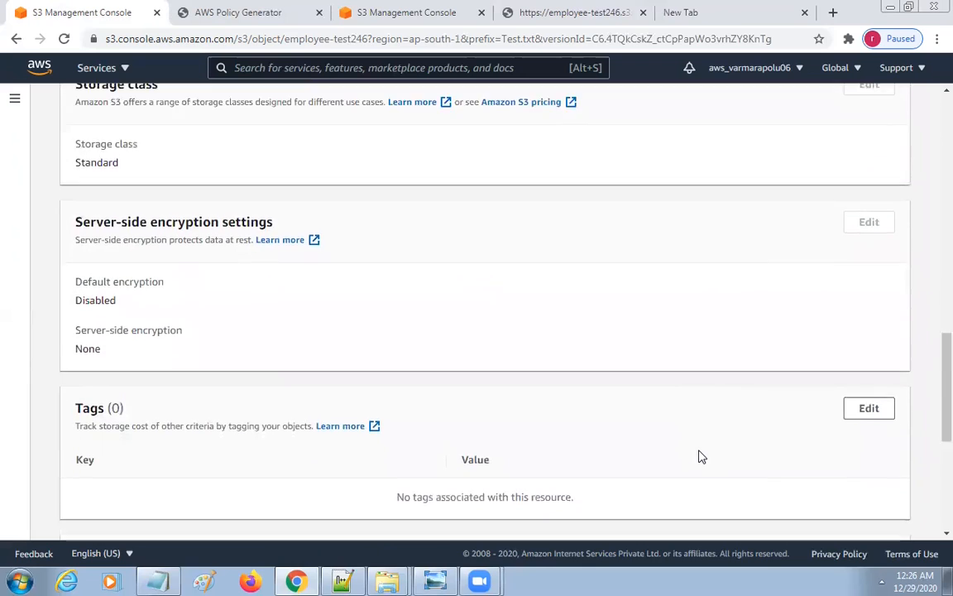
{"action": "scroll", "coordinate": [700, 451], "scroll_direction": "down", "scroll_amount": 3}
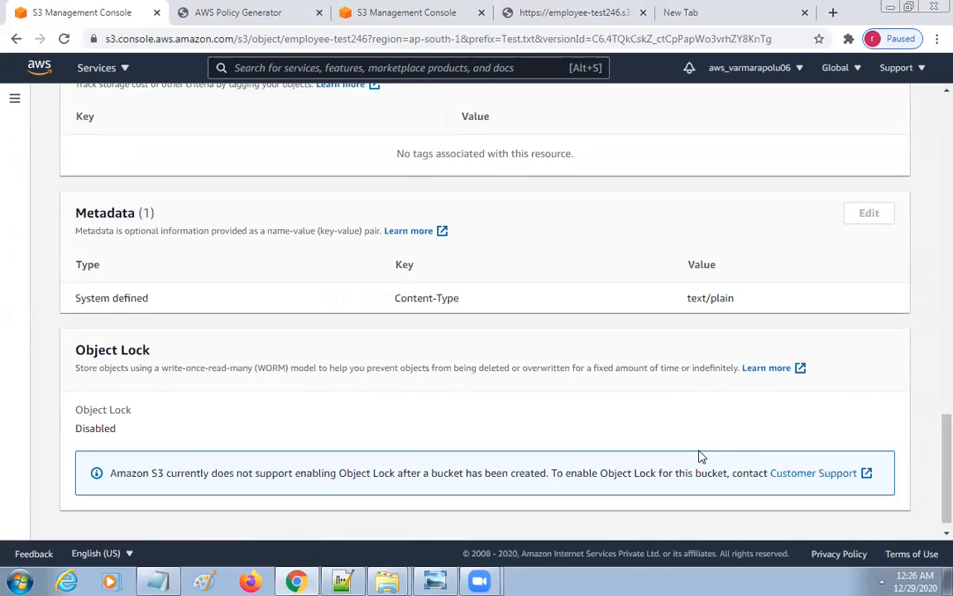
{"action": "scroll", "coordinate": [700, 456], "scroll_direction": "up", "scroll_amount": 7}
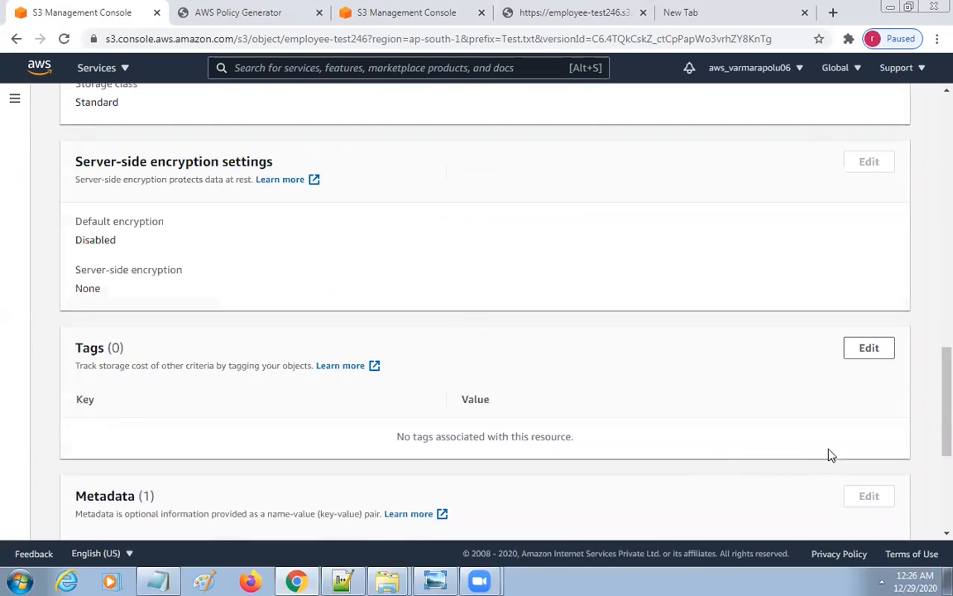
{"action": "scroll", "coordinate": [831, 455], "scroll_direction": "up", "scroll_amount": 5}
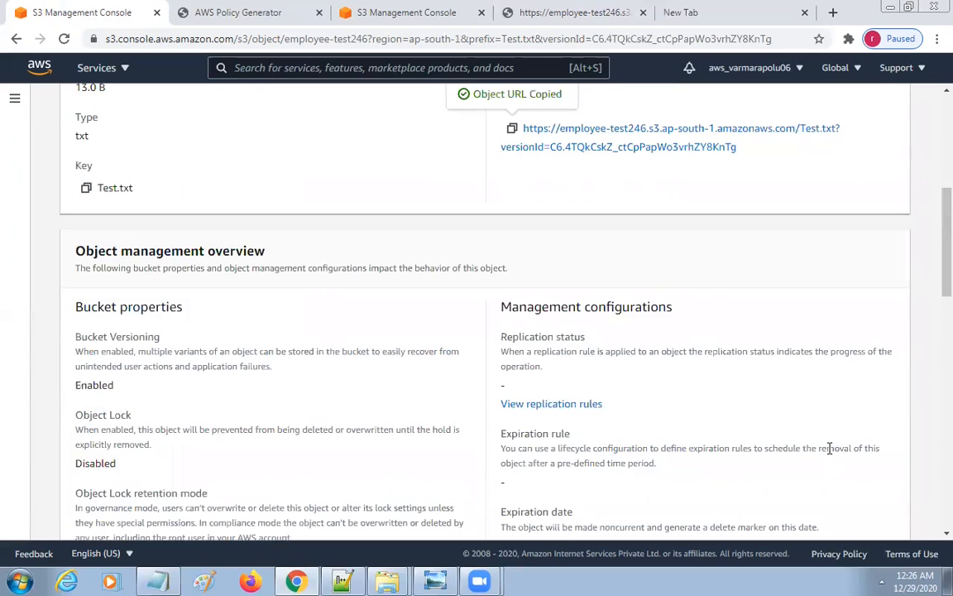
{"action": "scroll", "coordinate": [830, 451], "scroll_direction": "up", "scroll_amount": 5}
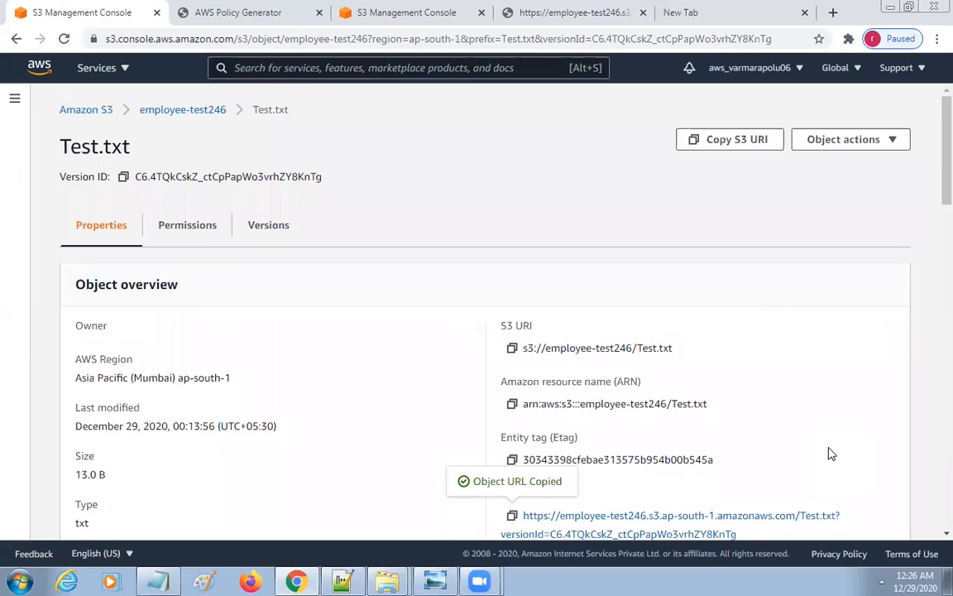
- Open the version's access control list for editing and examine the permissions set for each grantee
{"action": "left_click", "coordinate": [185, 229]}
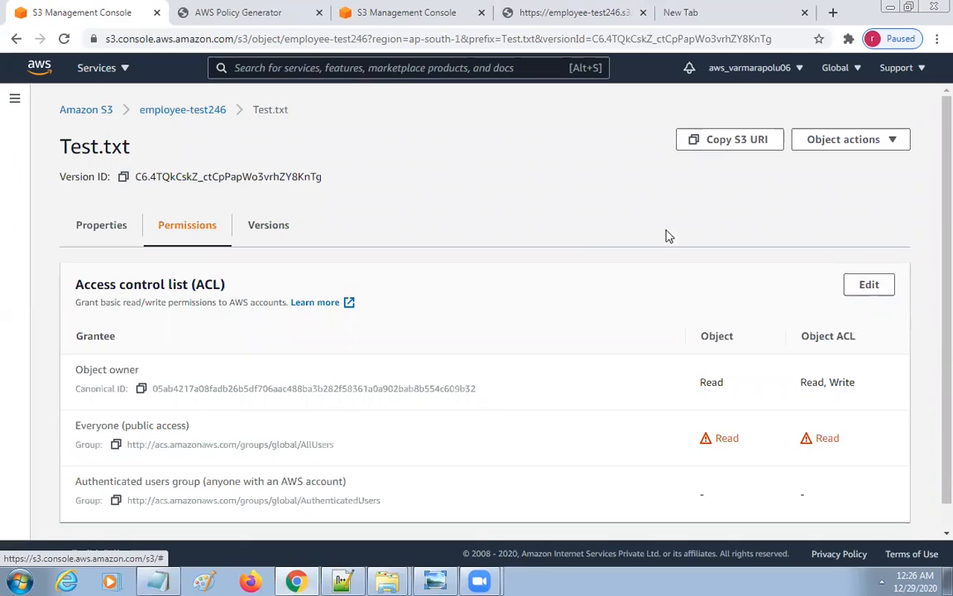
{"action": "left_click", "coordinate": [871, 284]}
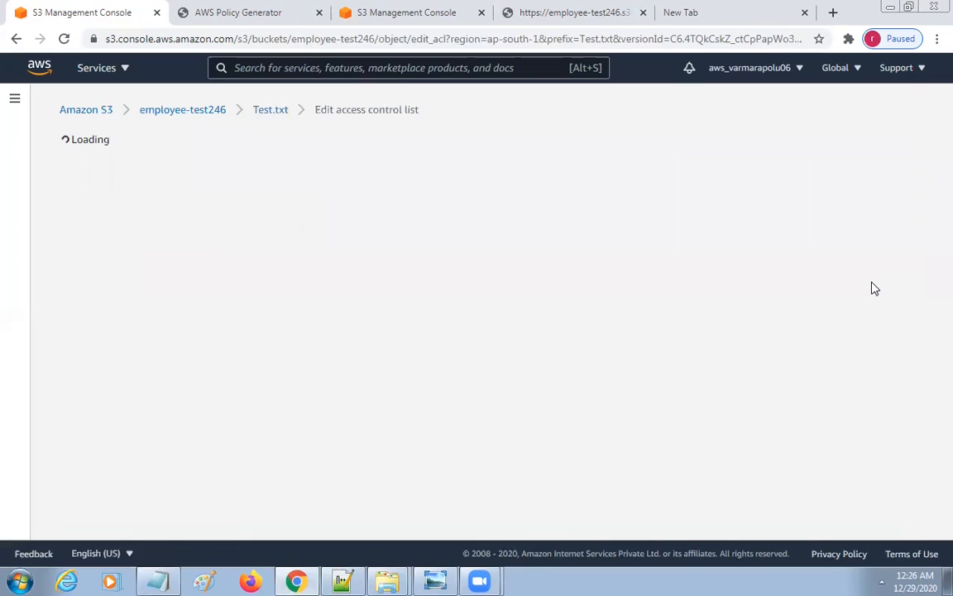
{"action": "scroll", "coordinate": [529, 383], "scroll_direction": "down", "scroll_amount": 3}
{"action": "scroll", "coordinate": [530, 381], "scroll_direction": "up", "scroll_amount": 2}
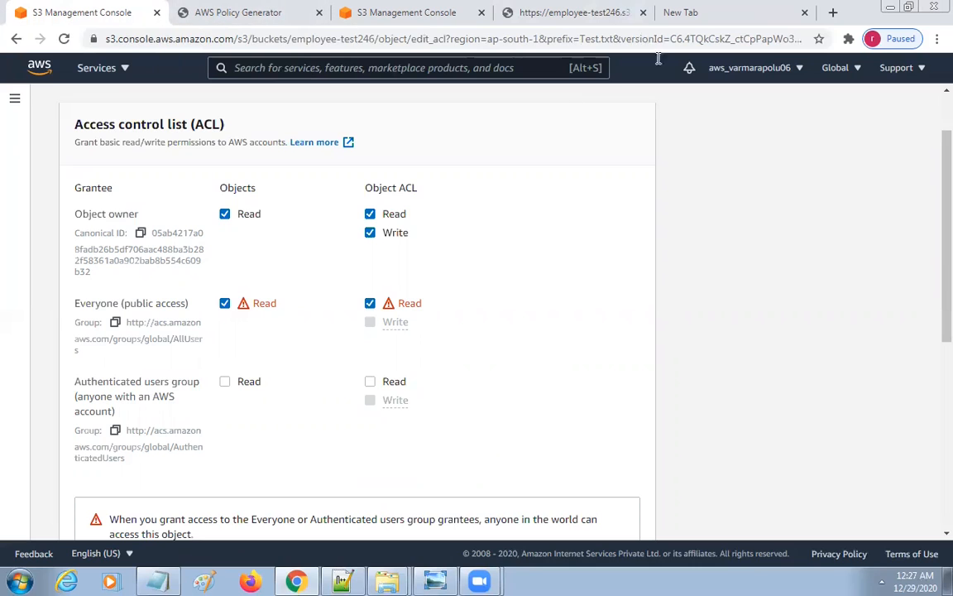
{"action": "scroll", "coordinate": [594, 442], "scroll_direction": "down", "scroll_amount": 4}
{"action": "scroll", "coordinate": [686, 435], "scroll_direction": "down", "scroll_amount": 1}
{"action": "scroll", "coordinate": [696, 454], "scroll_direction": "up", "scroll_amount": 6}
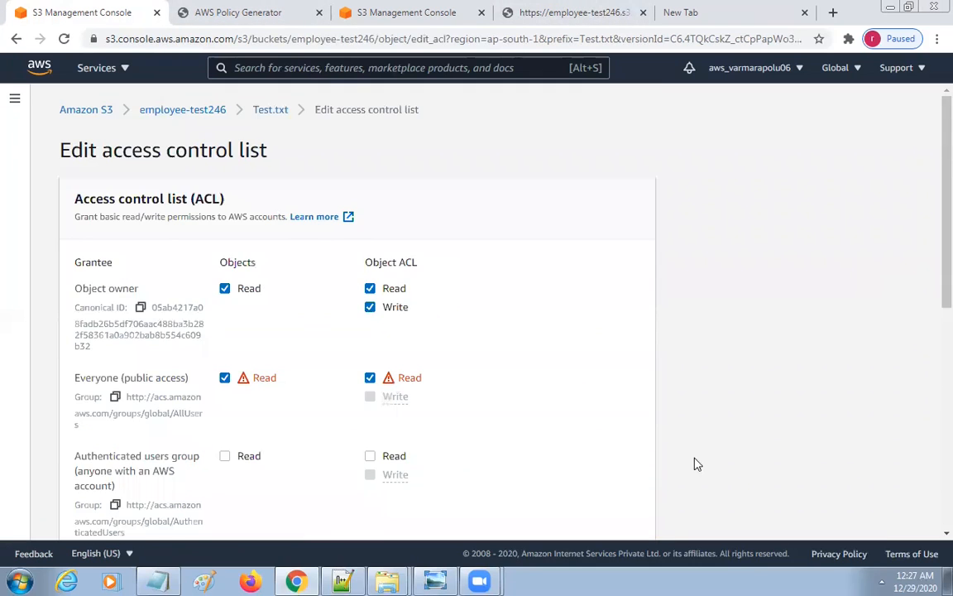
- Return to employee-test246, list all object versions, and reopen the Test.txt version dated 00:13:56
{"action": "left_click", "coordinate": [210, 117]}
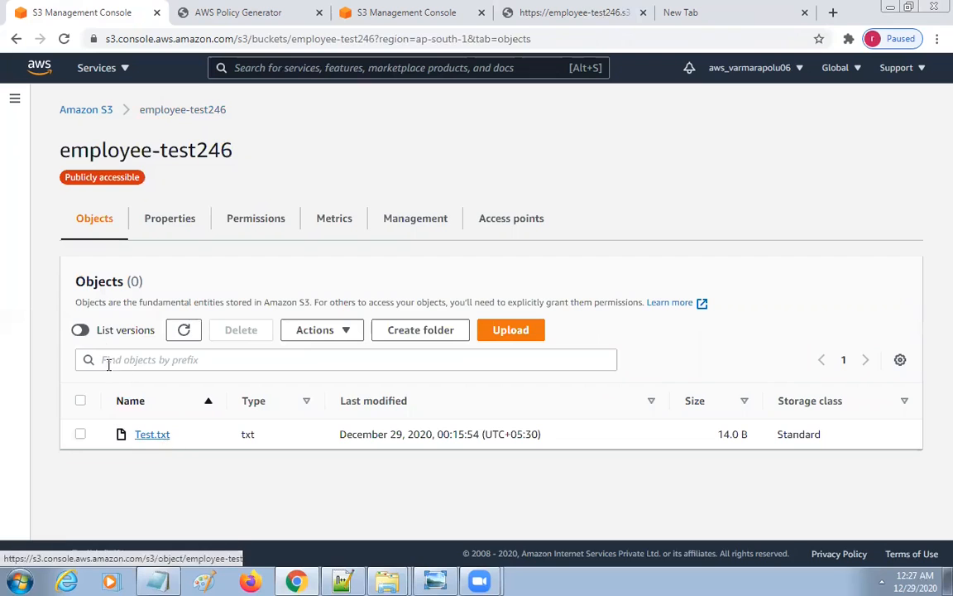
{"action": "left_click", "coordinate": [80, 330]}
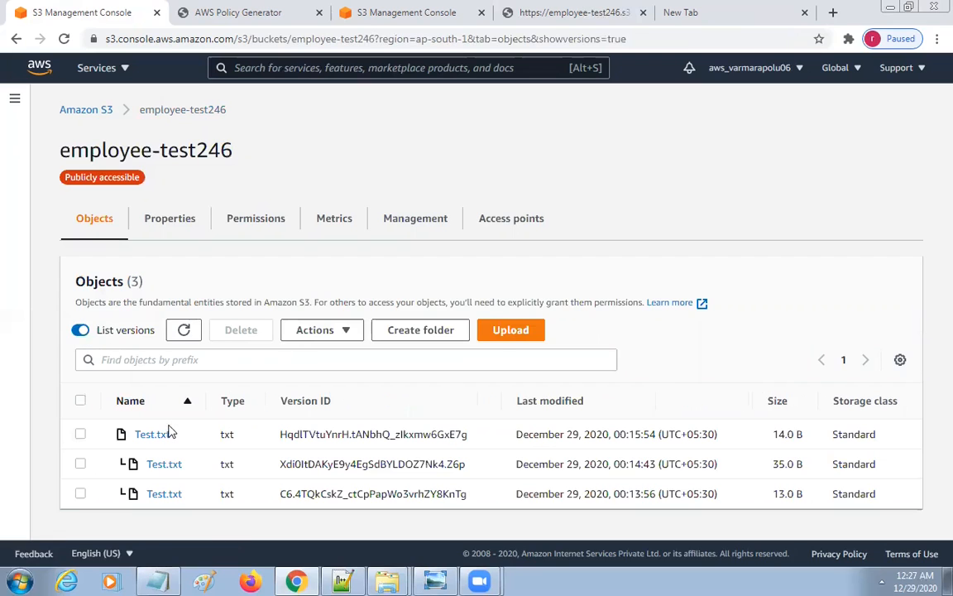
{"action": "left_click", "coordinate": [164, 494]}
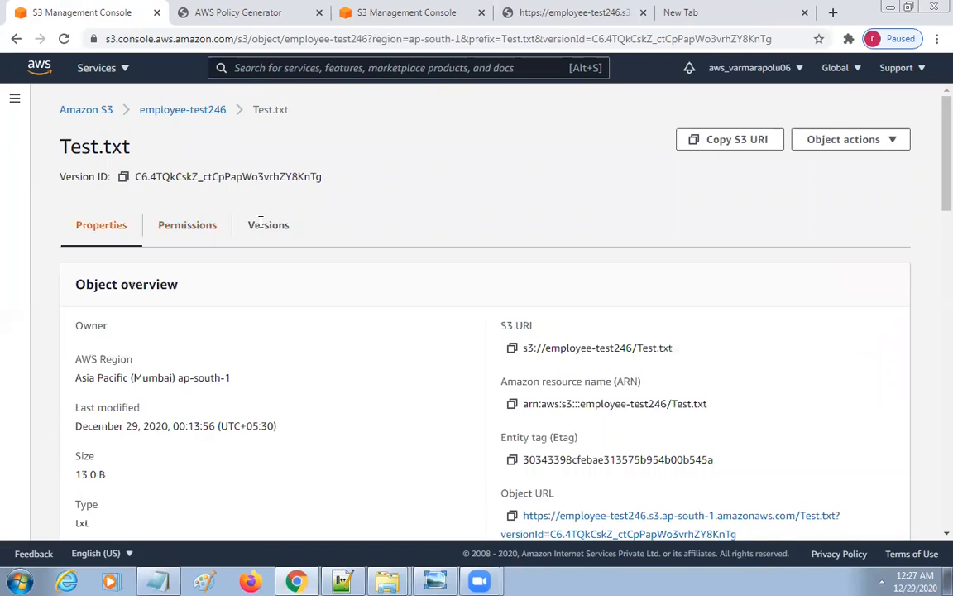
- Open the access control list of the Test.txt version dated 00:13:56 for editing and review the permissions of each grantee
{"action": "left_click", "coordinate": [181, 226]}
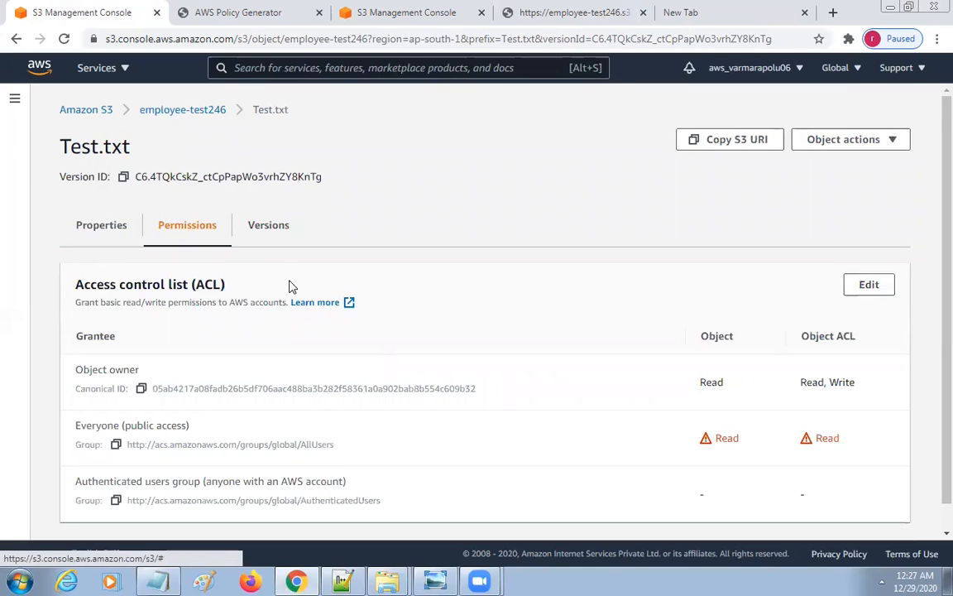
{"action": "scroll", "coordinate": [496, 331], "scroll_direction": "down", "scroll_amount": 1}
{"action": "left_click", "coordinate": [865, 261]}
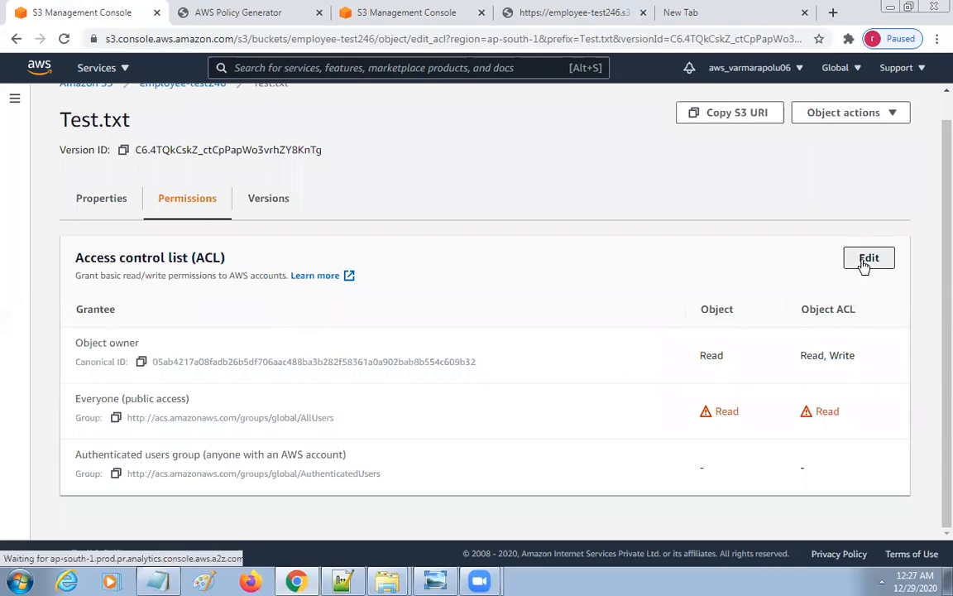
{"action": "scroll", "coordinate": [372, 436], "scroll_direction": "down", "scroll_amount": 3}
{"action": "scroll", "coordinate": [372, 436], "scroll_direction": "up", "scroll_amount": 3}
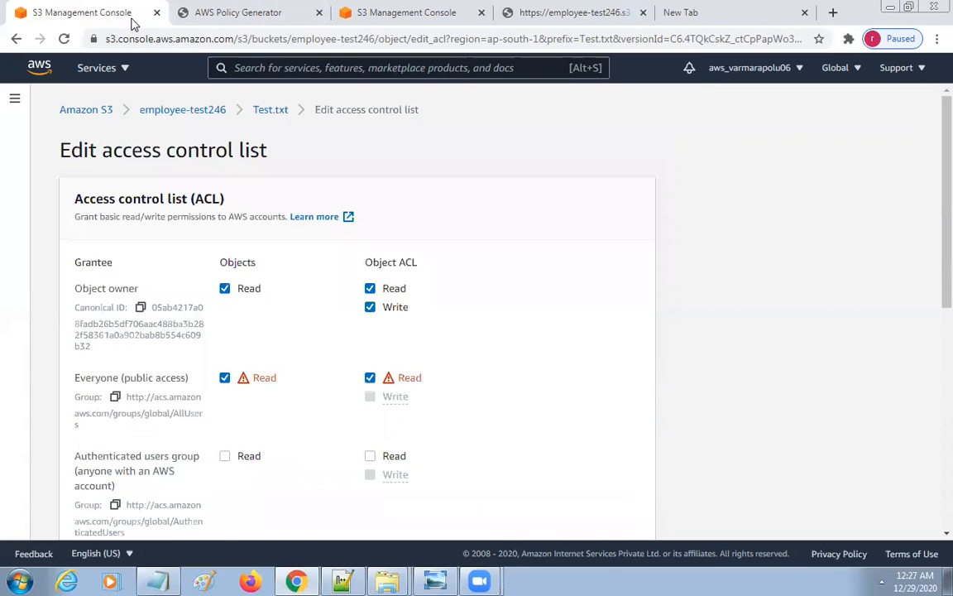
- Return to employee-test246, list all object versions, and open the Test.txt version dated 00:14:43
{"action": "left_click", "coordinate": [164, 111]}
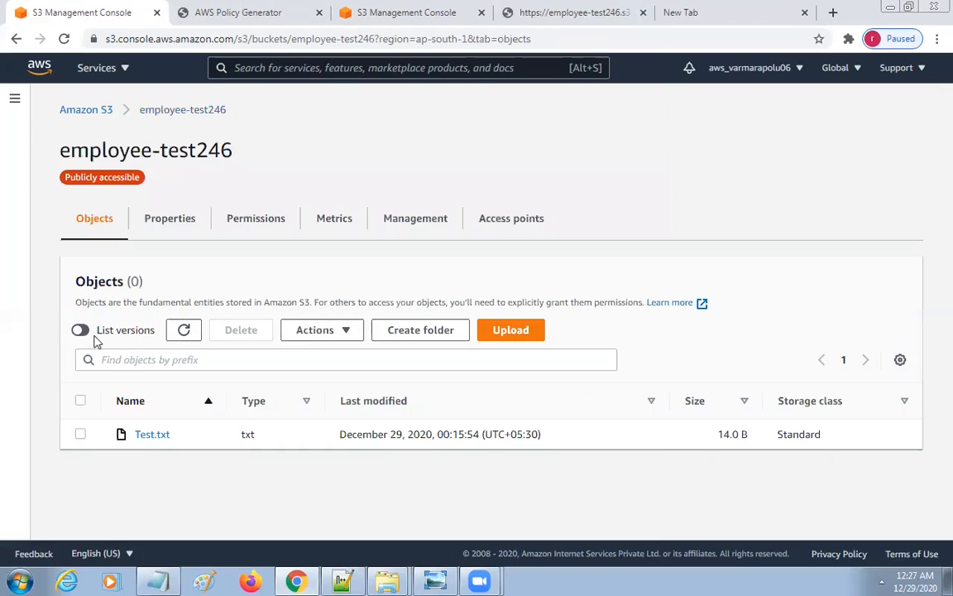
{"action": "left_click", "coordinate": [82, 331]}
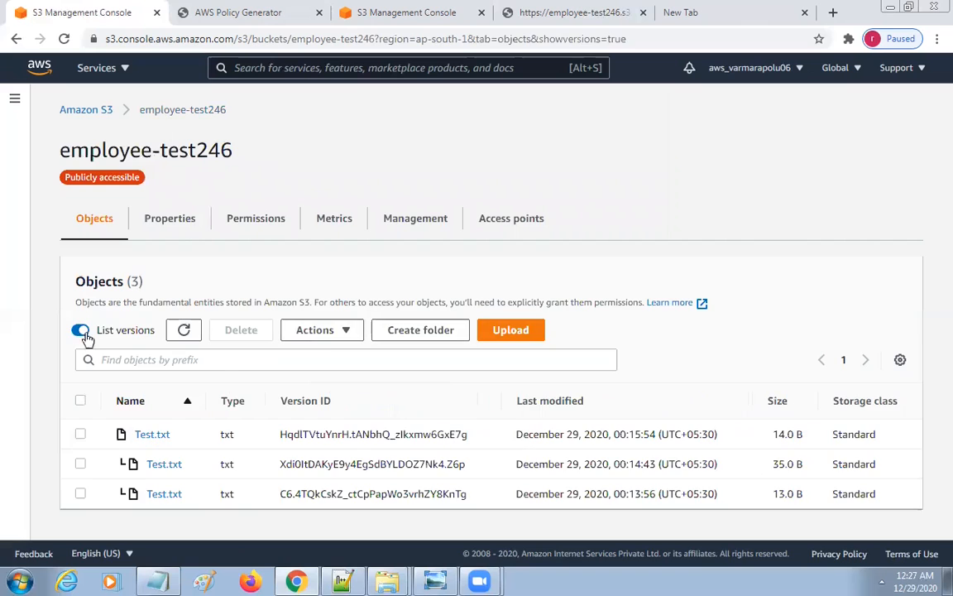
{"action": "left_click", "coordinate": [164, 471]}
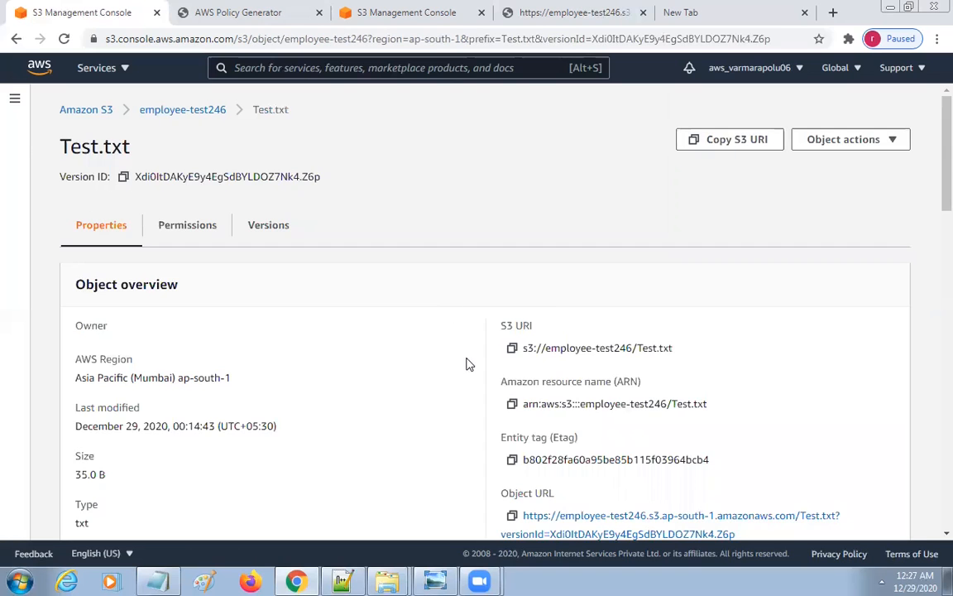
{"action": "scroll", "coordinate": [469, 364], "scroll_direction": "down", "scroll_amount": 4}
{"action": "scroll", "coordinate": [389, 317], "scroll_direction": "up", "scroll_amount": 5}
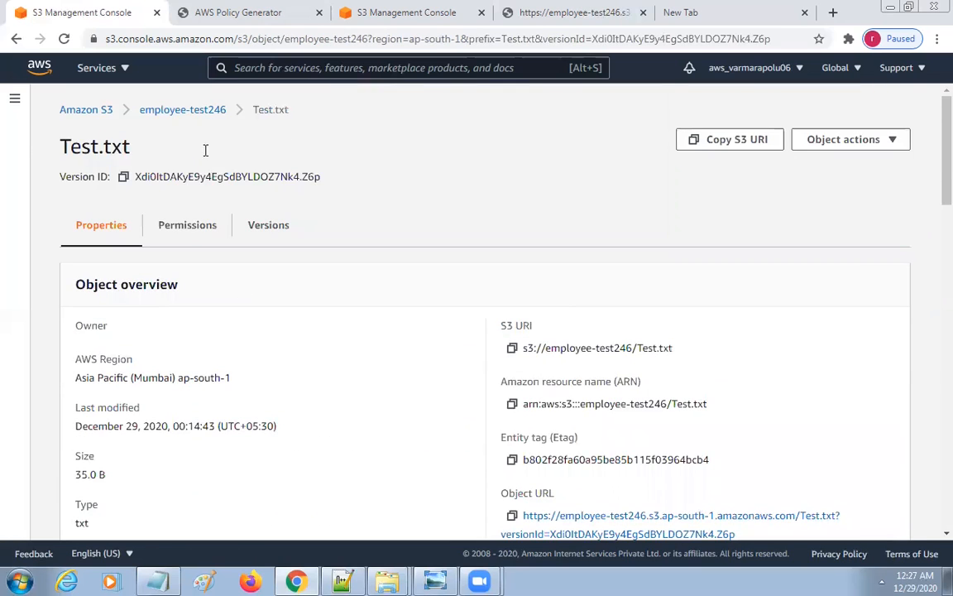
- Grant Everyone (public access) read permission on the version's object and object ACL, acknowledge the effects, and save the changes
{"action": "left_click", "coordinate": [189, 228]}
{"action": "scroll", "coordinate": [348, 410], "scroll_direction": "down", "scroll_amount": 1}
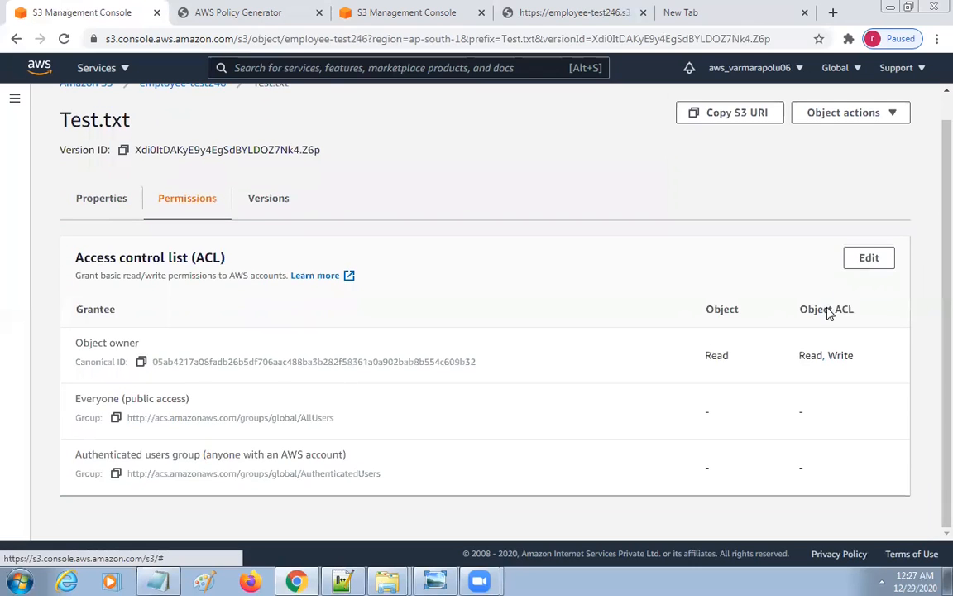
{"action": "left_click", "coordinate": [868, 258]}
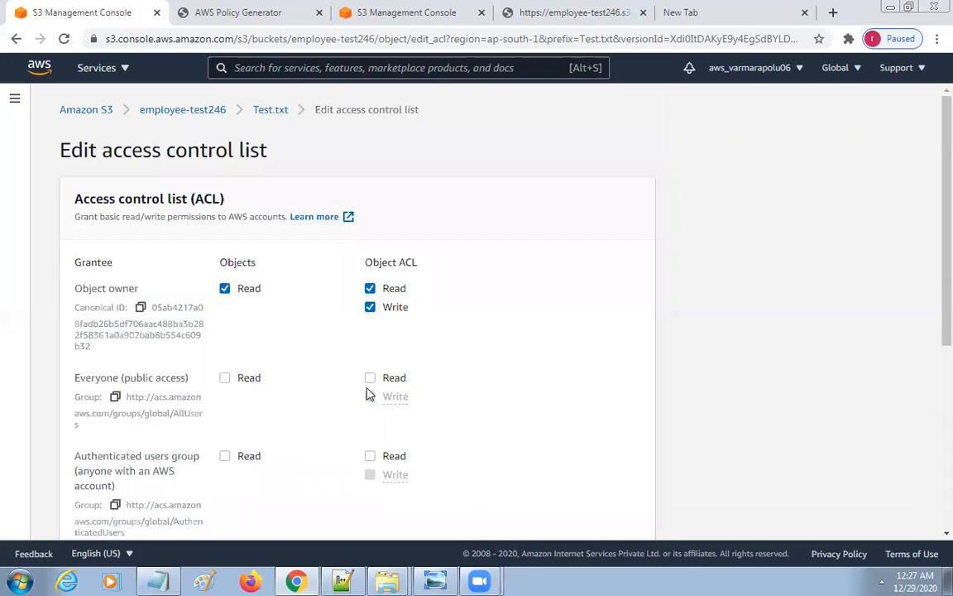
{"action": "scroll", "coordinate": [367, 394], "scroll_direction": "down", "scroll_amount": 3}
{"action": "scroll", "coordinate": [367, 394], "scroll_direction": "up", "scroll_amount": 3}
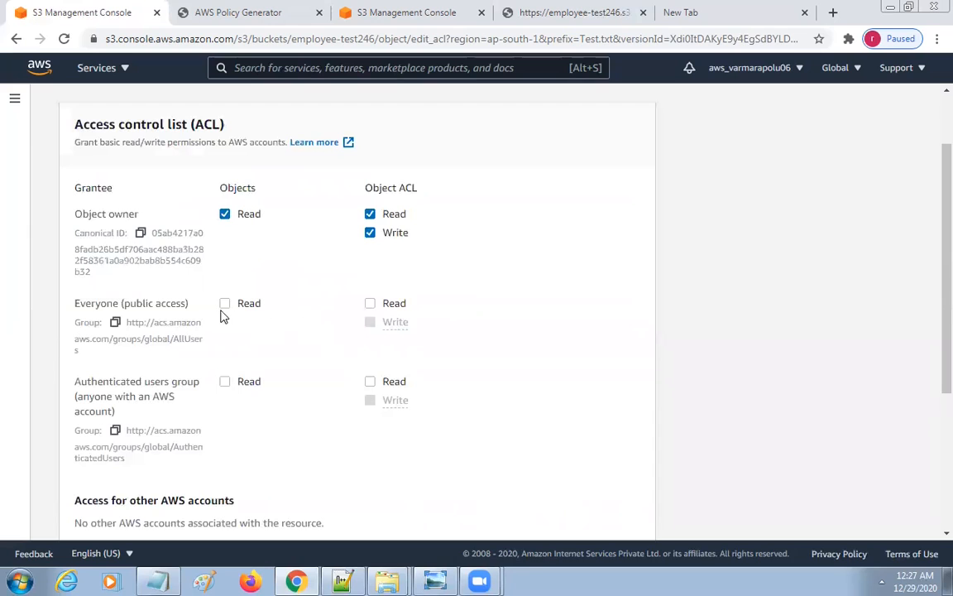
{"action": "left_click", "coordinate": [224, 303]}
{"action": "left_click", "coordinate": [370, 304]}
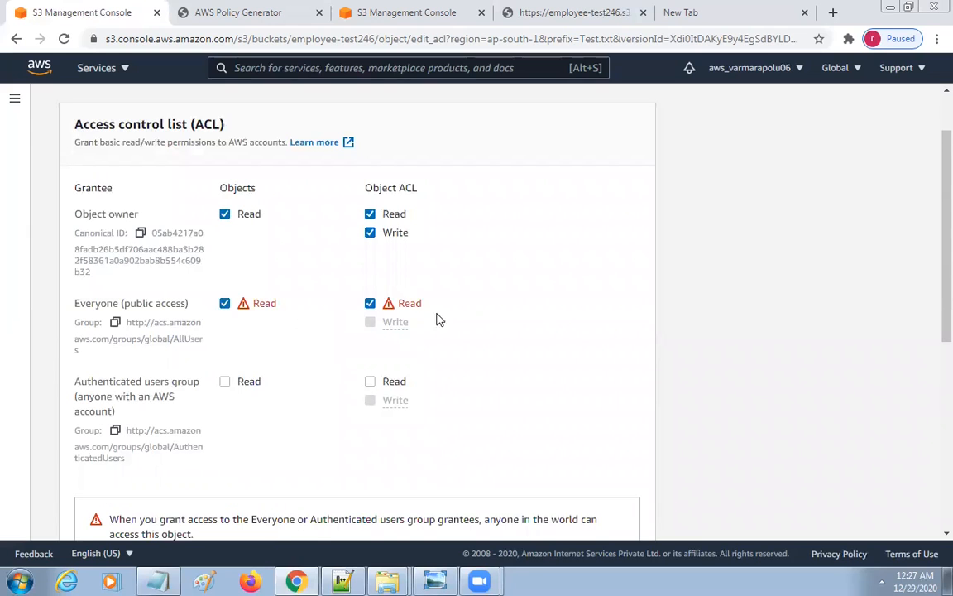
{"action": "scroll", "coordinate": [566, 313], "scroll_direction": "down", "scroll_amount": 2}
{"action": "scroll", "coordinate": [563, 313], "scroll_direction": "down", "scroll_amount": 3}
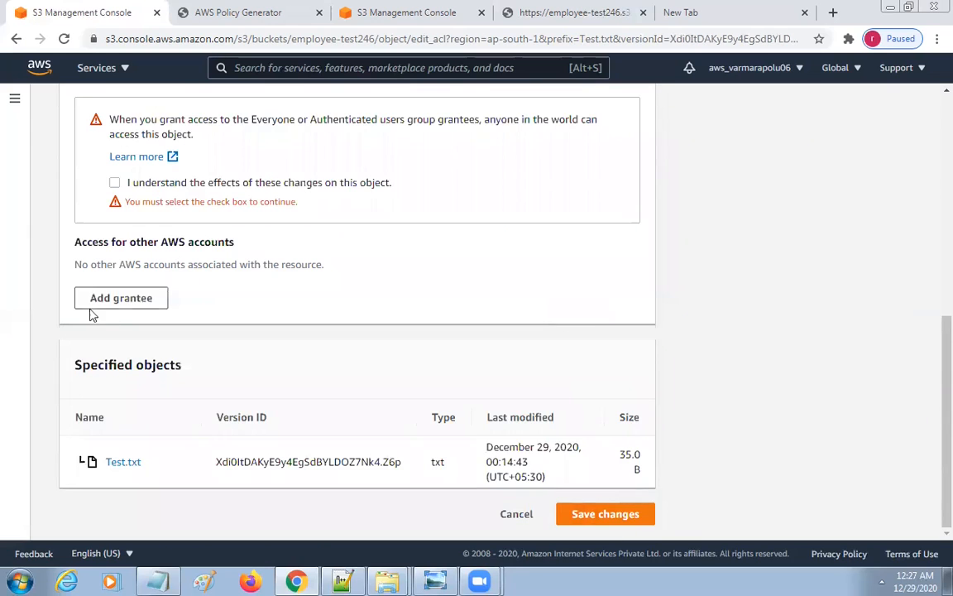
{"action": "left_click", "coordinate": [115, 183]}
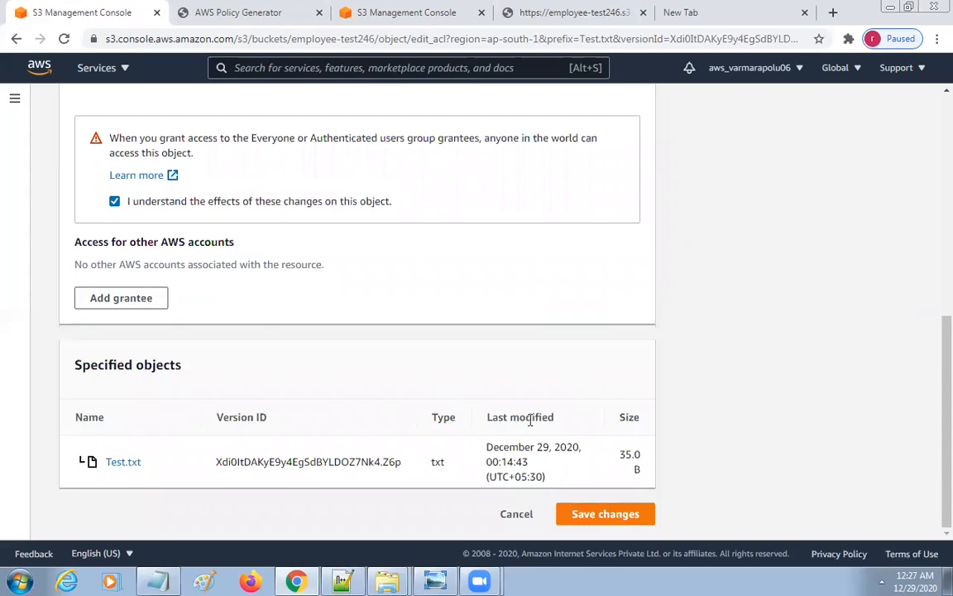
{"action": "left_click", "coordinate": [592, 515]}
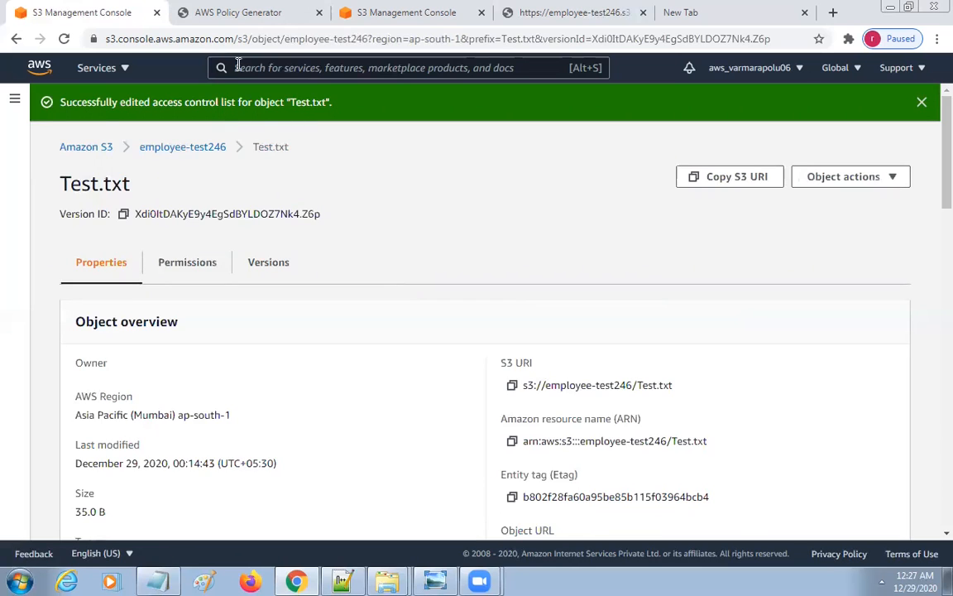
- Reopen the Test.txt version dated 00:14:43 from the bucket's version list and copy its object URL
{"action": "left_click", "coordinate": [165, 149]}
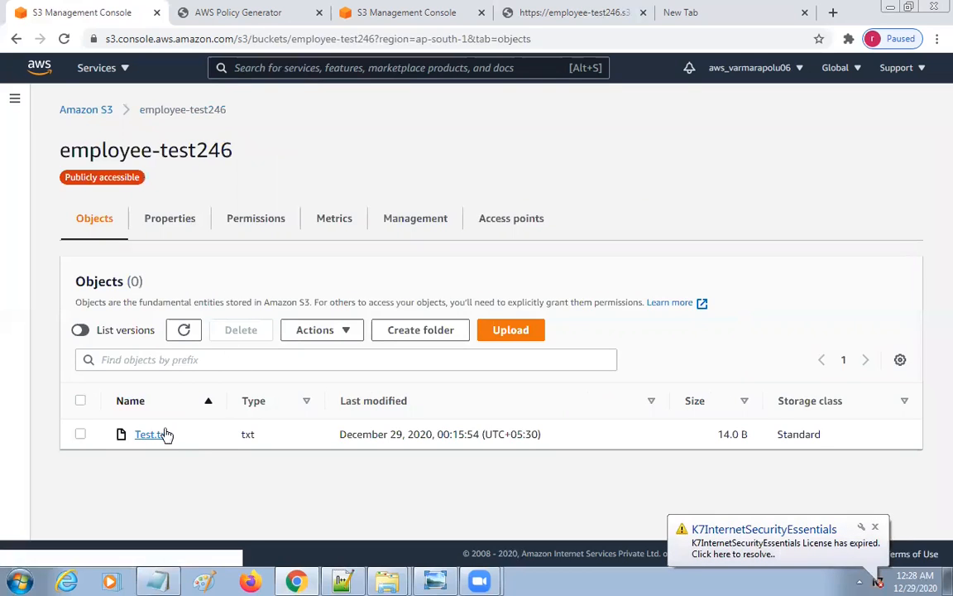
{"action": "left_click", "coordinate": [89, 331]}
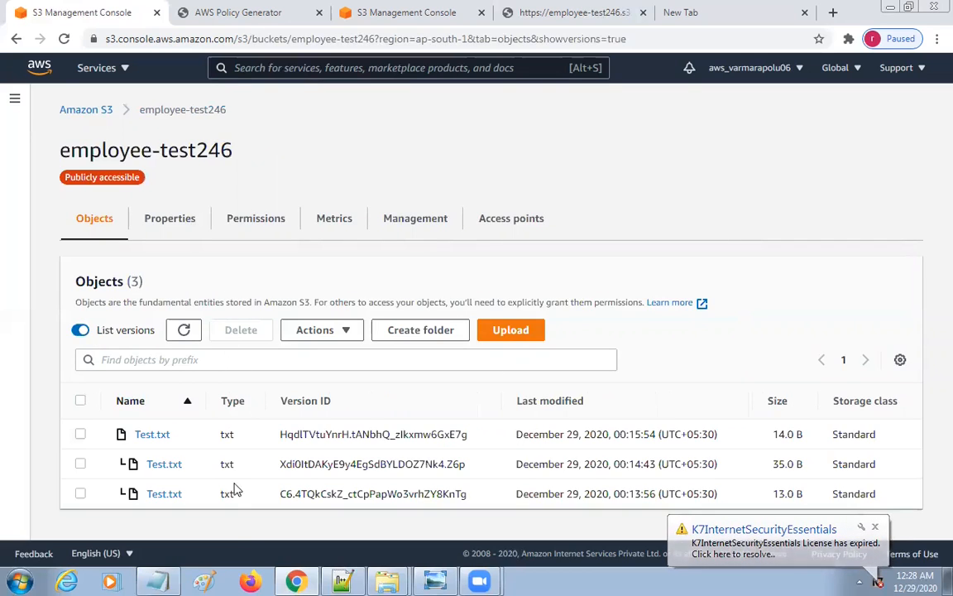
{"action": "left_click", "coordinate": [165, 465]}
{"action": "scroll", "coordinate": [868, 389], "scroll_direction": "down", "scroll_amount": 4}
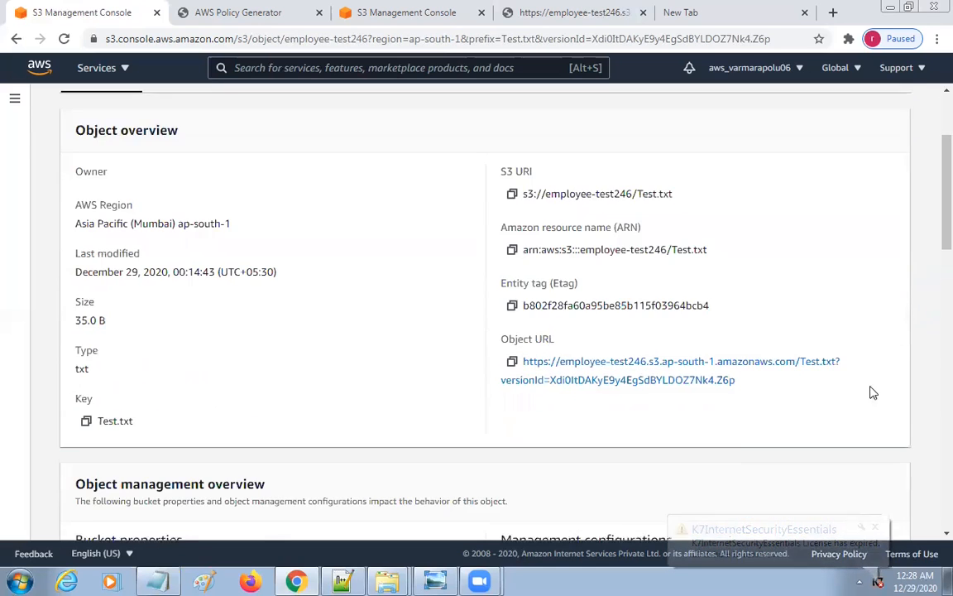
{"action": "left_click", "coordinate": [513, 293]}
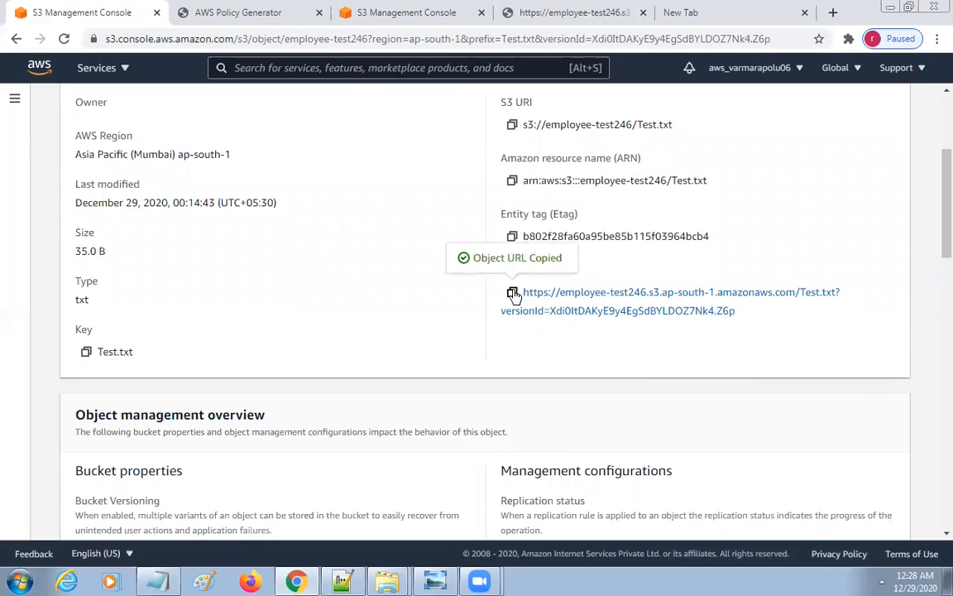
- Load the copied version URL in the blank browser tab and select the displayed file text
{"action": "left_click", "coordinate": [713, 17]}
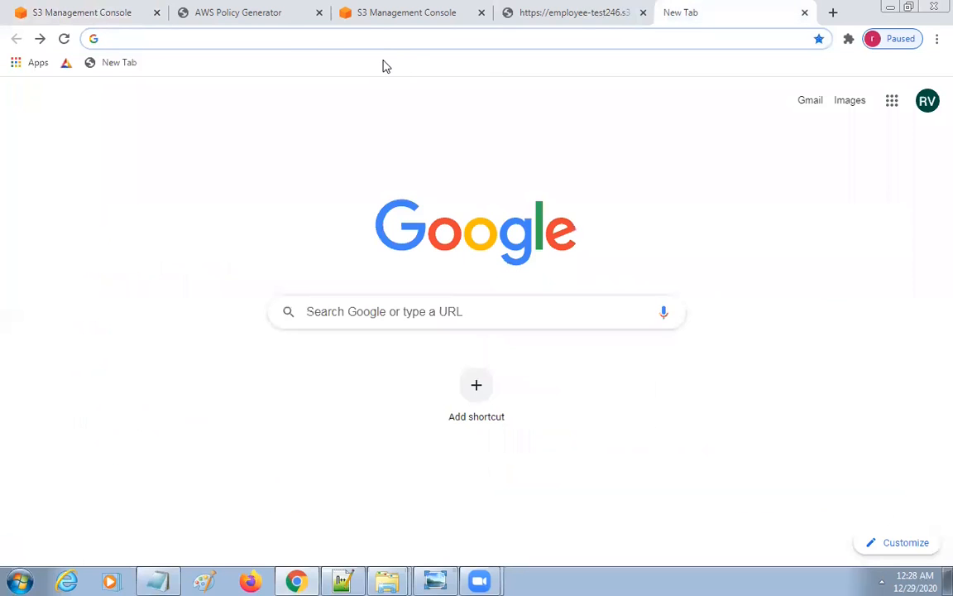
{"action": "key", "text": "ctrl+v"}
{"action": "key", "text": "Return"}
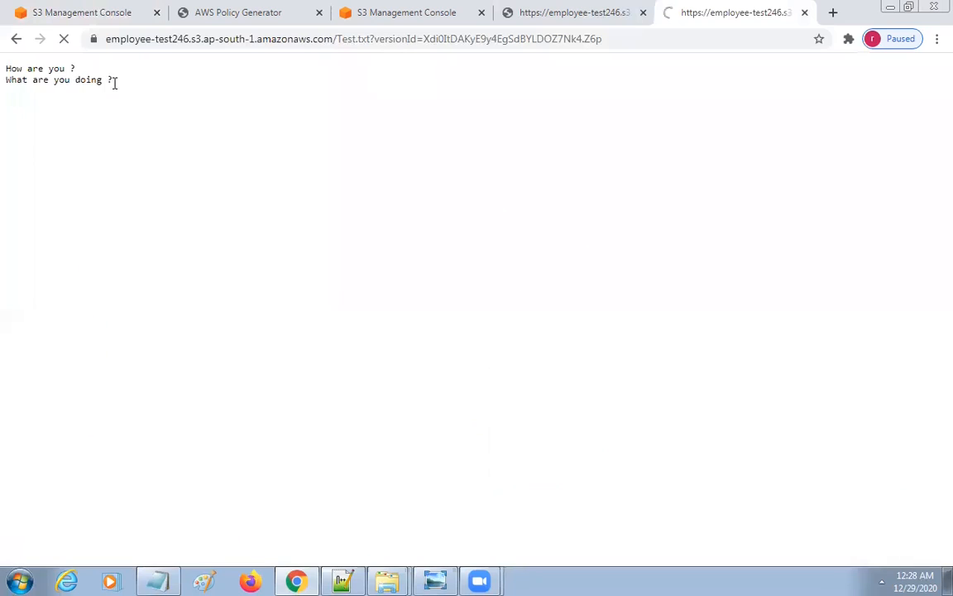
{"action": "left_click_drag", "start_coordinate": [115, 82], "coordinate": [7, 66]}
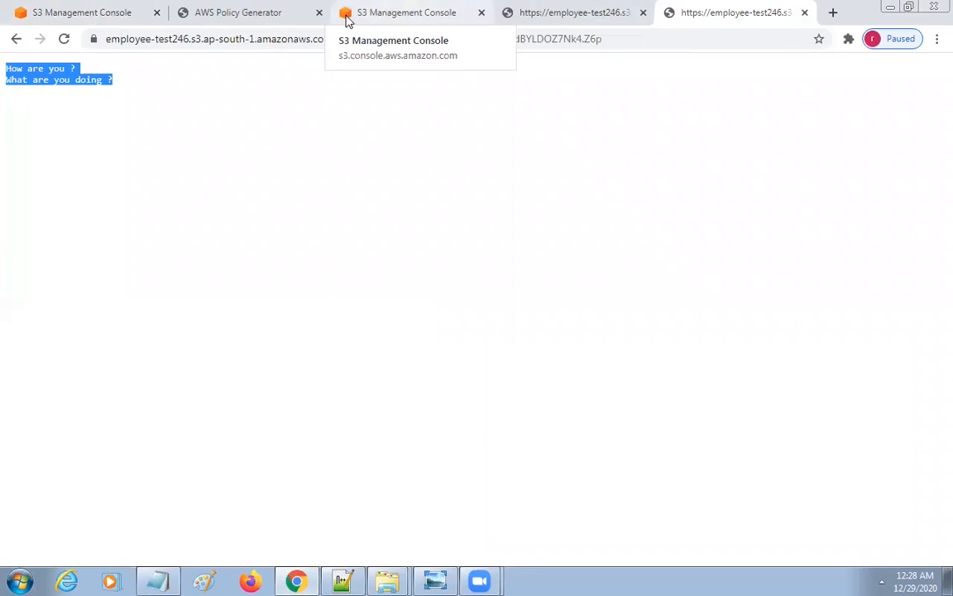
- Back in the first S3 console tab, delete Test.txt from employee-test246 with versions hidden, confirming with "delete", and exit the status page
{"action": "left_click", "coordinate": [126, 12]}
{"action": "scroll", "coordinate": [324, 383], "scroll_direction": "up", "scroll_amount": 3}
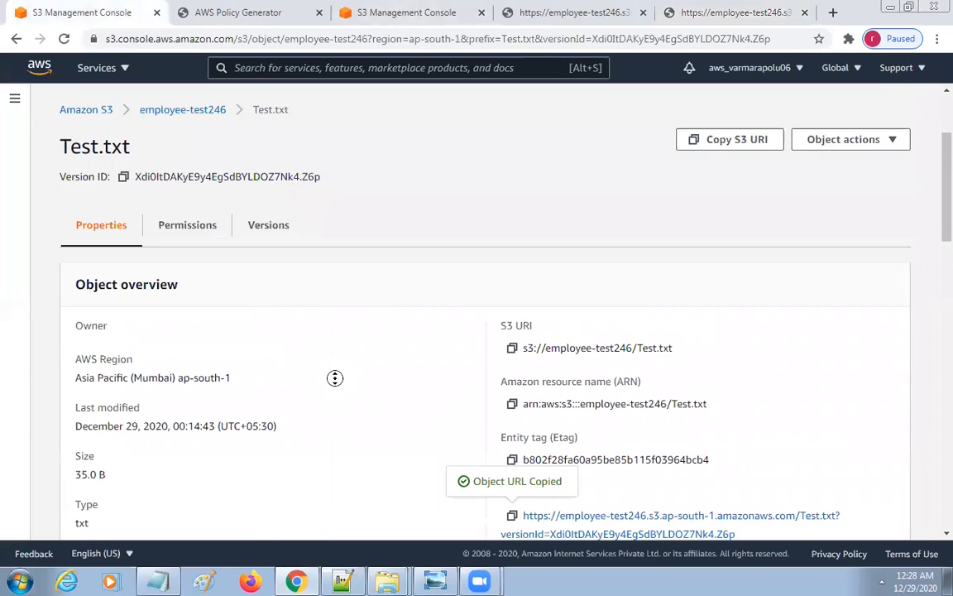
{"action": "left_click", "coordinate": [176, 115]}
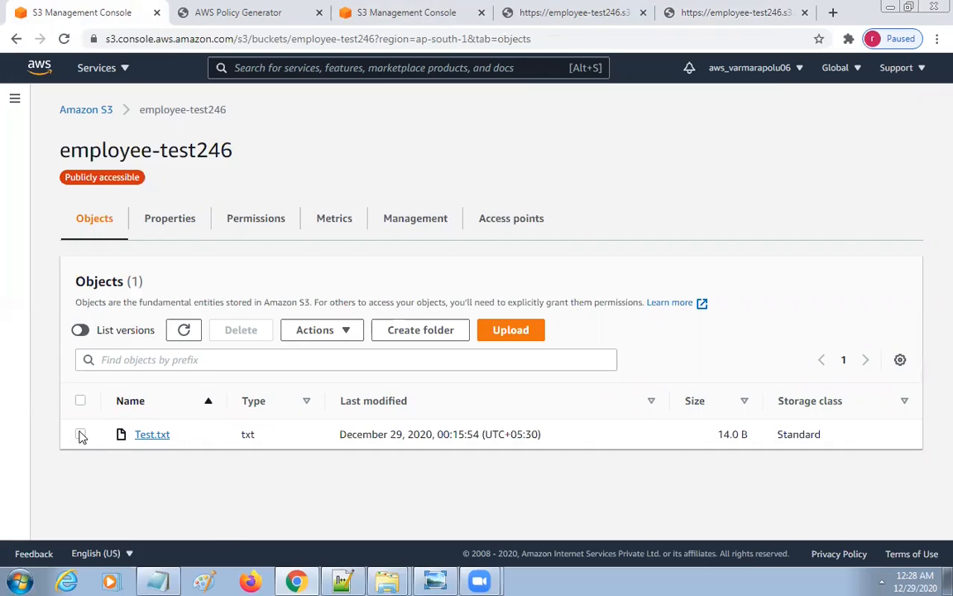
{"action": "left_click", "coordinate": [80, 435]}
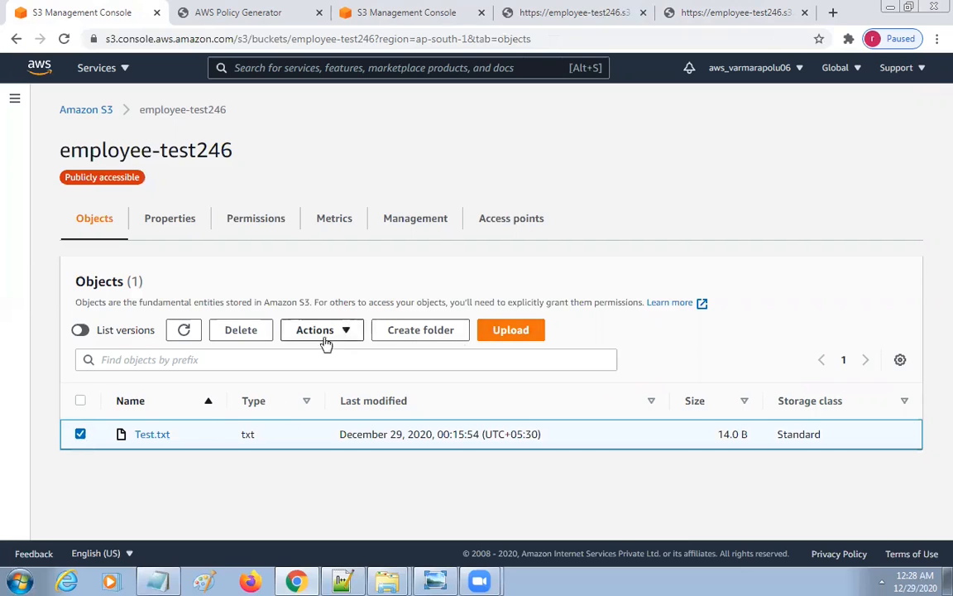
{"action": "left_click", "coordinate": [241, 330]}
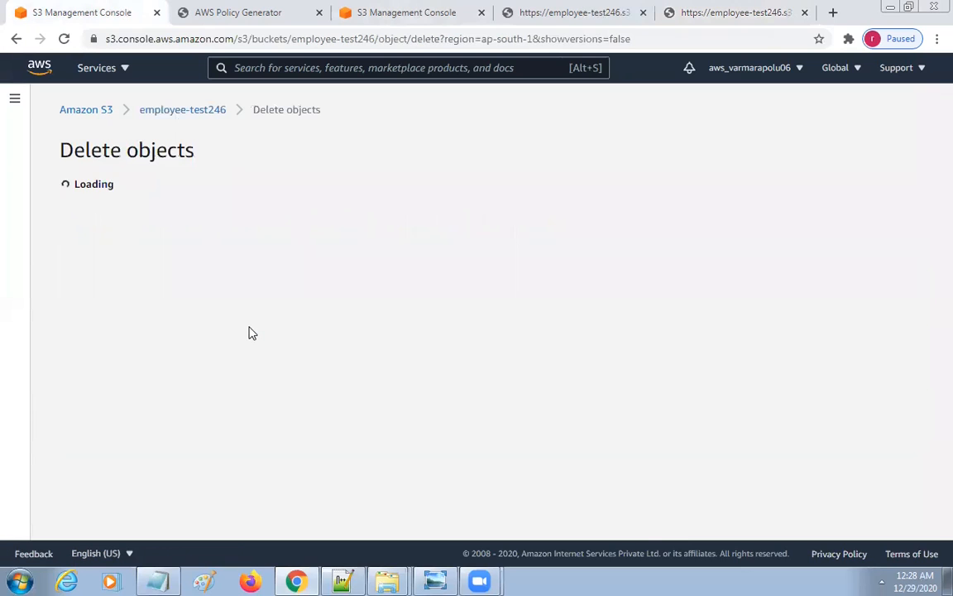
{"action": "scroll", "coordinate": [355, 328], "scroll_direction": "down", "scroll_amount": 1}
{"action": "left_click", "coordinate": [140, 461]}
{"action": "type", "text": "delete"}
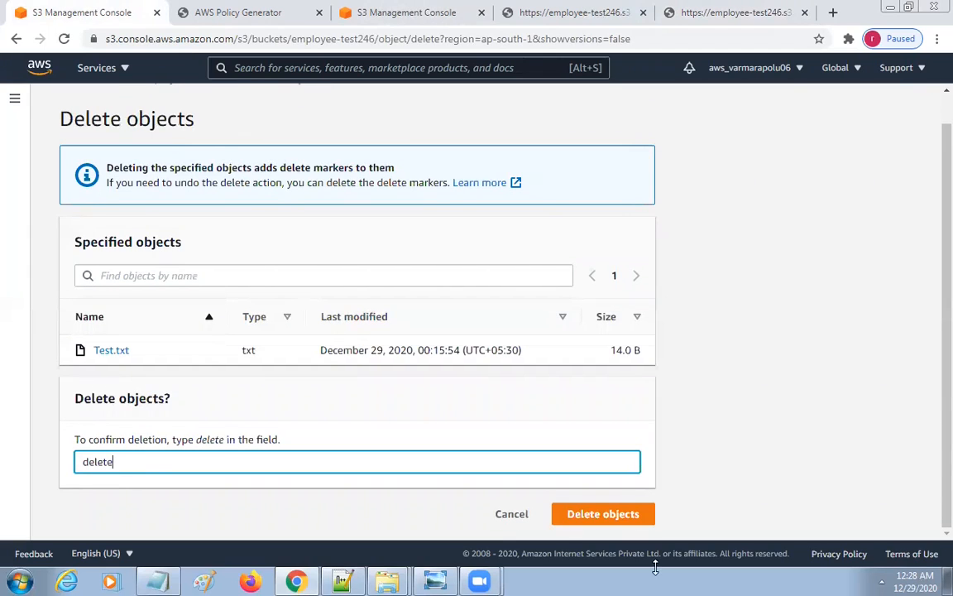
{"action": "left_click", "coordinate": [635, 517]}
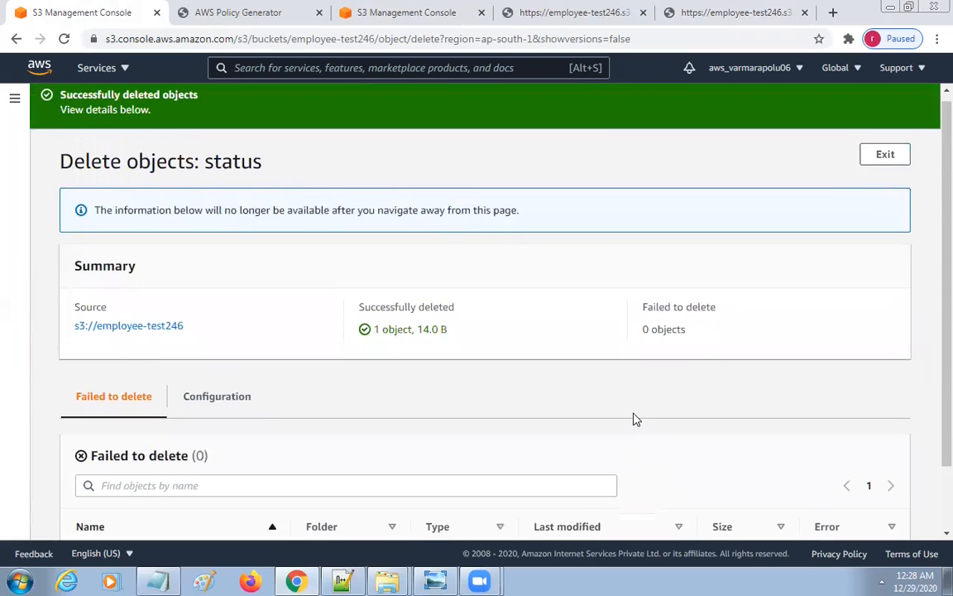
{"action": "left_click", "coordinate": [893, 163]}
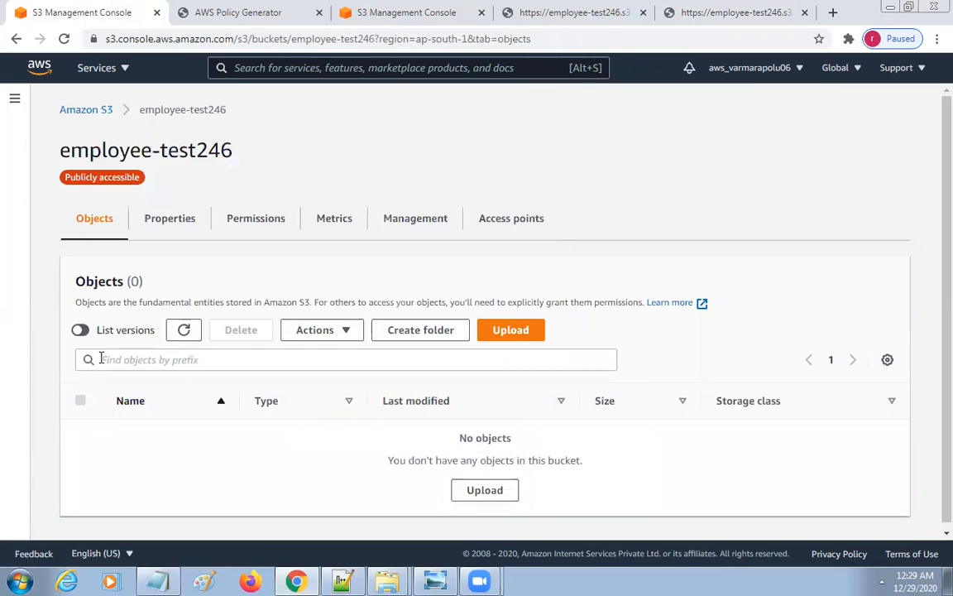
- List all object versions in employee-test246 and examine the delete marker and the Test.txt versions beneath it
{"action": "mouse_move", "coordinate": [64, 306]}
{"action": "left_mouse_down"}
{"action": "mouse_move", "coordinate": [642, 532]}
{"action": "mouse_move", "coordinate": [809, 511]}
{"action": "mouse_move", "coordinate": [894, 522]}
{"action": "left_mouse_up"}
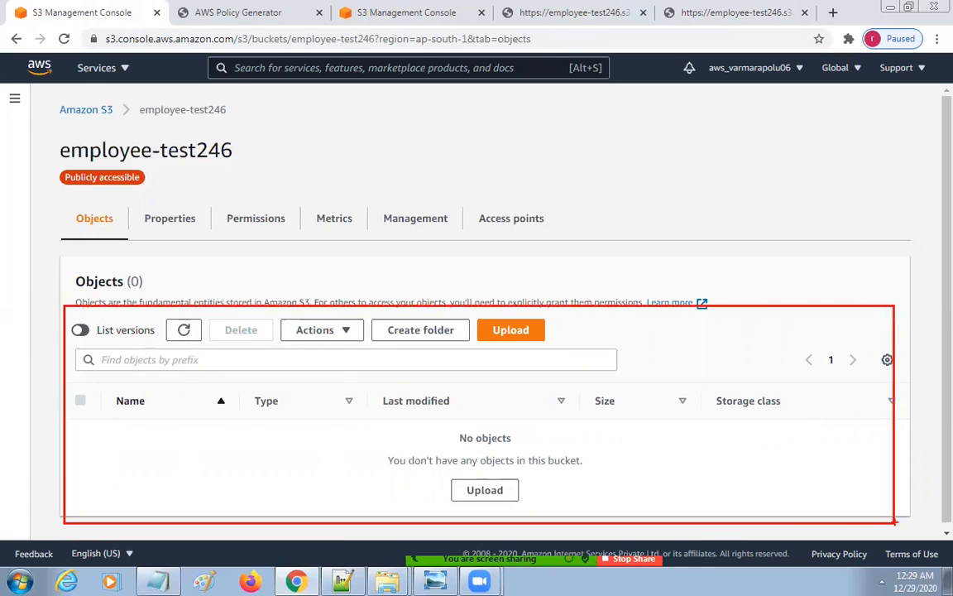
{"action": "left_click", "coordinate": [83, 331]}
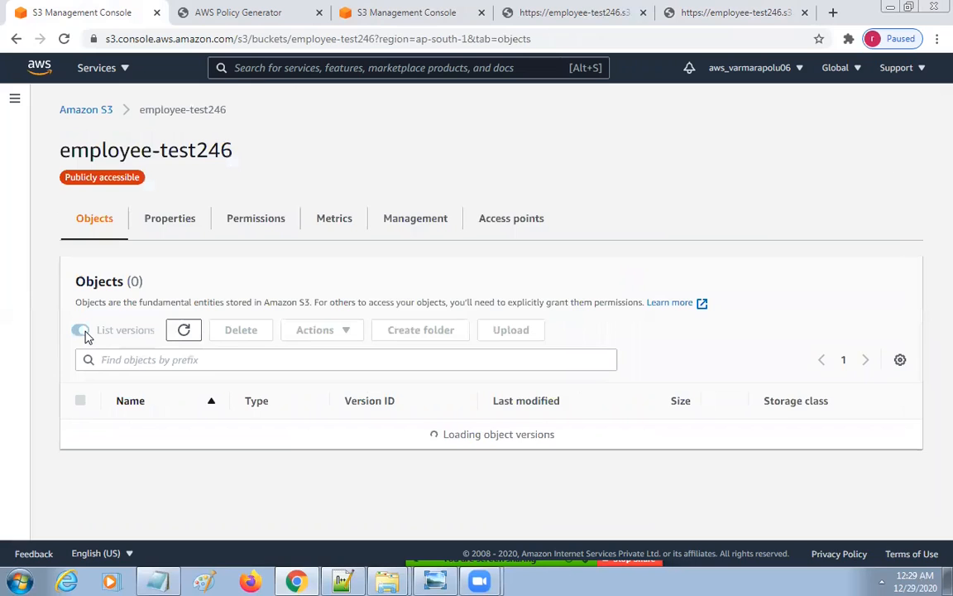
{"action": "scroll", "coordinate": [501, 360], "scroll_direction": "down", "scroll_amount": 1}
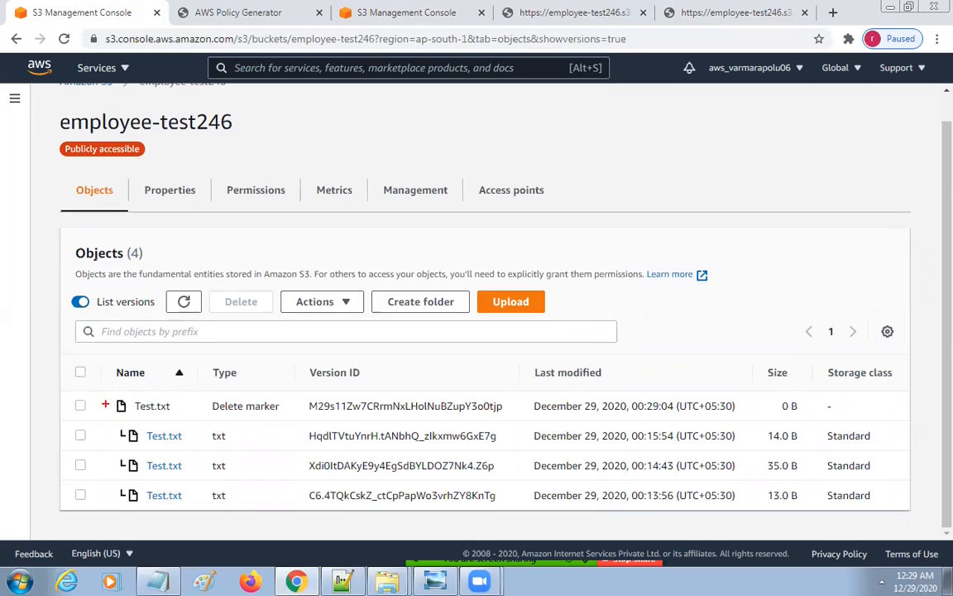
{"action": "mouse_move", "coordinate": [68, 391]}
{"action": "left_mouse_down"}
{"action": "mouse_move", "coordinate": [604, 451]}
{"action": "mouse_move", "coordinate": [917, 519]}
{"action": "left_mouse_up"}
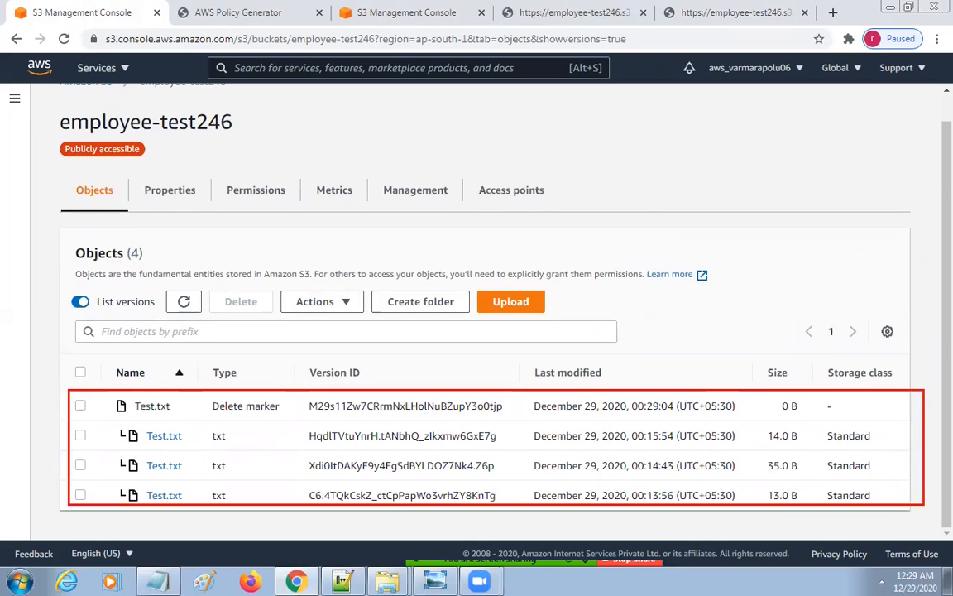
{"action": "mouse_move", "coordinate": [205, 412]}
{"action": "left_mouse_down"}
{"action": "mouse_move", "coordinate": [248, 419]}
{"action": "mouse_move", "coordinate": [289, 395]}
{"action": "mouse_move", "coordinate": [225, 384]}
{"action": "mouse_move", "coordinate": [204, 406]}
{"action": "left_mouse_up"}
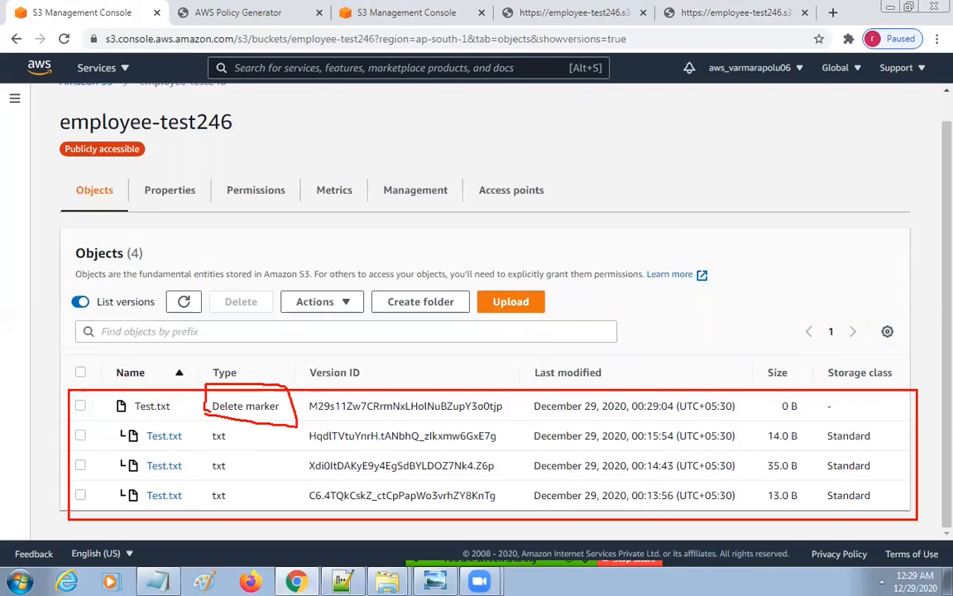
{"action": "mouse_move", "coordinate": [71, 420]}
{"action": "left_mouse_down"}
{"action": "mouse_move", "coordinate": [286, 515]}
{"action": "mouse_move", "coordinate": [486, 508]}
{"action": "mouse_move", "coordinate": [444, 427]}
{"action": "mouse_move", "coordinate": [144, 420]}
{"action": "mouse_move", "coordinate": [89, 430]}
{"action": "left_mouse_up"}
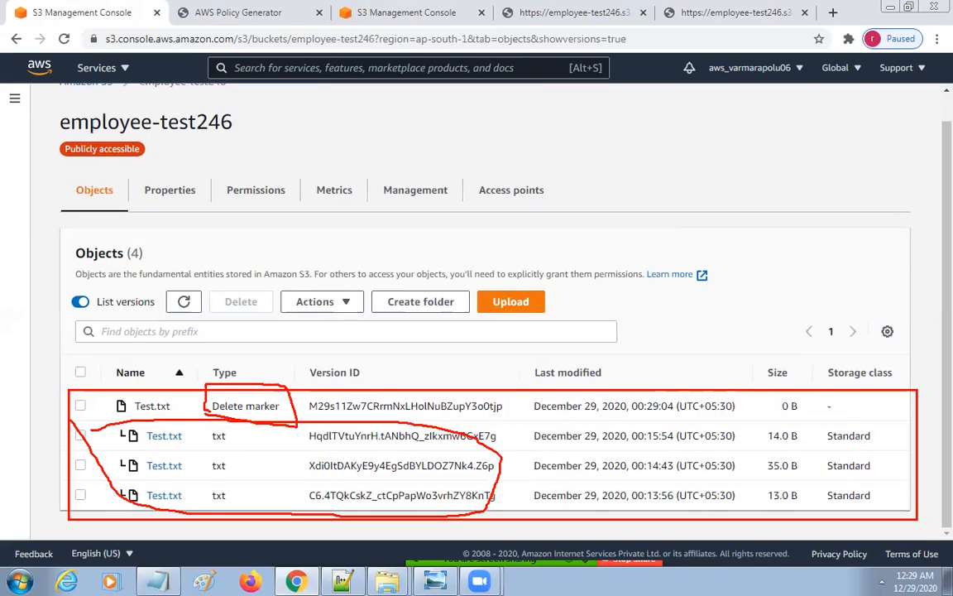
{"action": "key", "text": "Escape"}
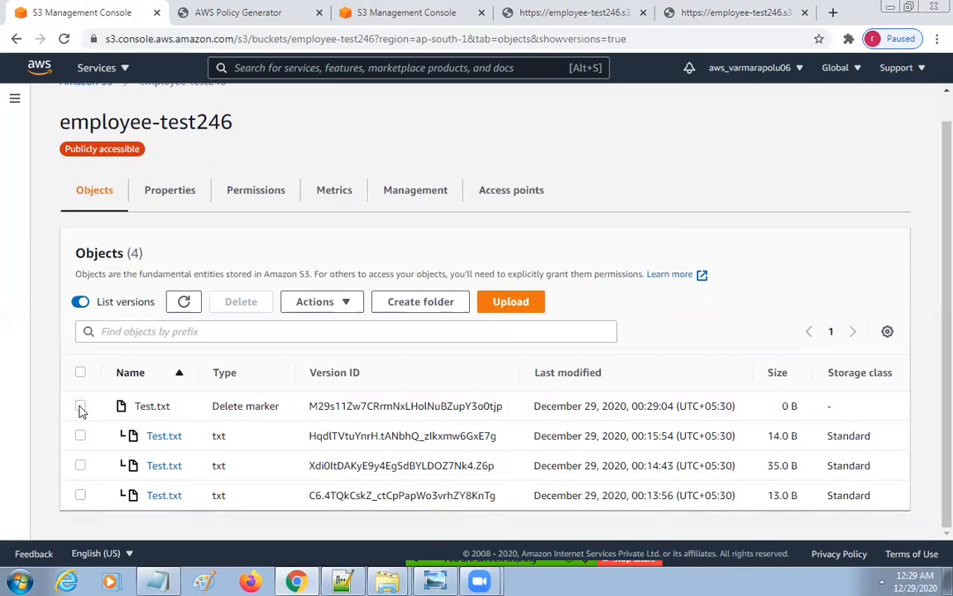
- Permanently delete the Test.txt delete marker from employee-test246, confirming with "permanently delete", and exit the status page
{"action": "left_click", "coordinate": [80, 406]}
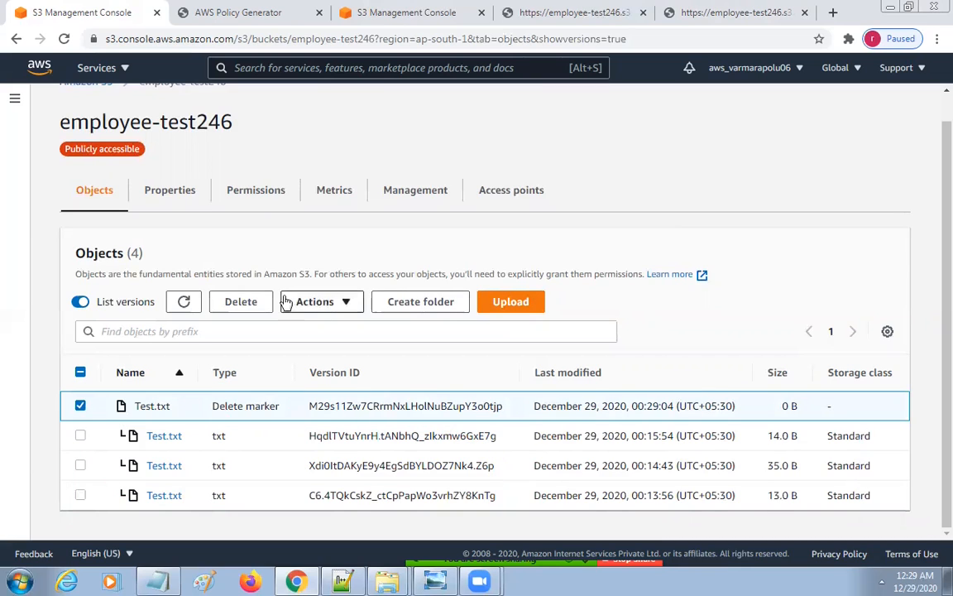
{"action": "left_click", "coordinate": [247, 303]}
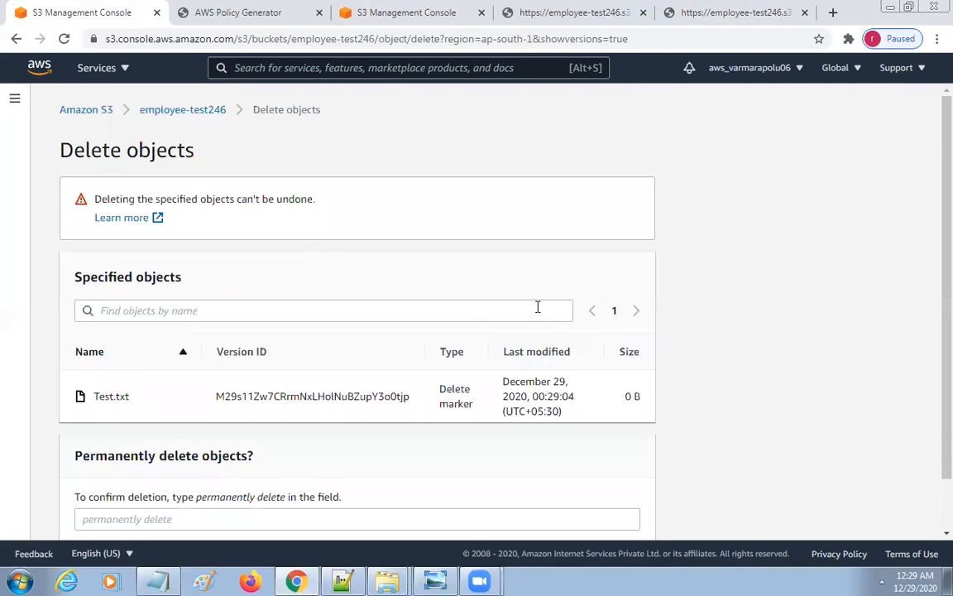
{"action": "scroll", "coordinate": [281, 356], "scroll_direction": "down", "scroll_amount": 1}
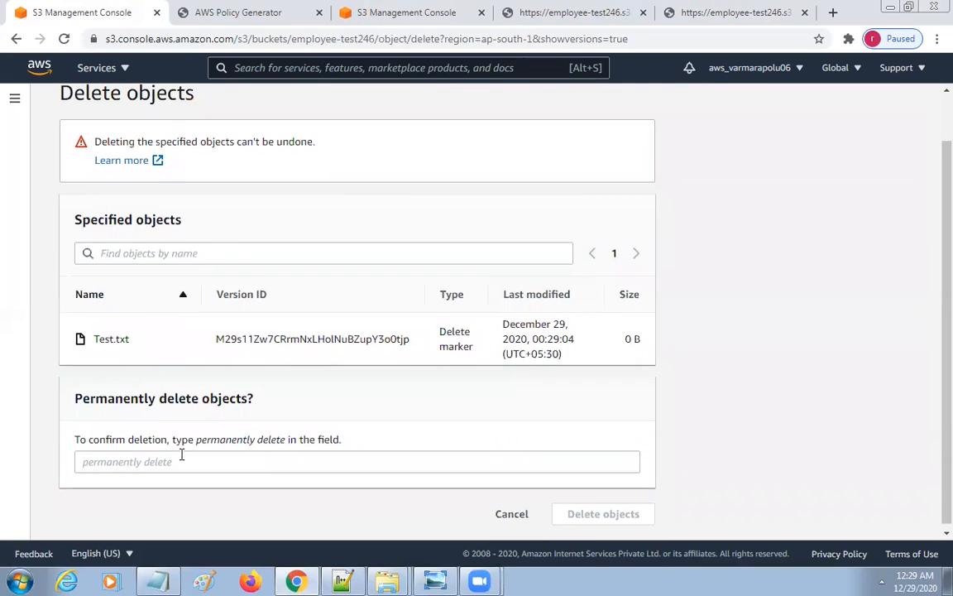
{"action": "left_click_drag", "start_coordinate": [198, 445], "coordinate": [289, 438]}
{"action": "key", "text": "ctrl+c"}
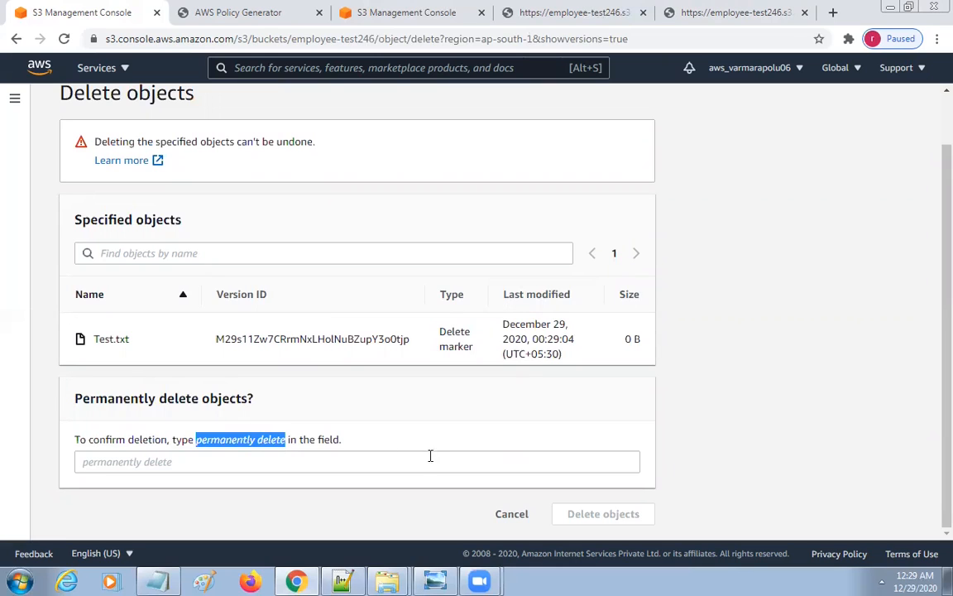
{"action": "left_click", "coordinate": [131, 461]}
{"action": "key", "text": "ctrl+v"}
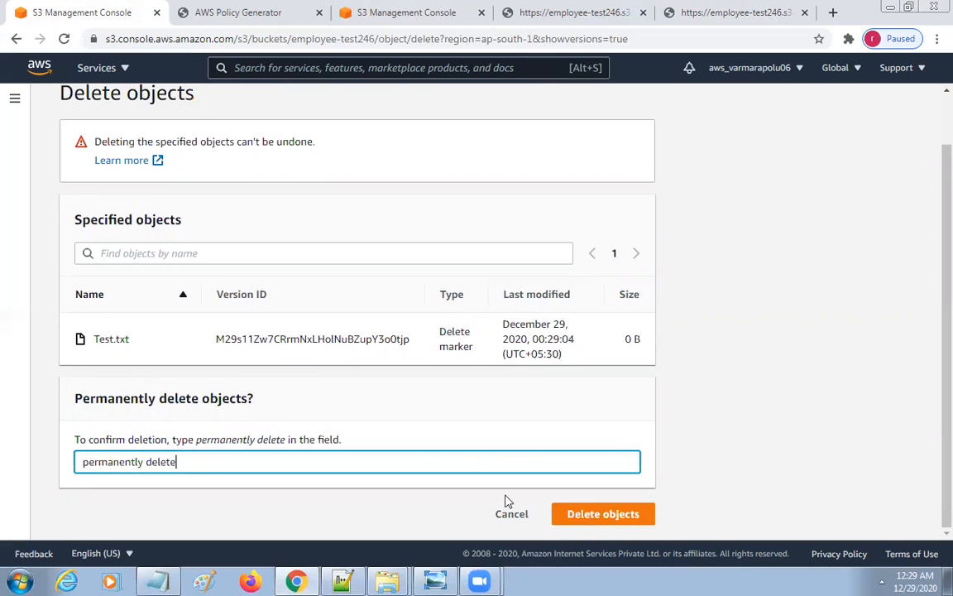
{"action": "left_click", "coordinate": [577, 519]}
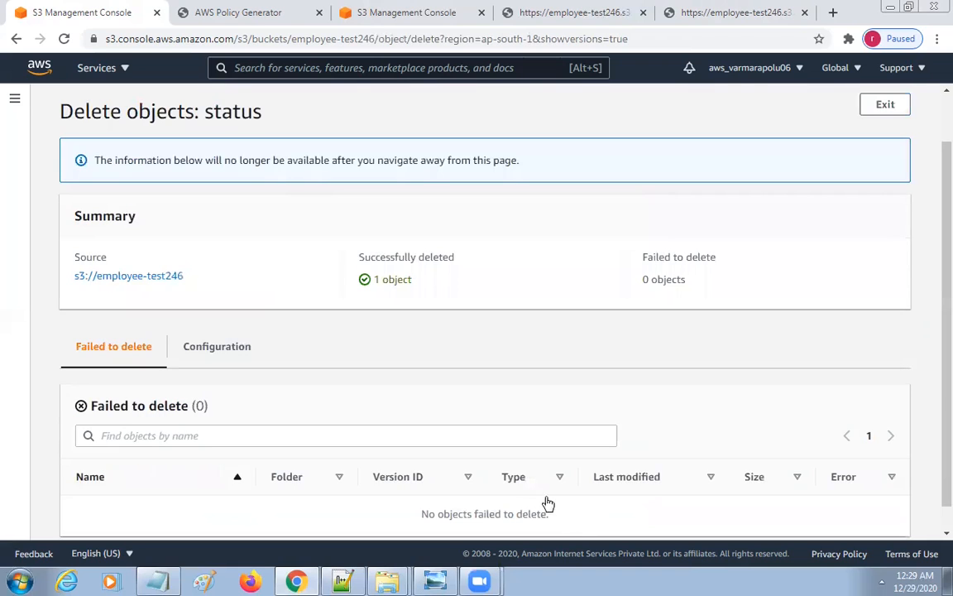
{"action": "left_click", "coordinate": [885, 105]}
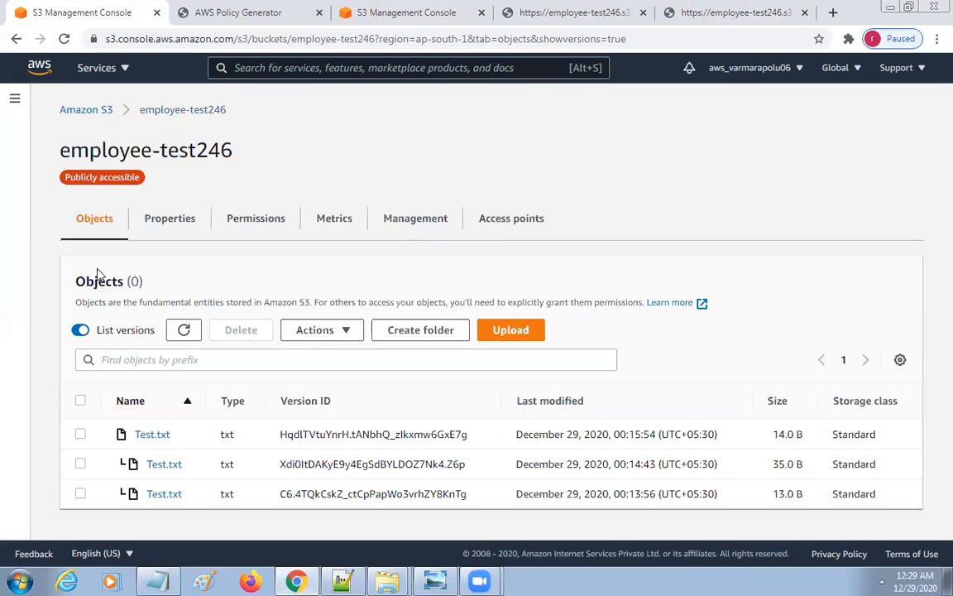
- Hide object versions in employee-test246, open the restored Test.txt and copy its object URL
{"action": "left_click", "coordinate": [80, 330]}
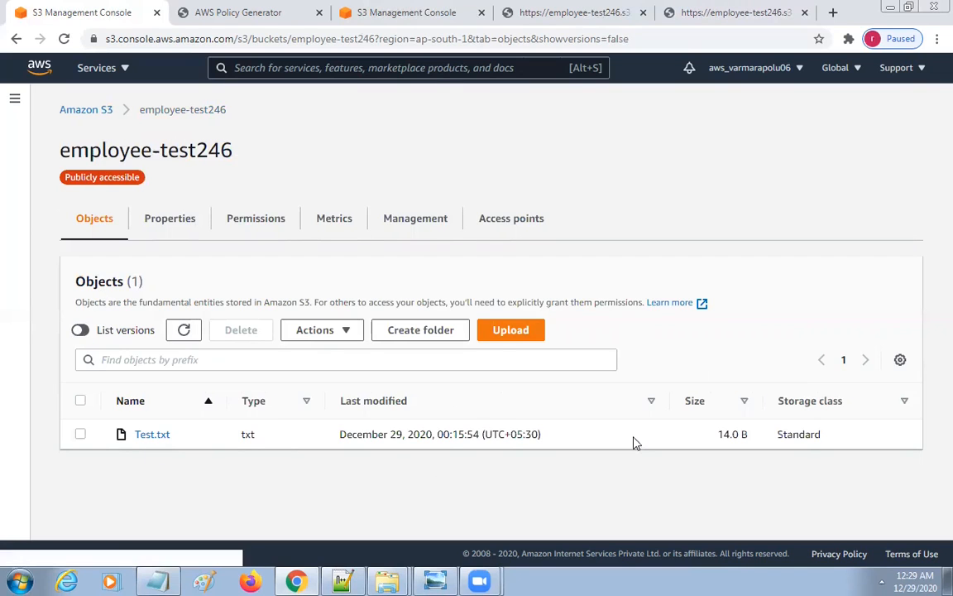
{"action": "left_click", "coordinate": [164, 434]}
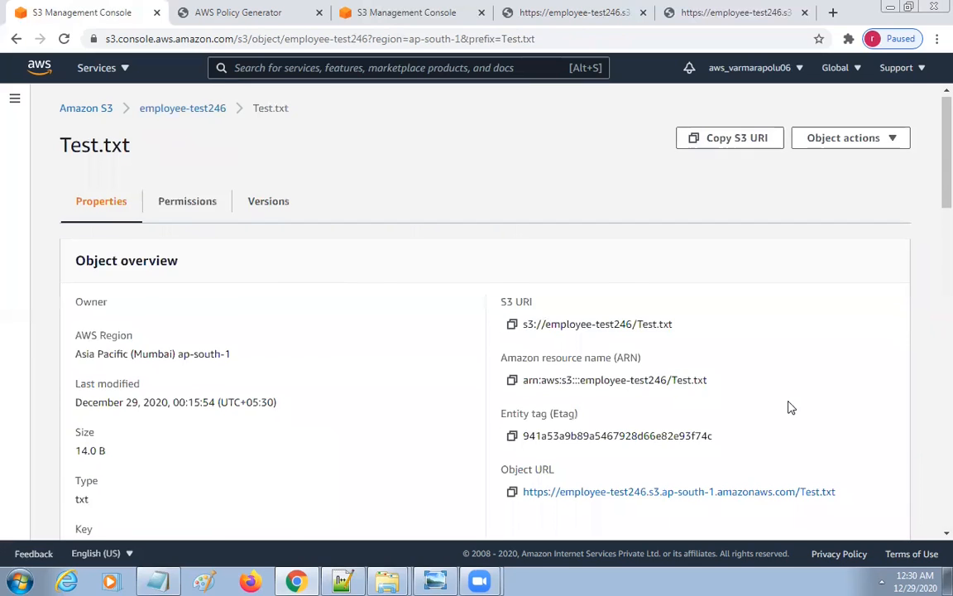
{"action": "scroll", "coordinate": [791, 407], "scroll_direction": "down", "scroll_amount": 5}
{"action": "left_click", "coordinate": [513, 120]}
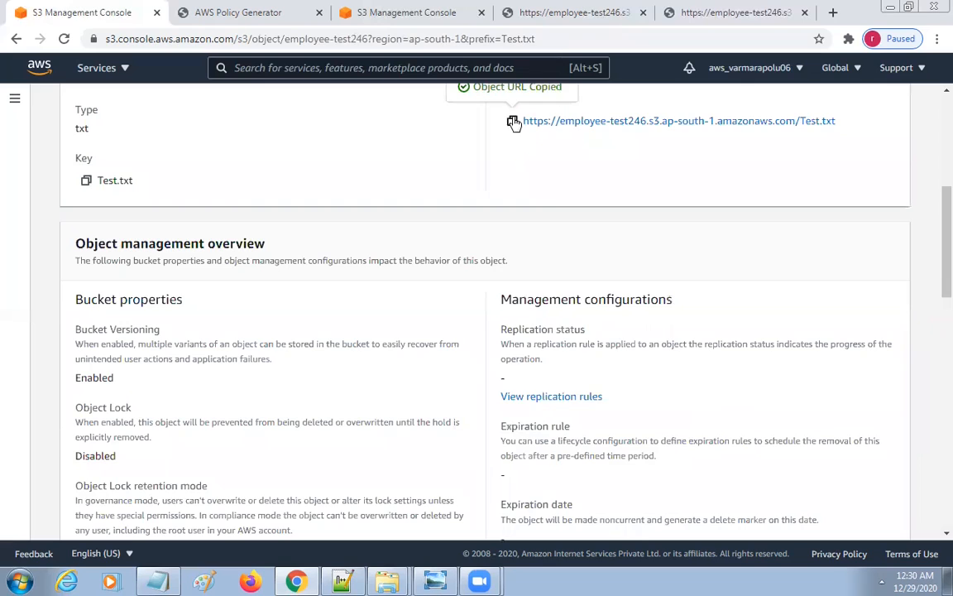
- Load the copied Test.txt object URL in the last browser tab, replacing the versioned address, and select the displayed text
{"action": "left_click", "coordinate": [683, 13]}
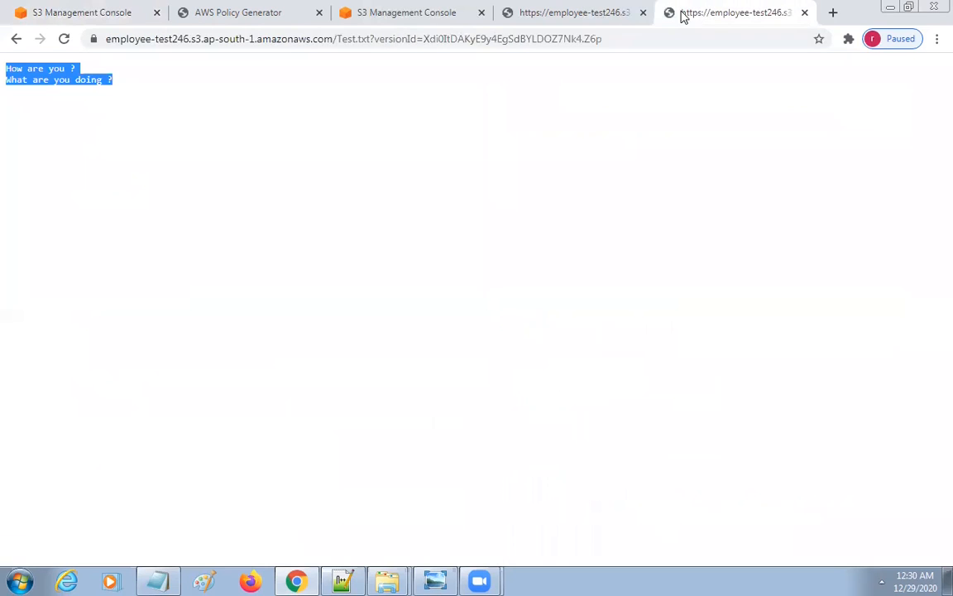
{"action": "left_click", "coordinate": [298, 39]}
{"action": "key", "text": "ctrl+v"}
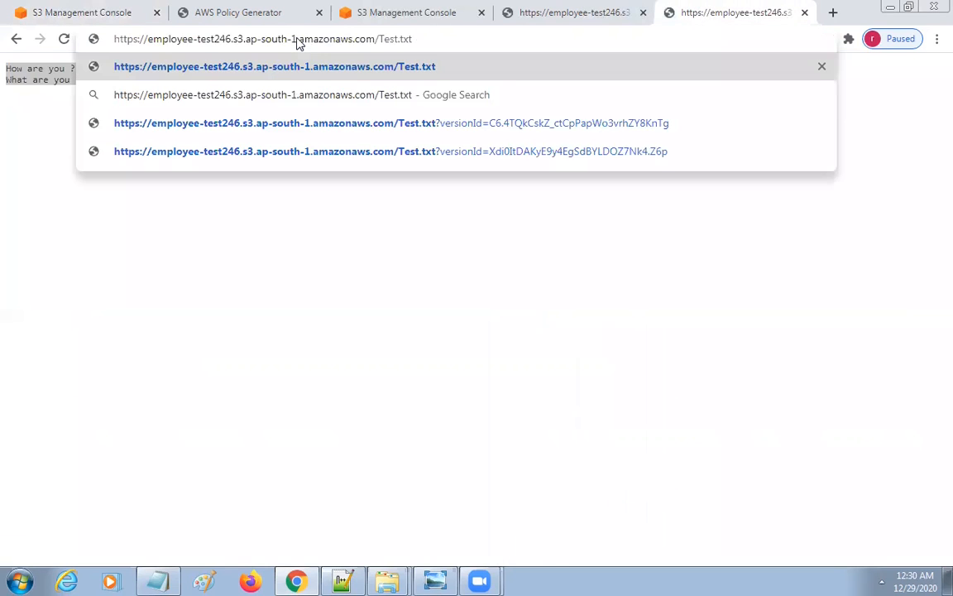
{"action": "key", "text": "Return"}
{"action": "left_click_drag", "start_coordinate": [87, 72], "coordinate": [1, 72]}
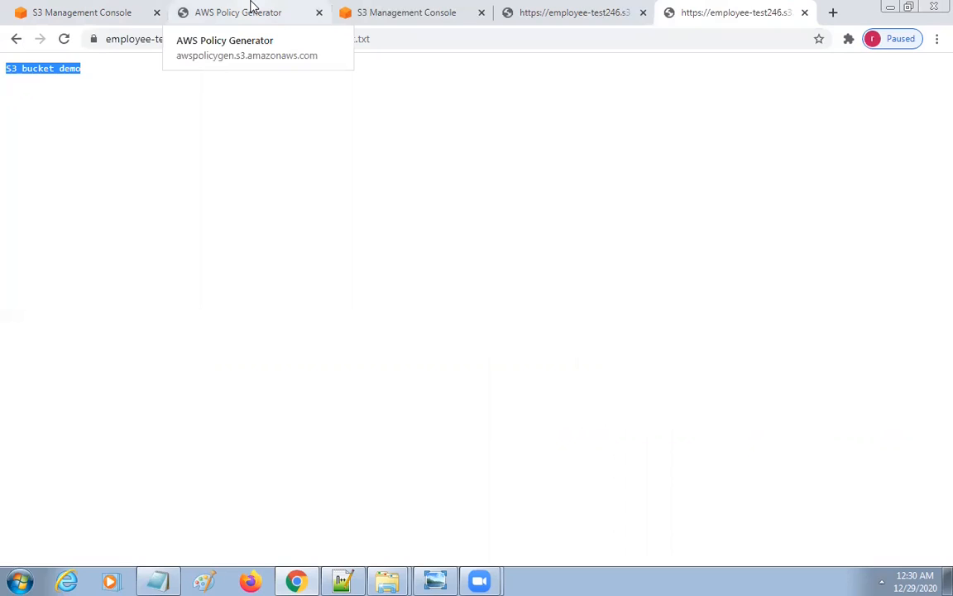
- Back in the first S3 console tab, return to the employee-test246 bucket and list all object versions
{"action": "left_click", "coordinate": [110, 15]}
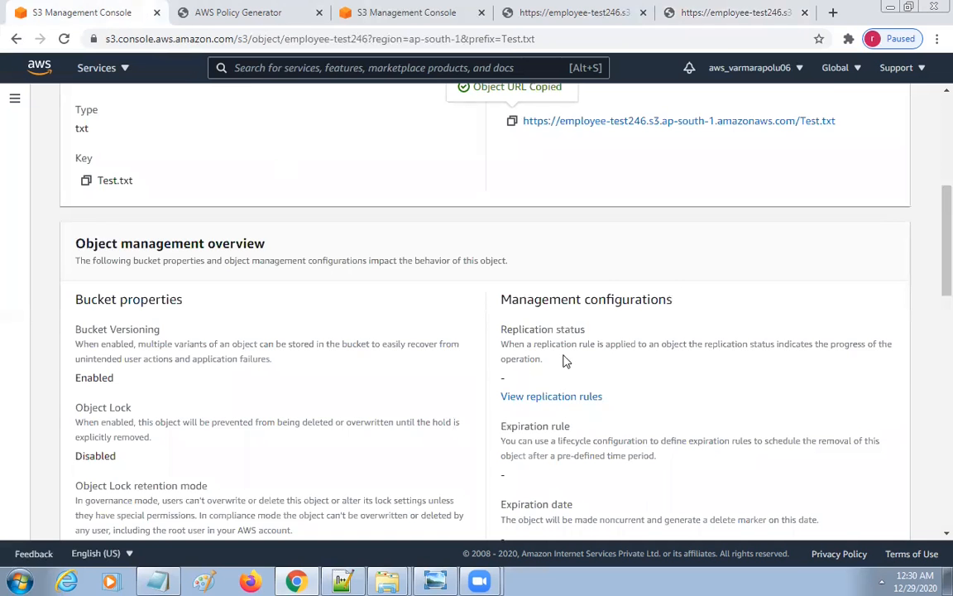
{"action": "scroll", "coordinate": [565, 361], "scroll_direction": "up", "scroll_amount": 5}
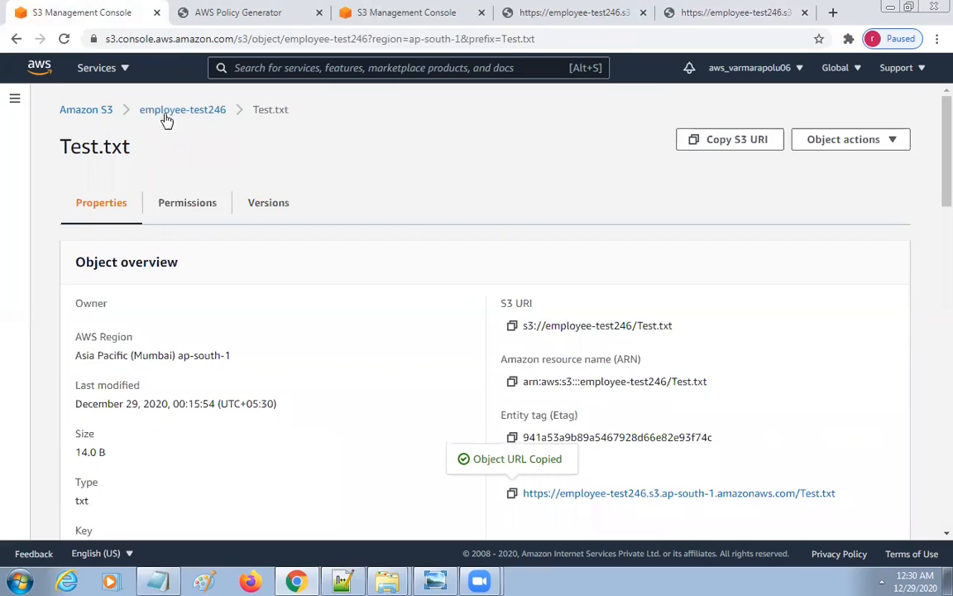
{"action": "left_click", "coordinate": [166, 112]}
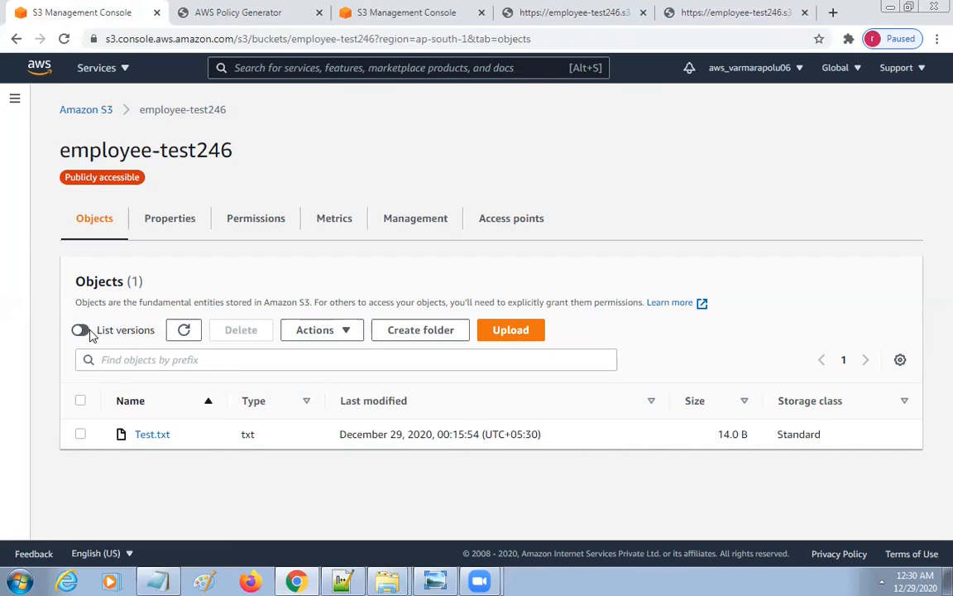
{"action": "left_click", "coordinate": [83, 331]}
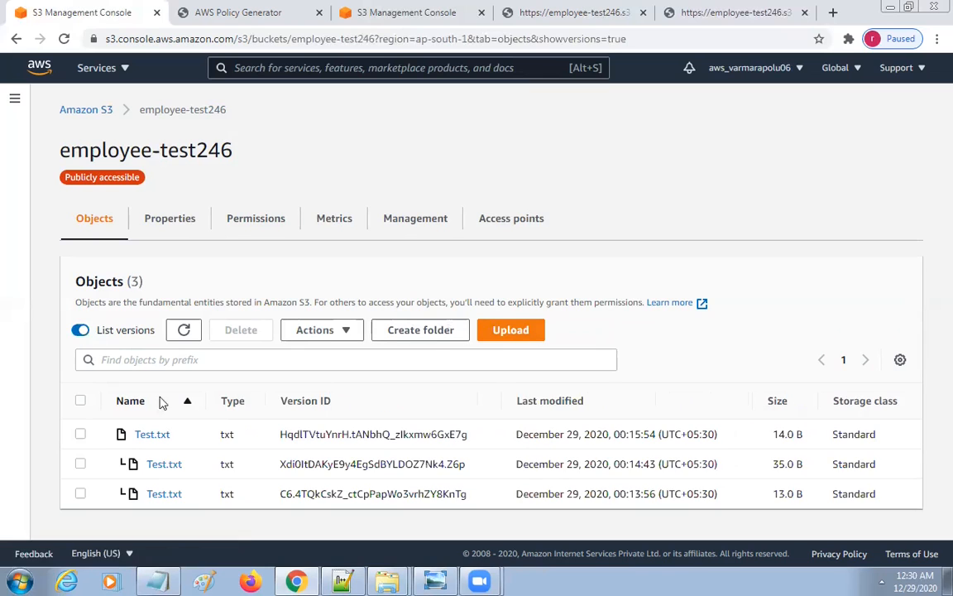
- Permanently delete all three Test.txt versions from employee-test246, confirming with "permanently delete"
{"action": "left_click", "coordinate": [81, 435]}
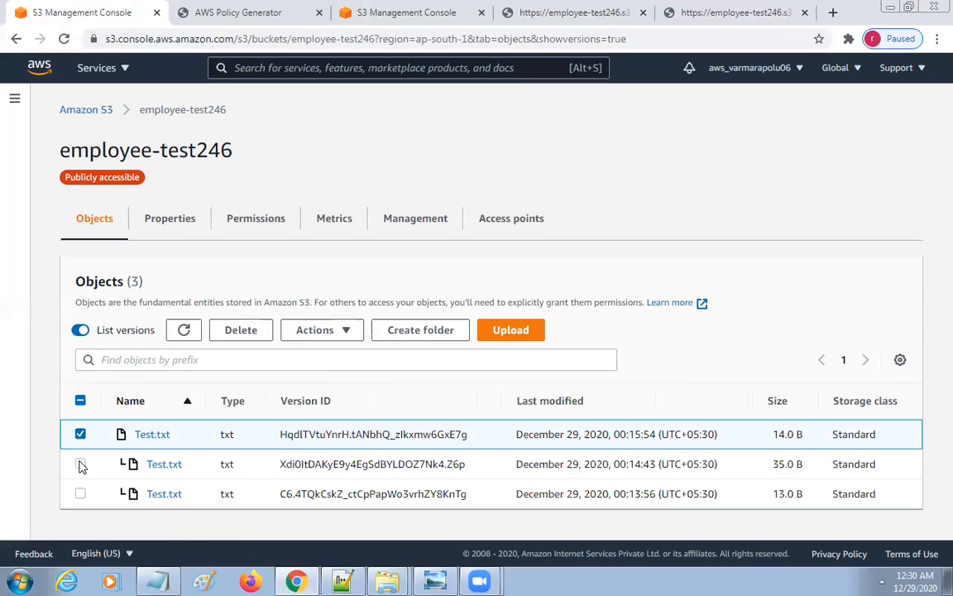
{"action": "left_click", "coordinate": [80, 464]}
{"action": "left_click", "coordinate": [81, 493]}
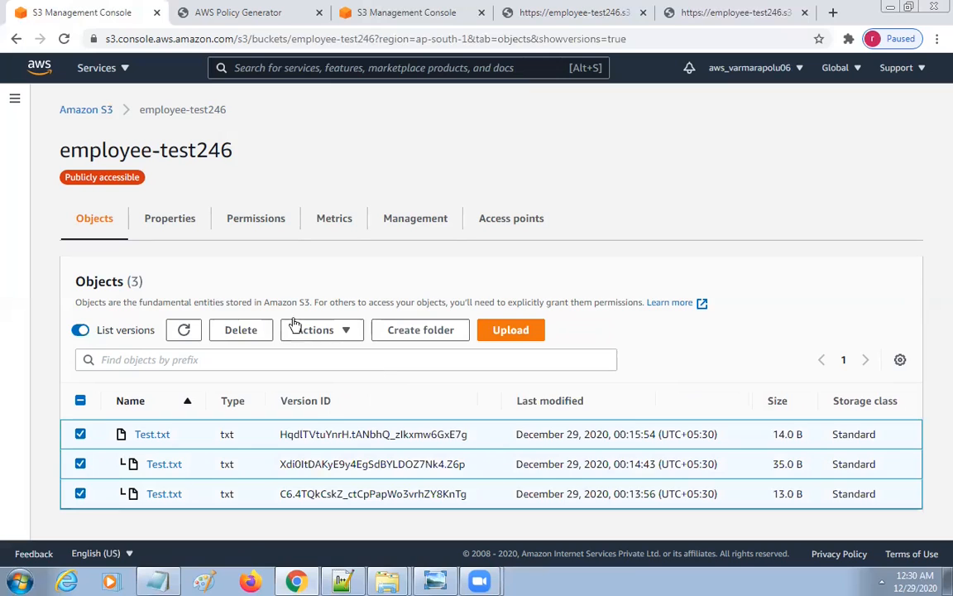
{"action": "left_click", "coordinate": [241, 330]}
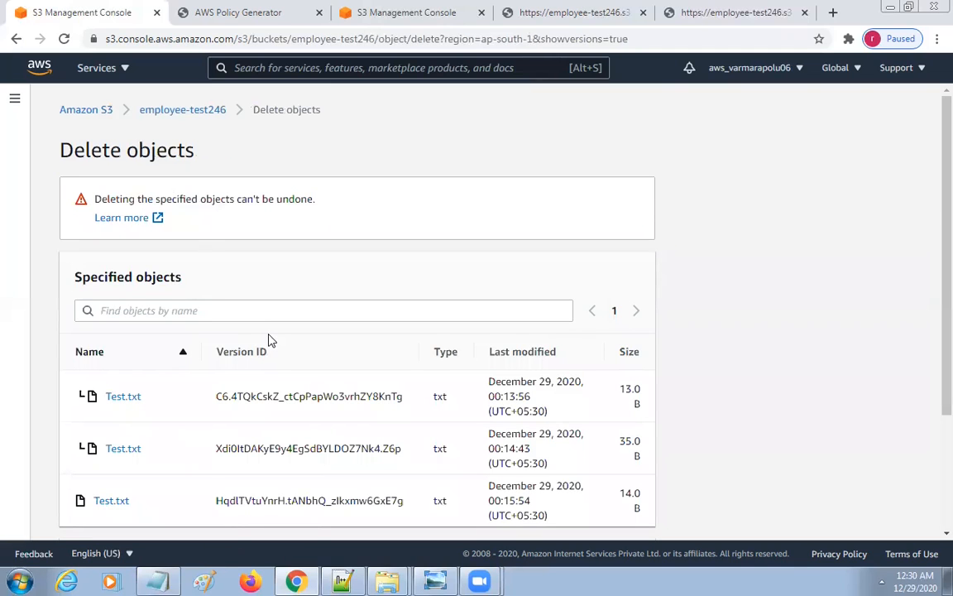
{"action": "scroll", "coordinate": [269, 336], "scroll_direction": "down", "scroll_amount": 2}
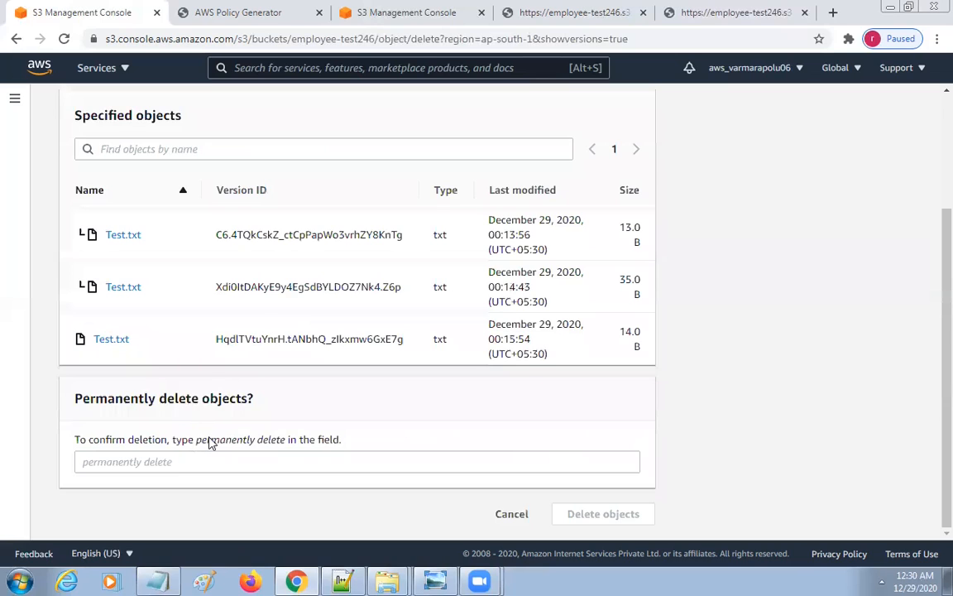
{"action": "left_click_drag", "start_coordinate": [191, 446], "coordinate": [283, 447]}
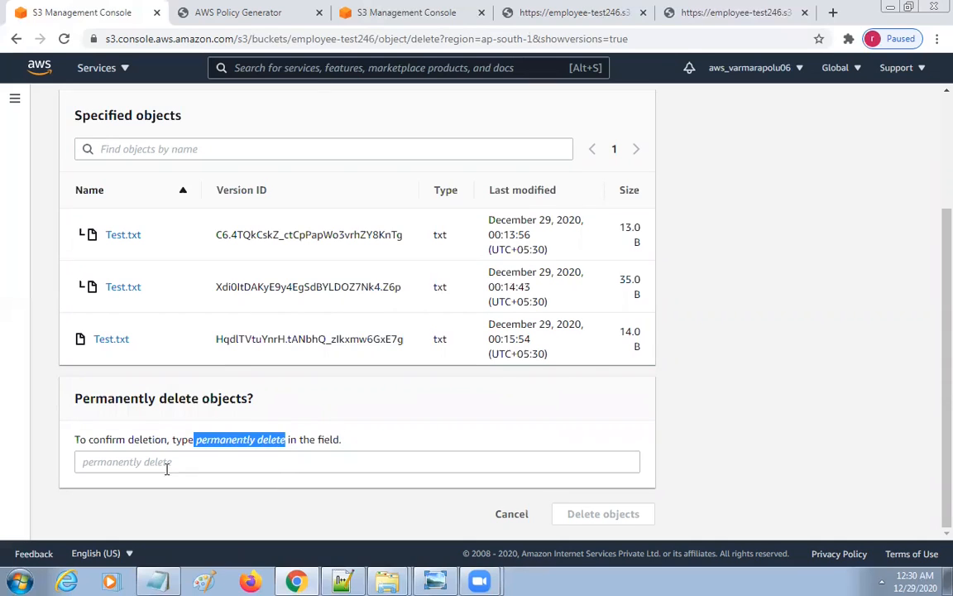
{"action": "left_click", "coordinate": [143, 460]}
{"action": "key", "text": "ctrl+v"}
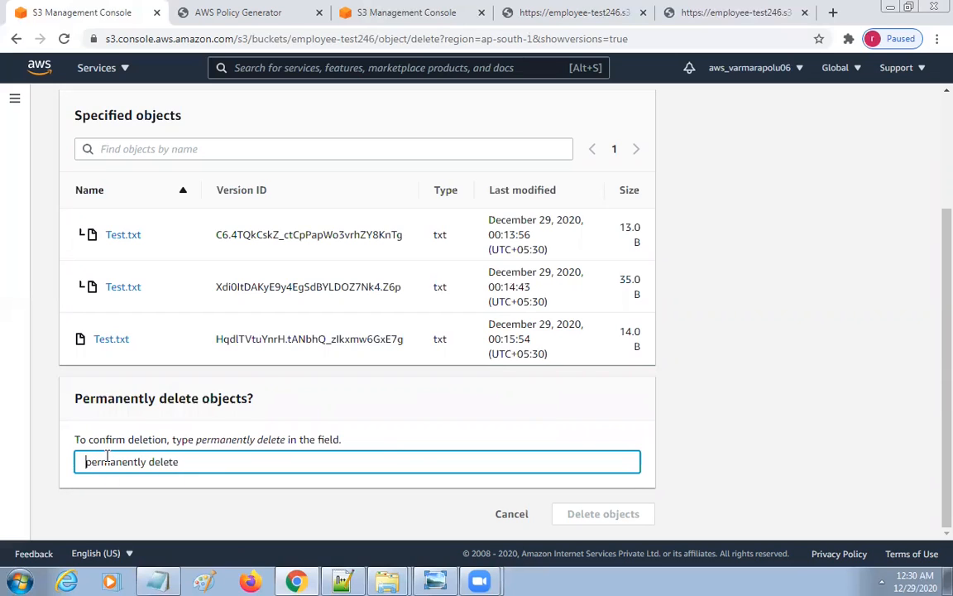
{"action": "key", "text": "Home"}
{"action": "key", "text": "Delete"}
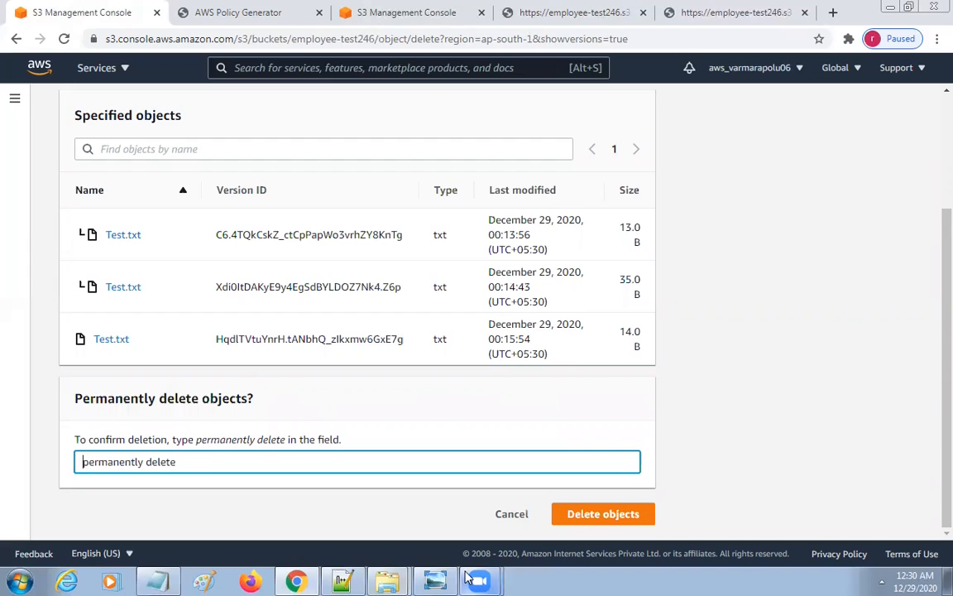
{"action": "left_click", "coordinate": [637, 514]}
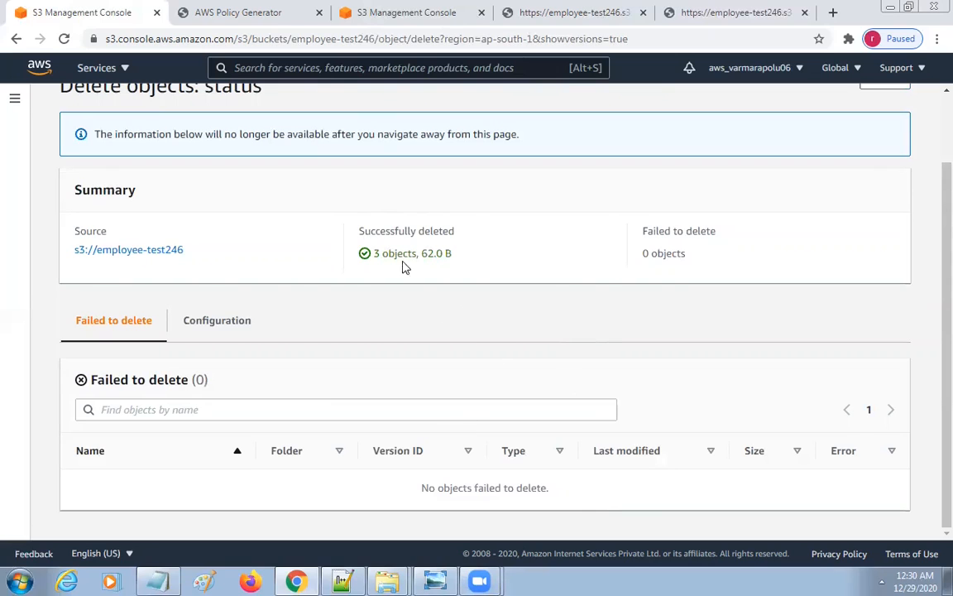
- Review the deletion summary, exit the status page, and check the employee-test246 object list with versions hidden and shown
{"action": "left_click_drag", "start_coordinate": [339, 212], "coordinate": [525, 284]}
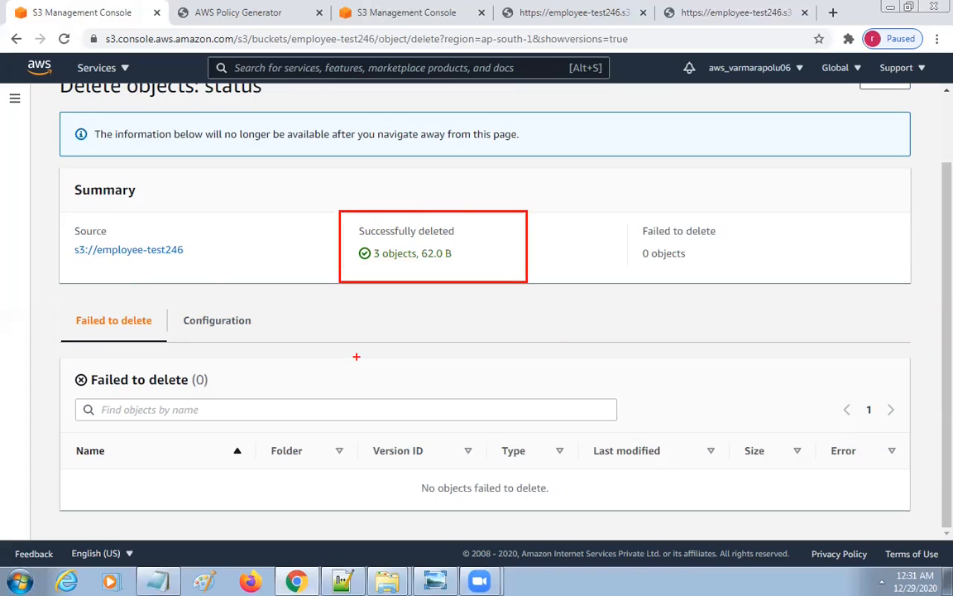
{"action": "key", "text": "Escape"}
{"action": "scroll", "coordinate": [861, 240], "scroll_direction": "up", "scroll_amount": 1}
{"action": "left_click", "coordinate": [885, 163]}
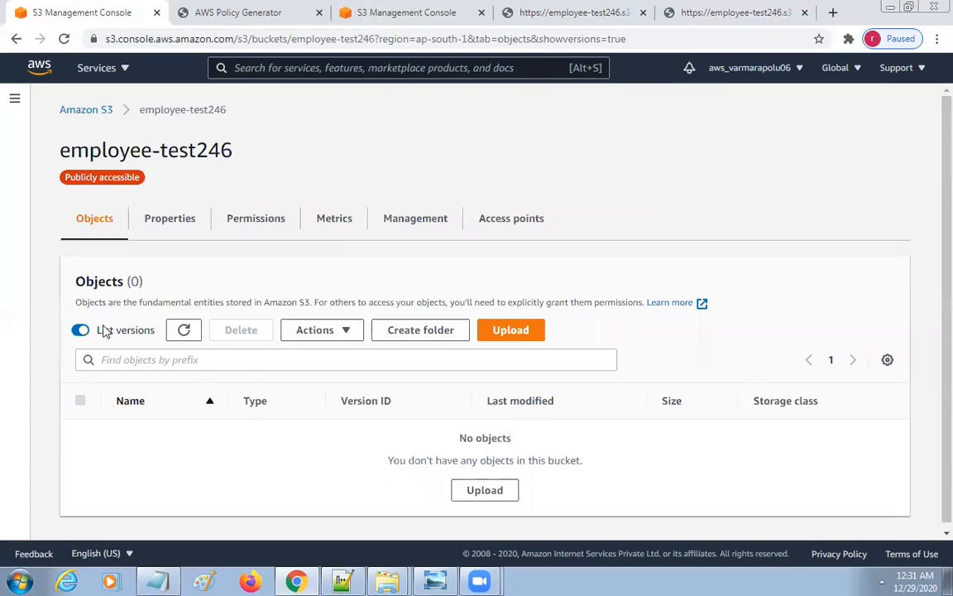
{"action": "left_click", "coordinate": [80, 330]}
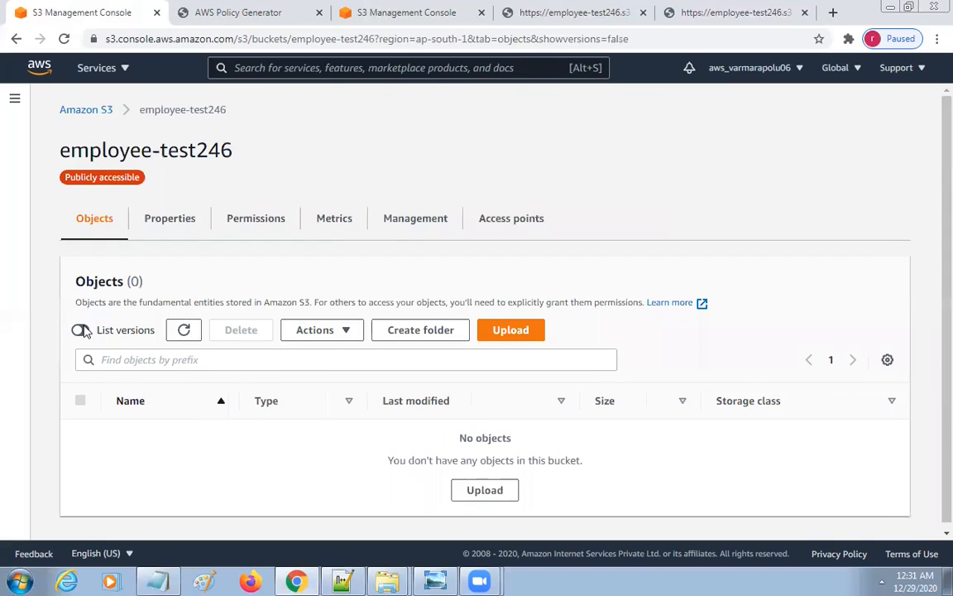
{"action": "left_click", "coordinate": [81, 330]}
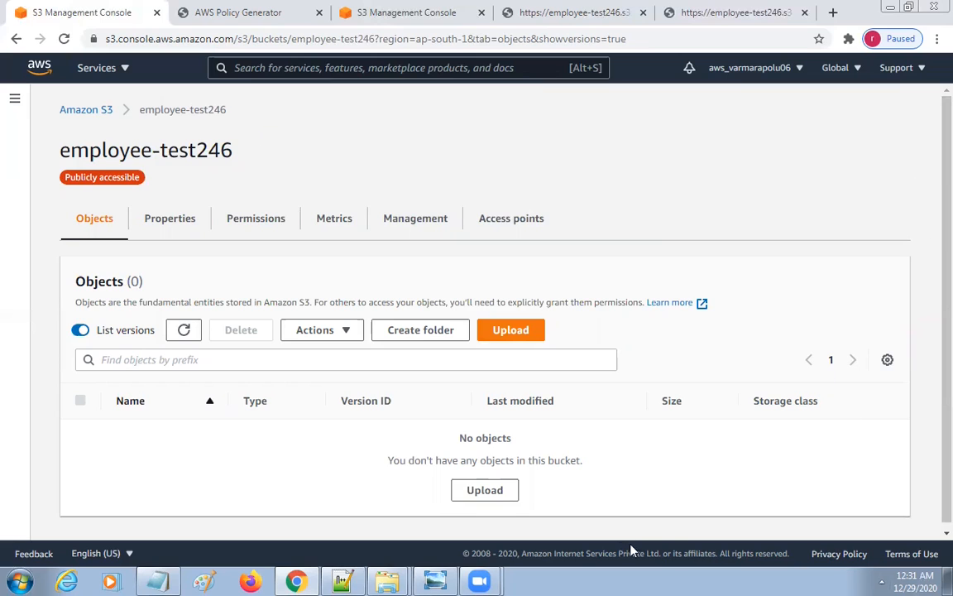
- Reopen employee-test246 from the bucket list to check its objects, and return to the bucket list
{"action": "left_click", "coordinate": [82, 111]}
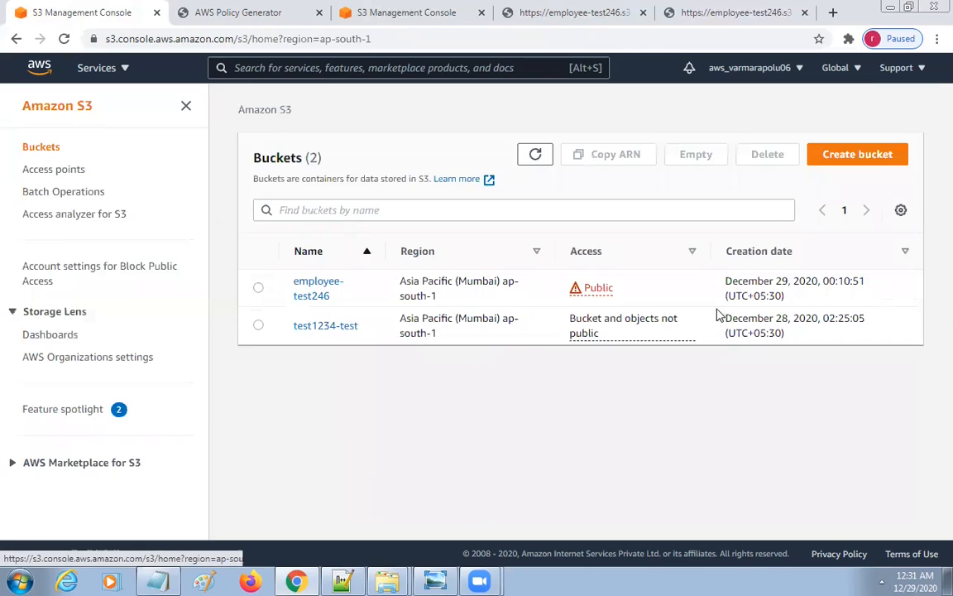
{"action": "left_click", "coordinate": [329, 292]}
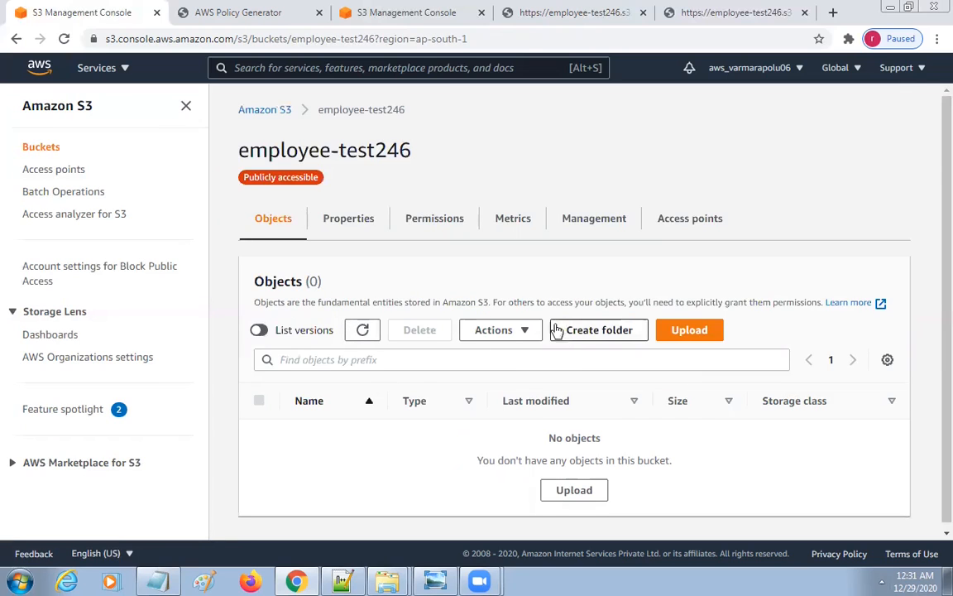
{"action": "left_click", "coordinate": [280, 116]}
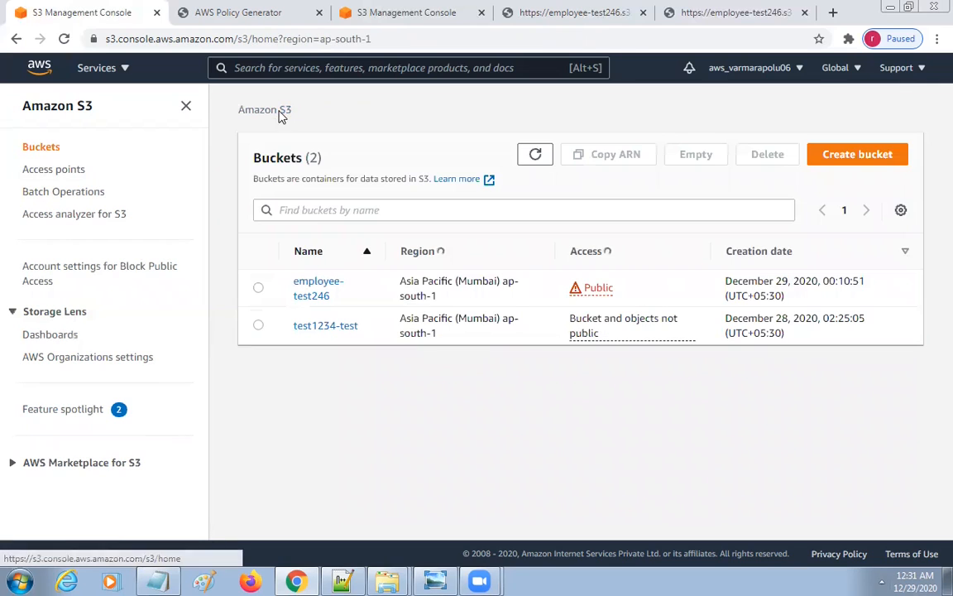
- Delete the employee-test246 bucket, confirming with its copied name "employee-test246"
{"action": "left_click", "coordinate": [258, 290]}
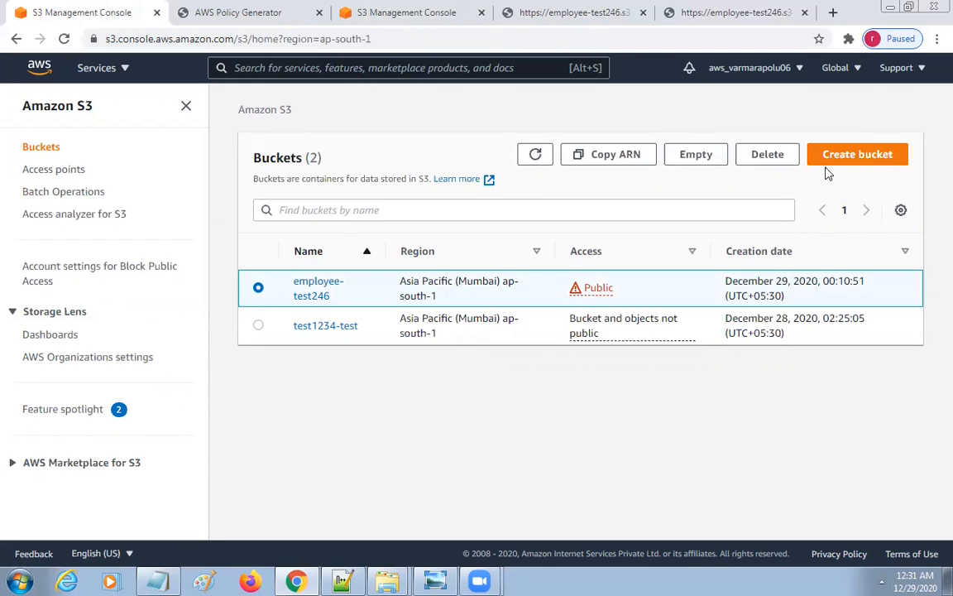
{"action": "left_click", "coordinate": [768, 157]}
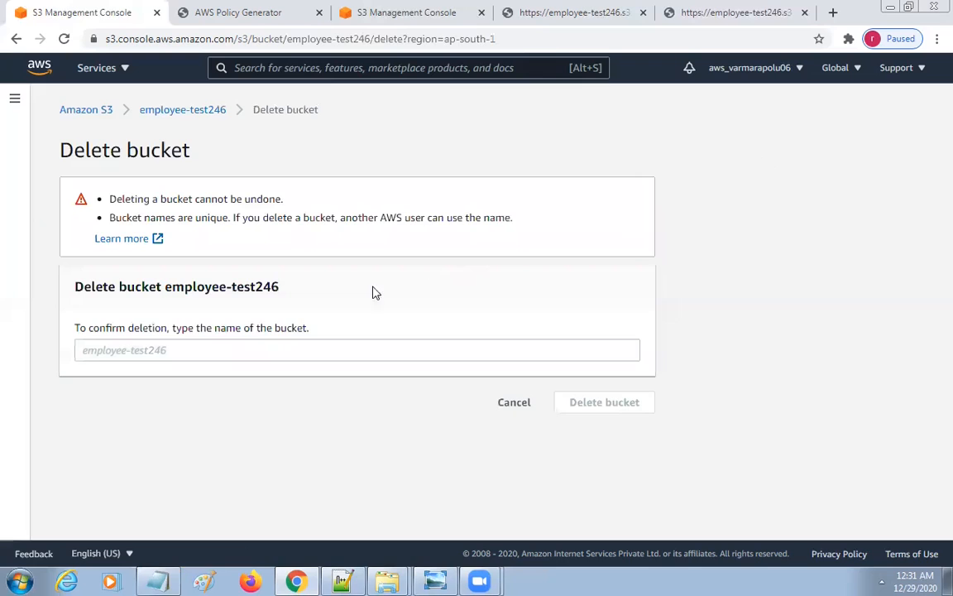
{"action": "left_click_drag", "start_coordinate": [164, 285], "coordinate": [279, 281]}
{"action": "right_click", "coordinate": [279, 282]}
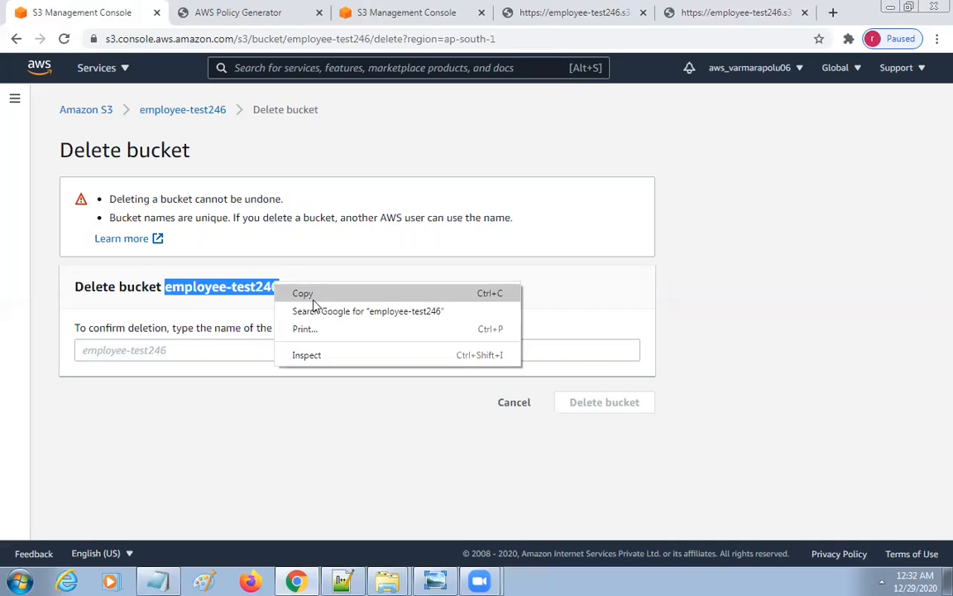
{"action": "left_click", "coordinate": [307, 295]}
{"action": "left_click", "coordinate": [196, 351]}
{"action": "key", "text": "ctrl+v"}
{"action": "left_click", "coordinate": [623, 403]}
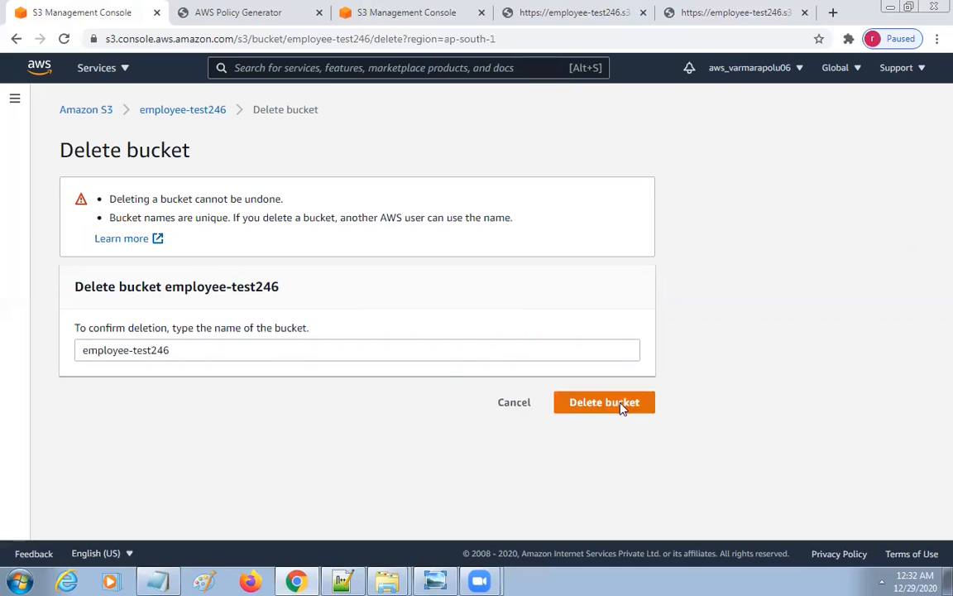